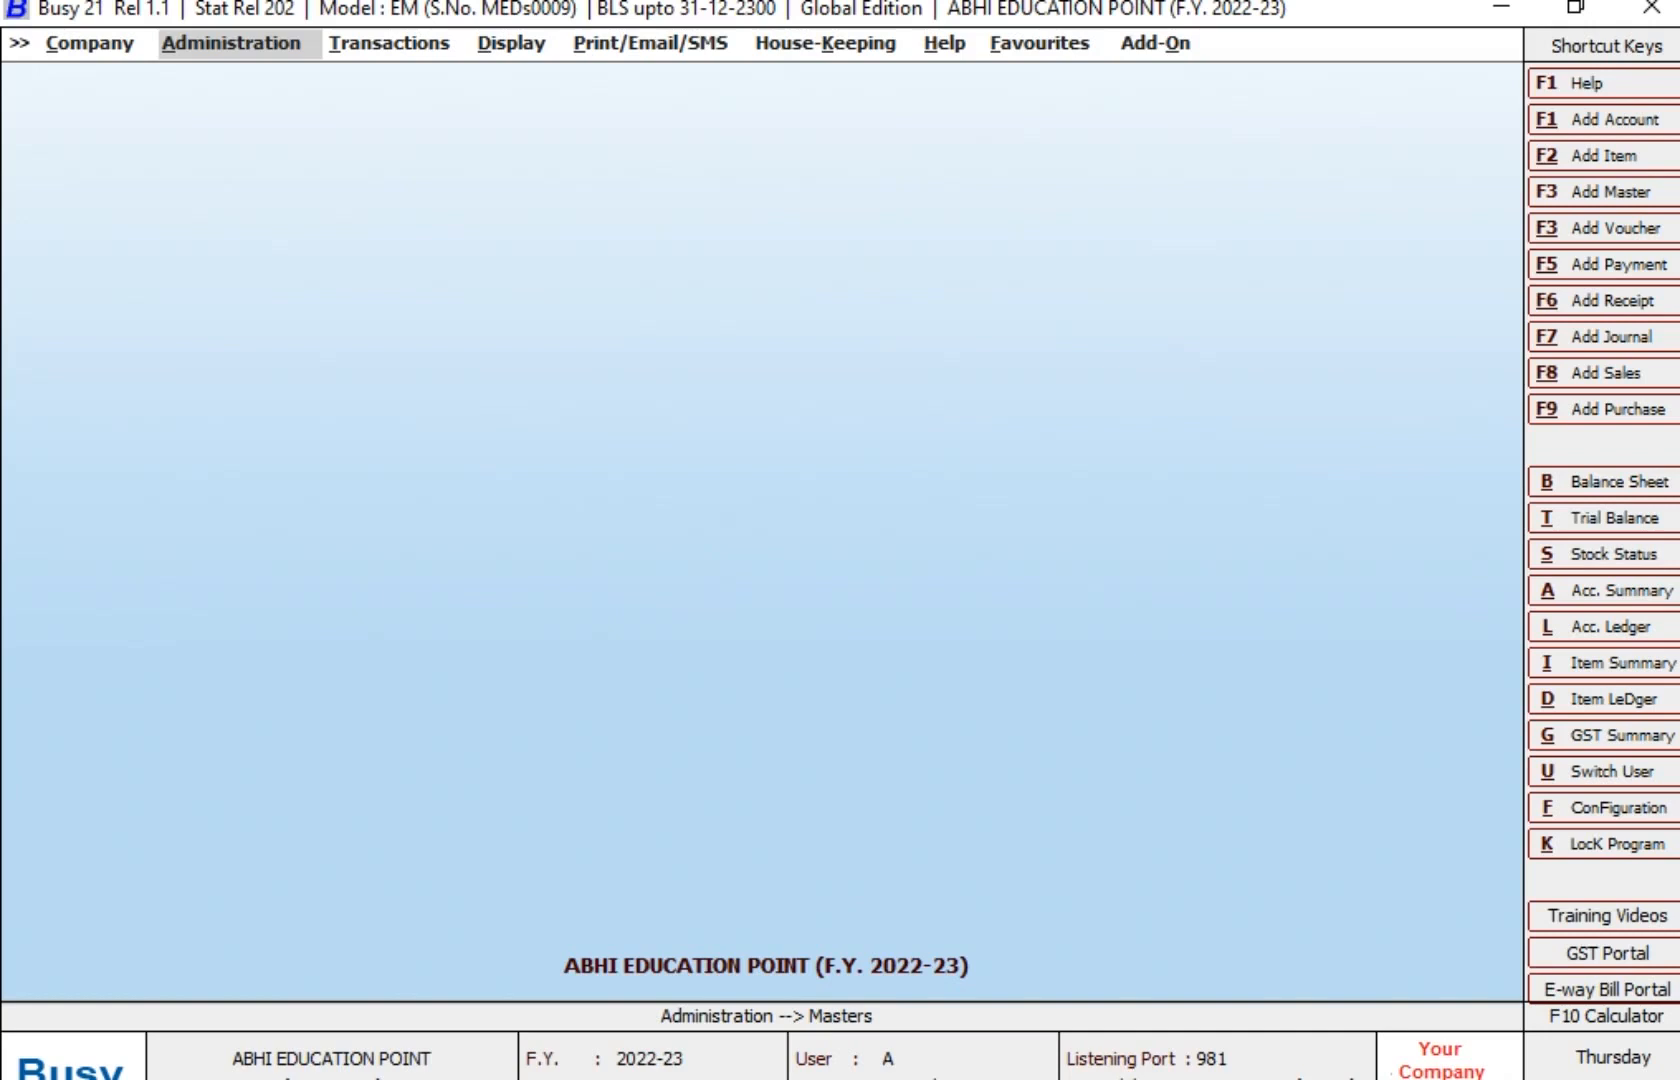
# Open the Accounts section of the company's Features / Options configuration
pyautogui.press('Down')
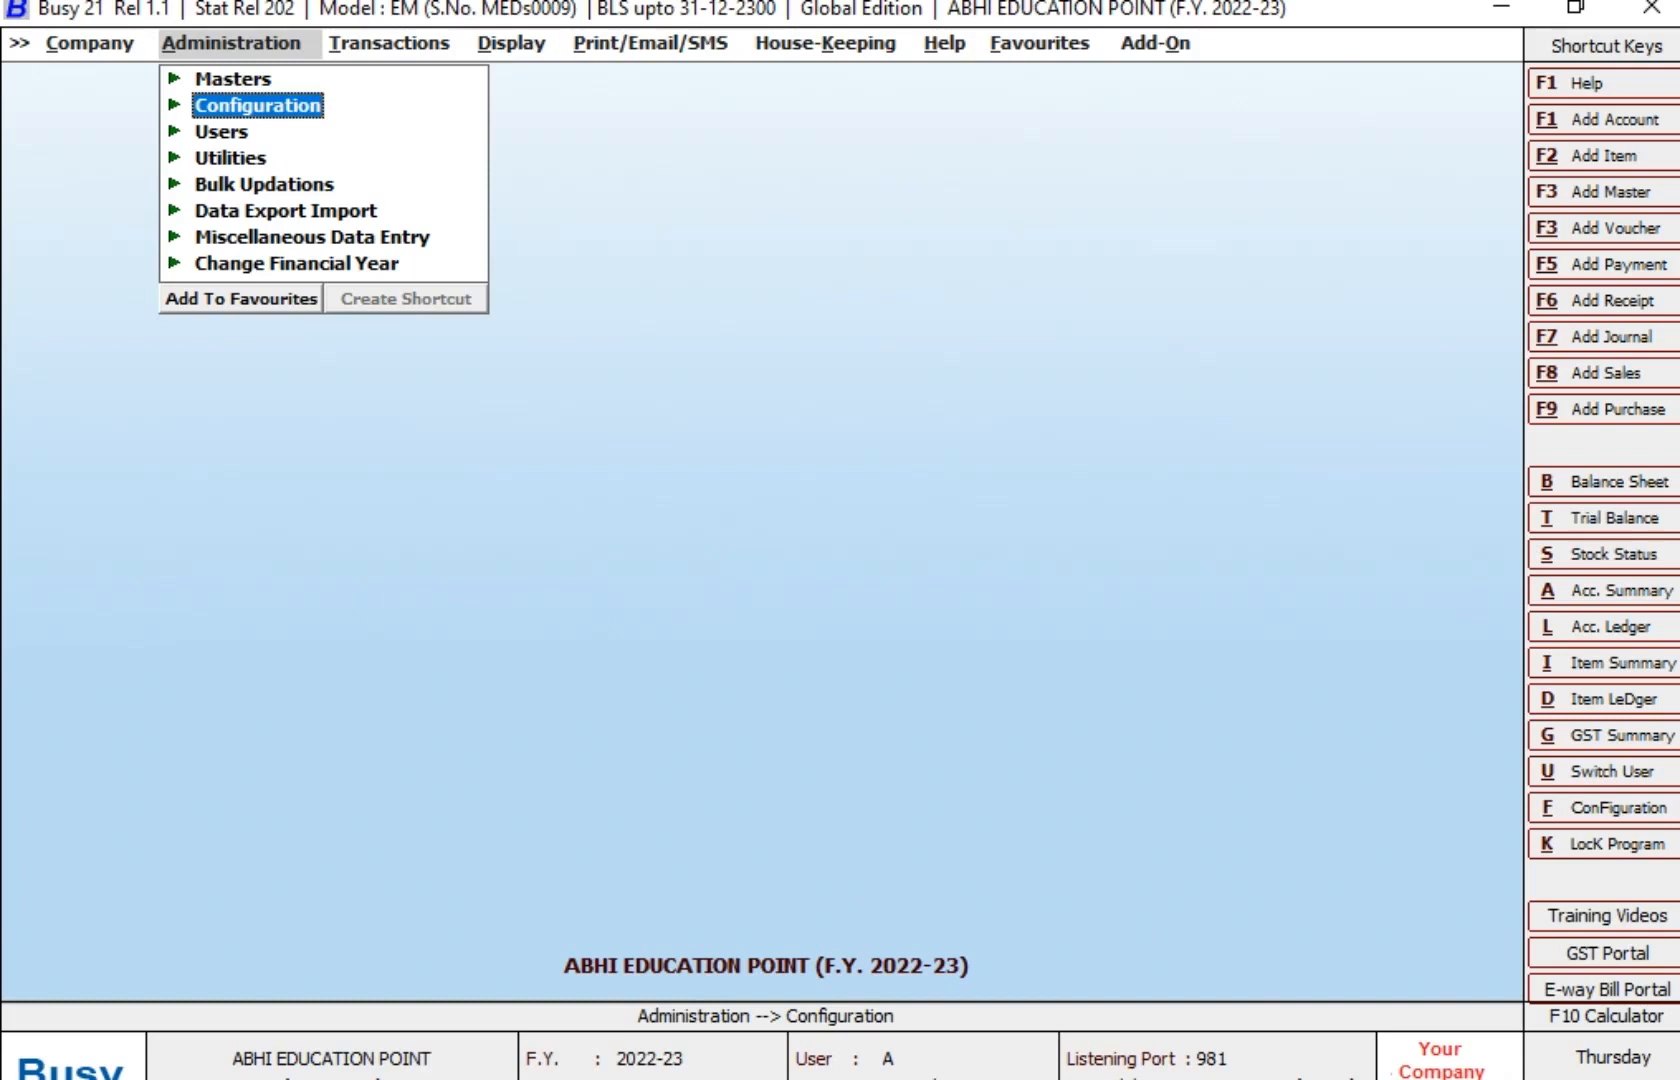
pyautogui.press('Escape')
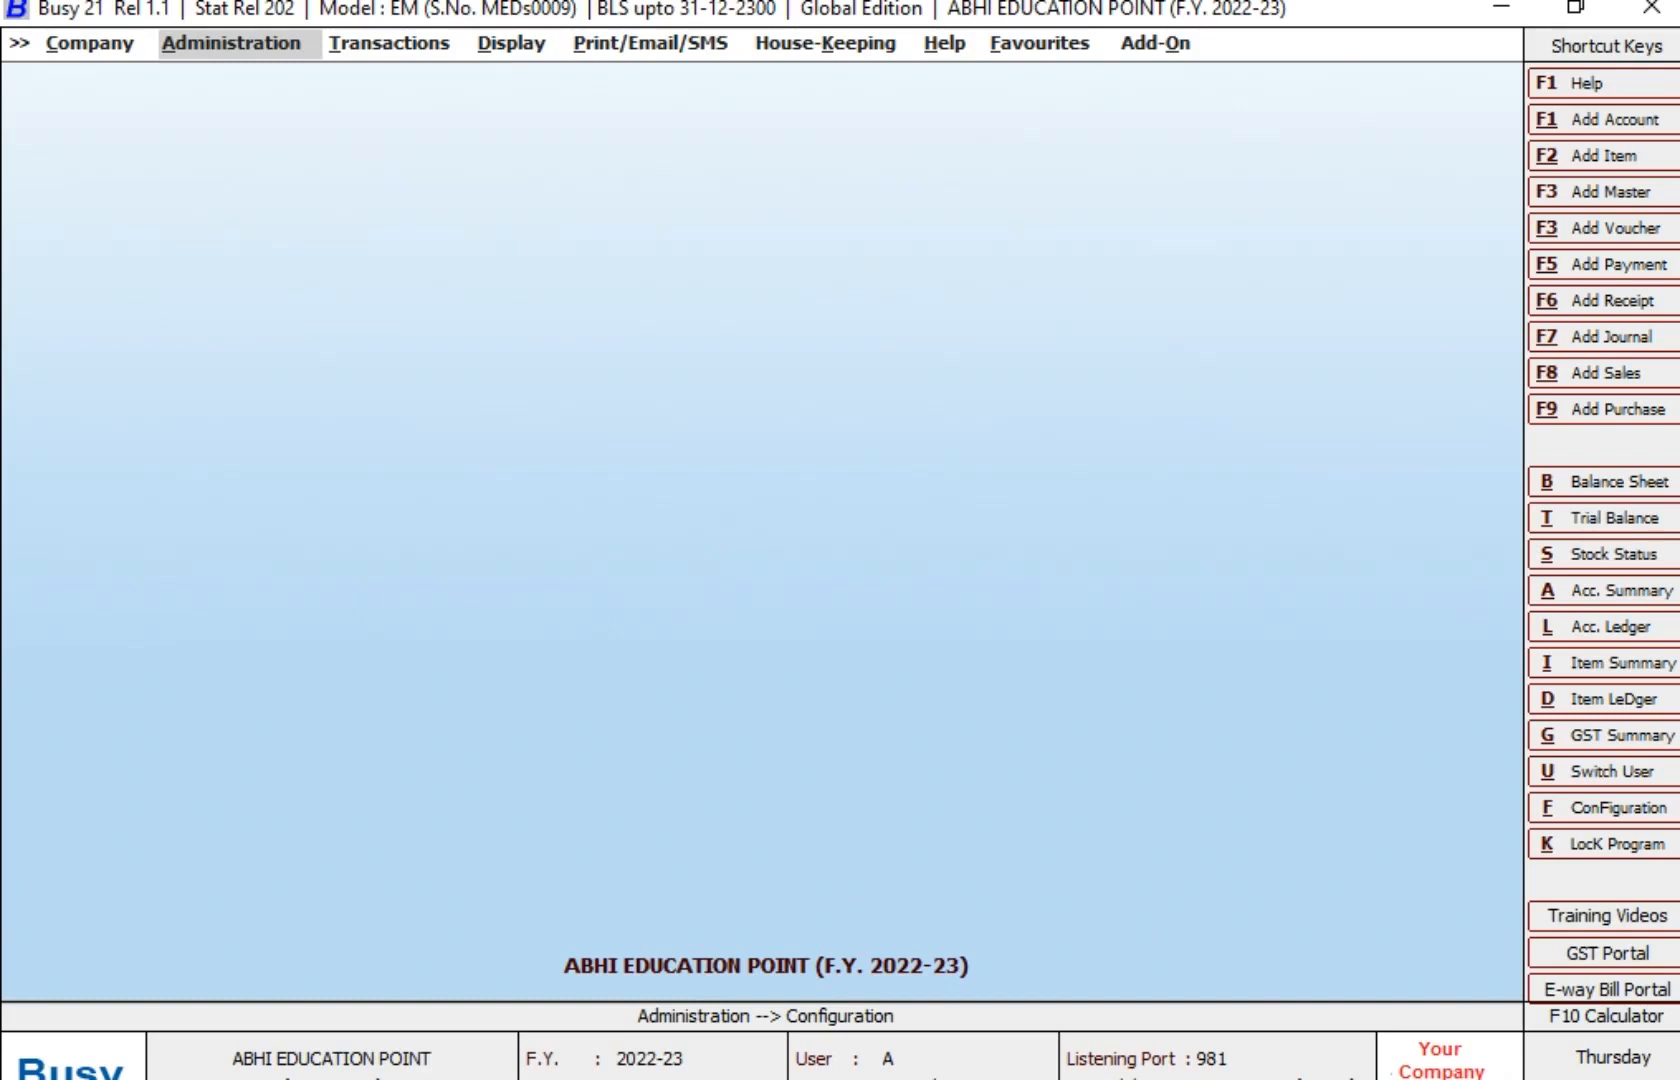
pyautogui.press('Down')
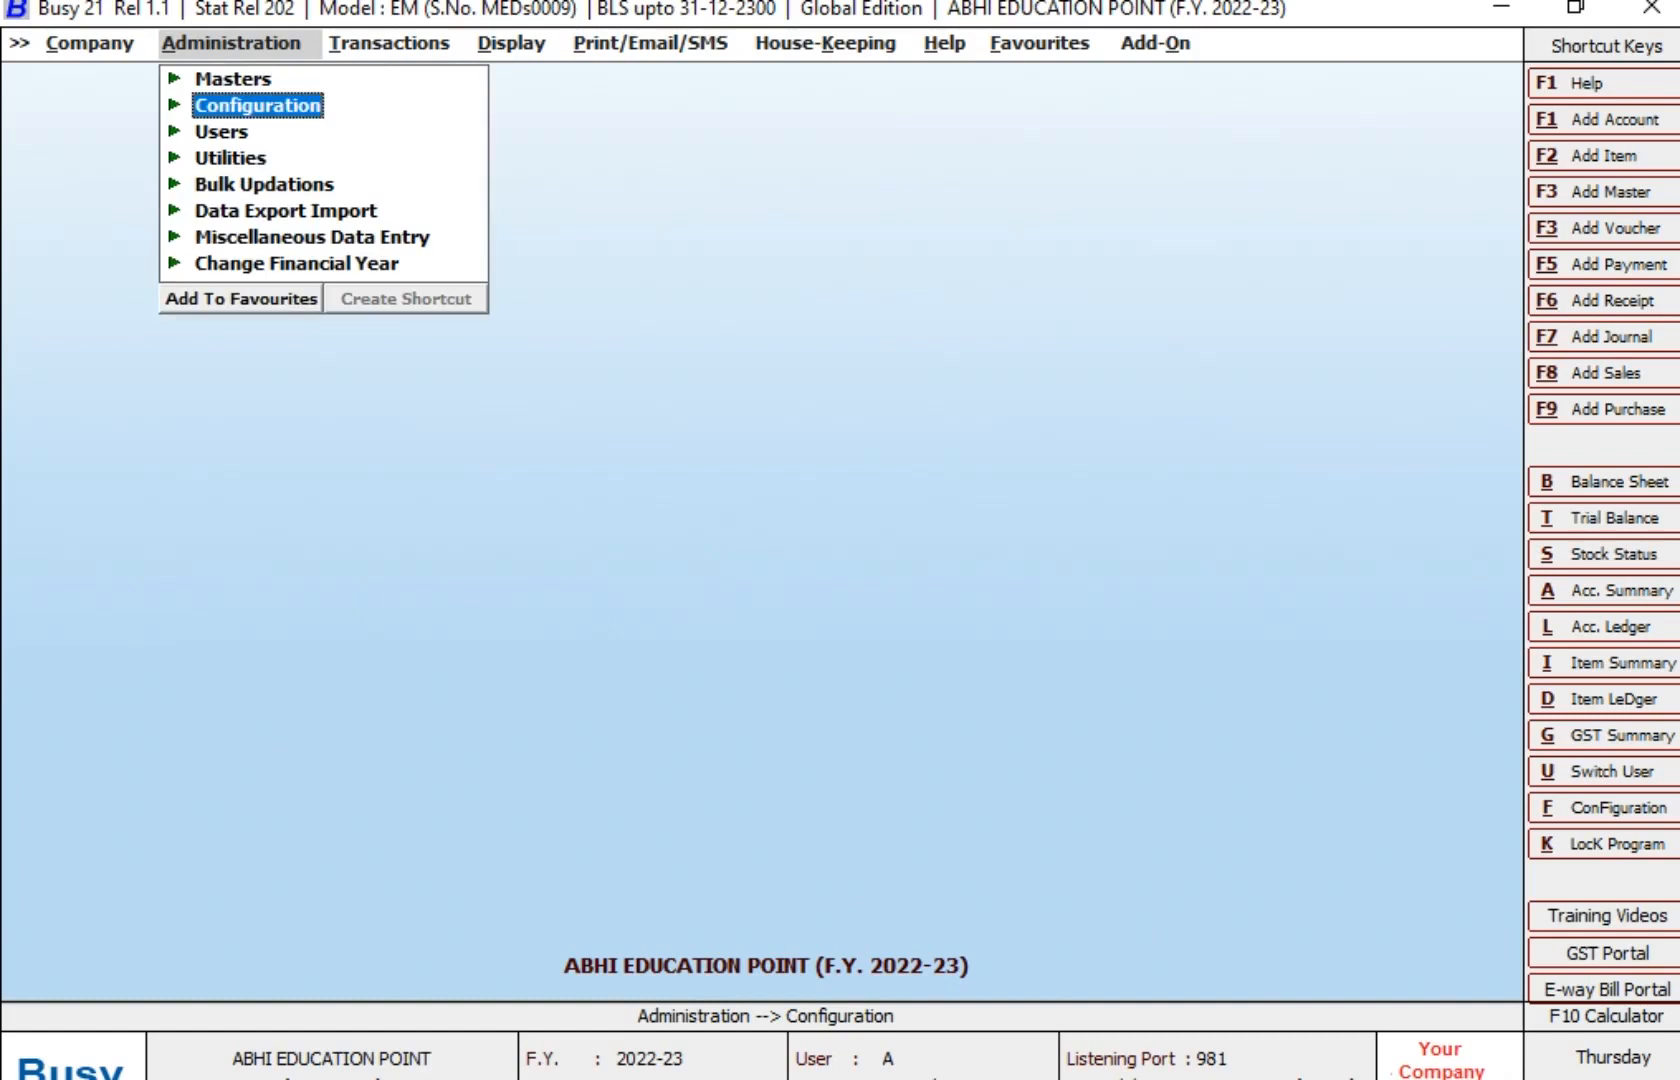
pyautogui.press('Return')
pyautogui.press('Return')
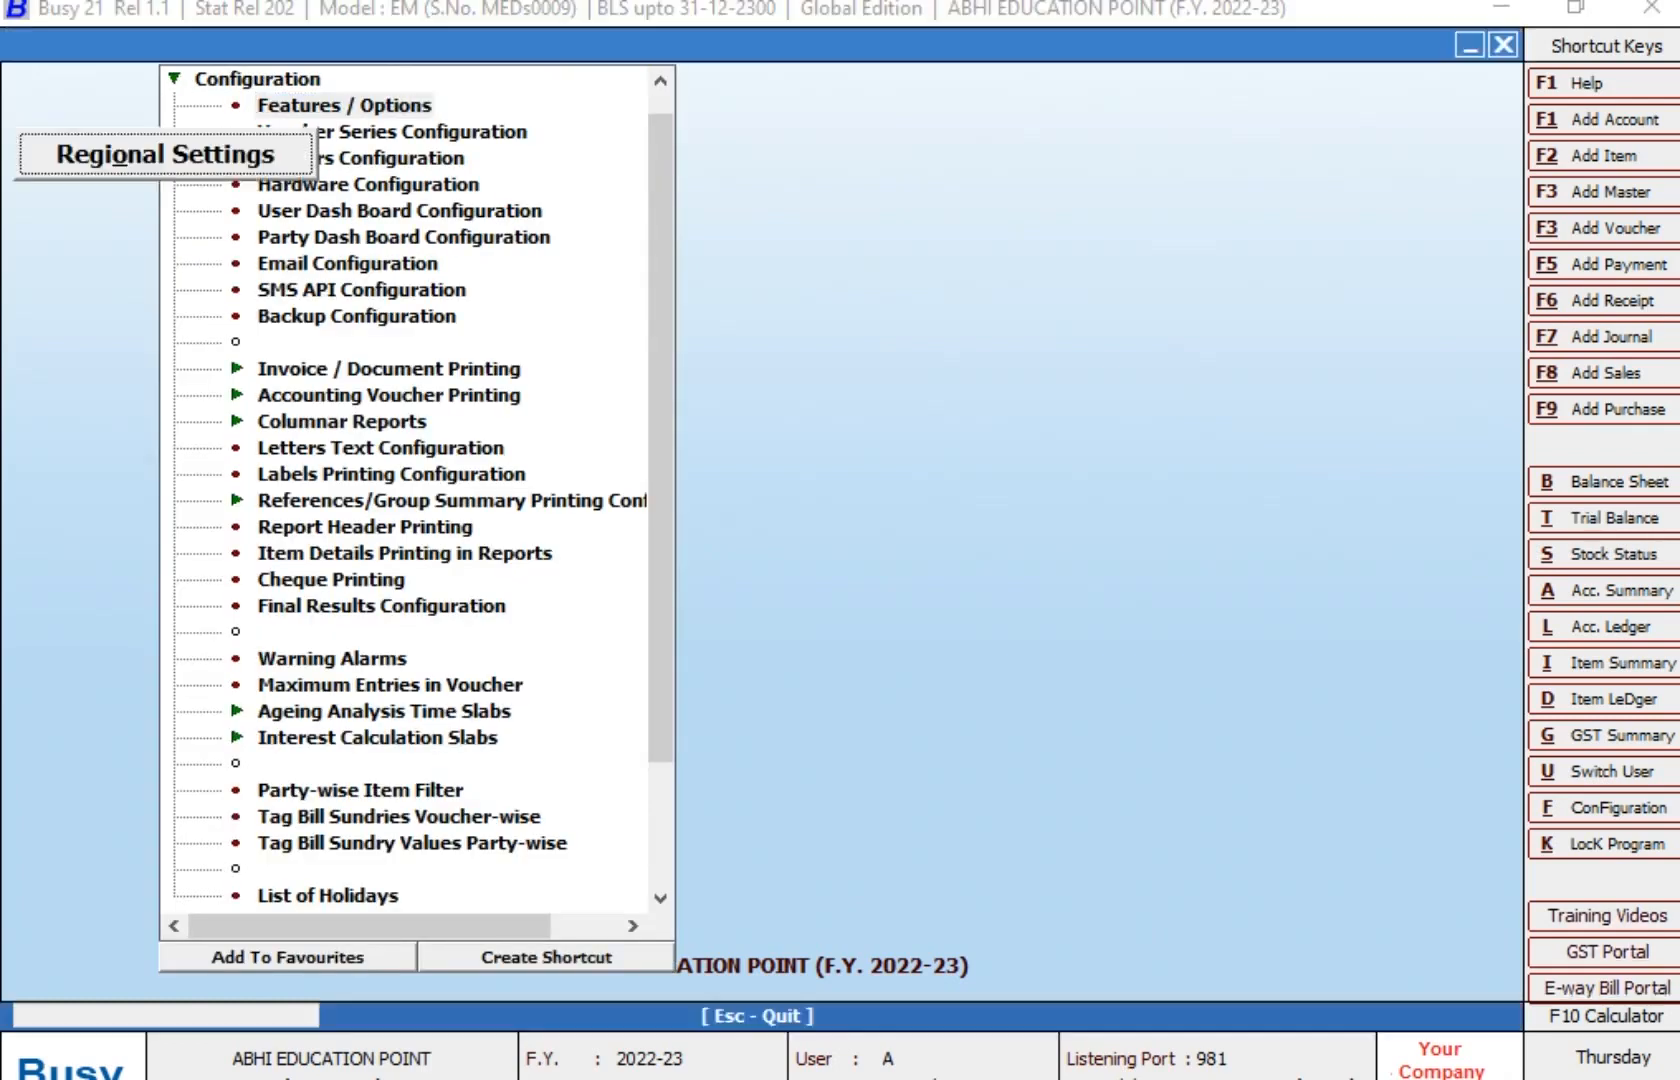
pyautogui.press('Down')
pyautogui.press('Down')
pyautogui.press('Down')
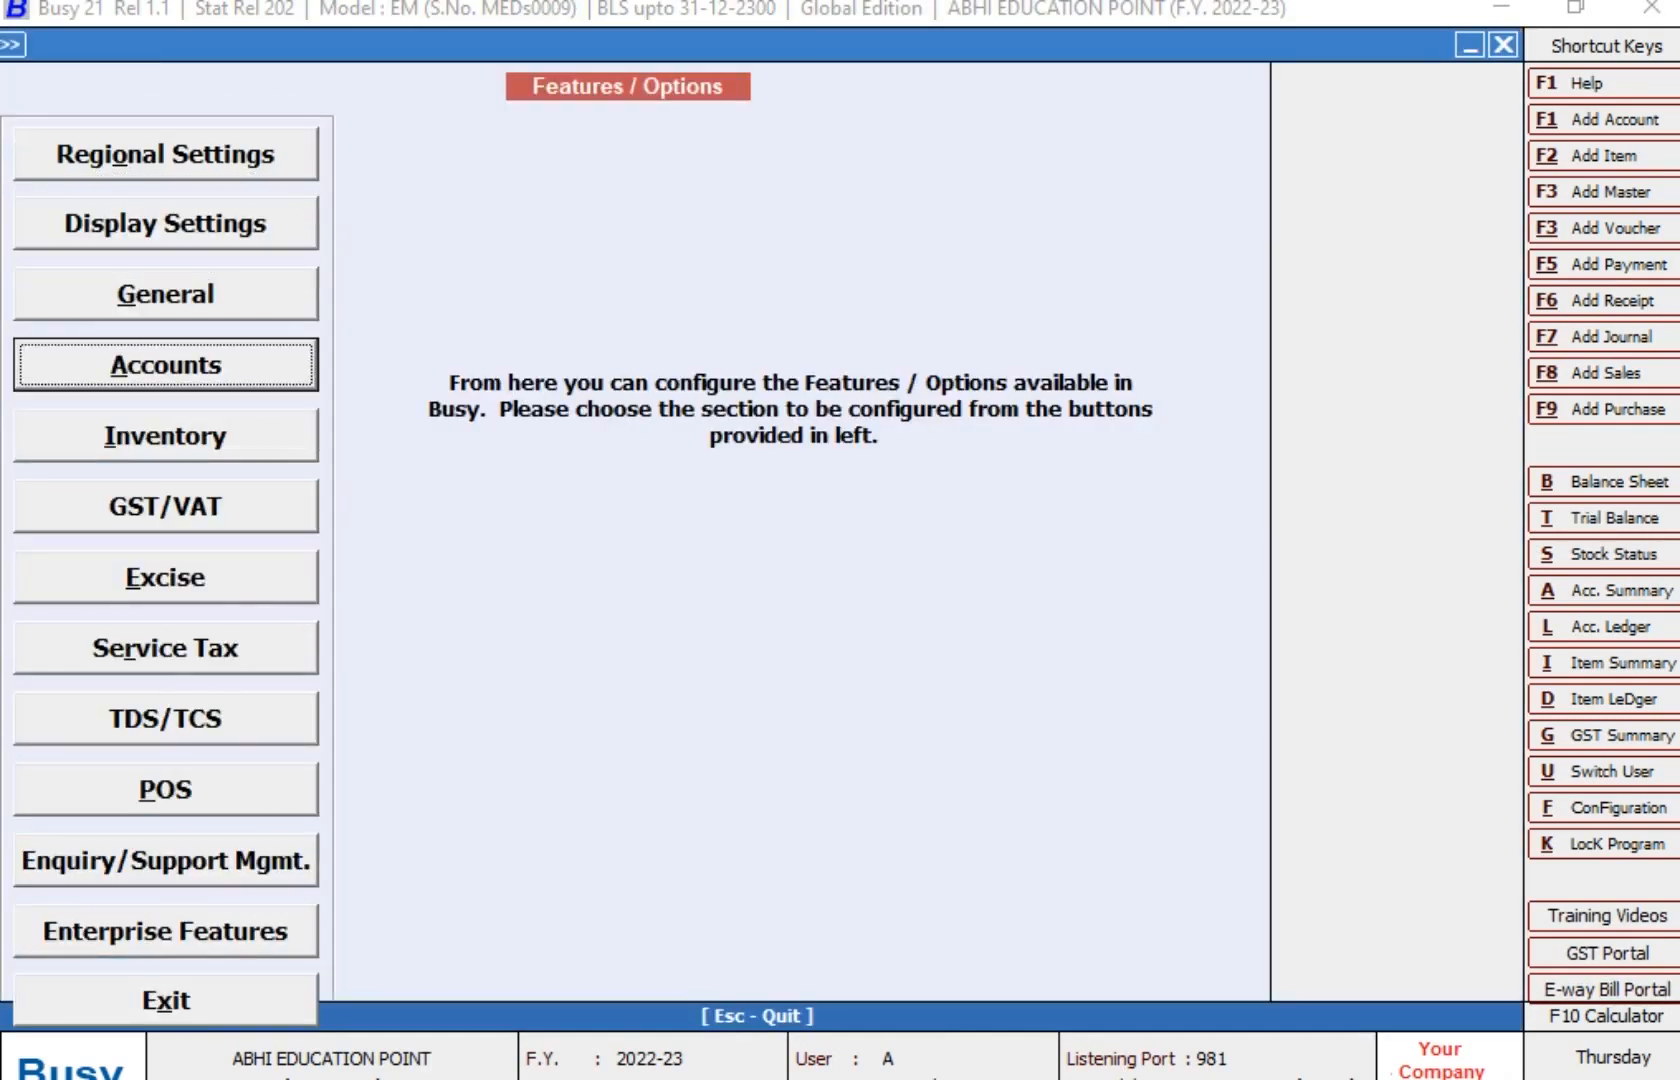
pyautogui.press('Return')
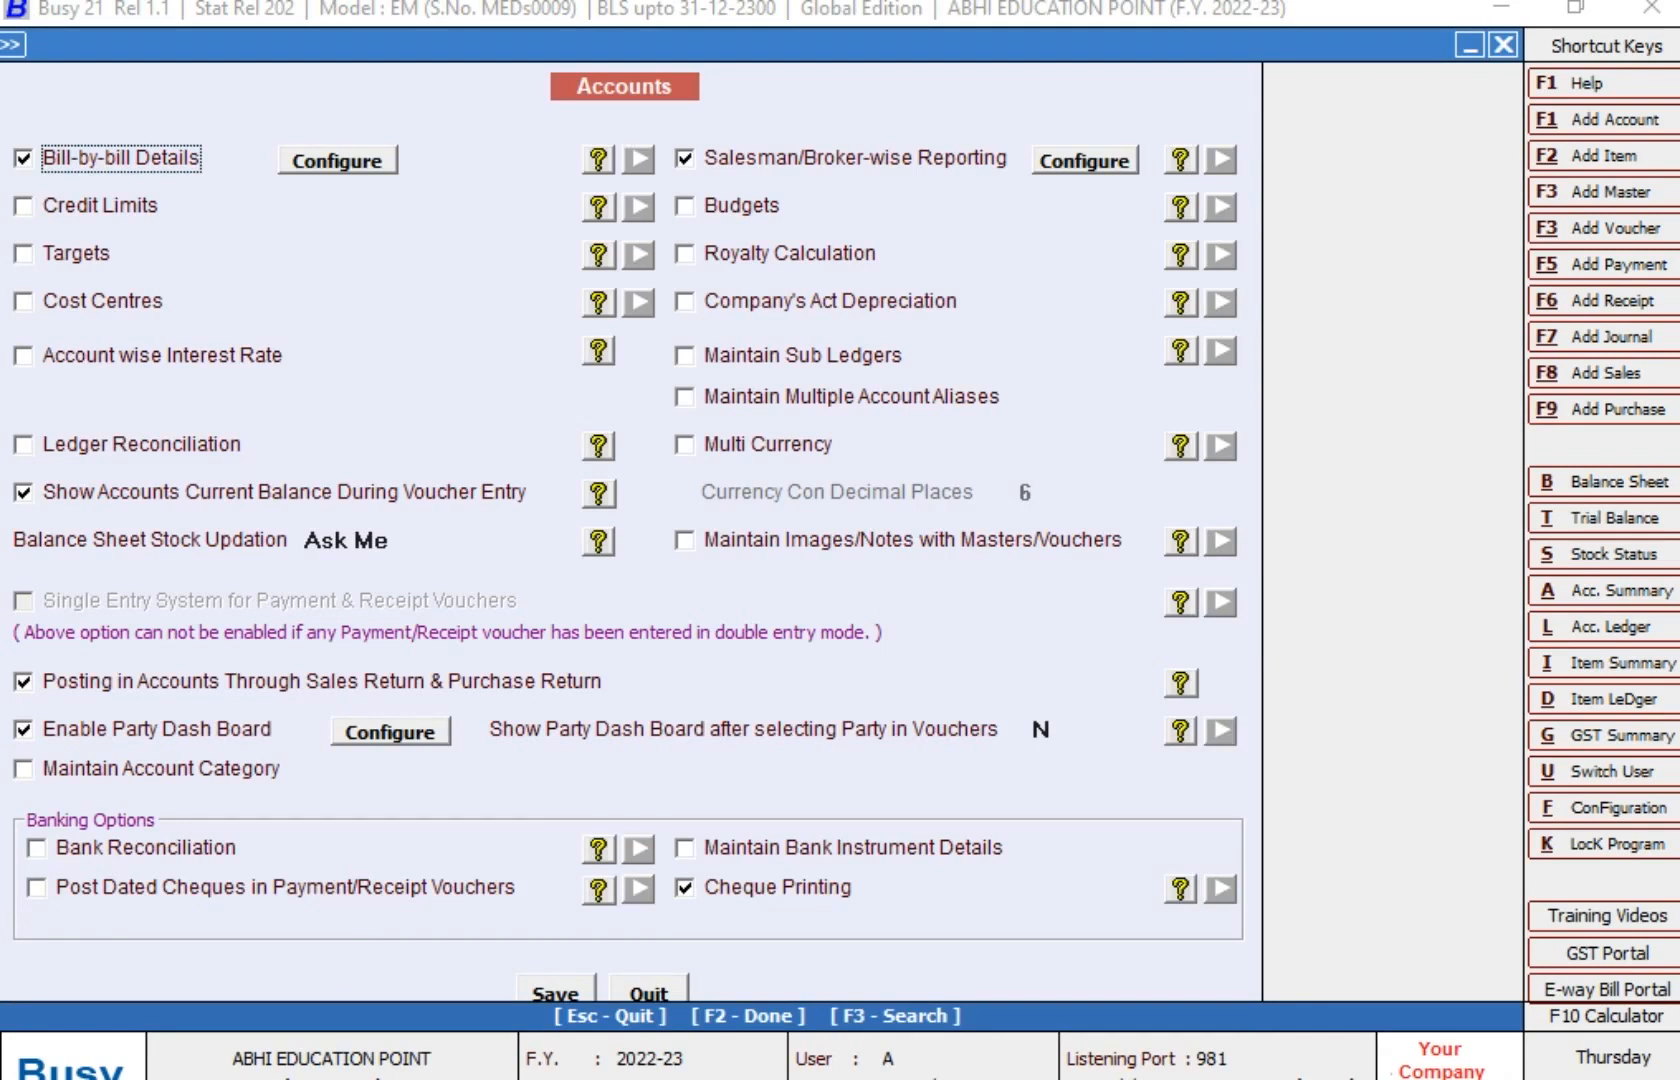
# Configure salesman commission to apply at Item Level, with the default commission picked from the Salesman / Broker Master
pyautogui.click(1085, 162)
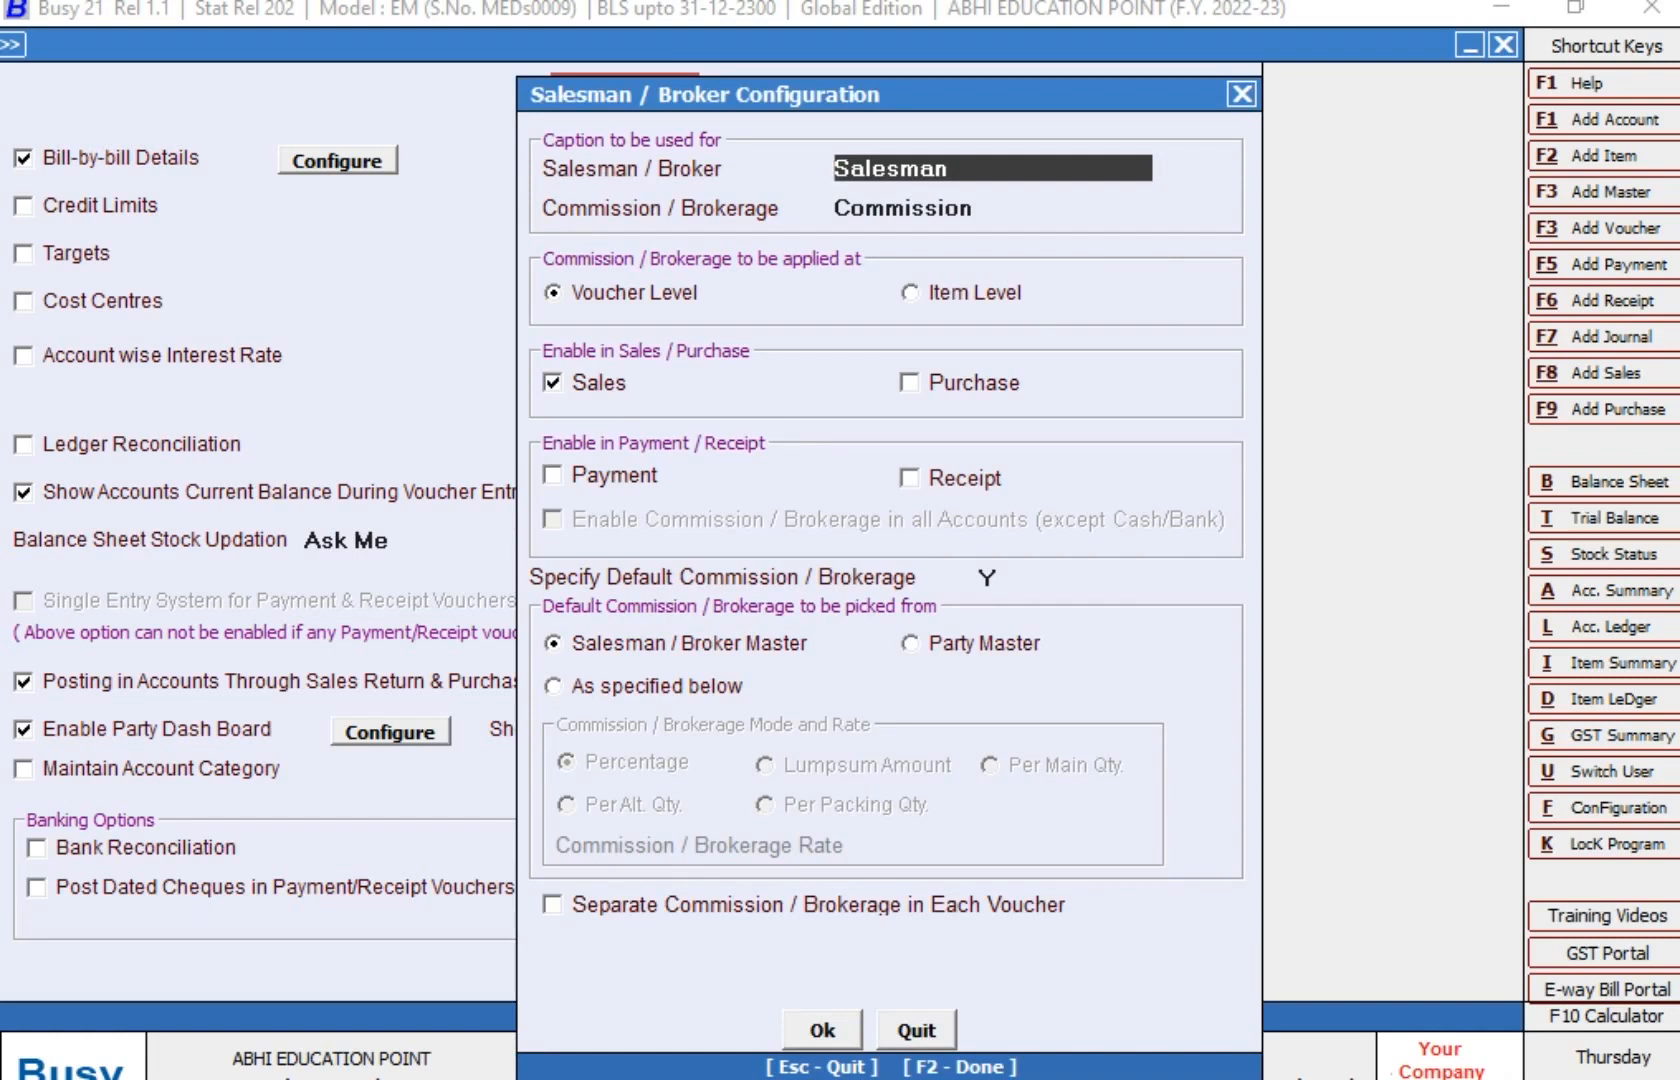
pyautogui.click(974, 293)
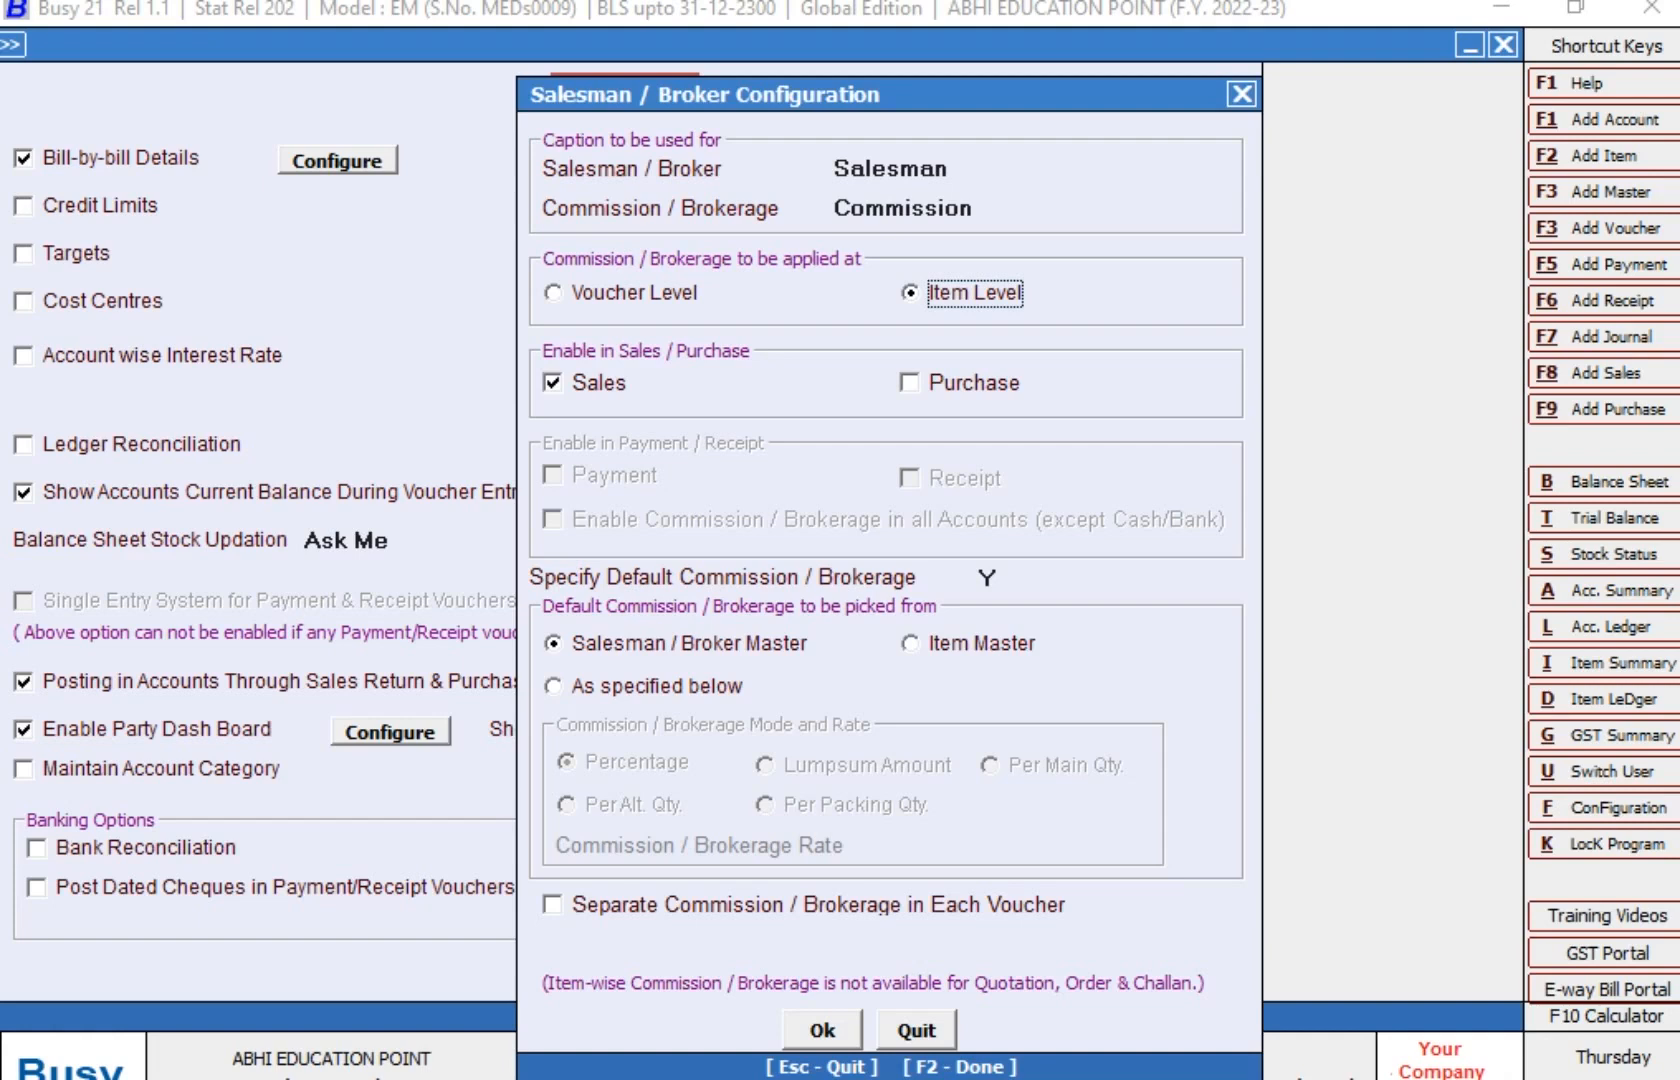
pyautogui.click(641, 686)
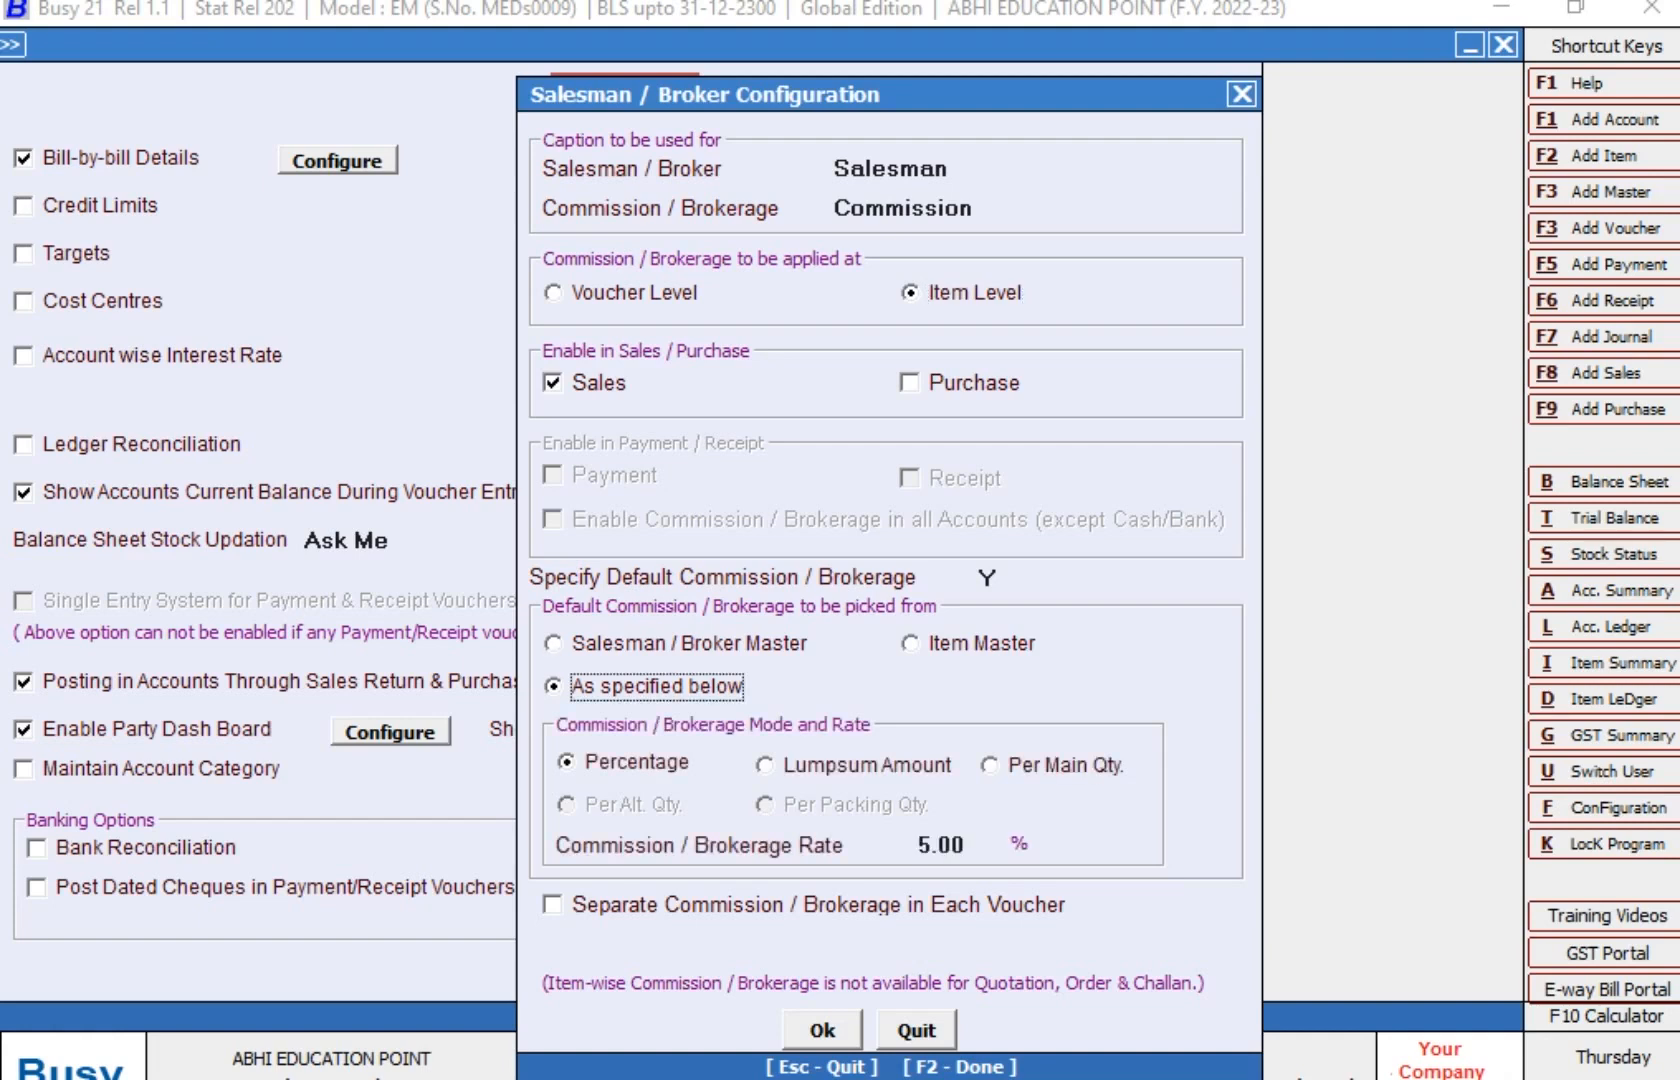
pyautogui.click(689, 643)
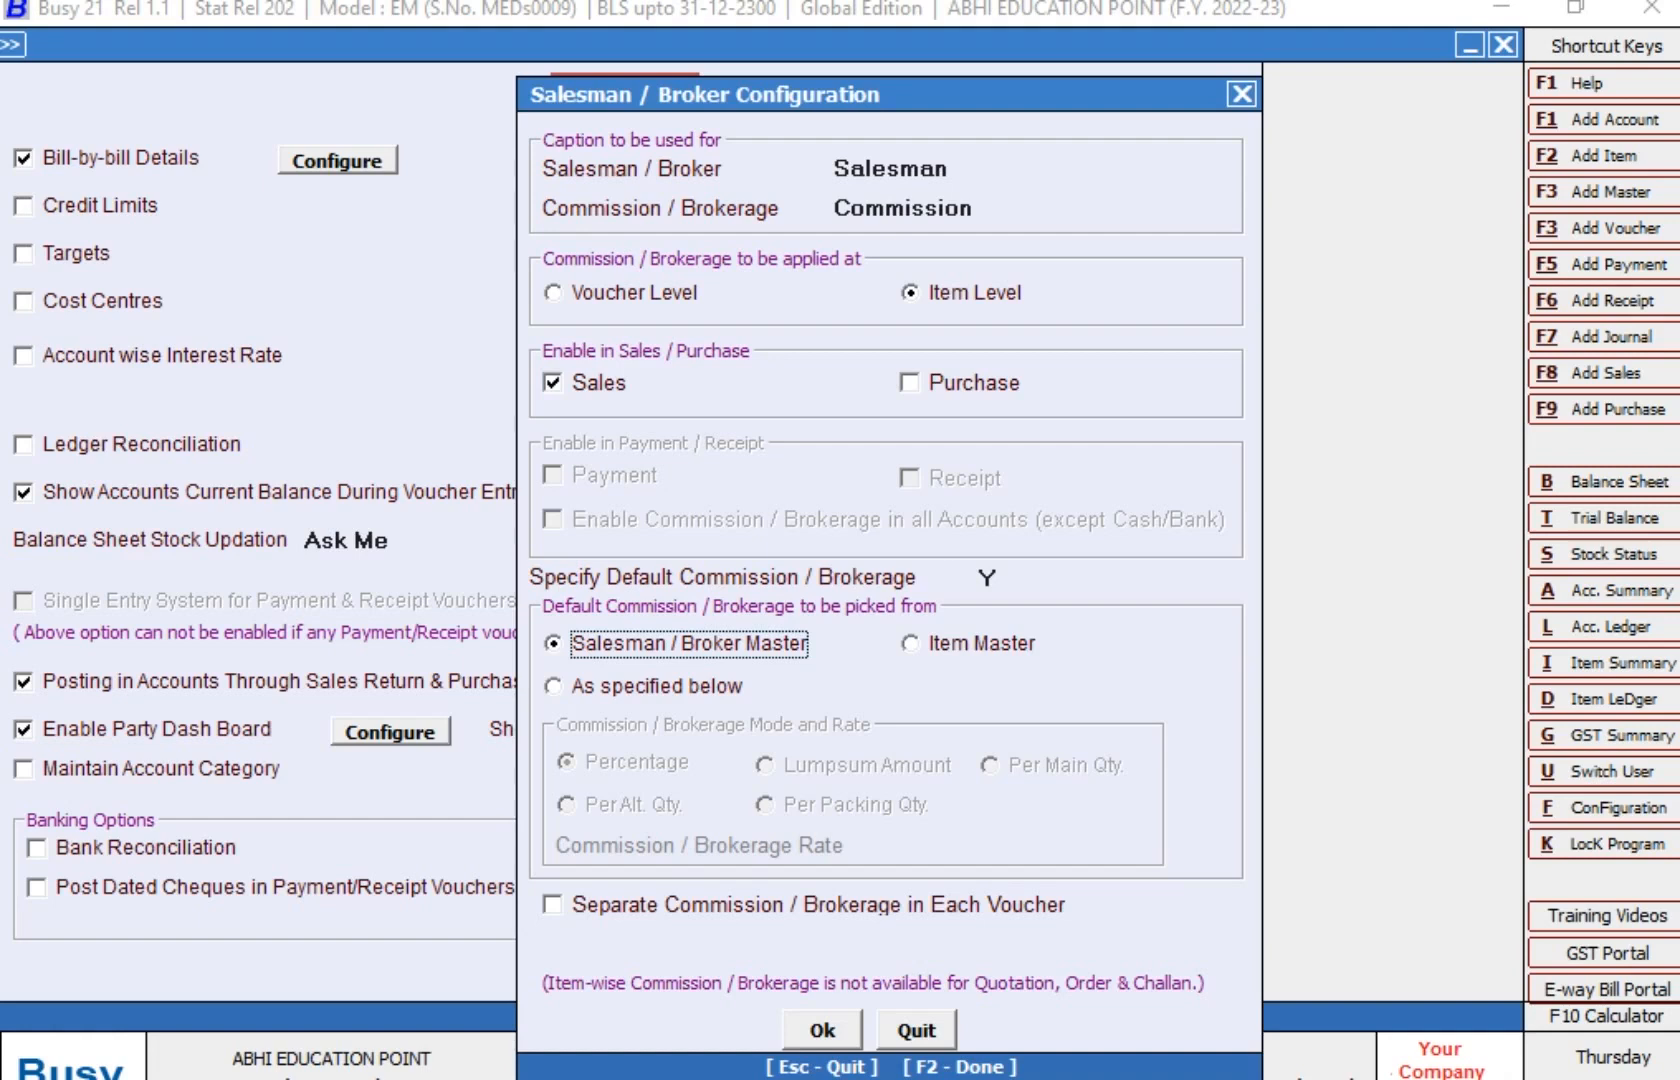
pyautogui.press('Down')
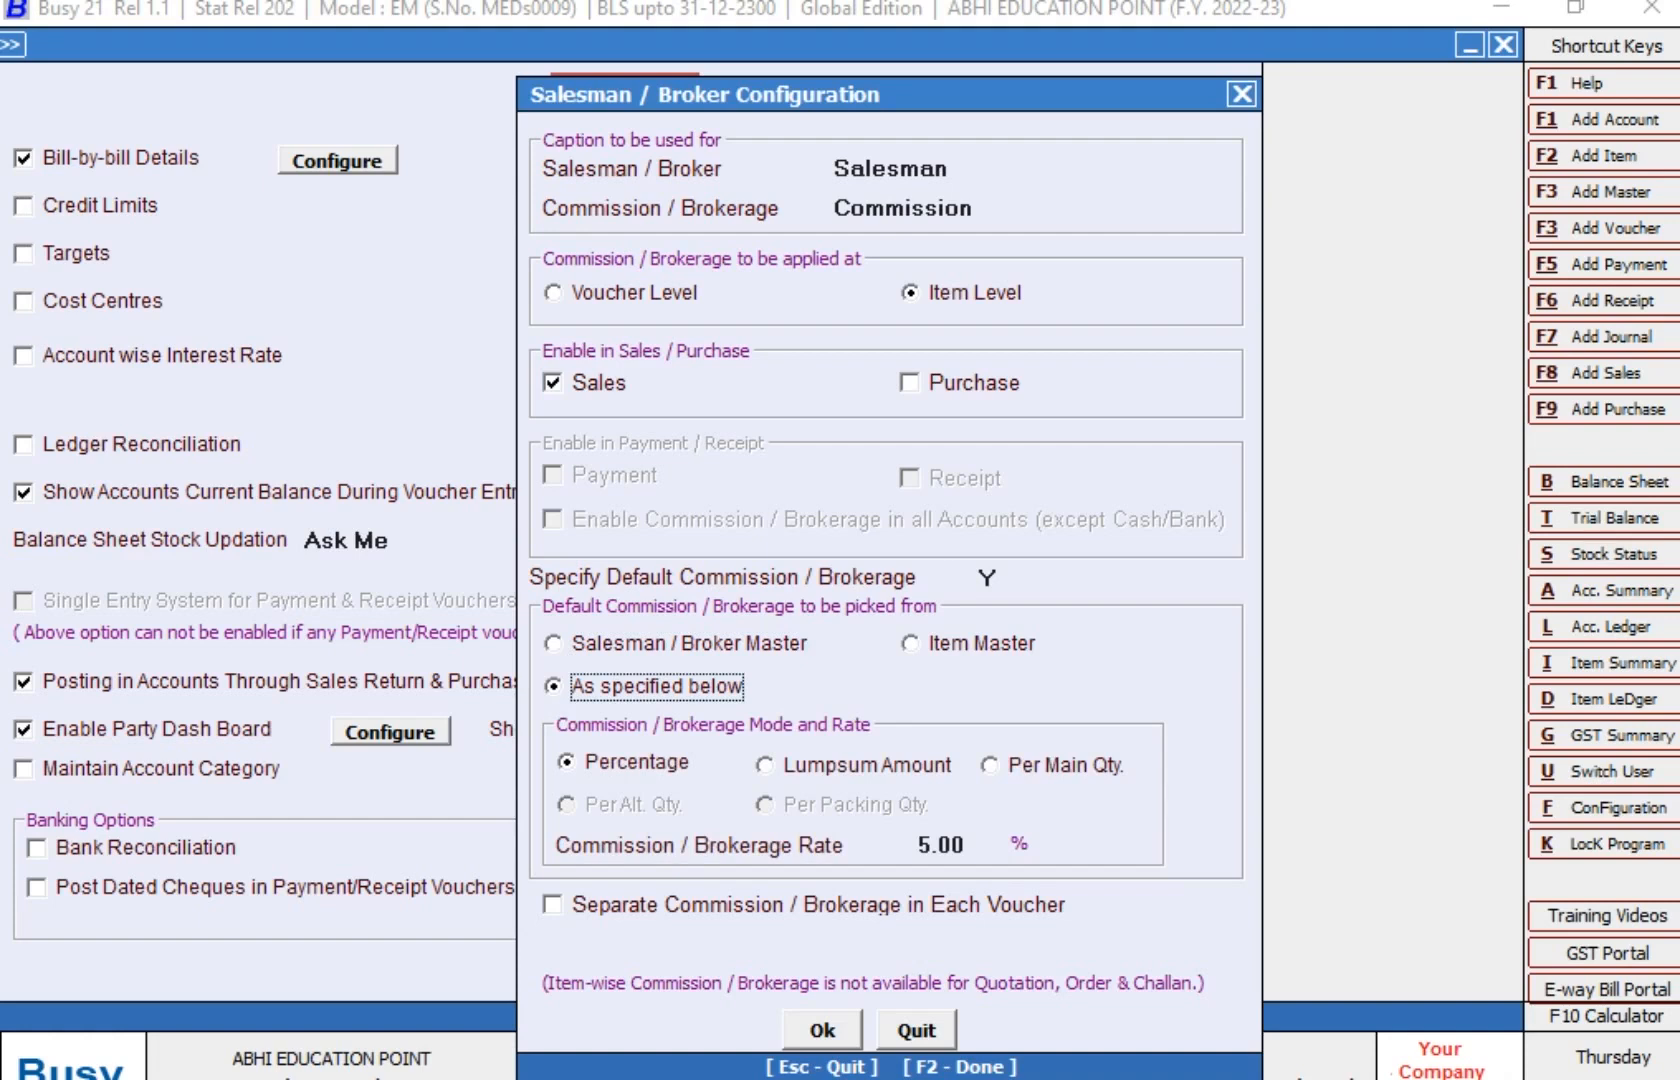
pyautogui.press('Up')
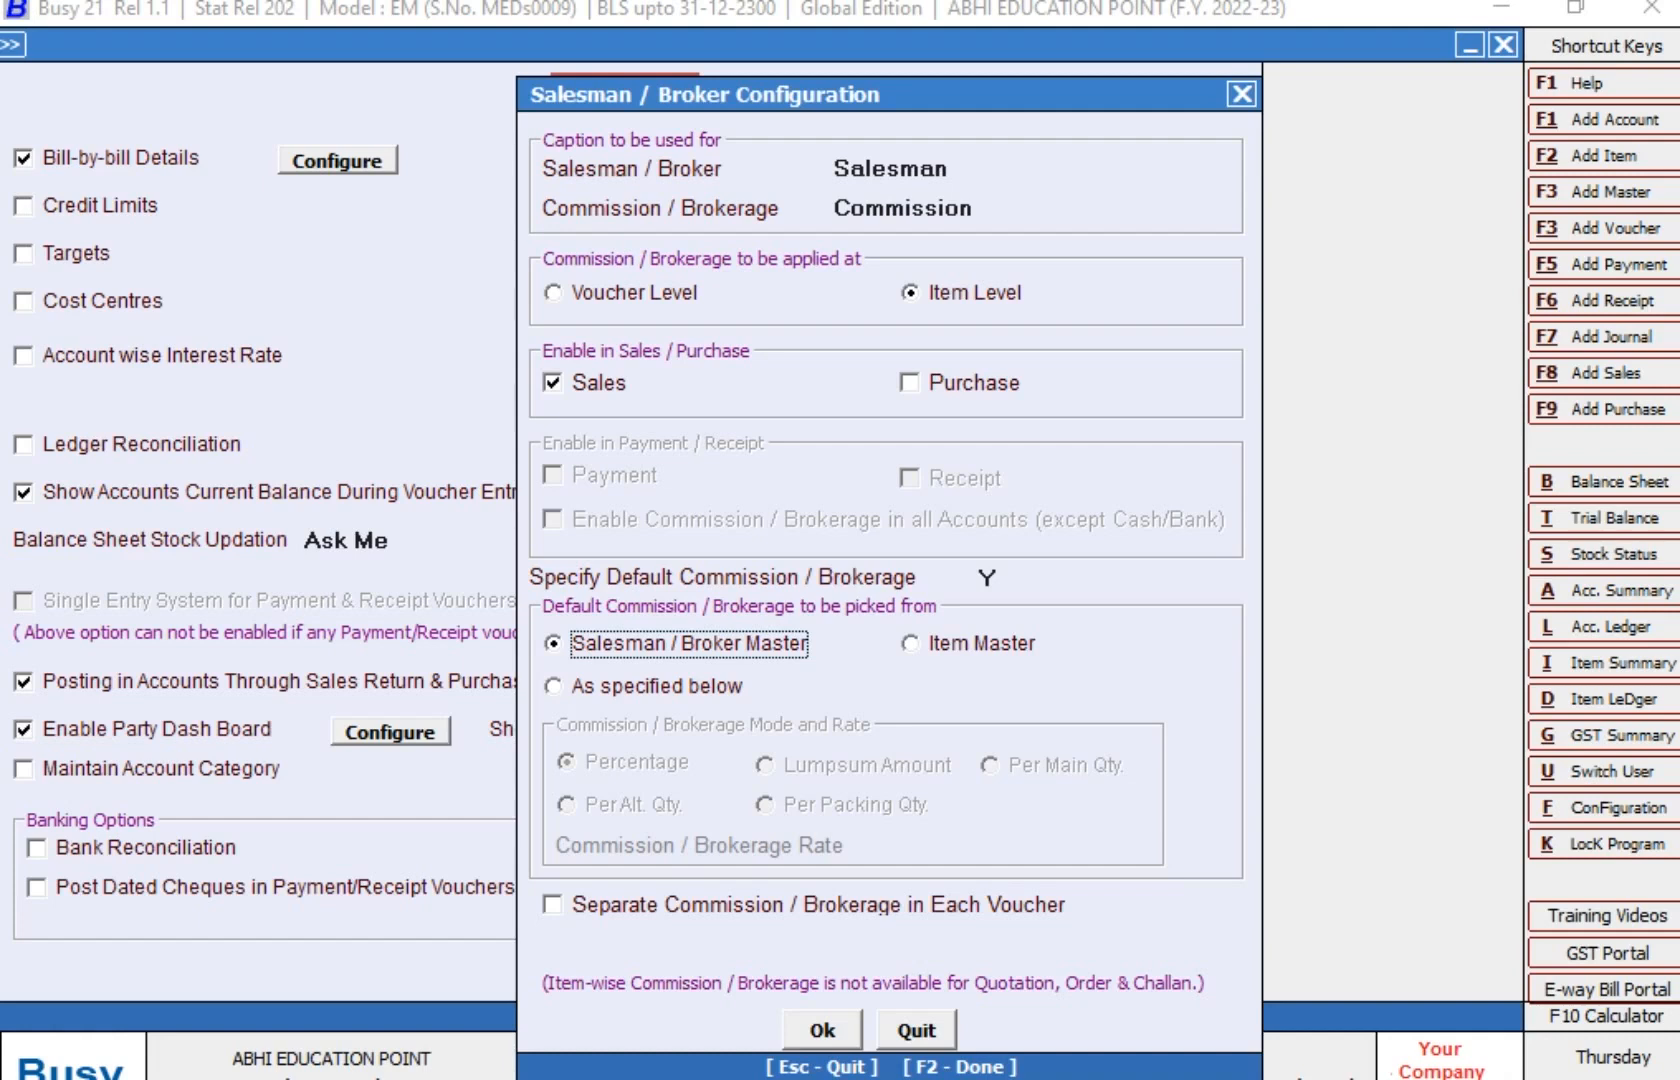
# Save the salesman configuration and the Accounts options, and leave Features / Options
pyautogui.press('F2')
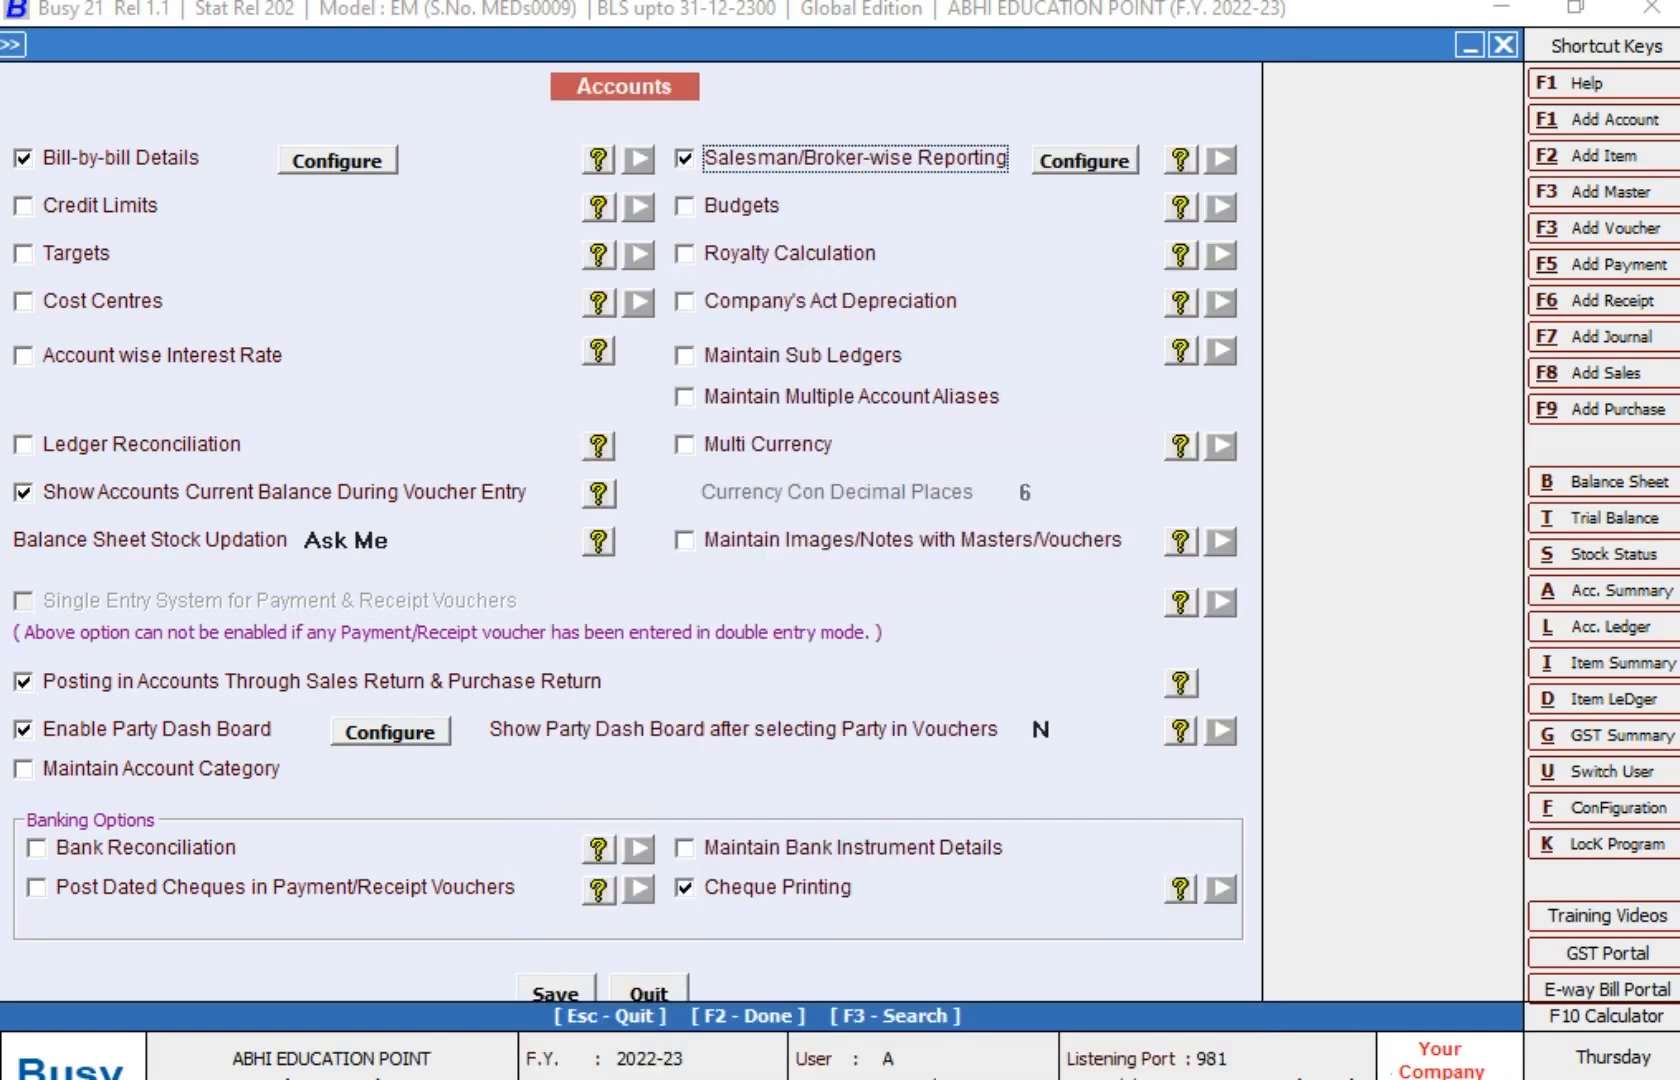
pyautogui.press('F2')
pyautogui.press('Return')
pyautogui.press('Escape')
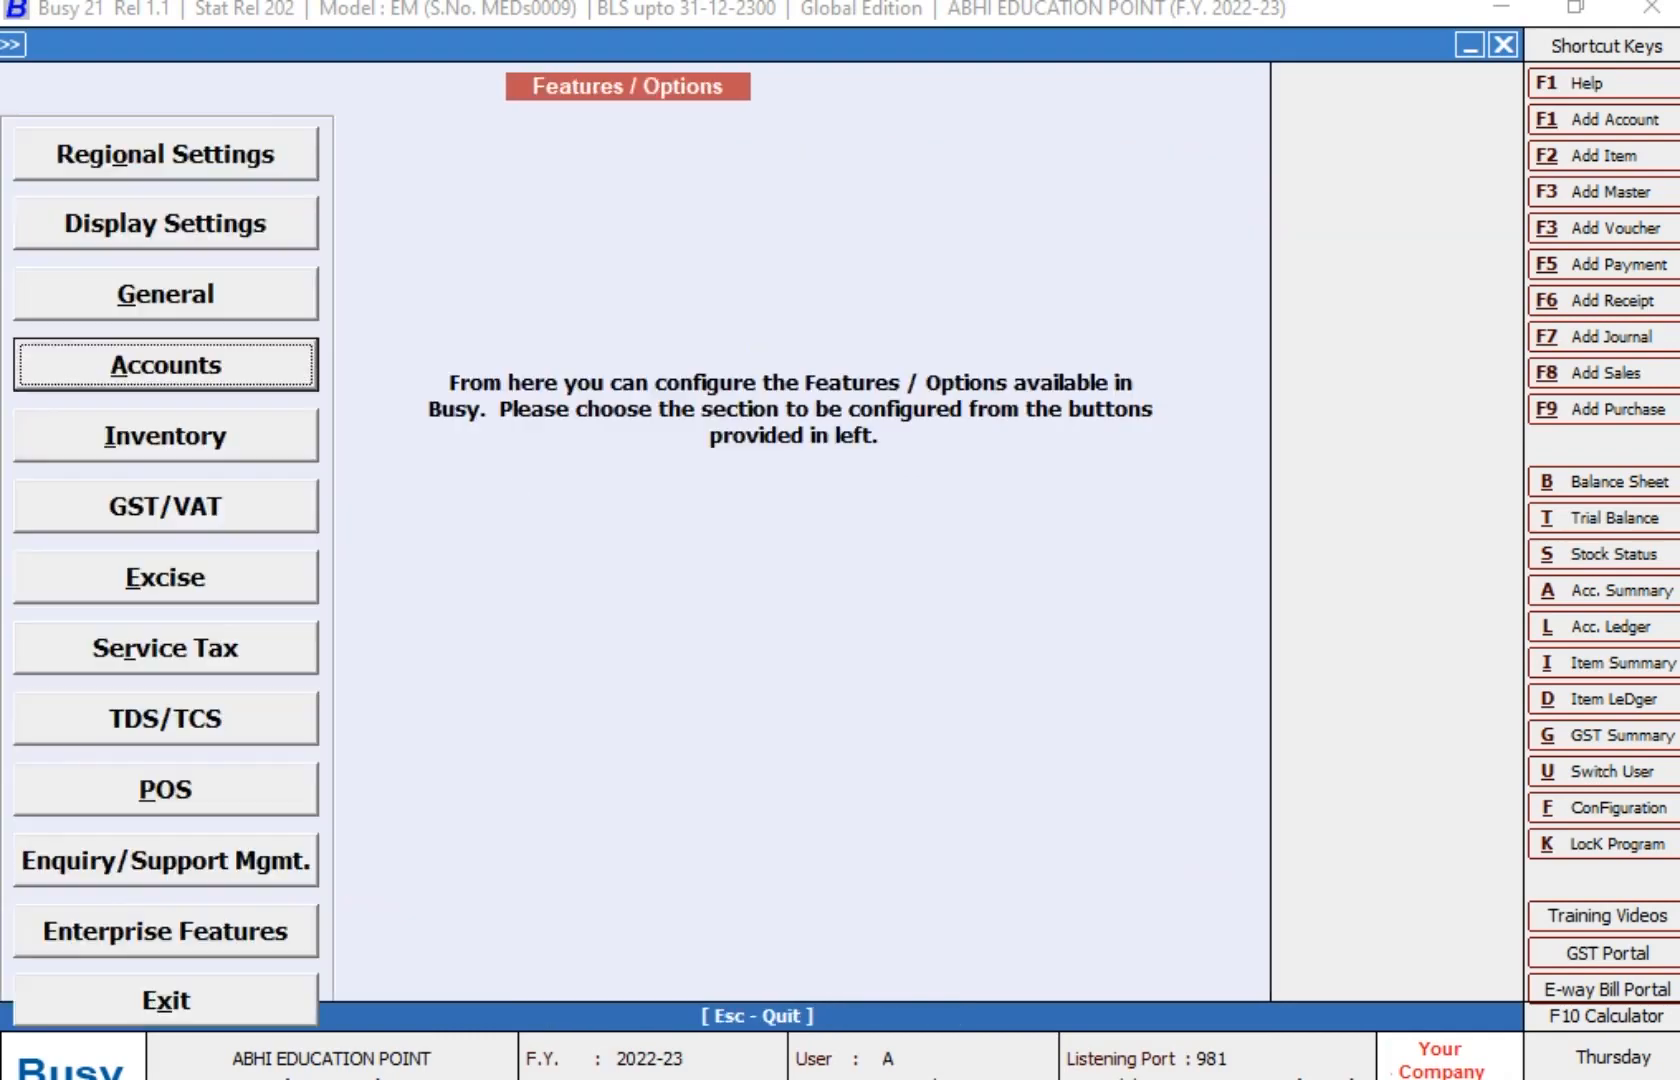
pyautogui.press('Escape')
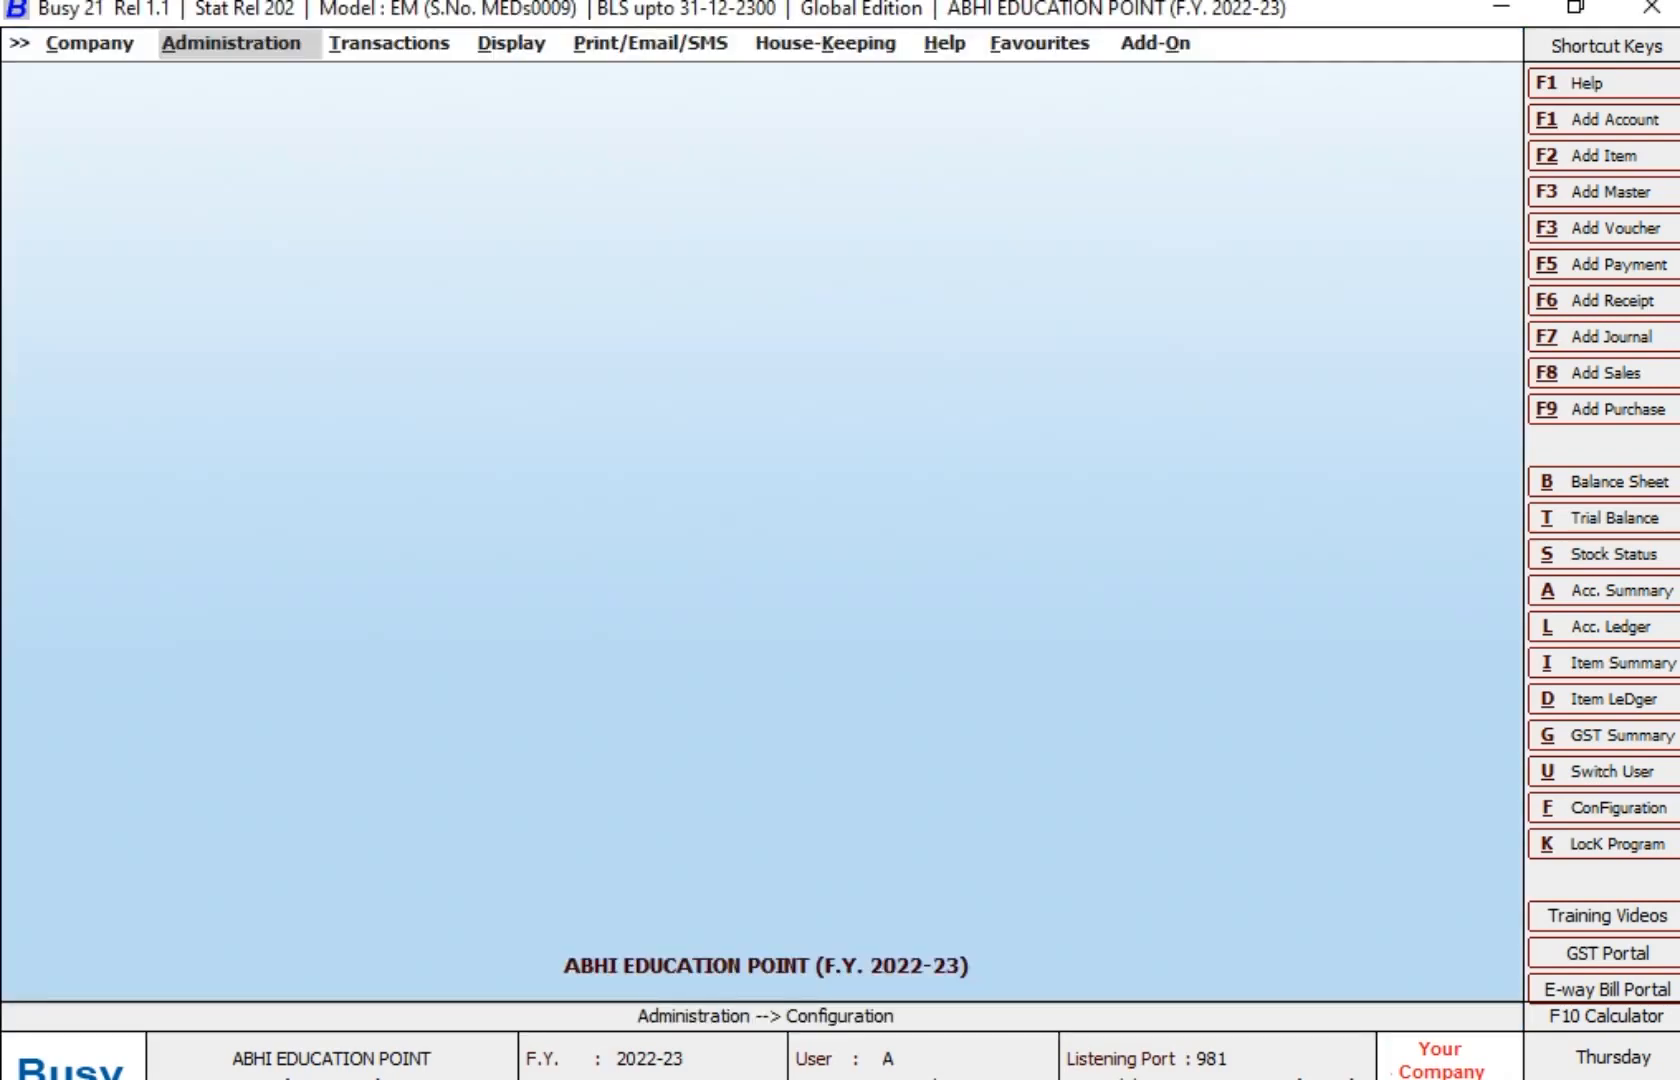
# Start adding a new salesman master
pyautogui.press('Right')
pyautogui.press('Down')
pyautogui.press('Left')
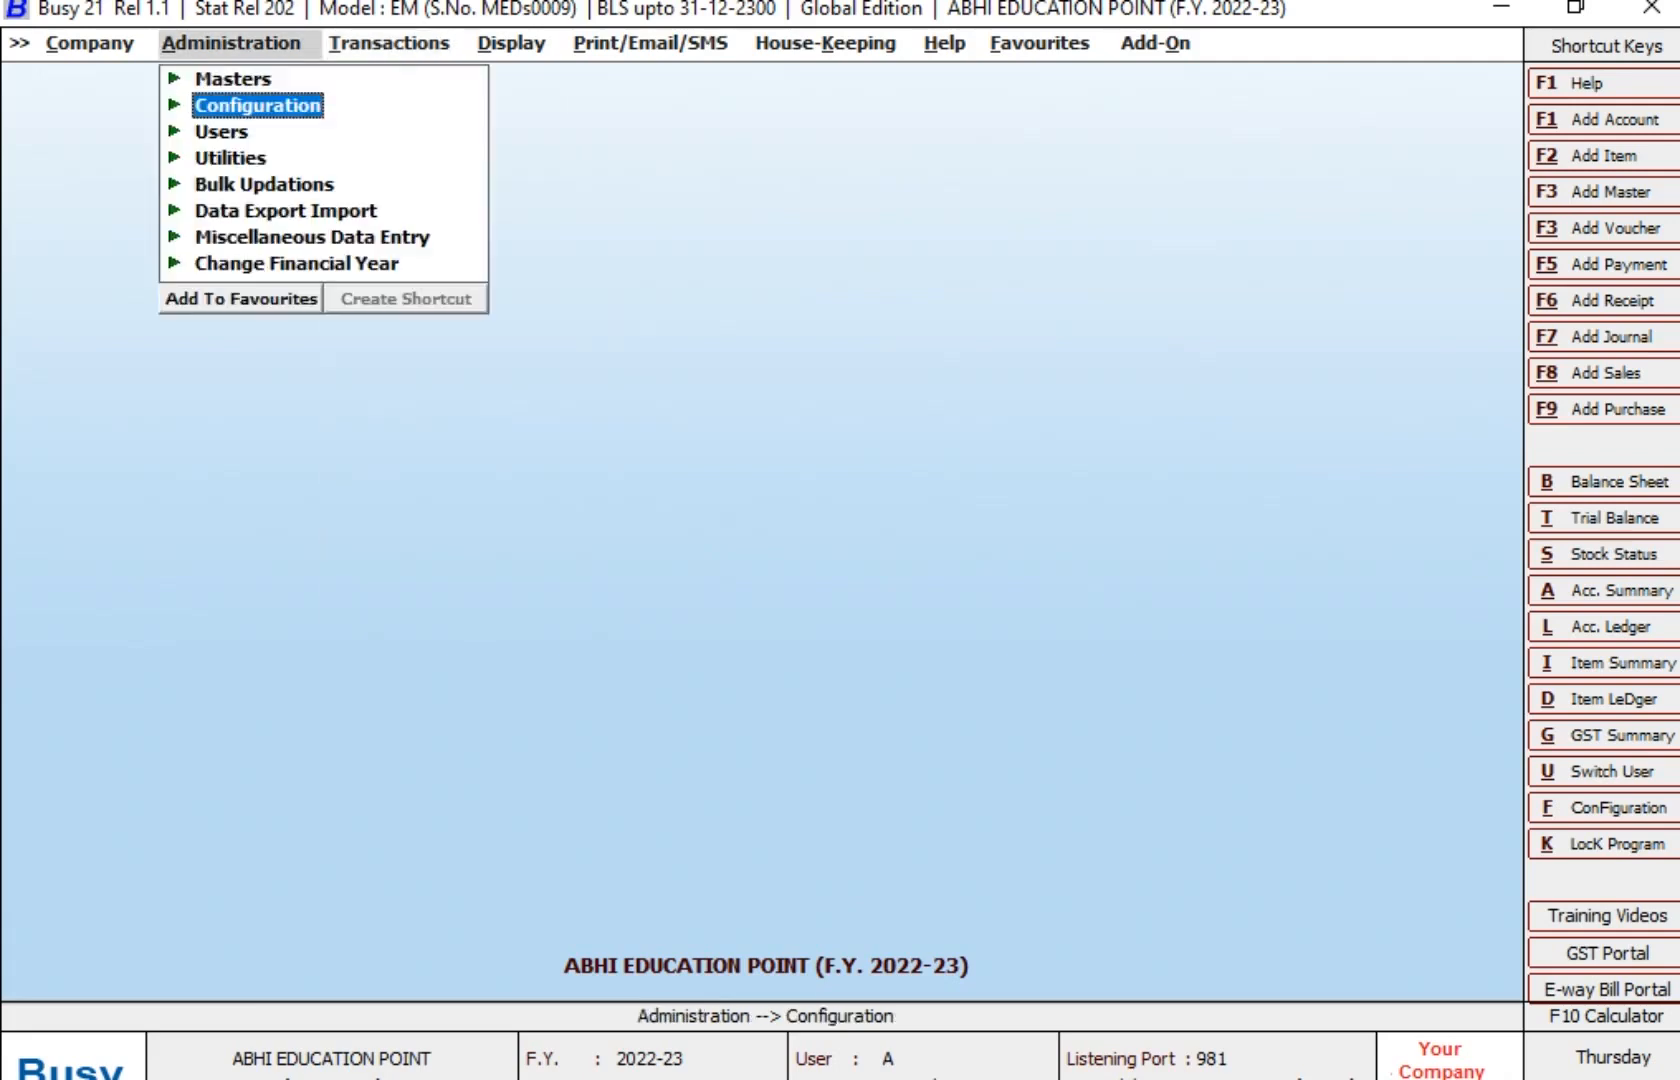
pyautogui.press('Up')
pyautogui.press('Right')
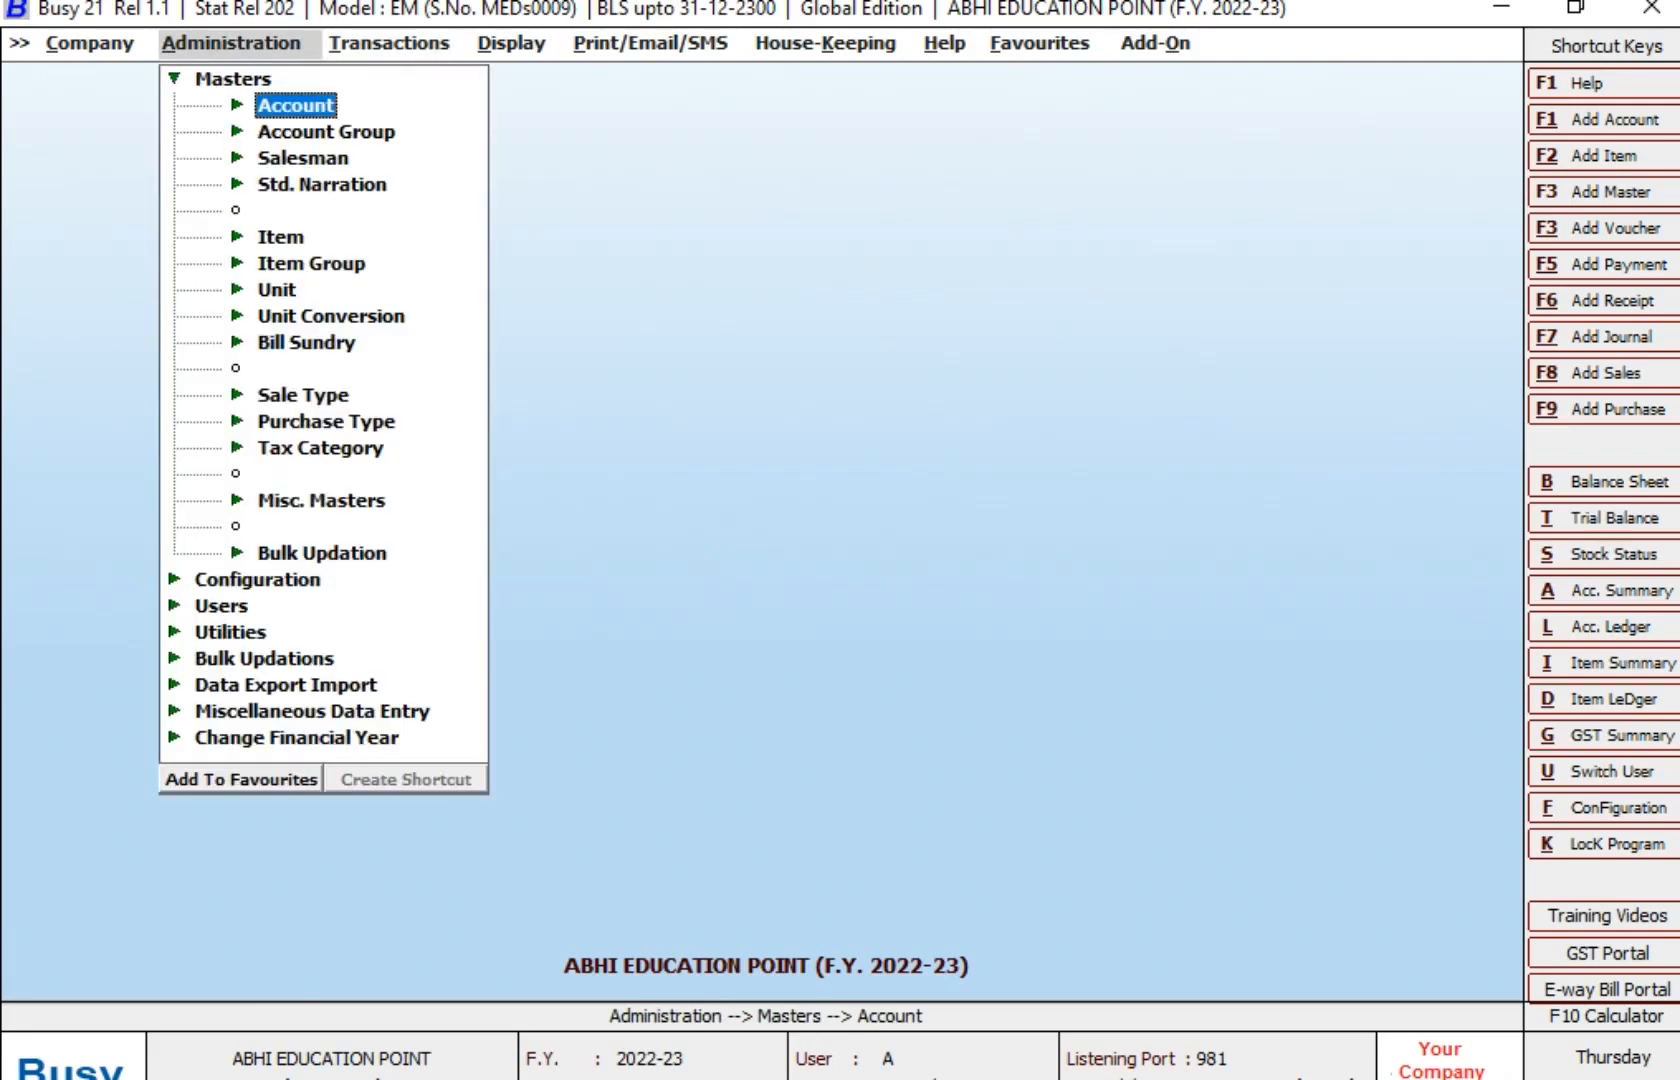
pyautogui.press('Down')
pyautogui.press('Down')
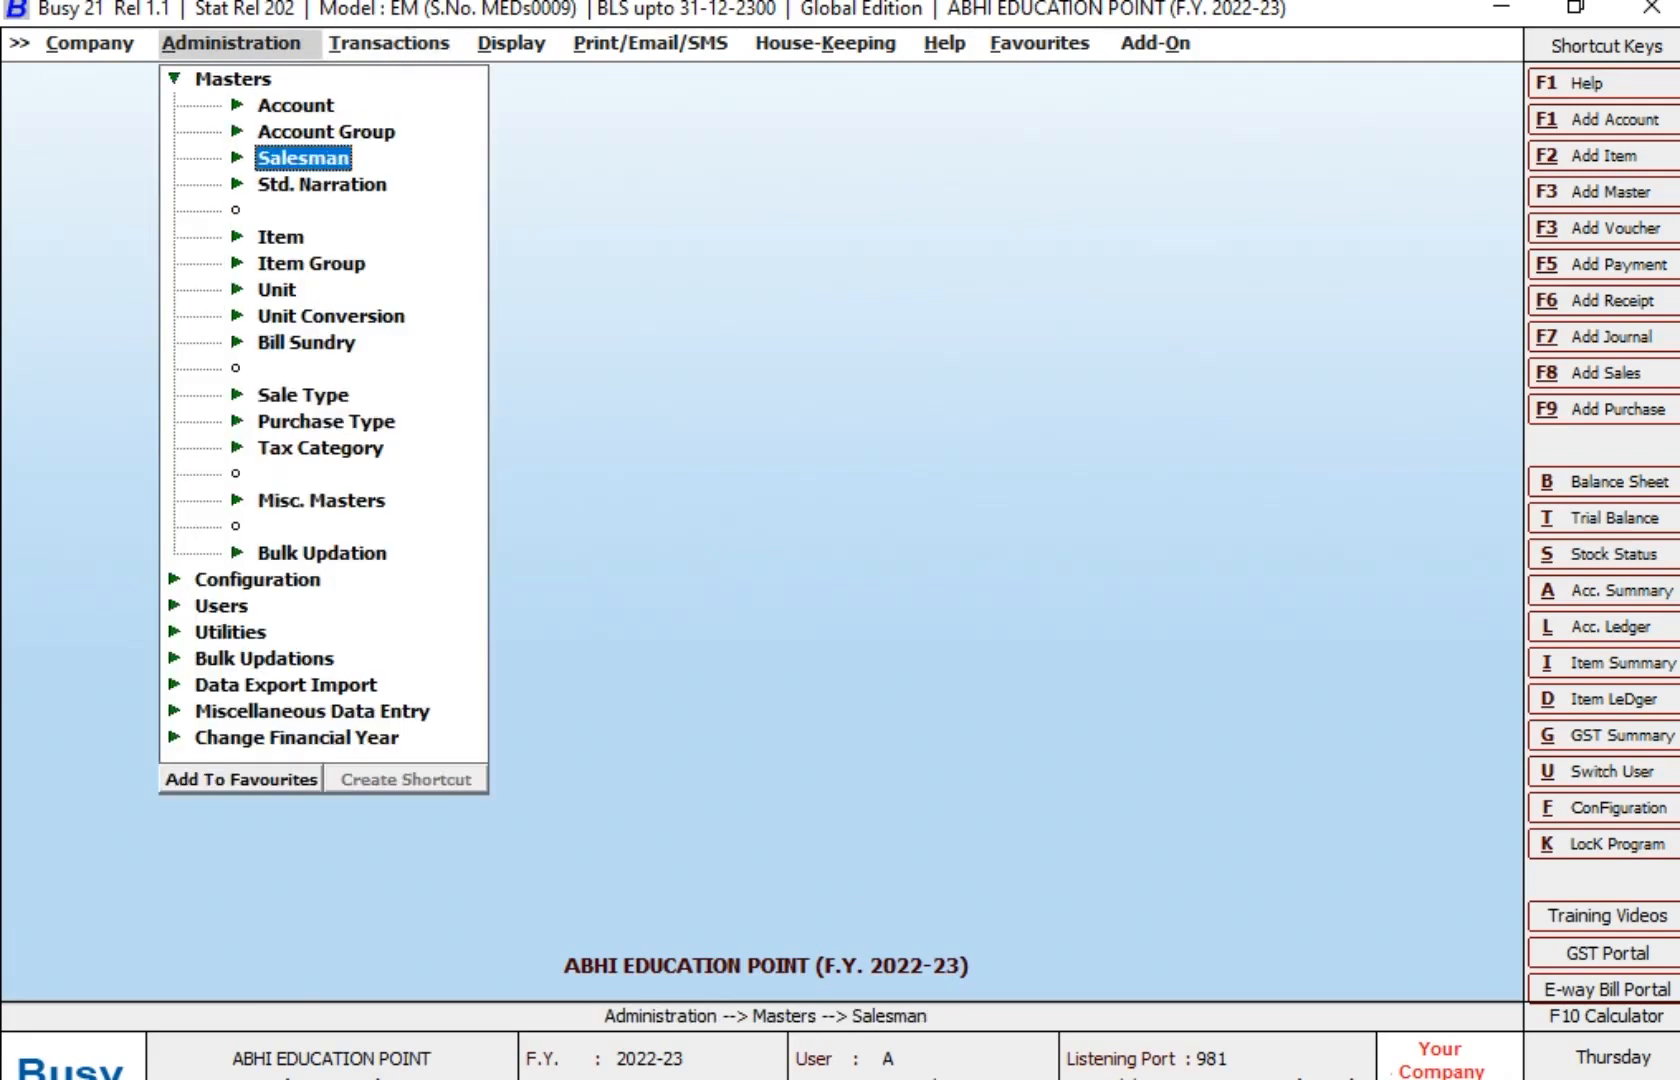
pyautogui.press('Right')
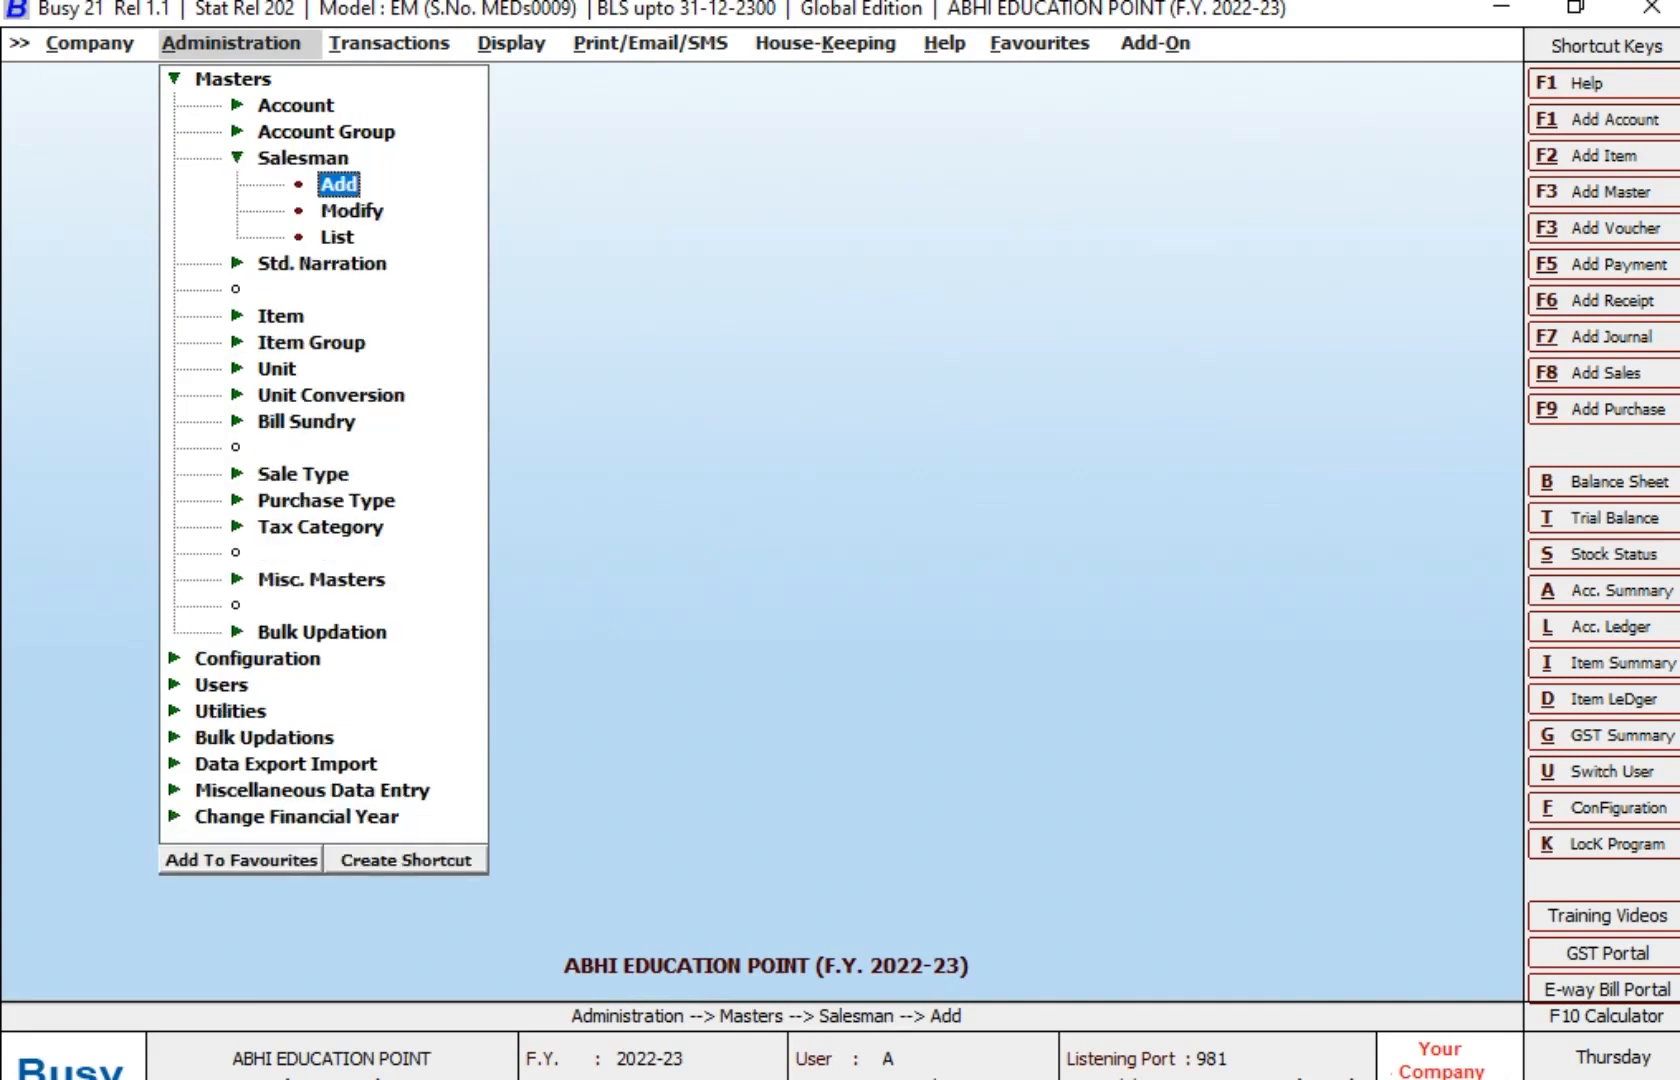
pyautogui.press('Down')
pyautogui.press('Down')
pyautogui.press('Down')
pyautogui.press('Return')
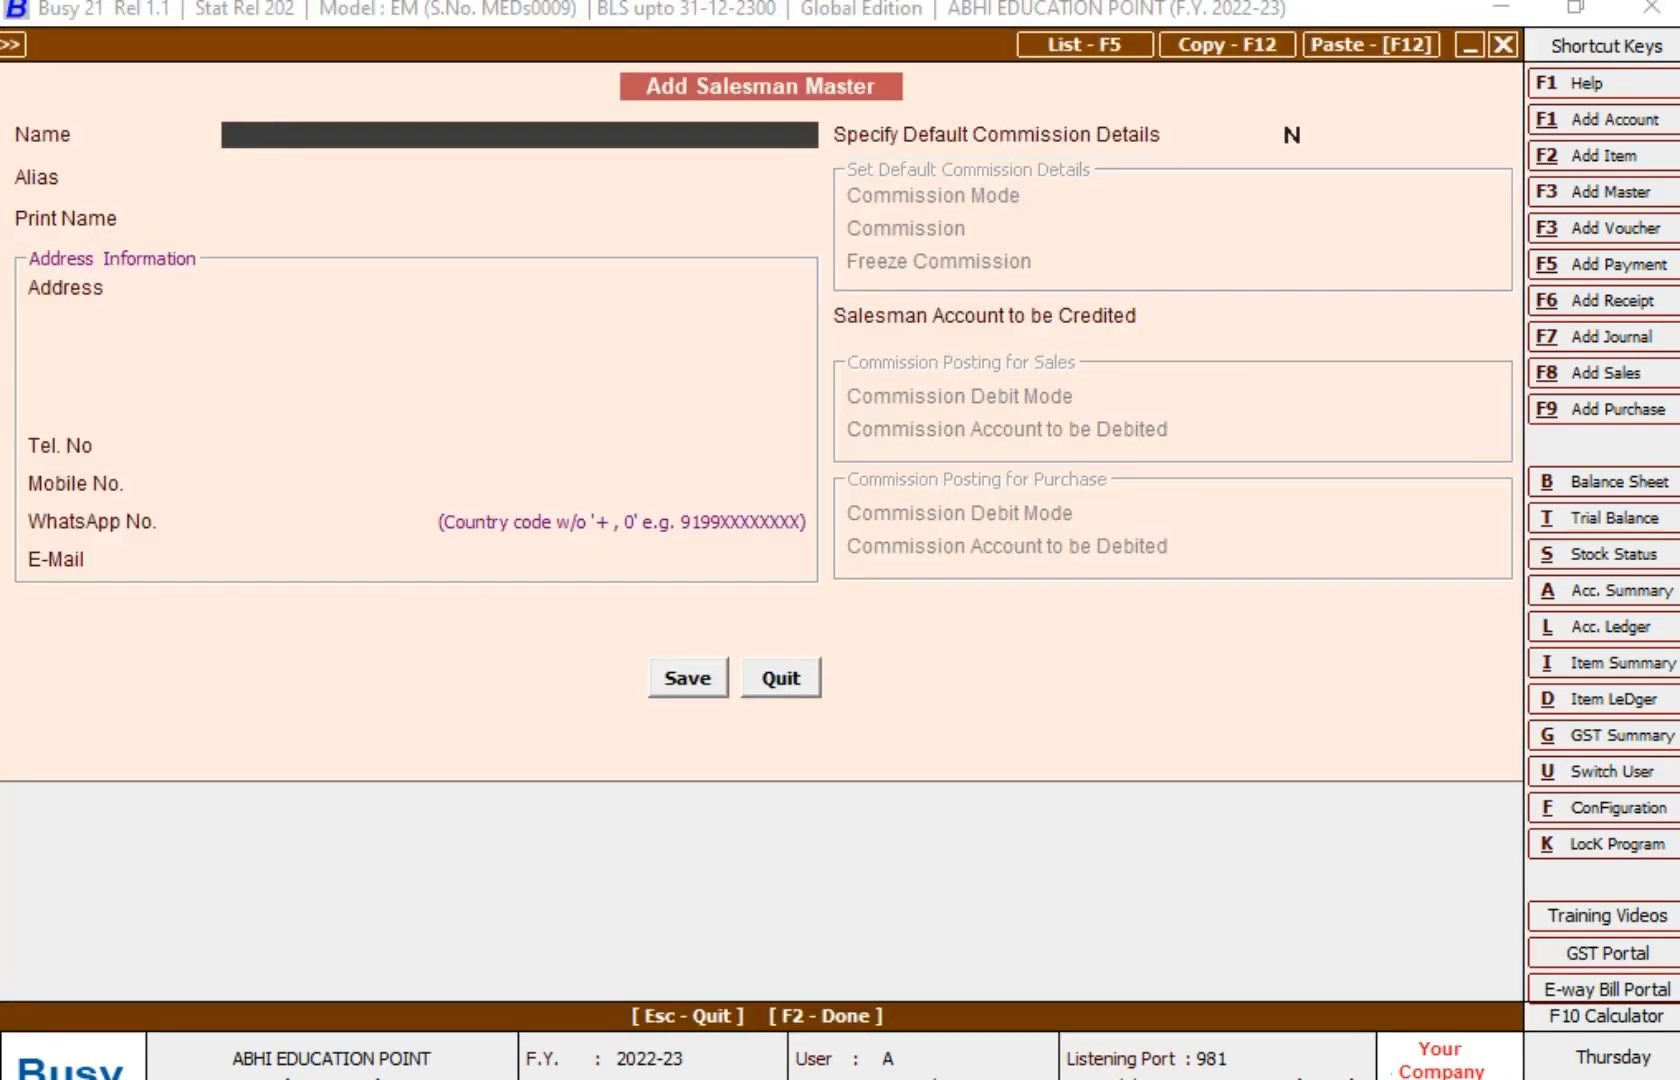
# Enter the salesman's name, keep the matching print name, and leave the alias, address and contact details blank
pyautogui.write('ATUL')
pyautogui.press('Return')
pyautogui.press('Return')
pyautogui.press('Up')
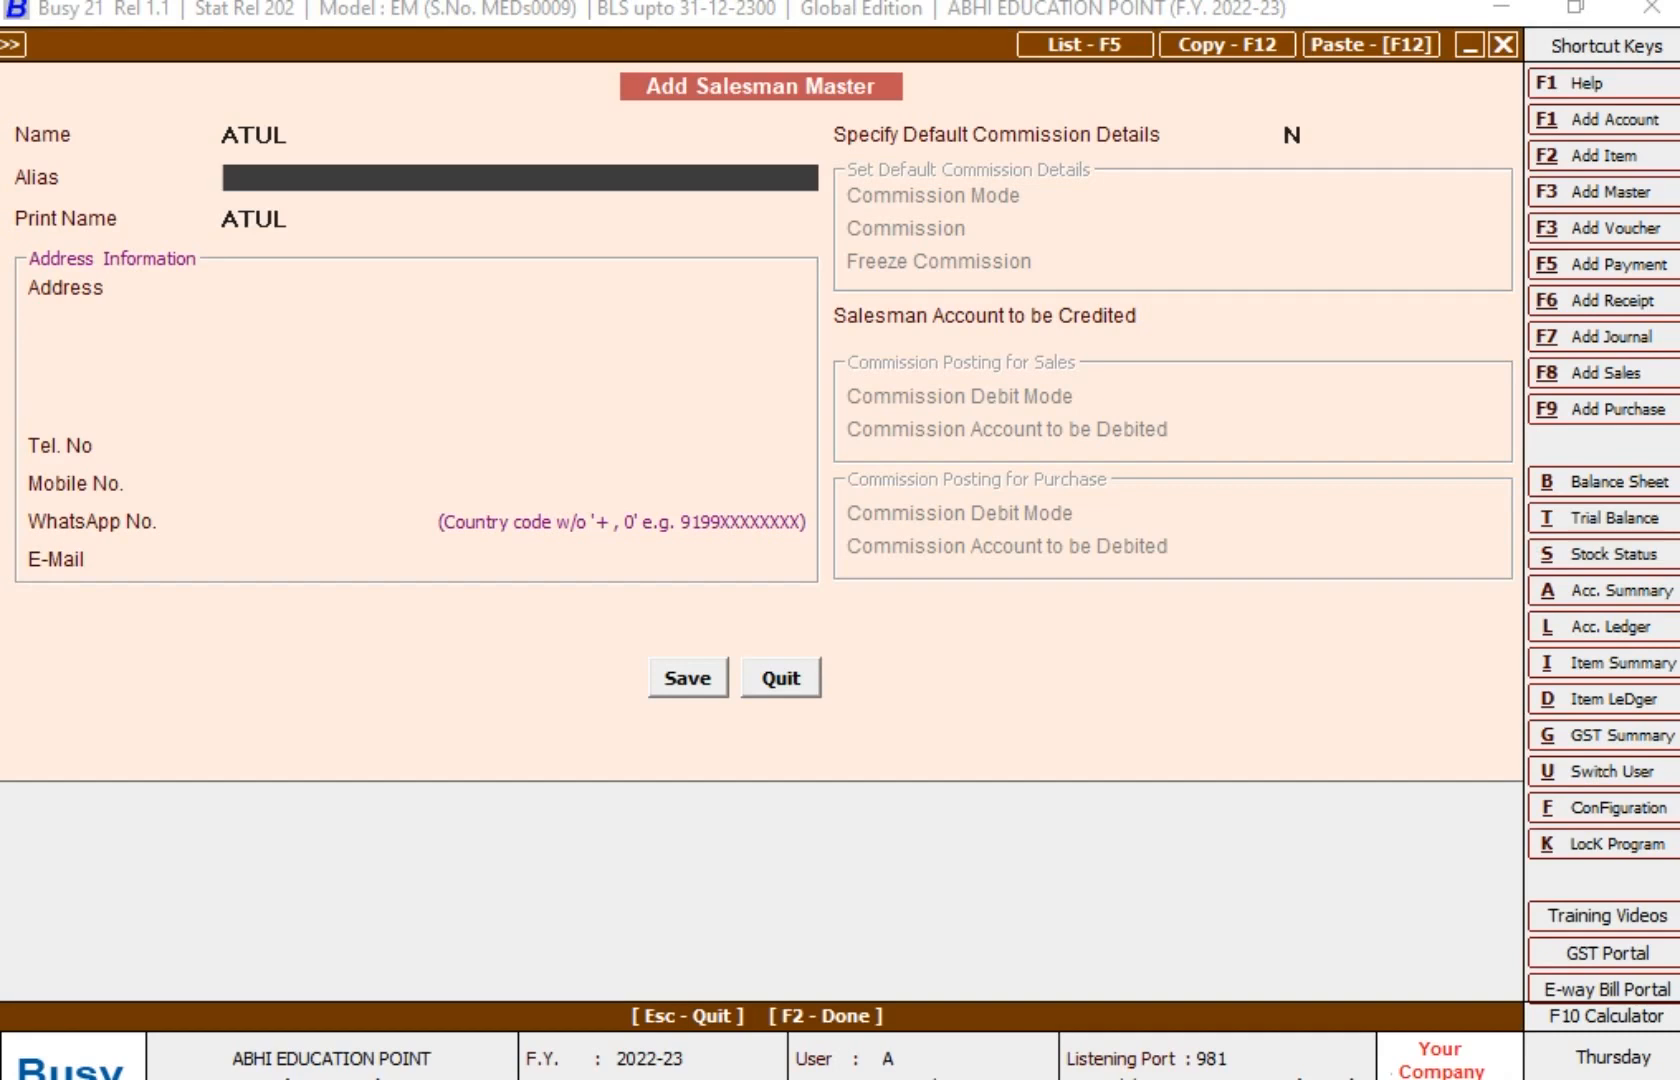
pyautogui.press('Return')
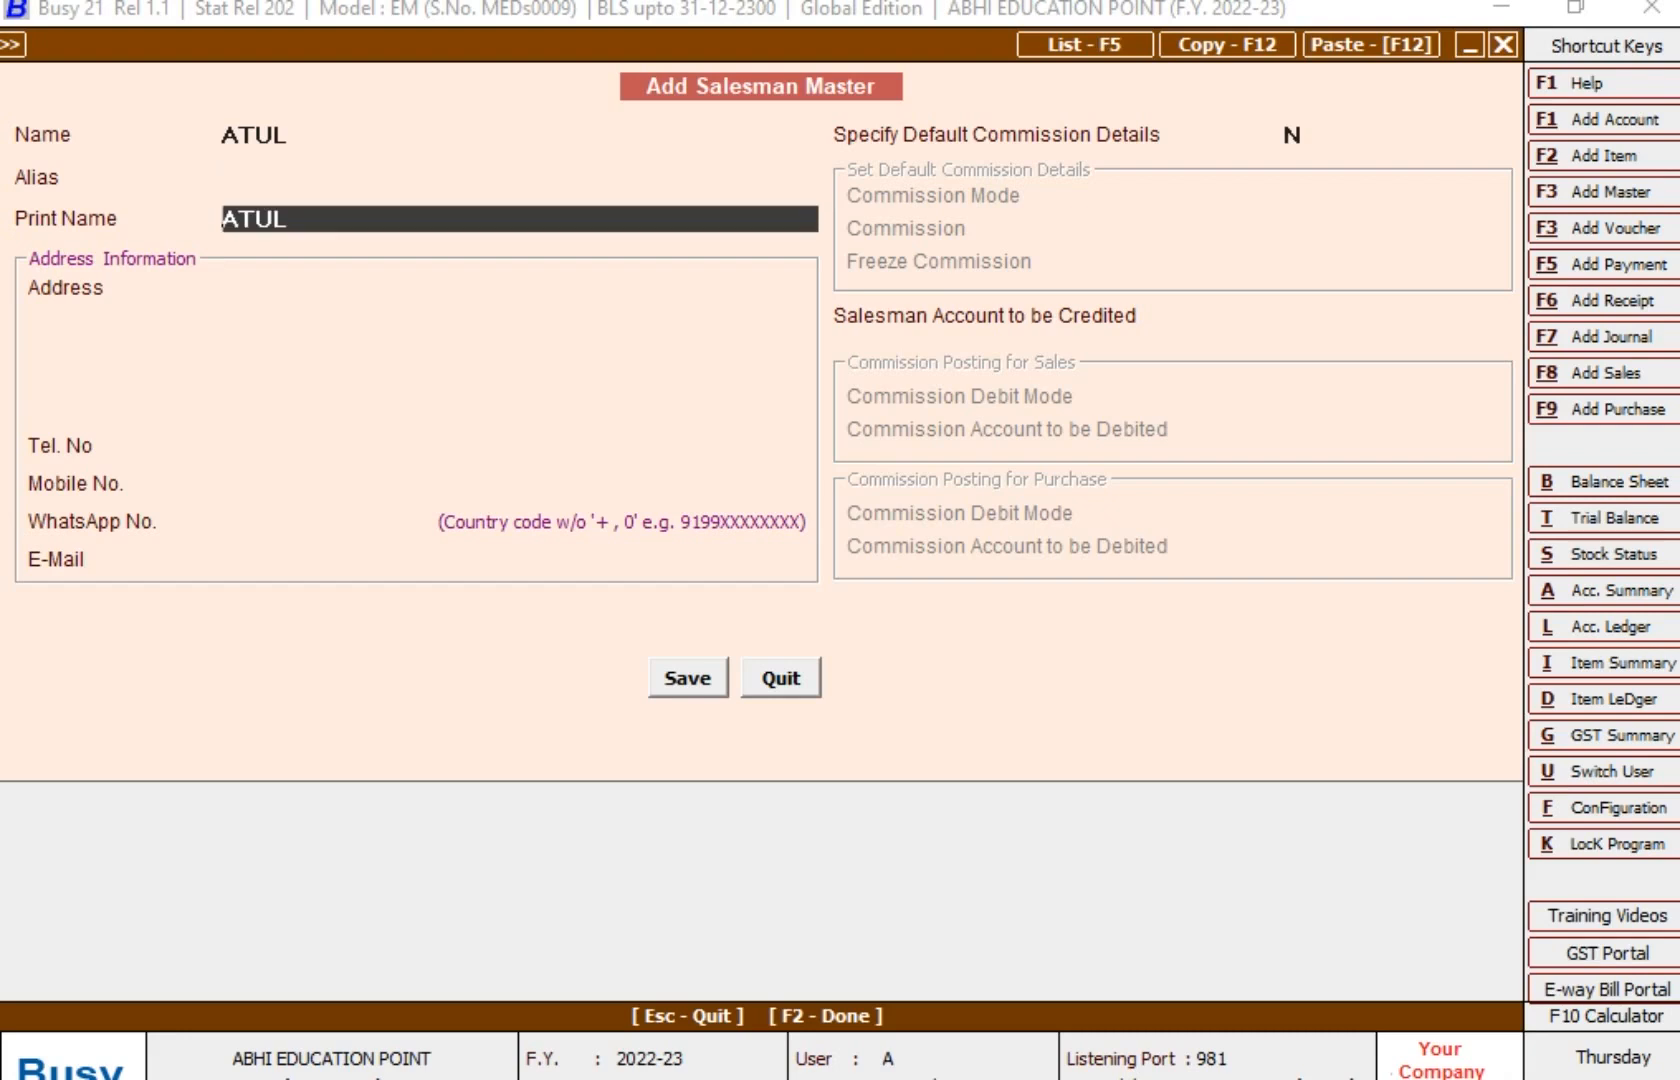
pyautogui.press('Return')
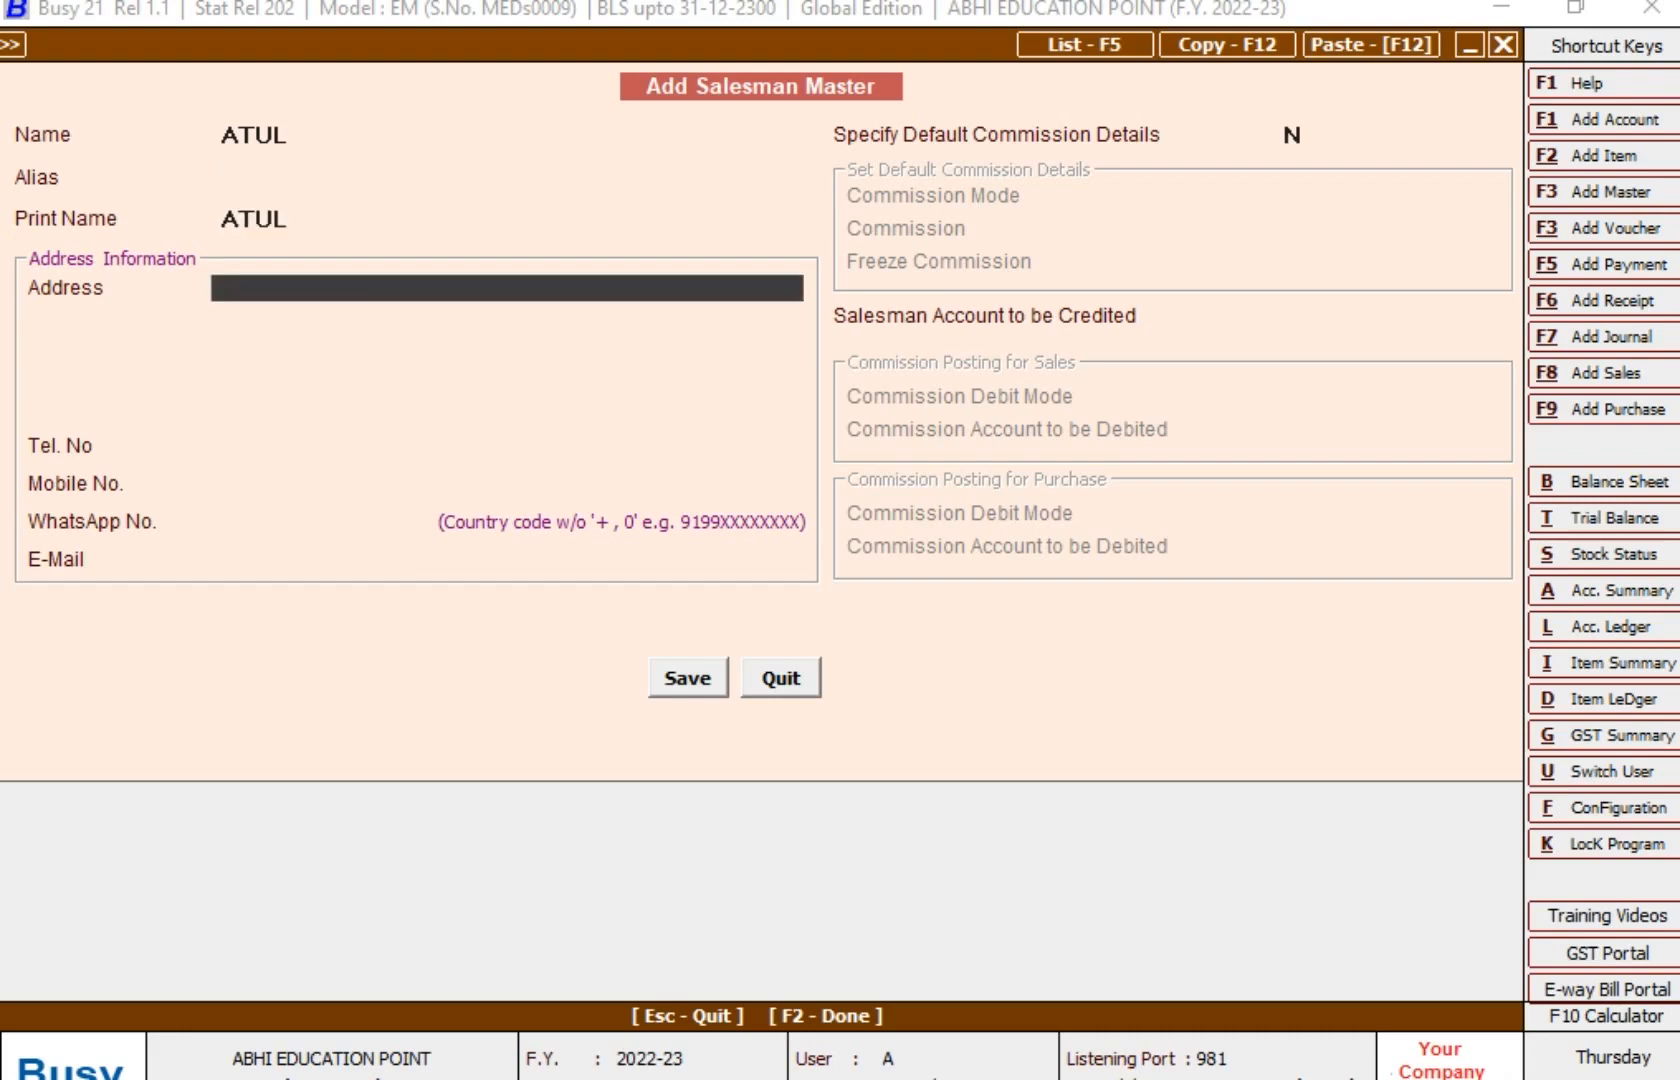
pyautogui.press('Return')
pyautogui.press('Return')
pyautogui.press('Return')
pyautogui.press('Return')
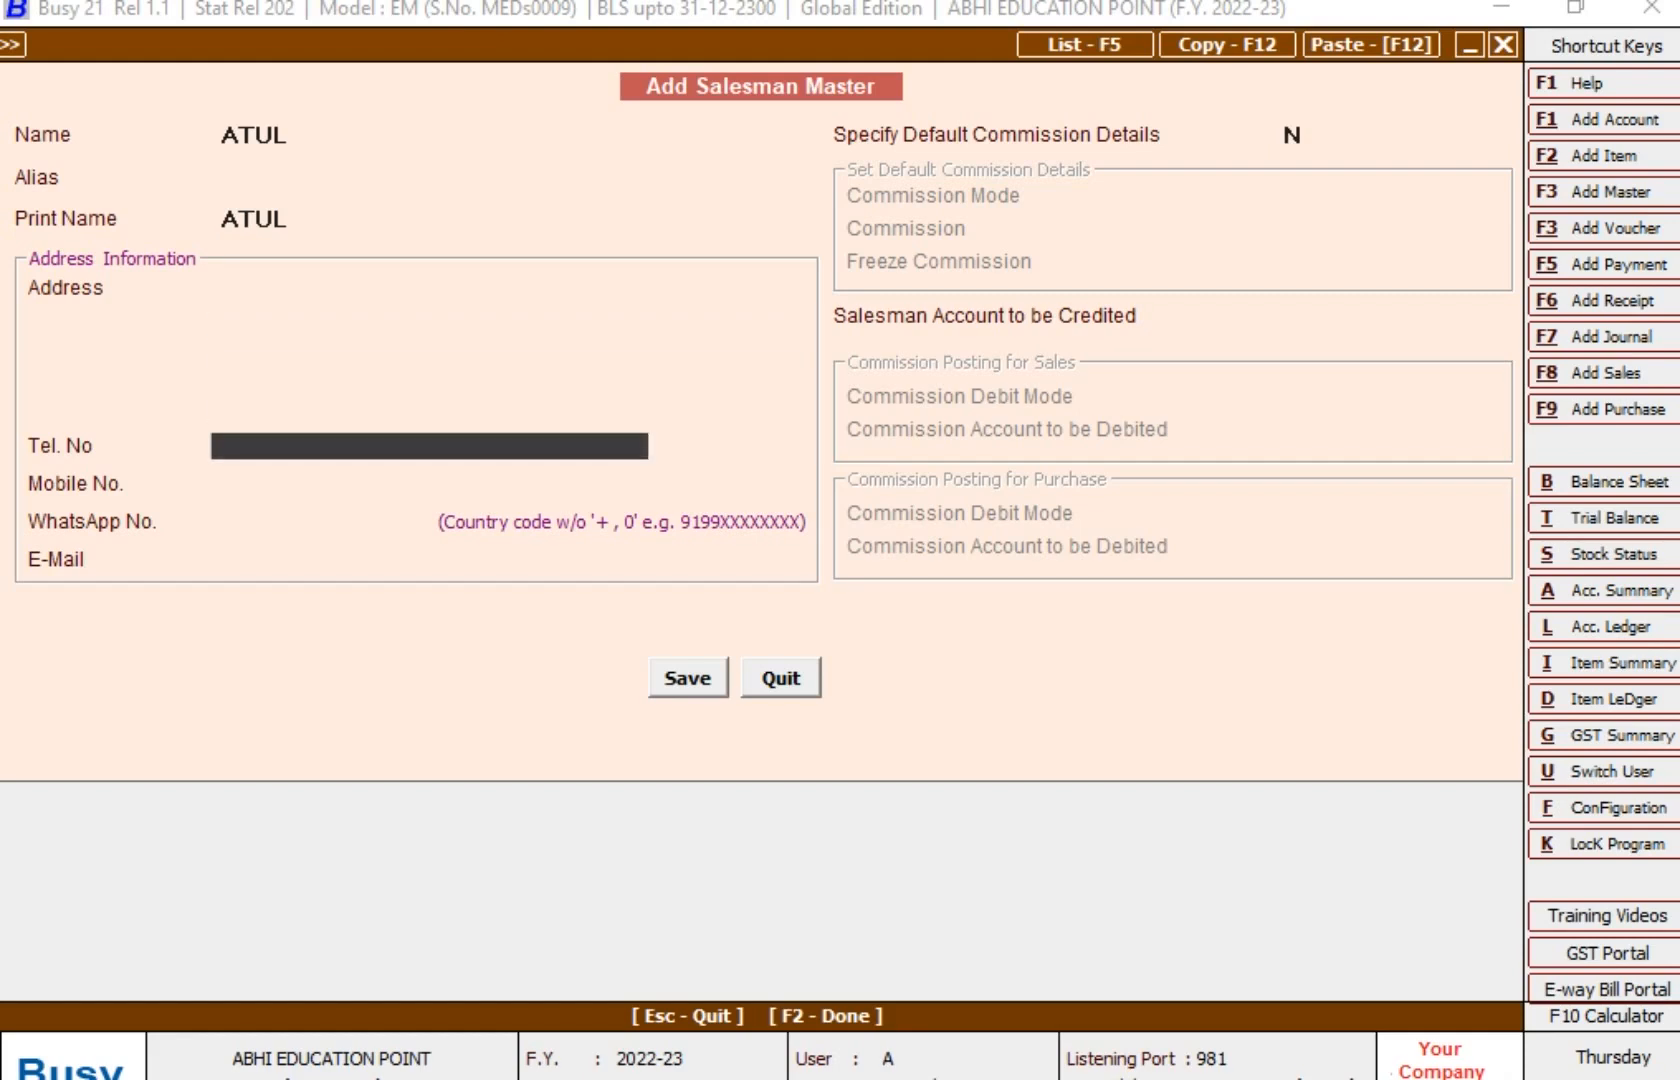
pyautogui.press('Return')
pyautogui.press('Return')
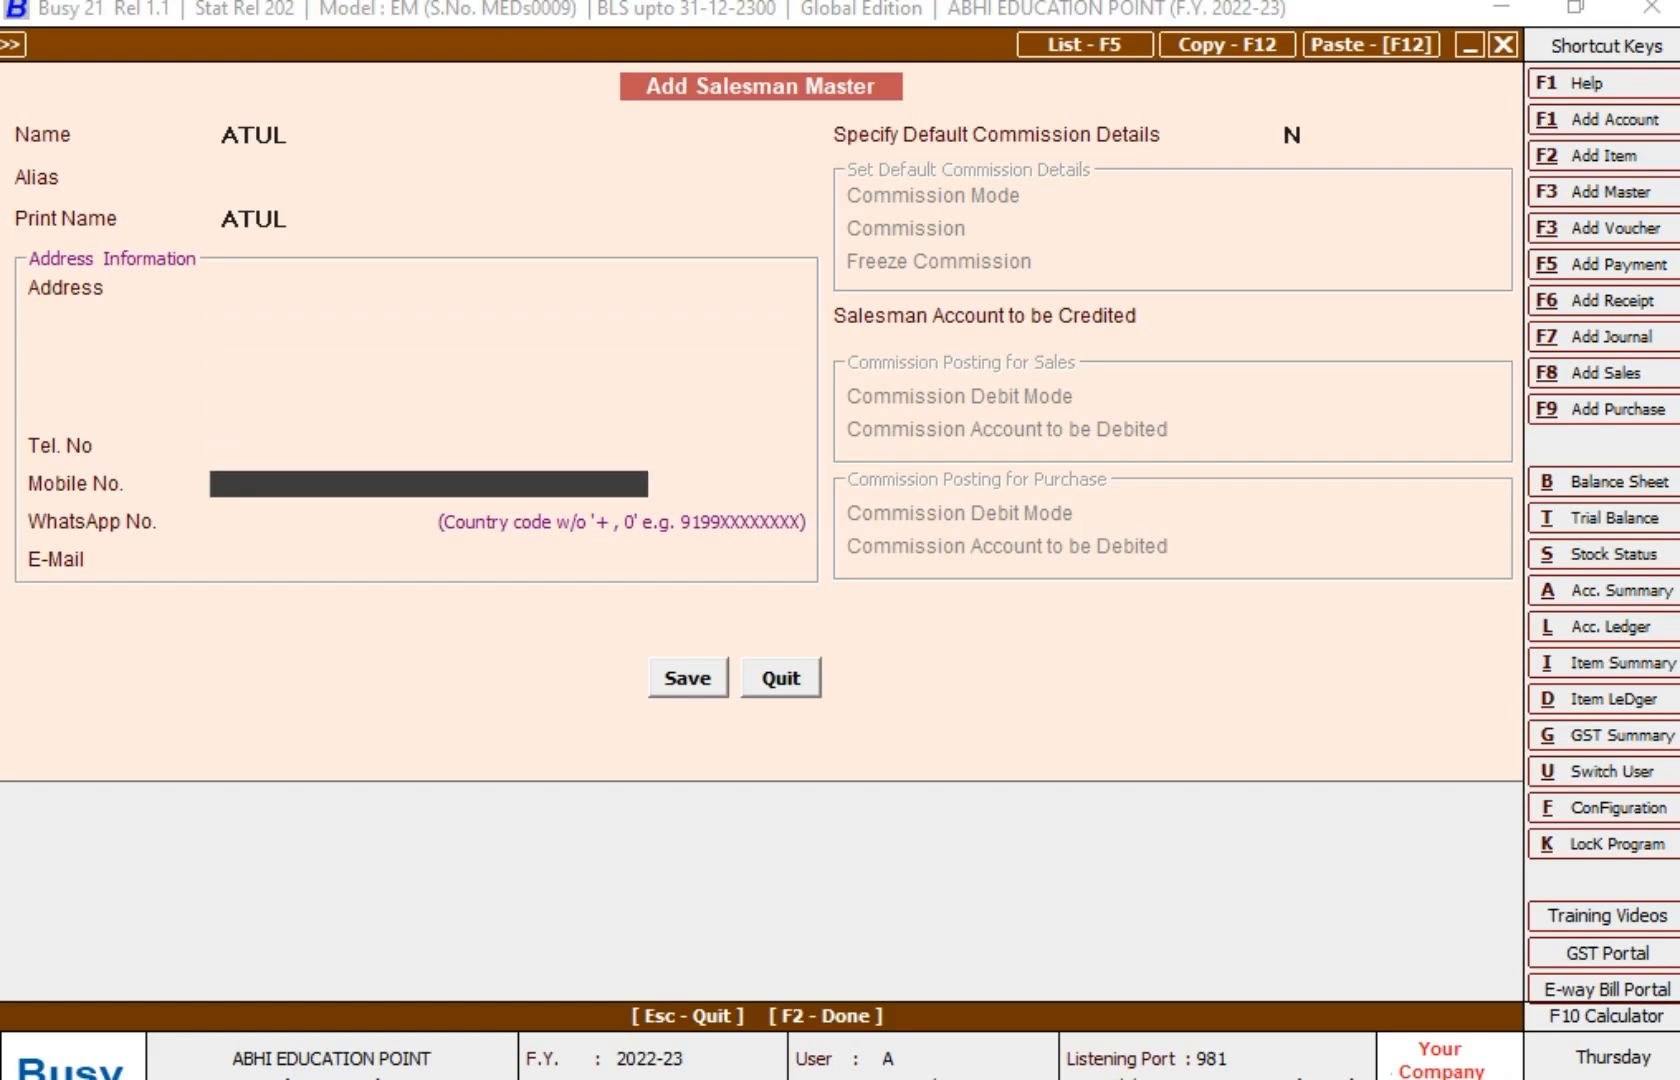
pyautogui.press('Return')
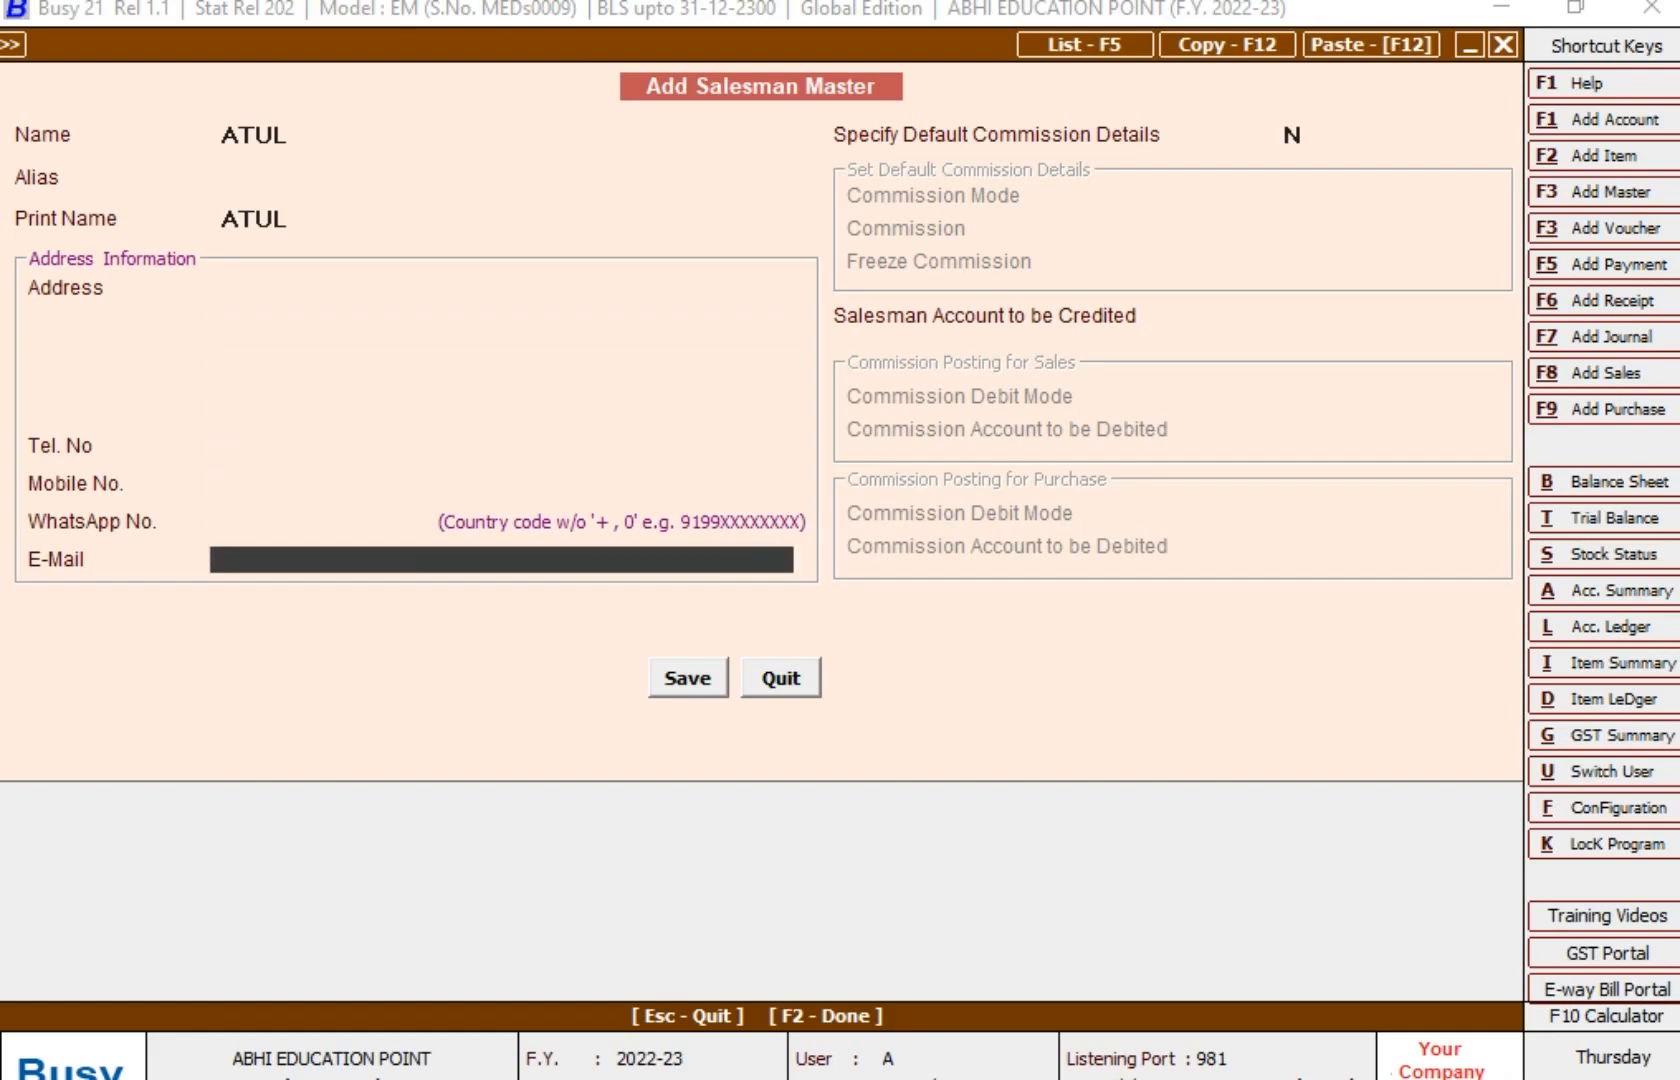
pyautogui.press('Return')
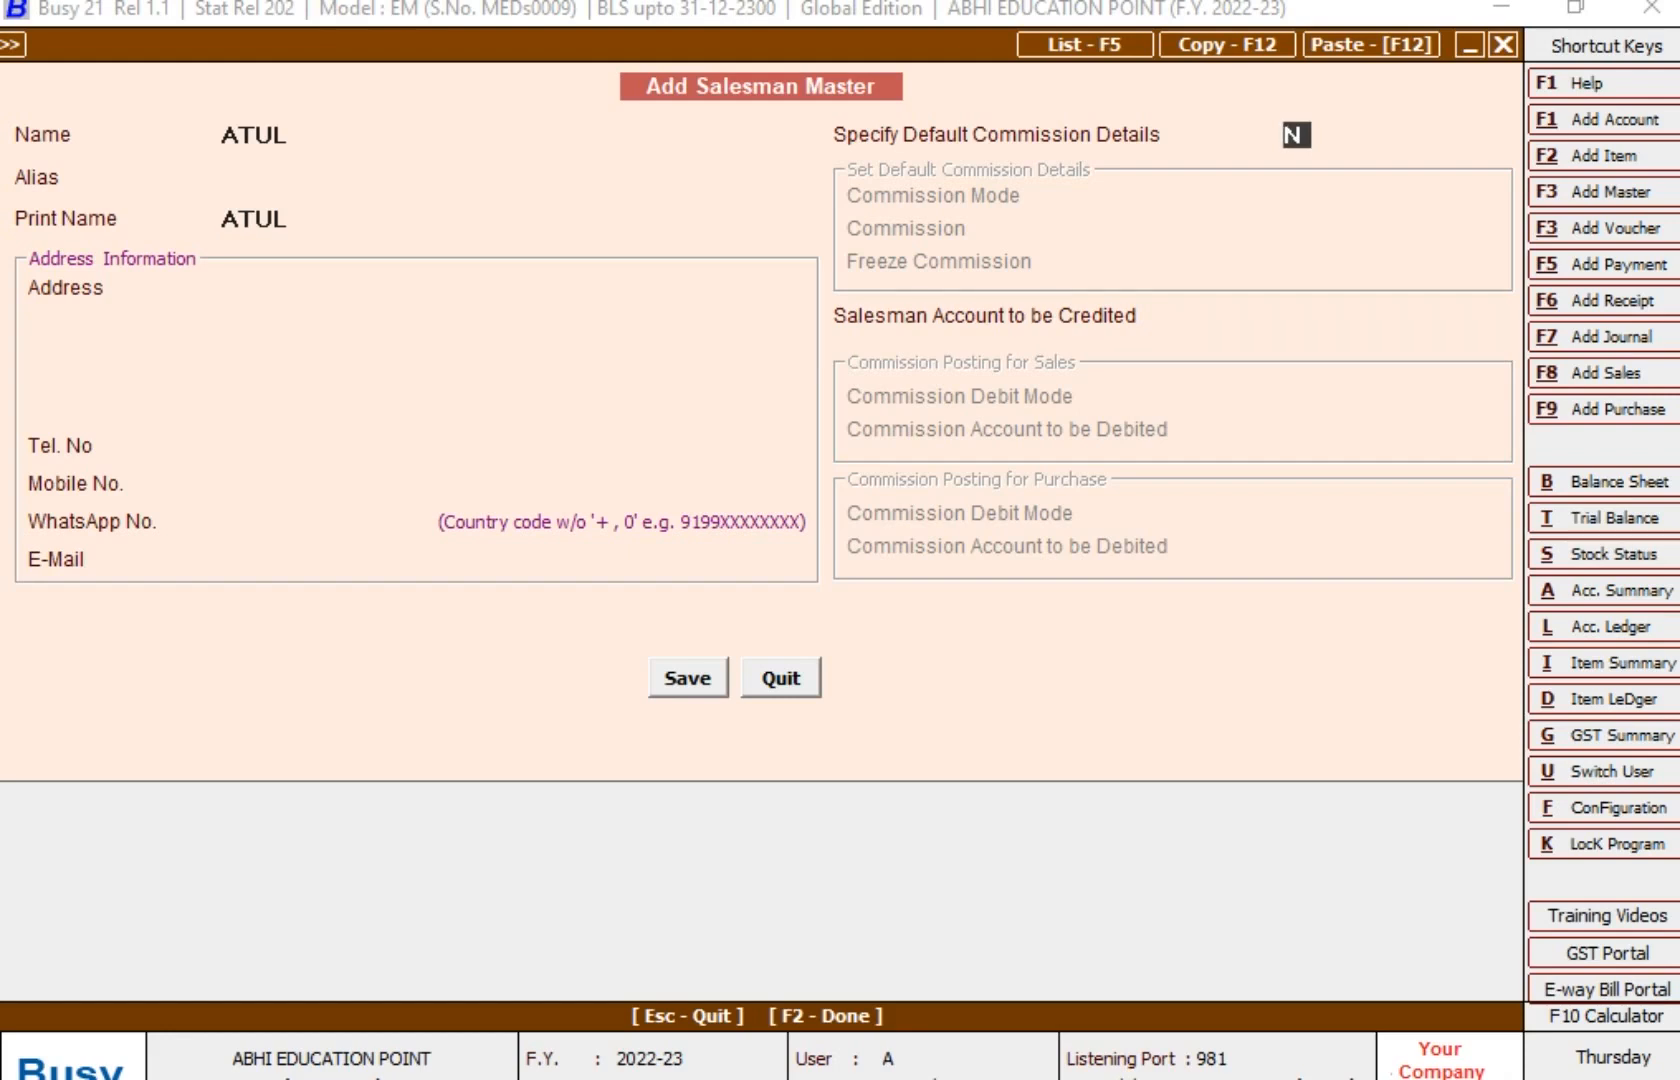
# Enable default commission details for the salesman and set the commission mode to Per Main Qty
pyautogui.write('Y')
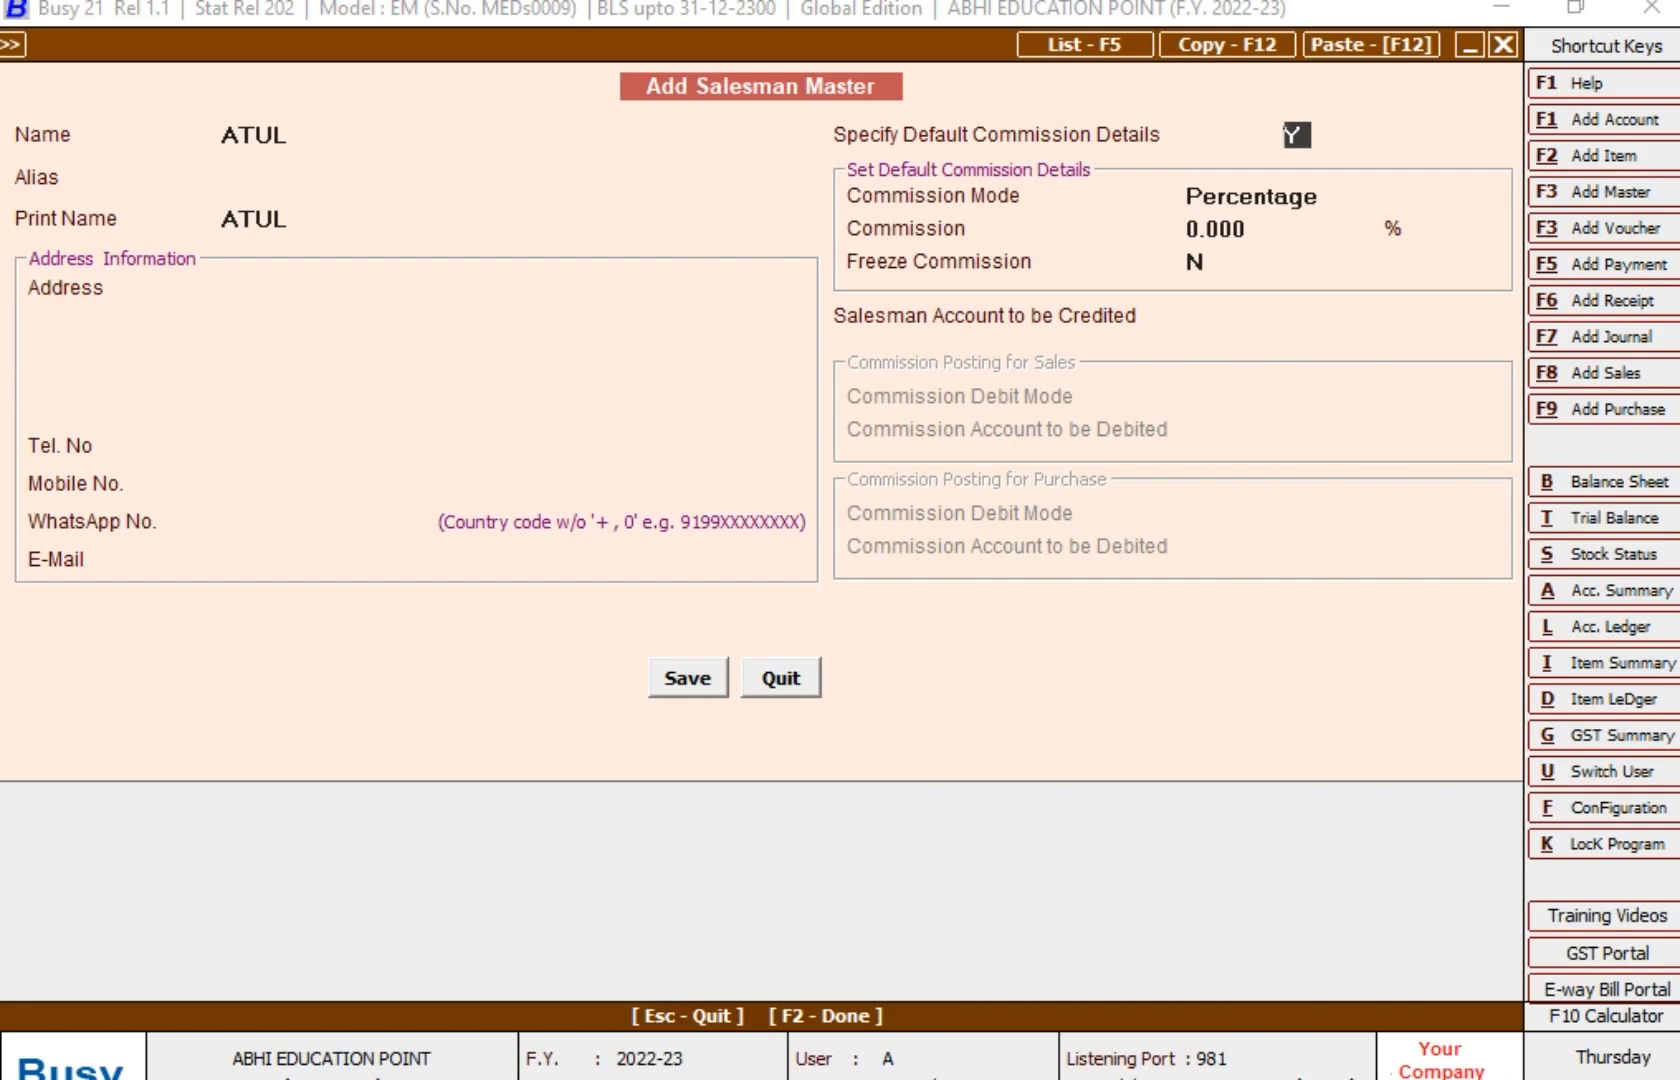
pyautogui.press('Return')
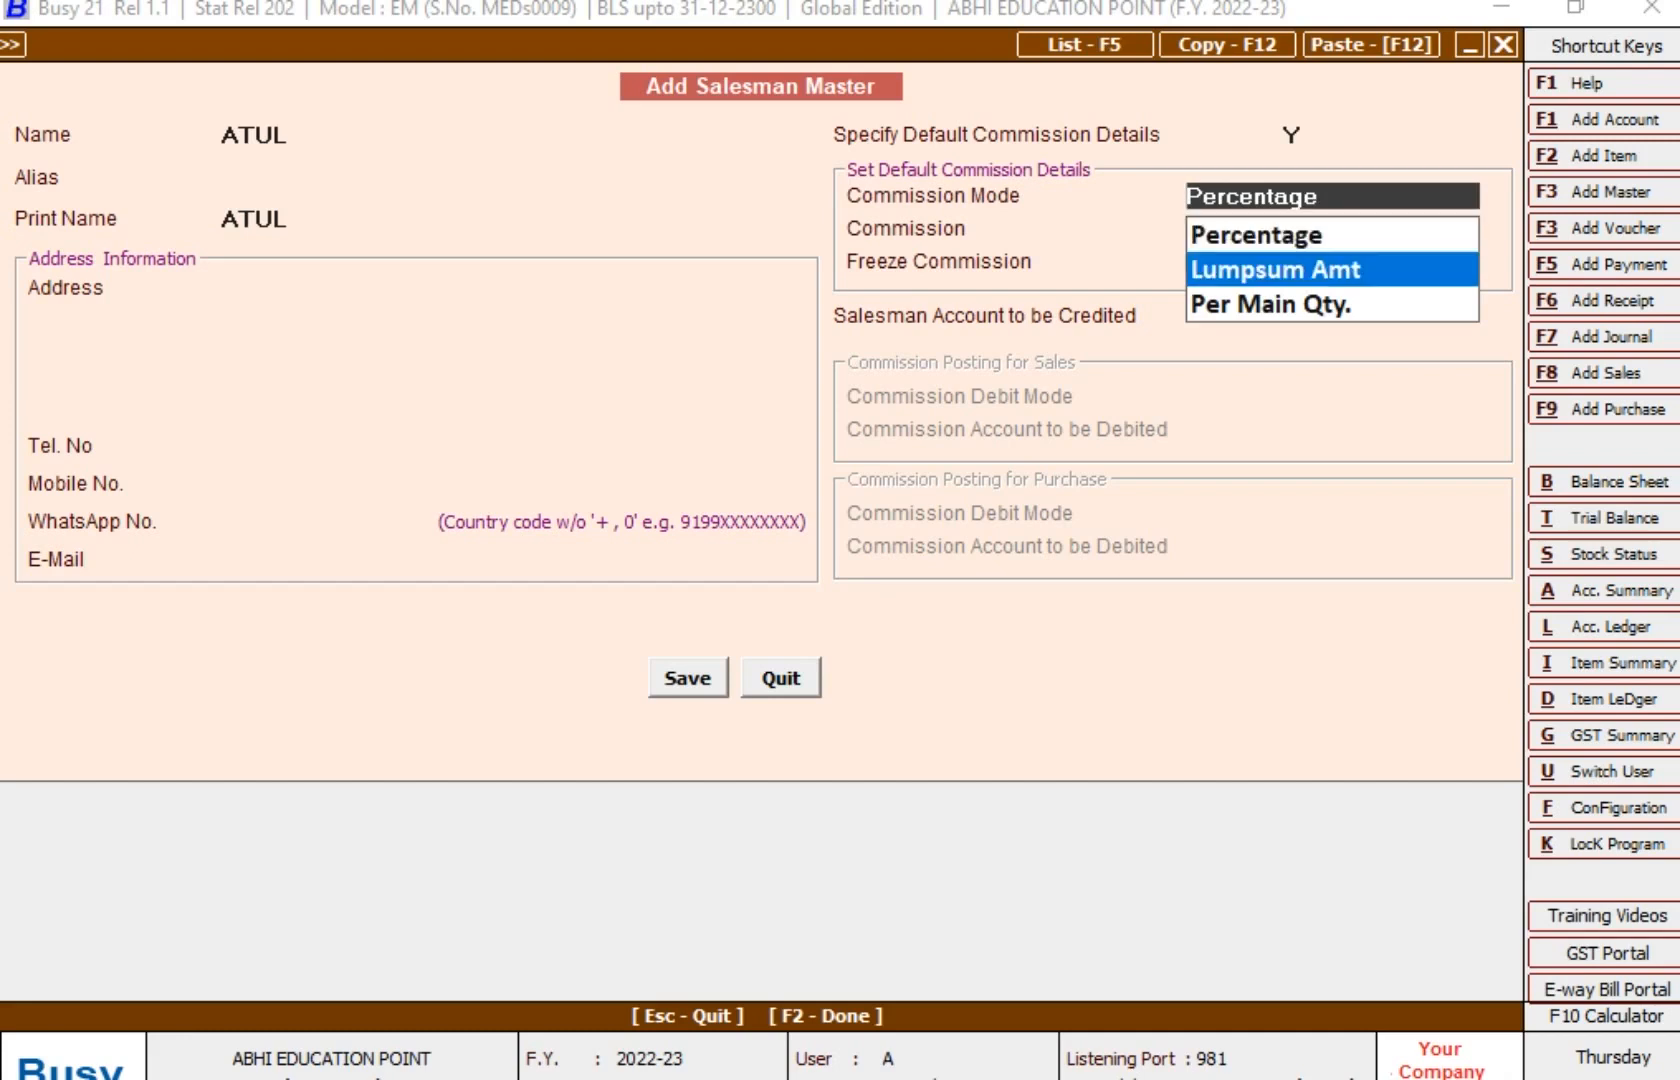
pyautogui.press('Down')
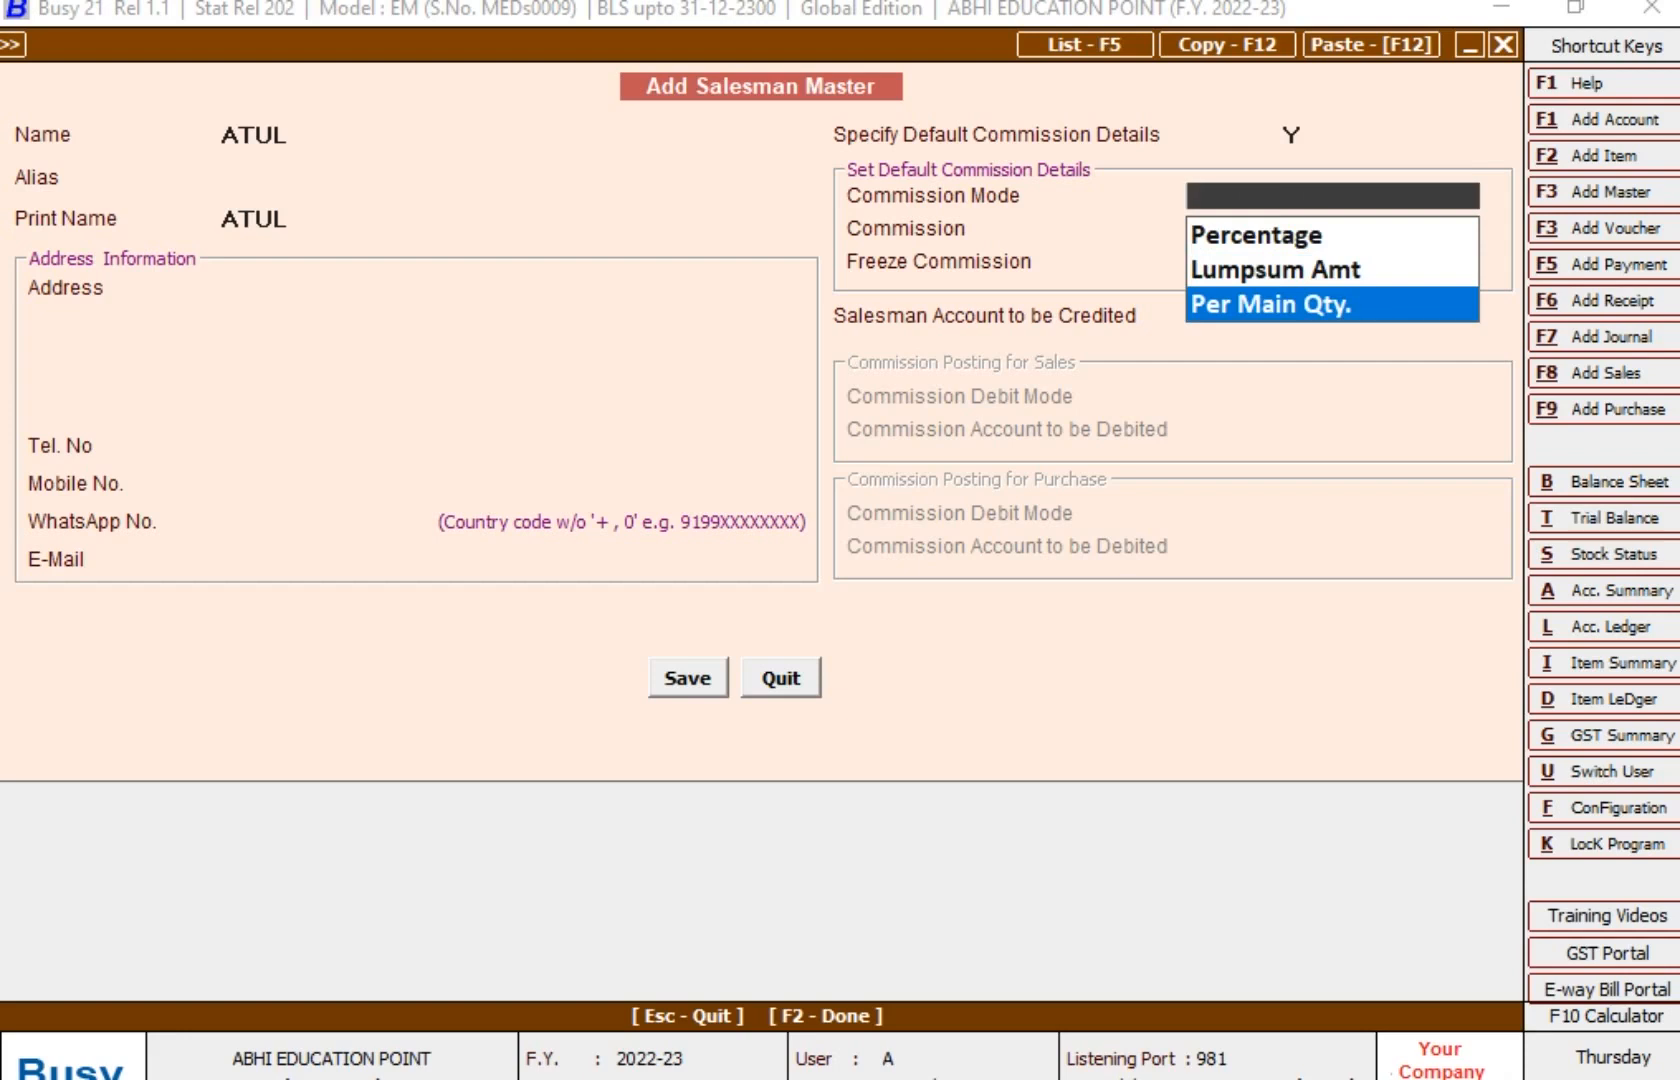
pyautogui.press('Down')
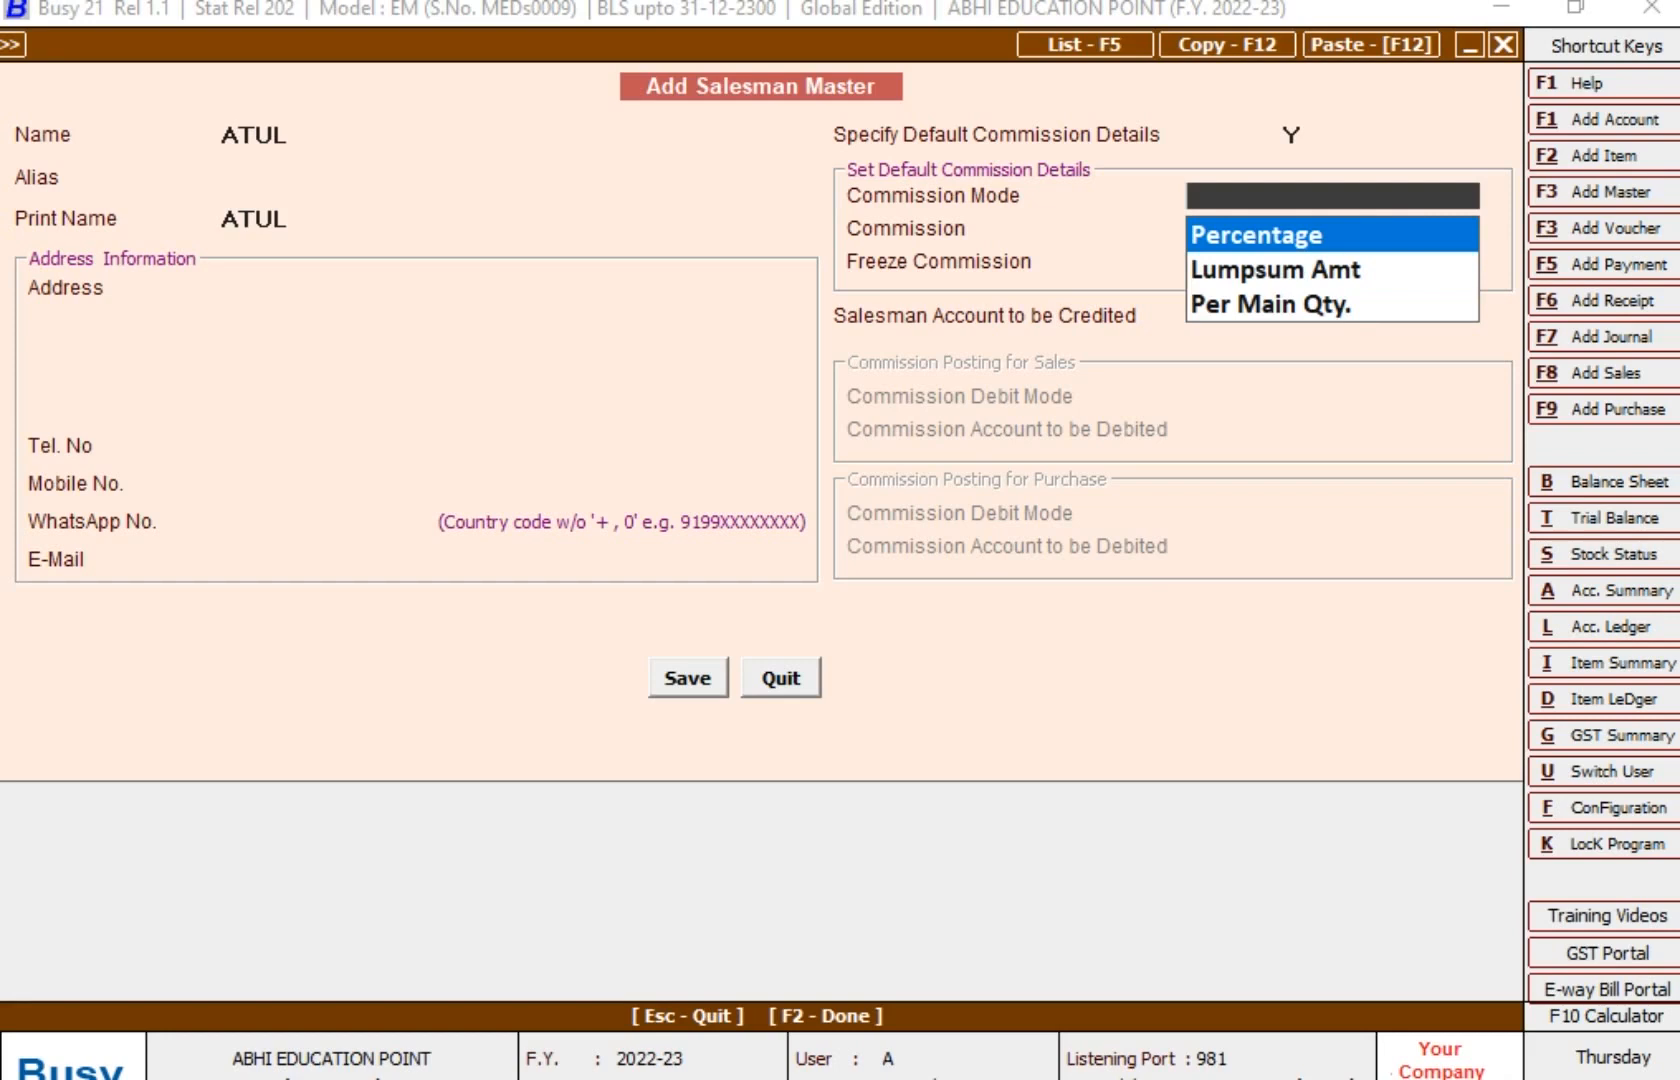
pyautogui.press('Up')
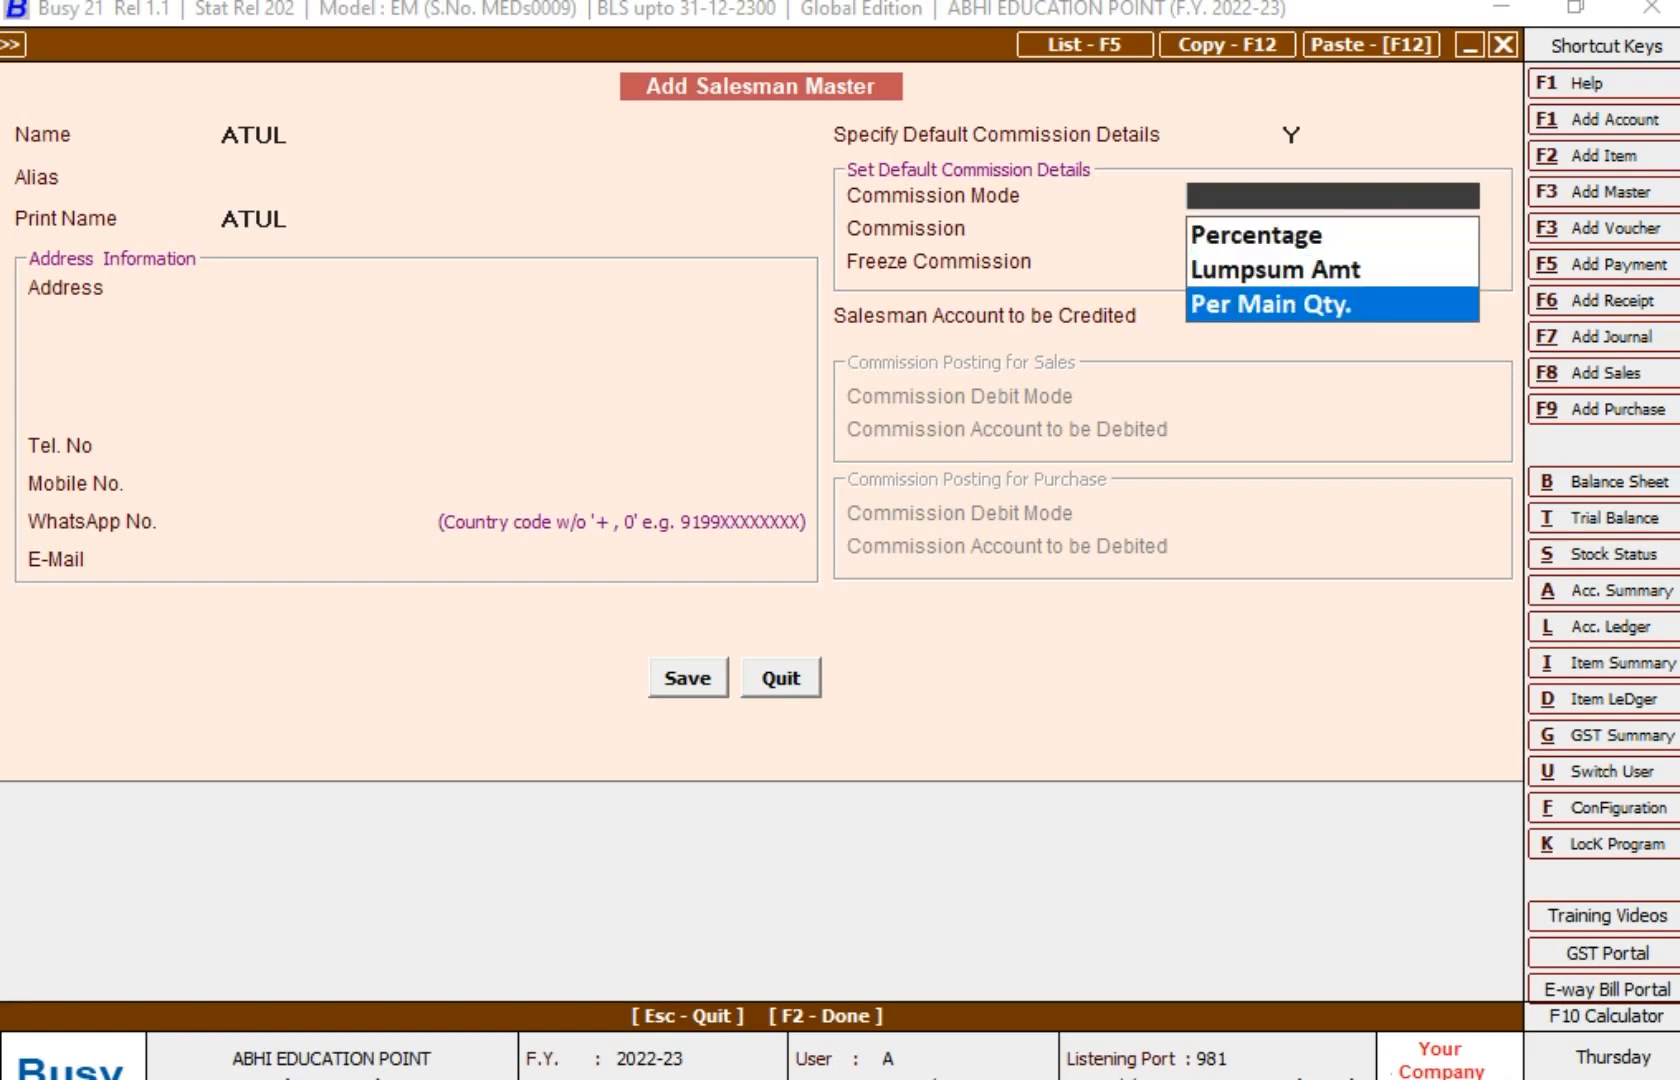
pyautogui.press('Up')
pyautogui.press('Up')
pyautogui.press('Down')
pyautogui.press('Down')
pyautogui.press('Return')
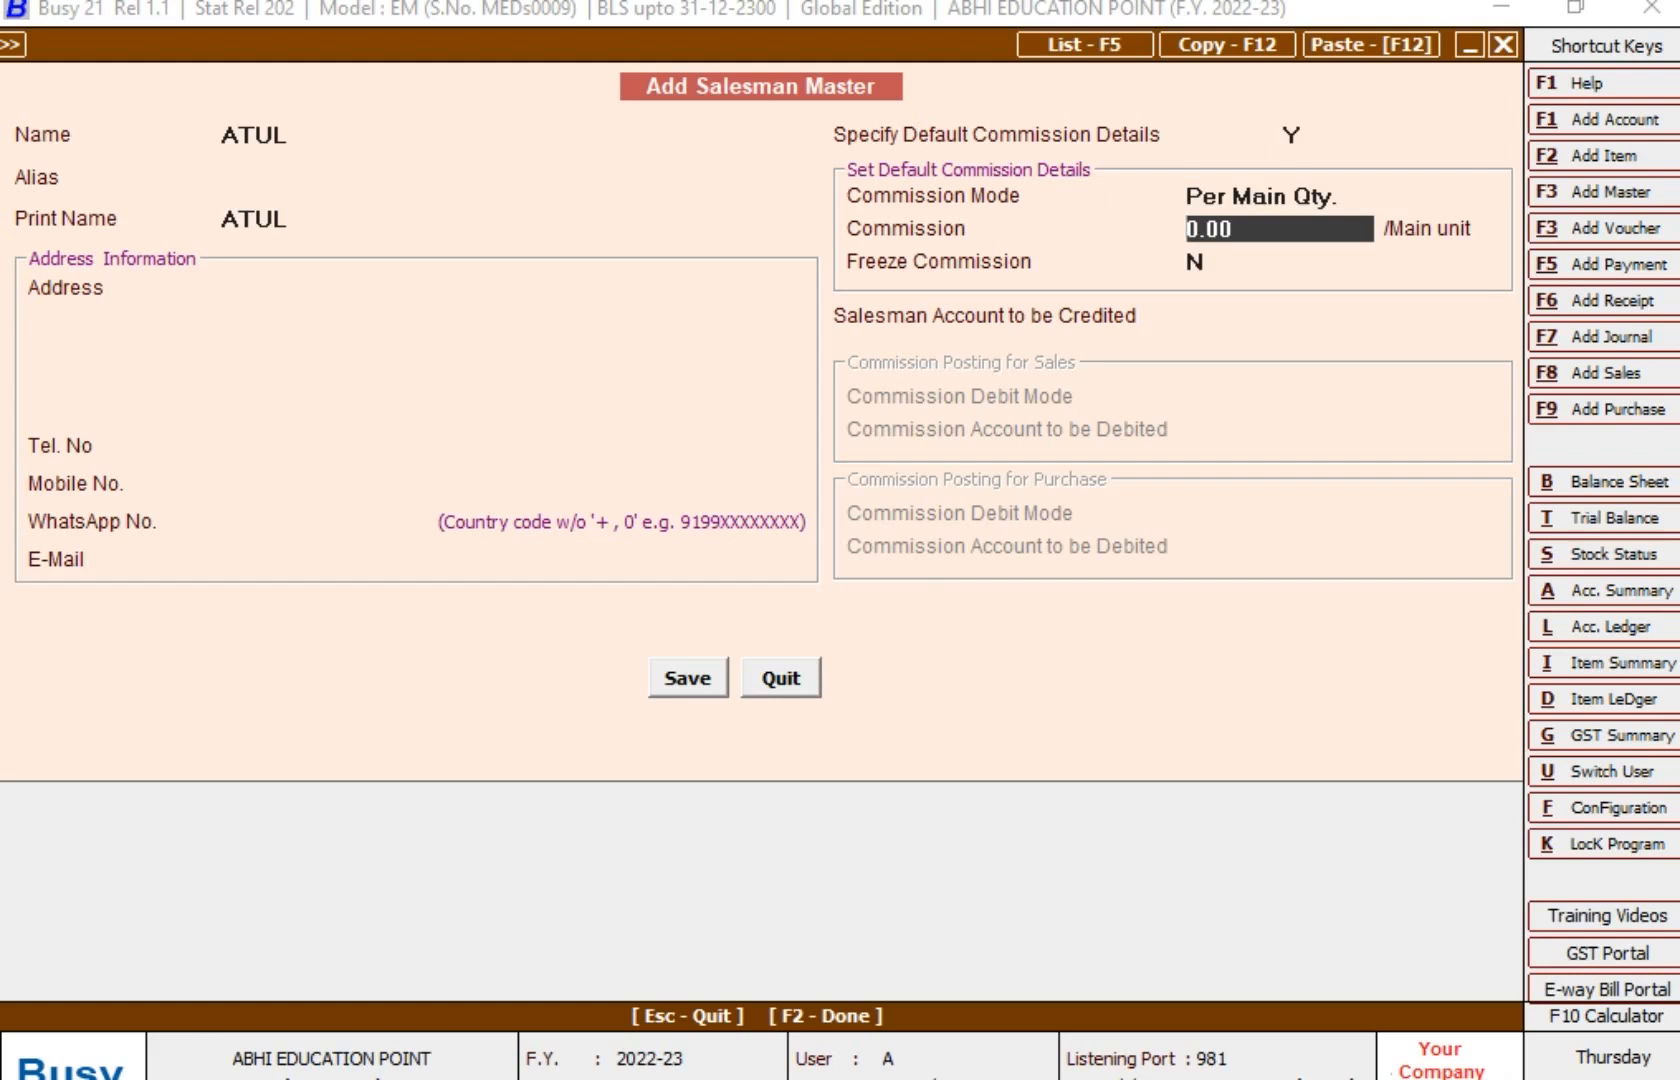
# Set the commission to 40.00 per main unit and Freeze Commission to N
pyautogui.write('40')
pyautogui.press('Return')
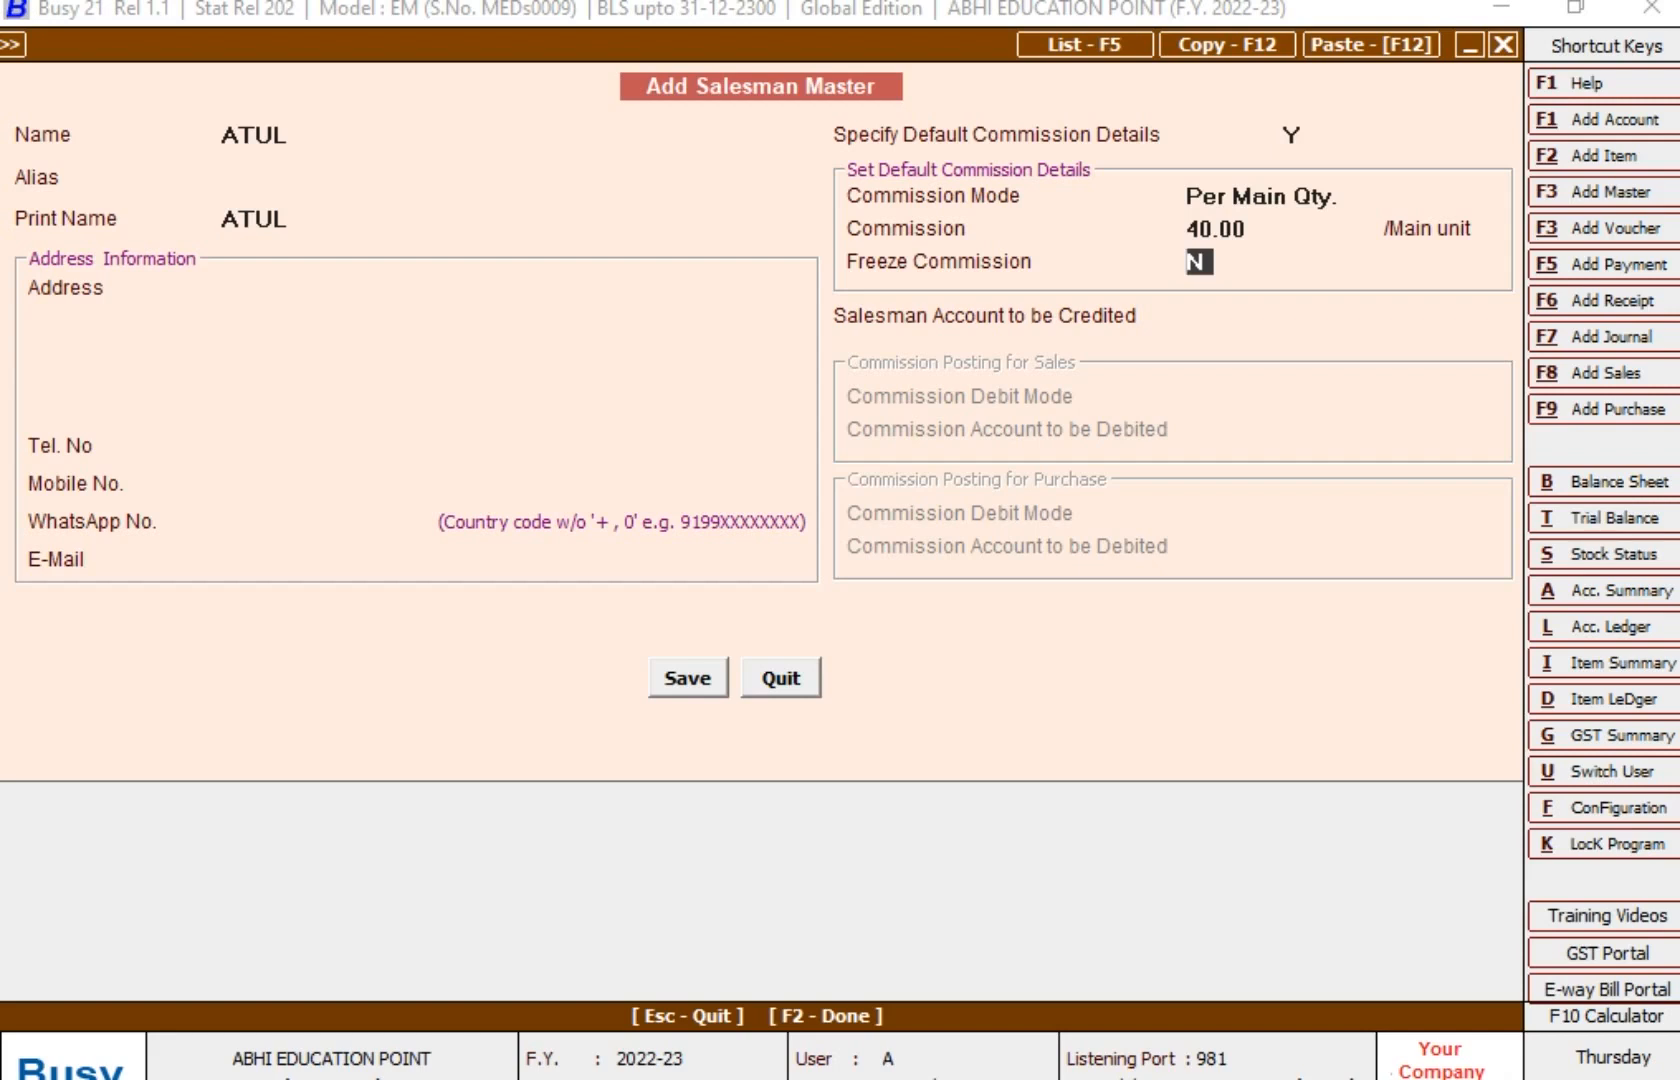
pyautogui.write('y')
pyautogui.write('N')
pyautogui.press('Return')
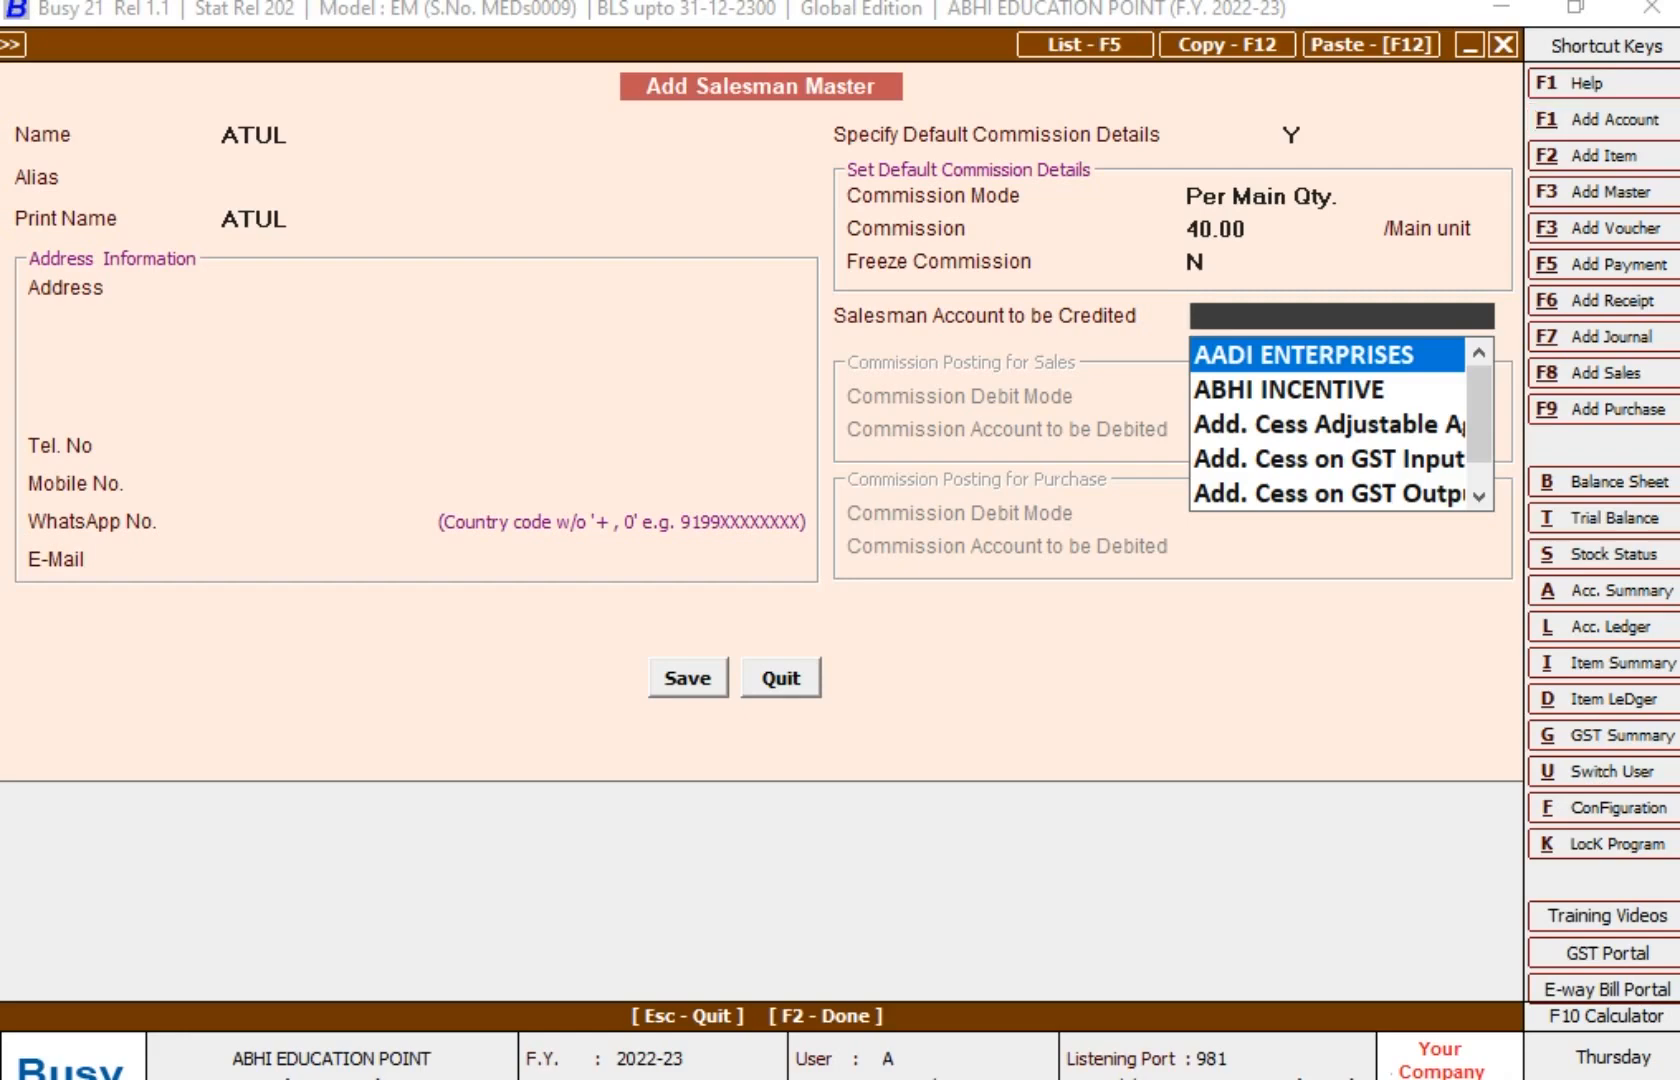
# Create an account master named COMMISSION PAID under the group Expenses (Indirect/Admn.), keeping the opening and previous year balances at 0.00
pyautogui.hotkey('alt', 'F1')
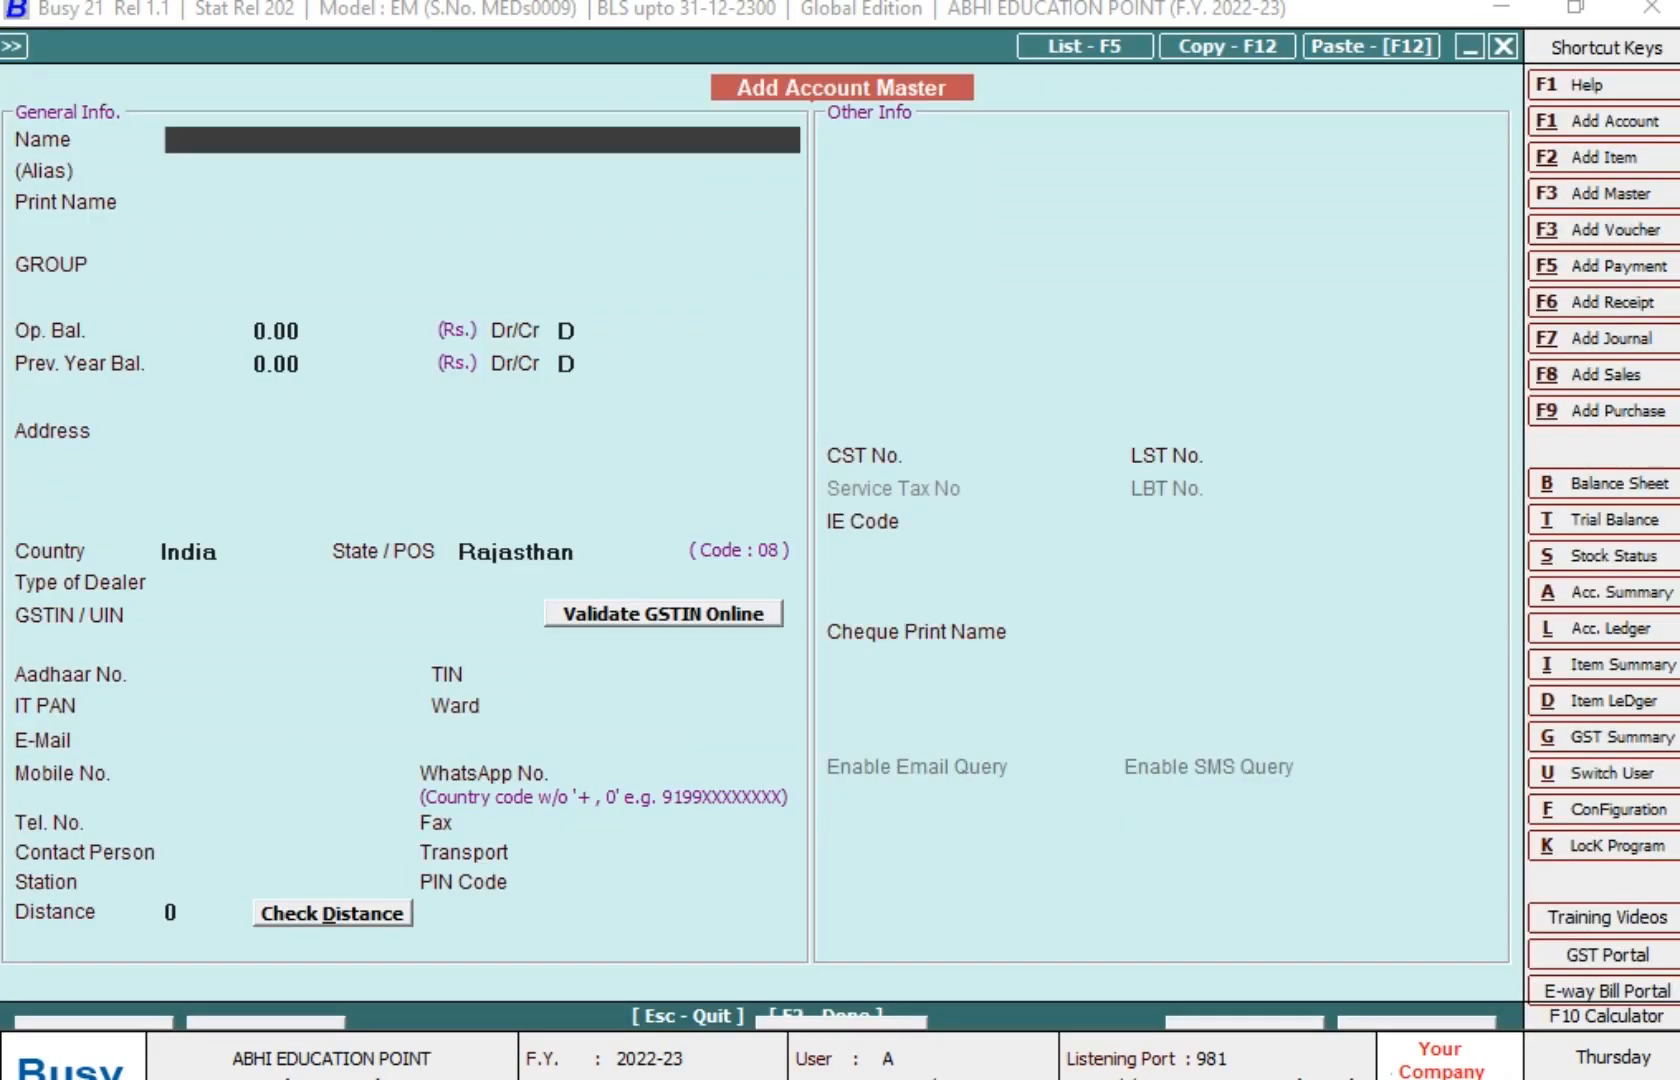
pyautogui.write('COMMISSION PAID')
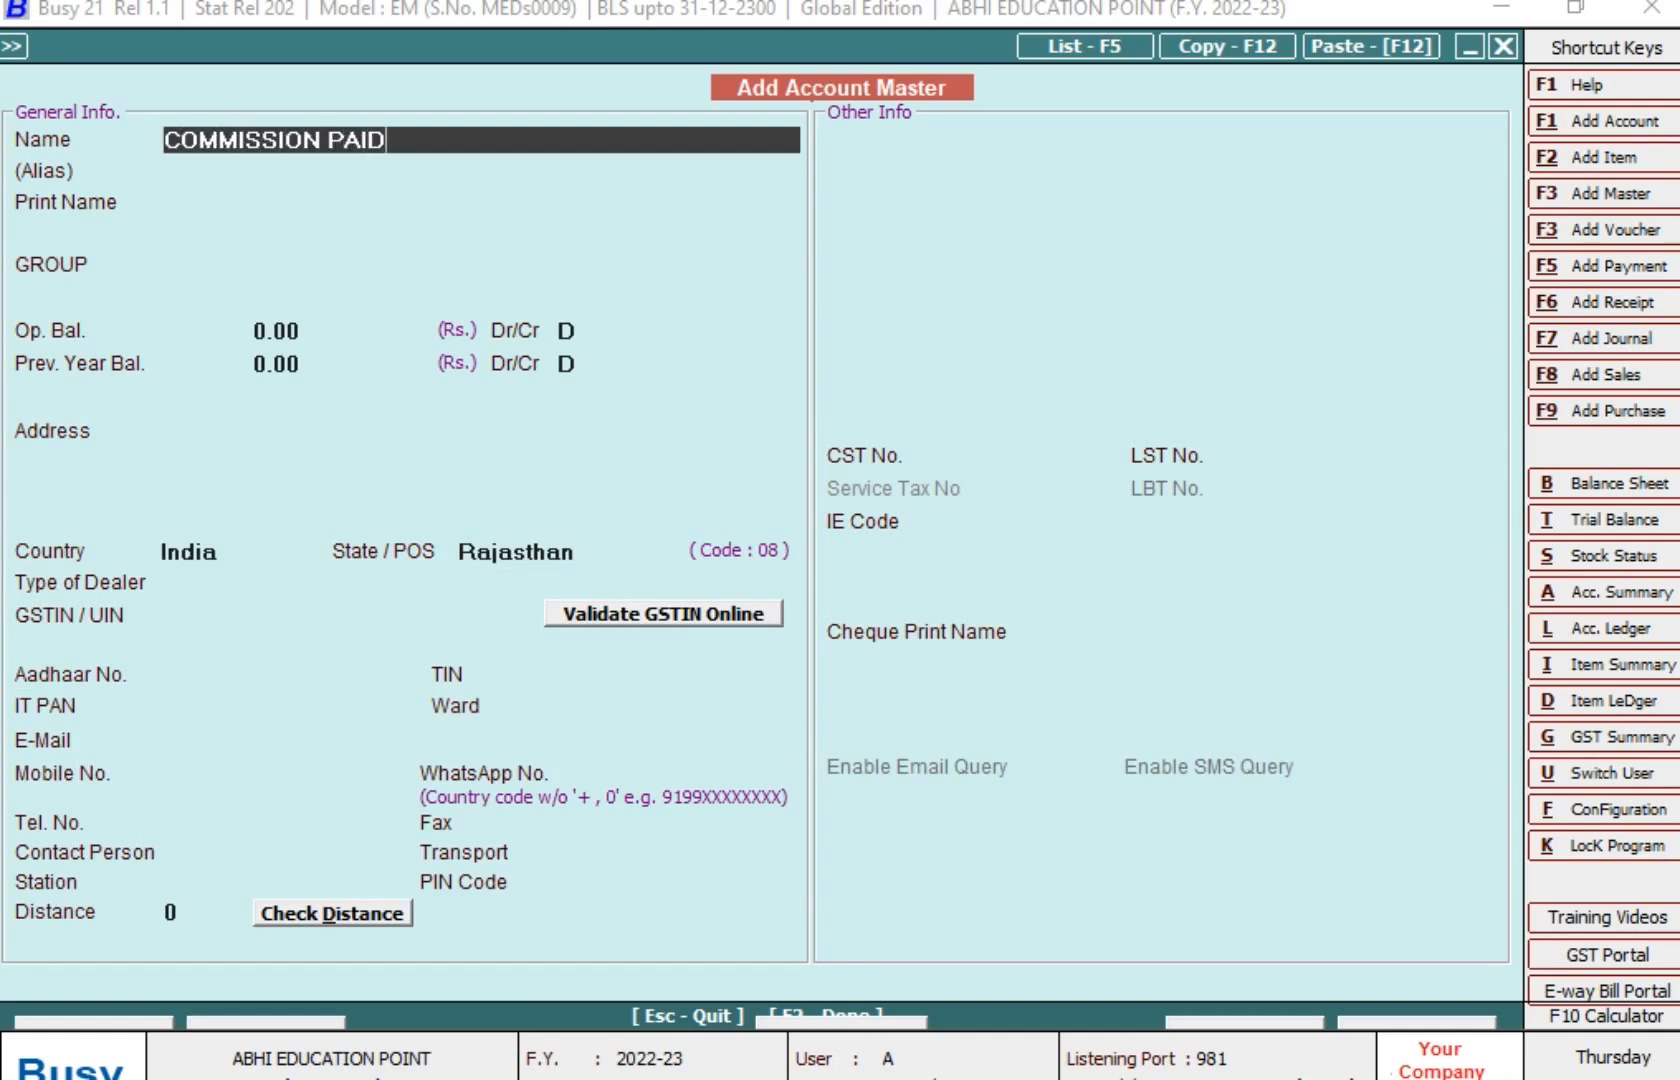
pyautogui.press('Return')
pyautogui.press('Return')
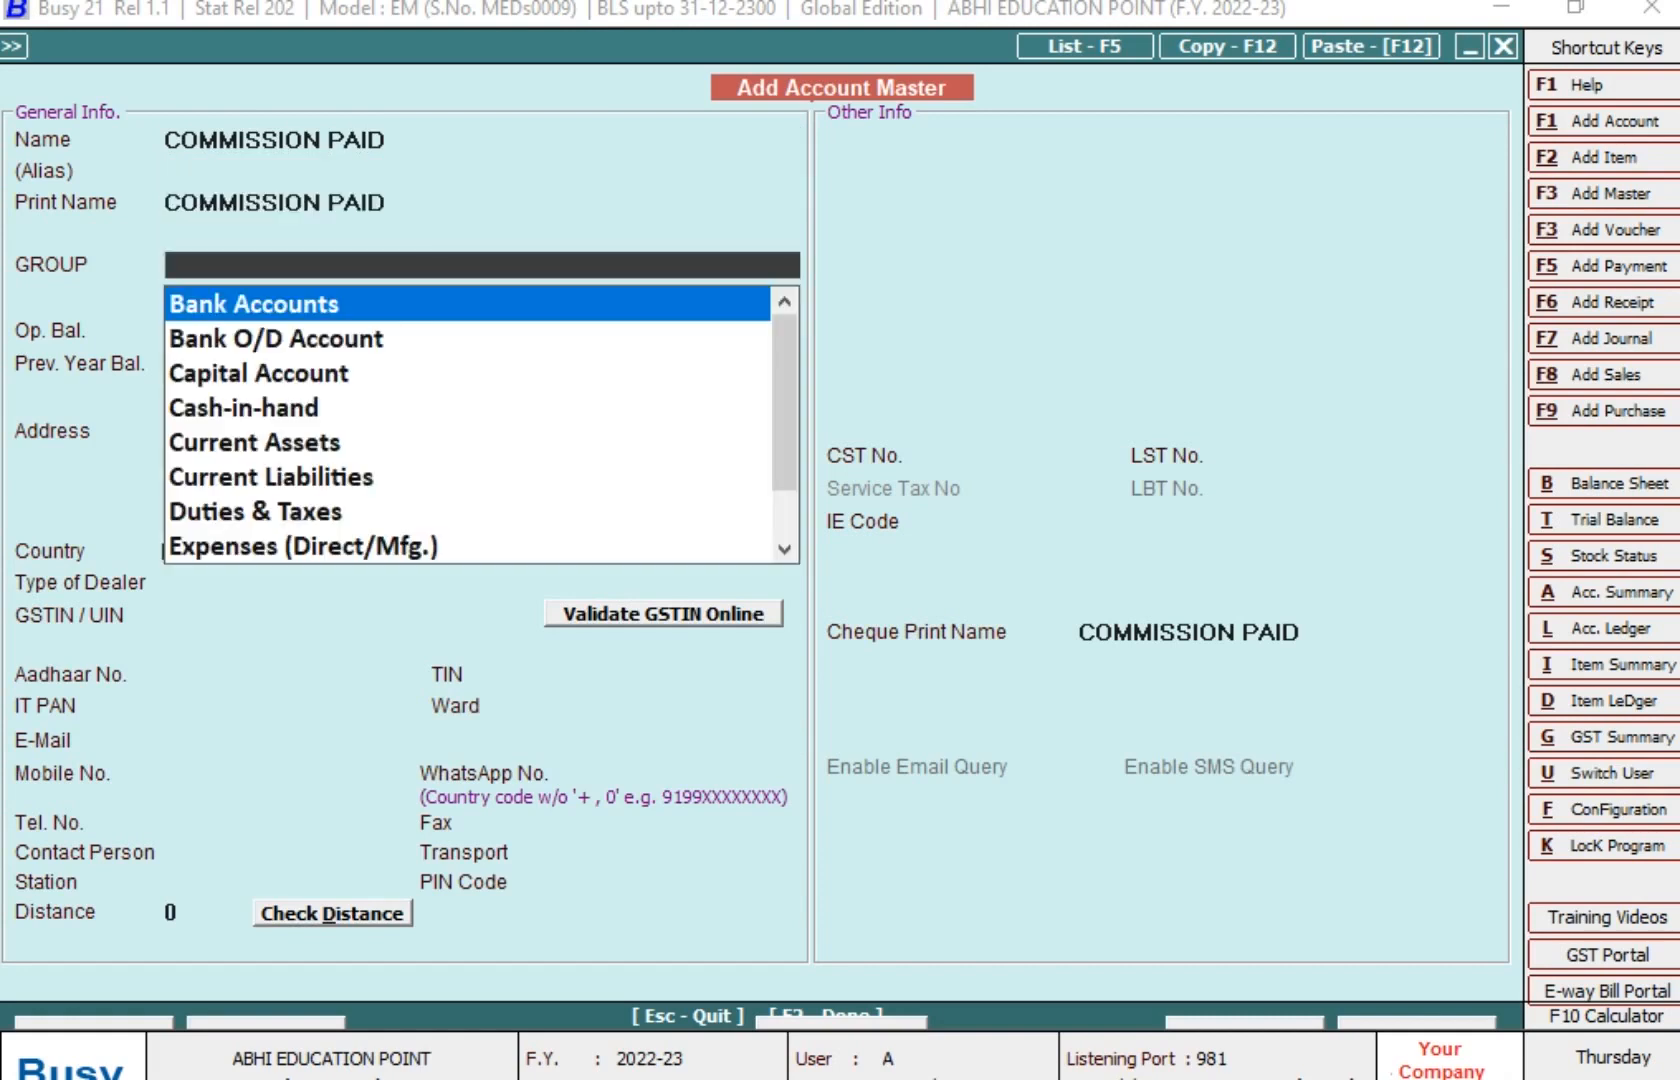
pyautogui.write('EX')
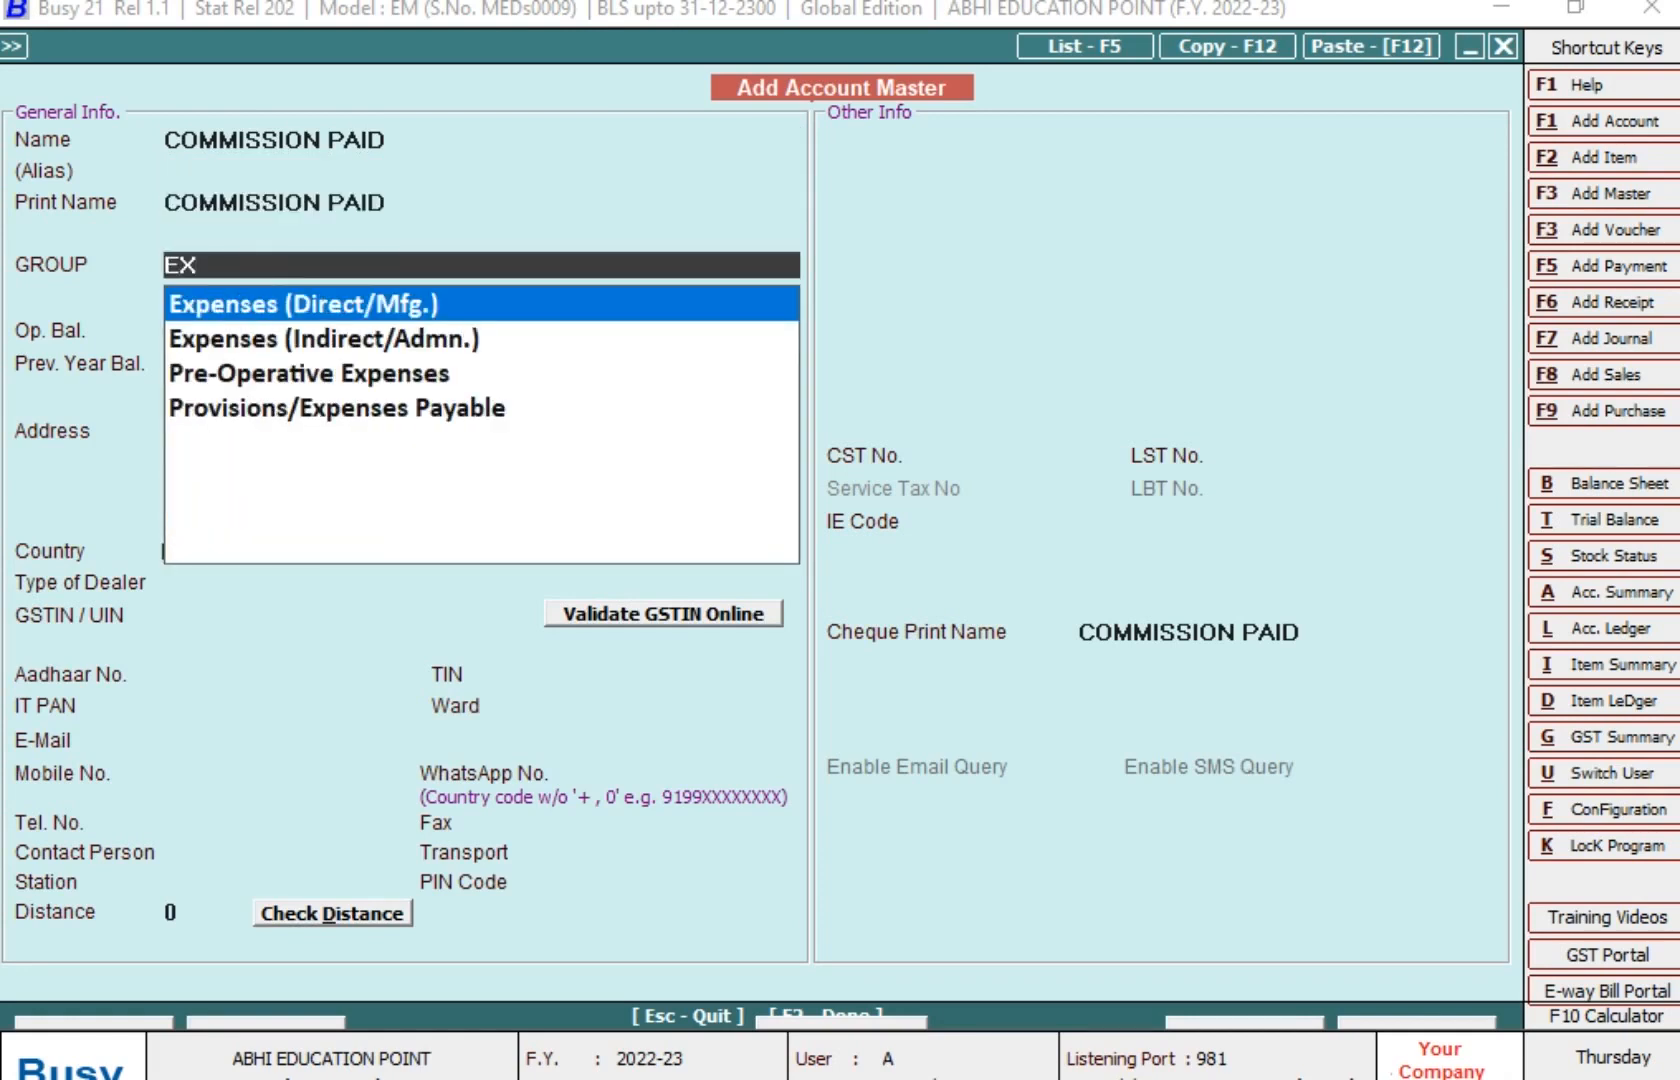
pyautogui.press('Down')
pyautogui.press('Return')
pyautogui.press('Return')
pyautogui.press('Return')
pyautogui.press('Return')
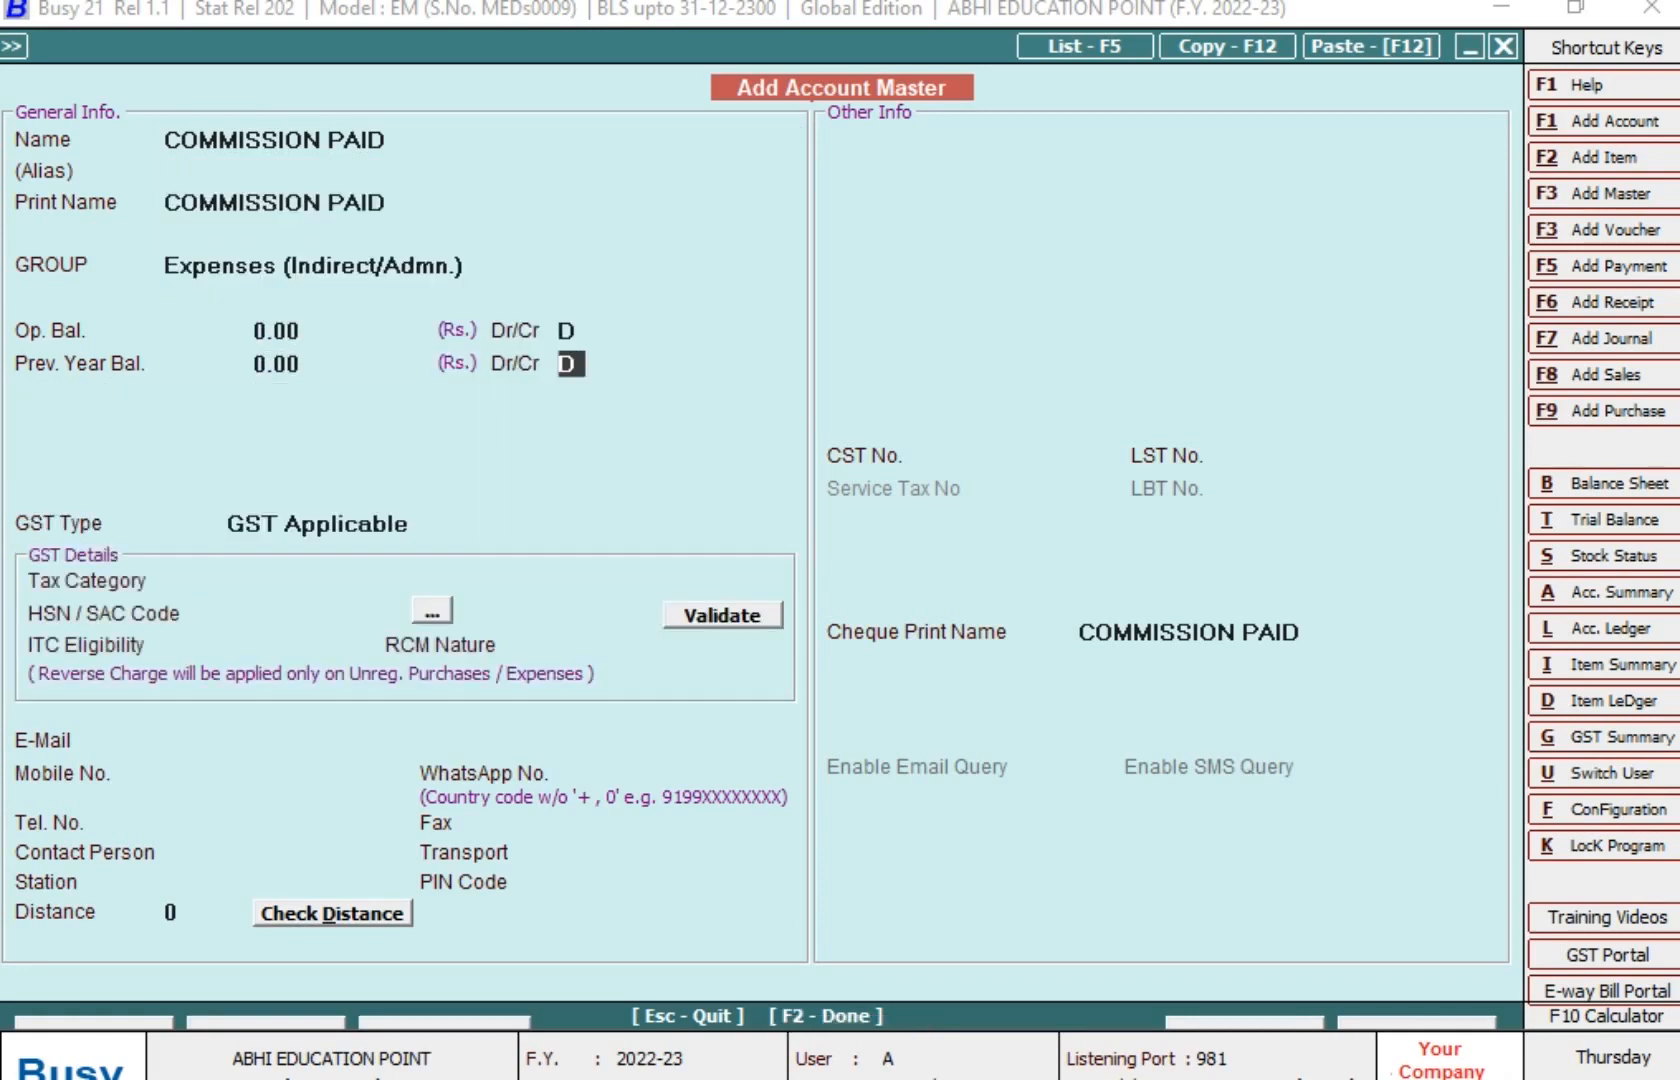
# Set the COMMISSION PAID account's GST type to GST Not Applicable and save the master
pyautogui.press('Return')
pyautogui.press('Down')
pyautogui.press('Return')
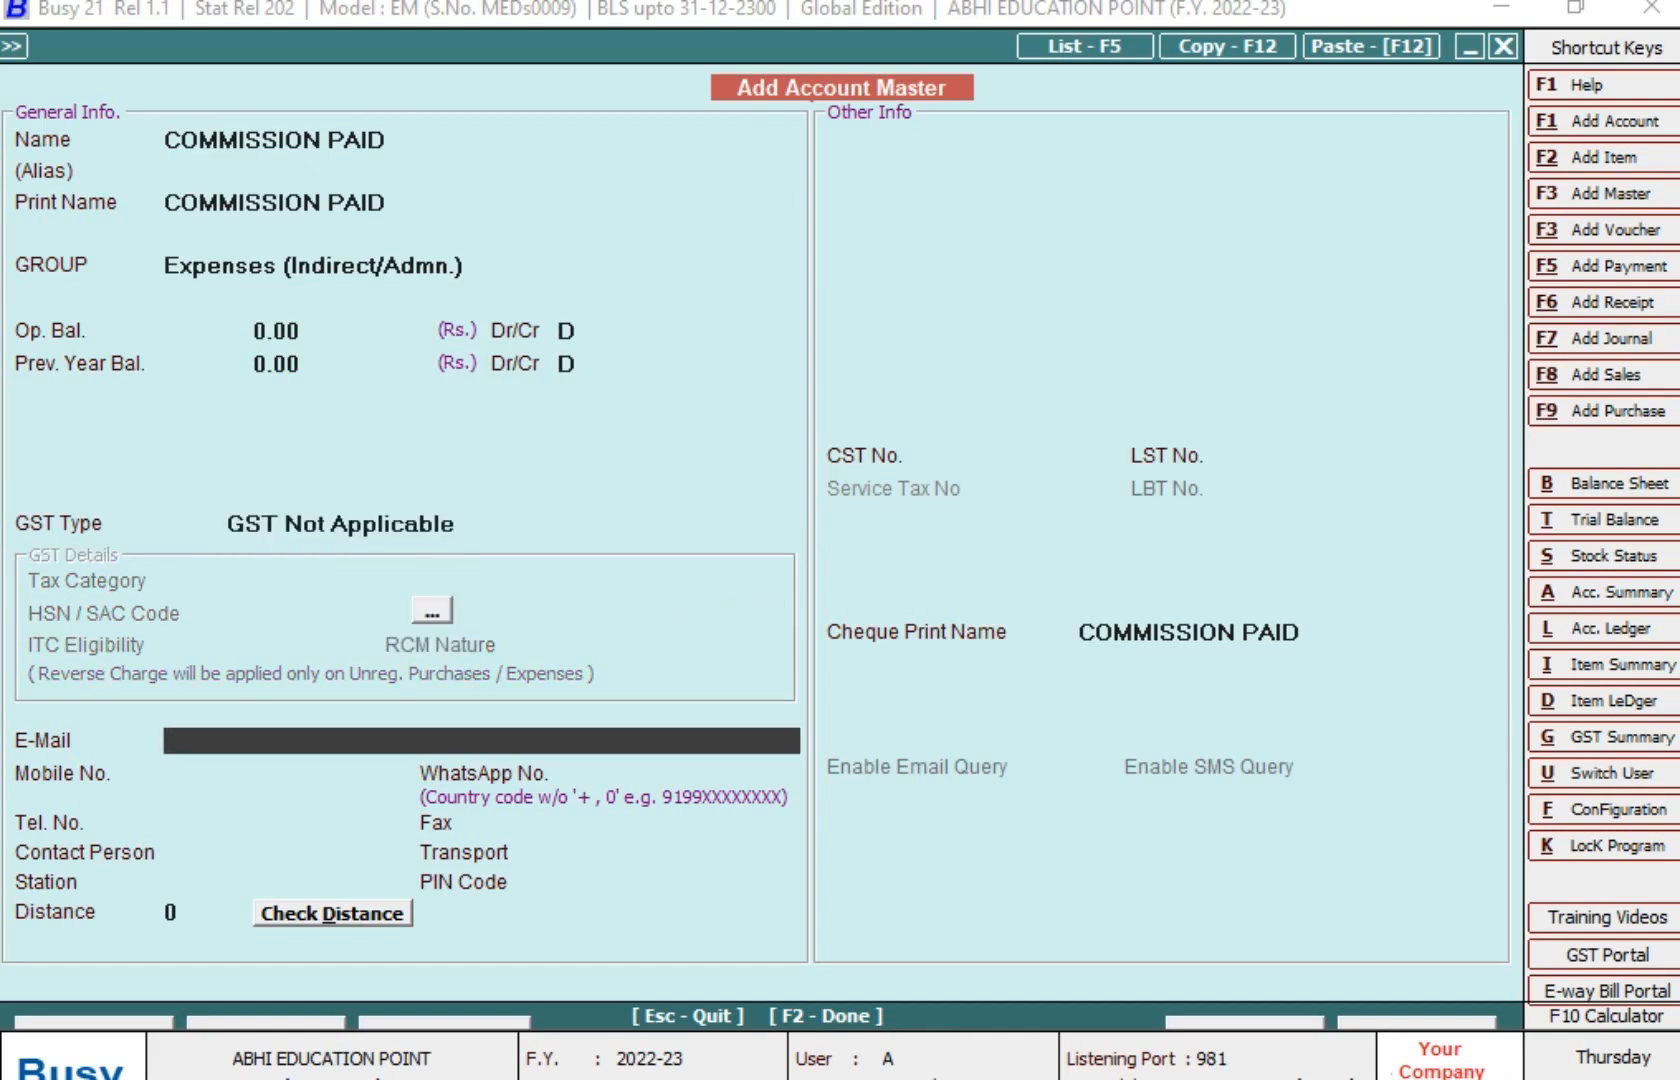
pyautogui.press('F2')
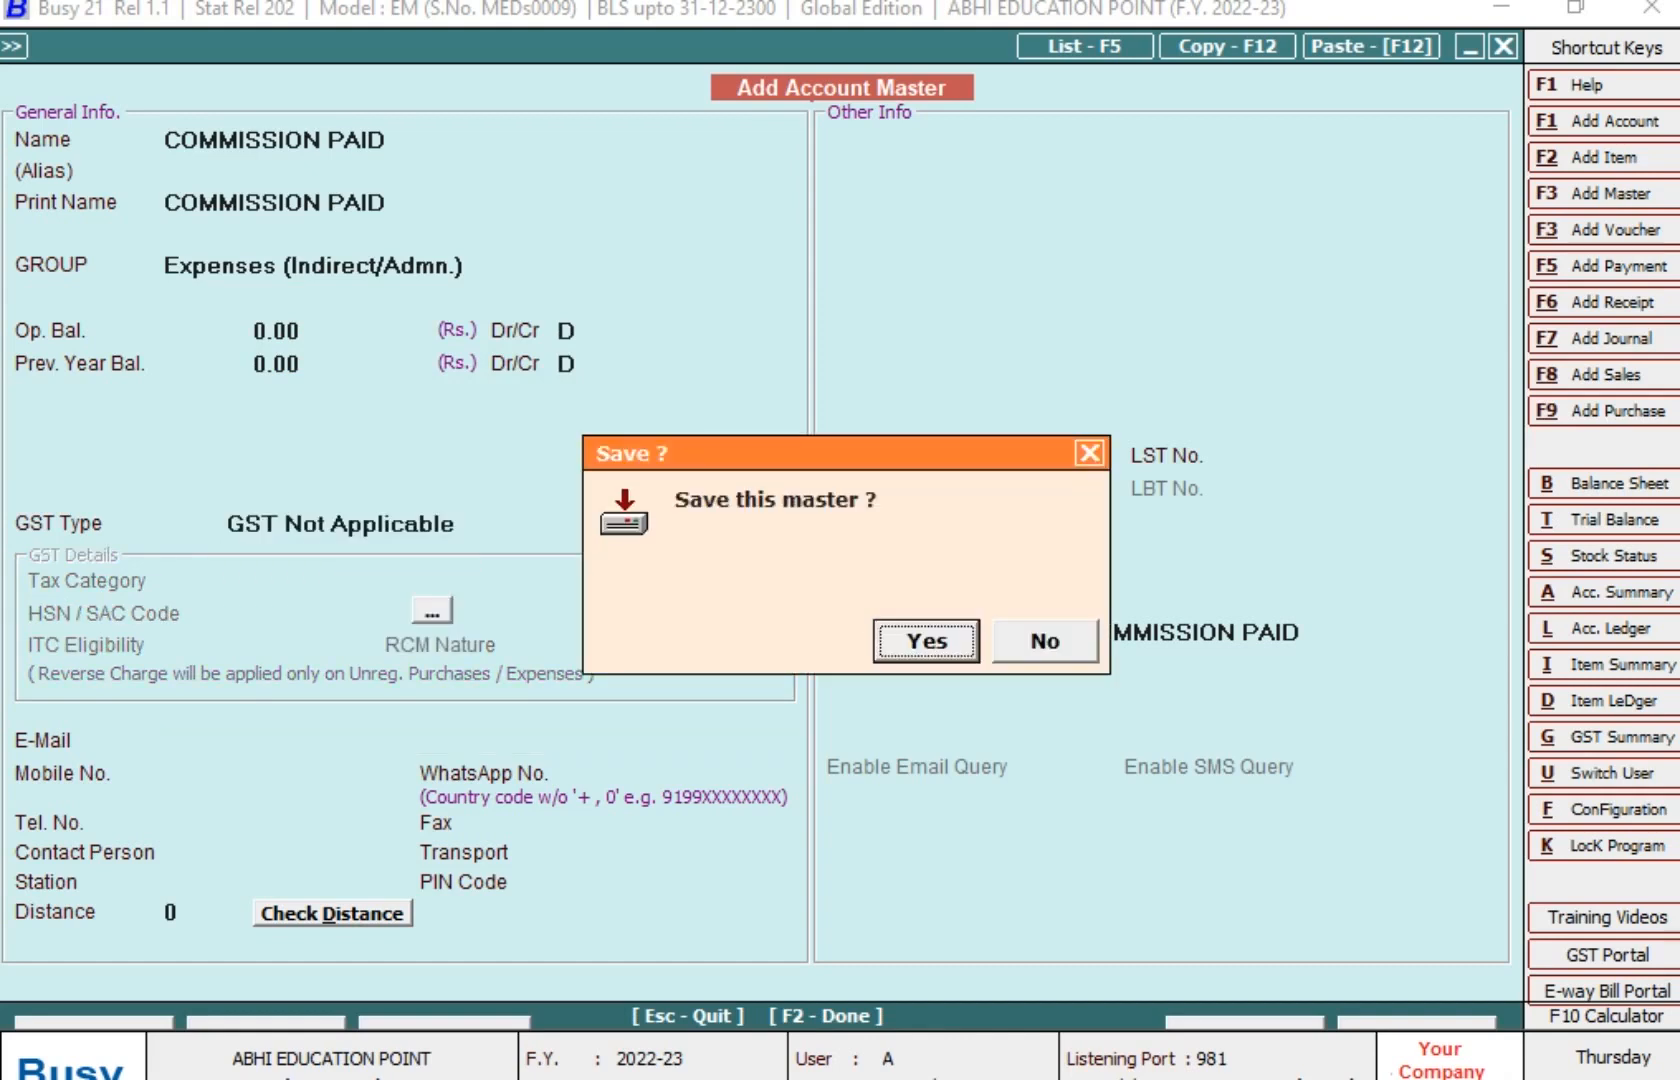
pyautogui.press('Return')
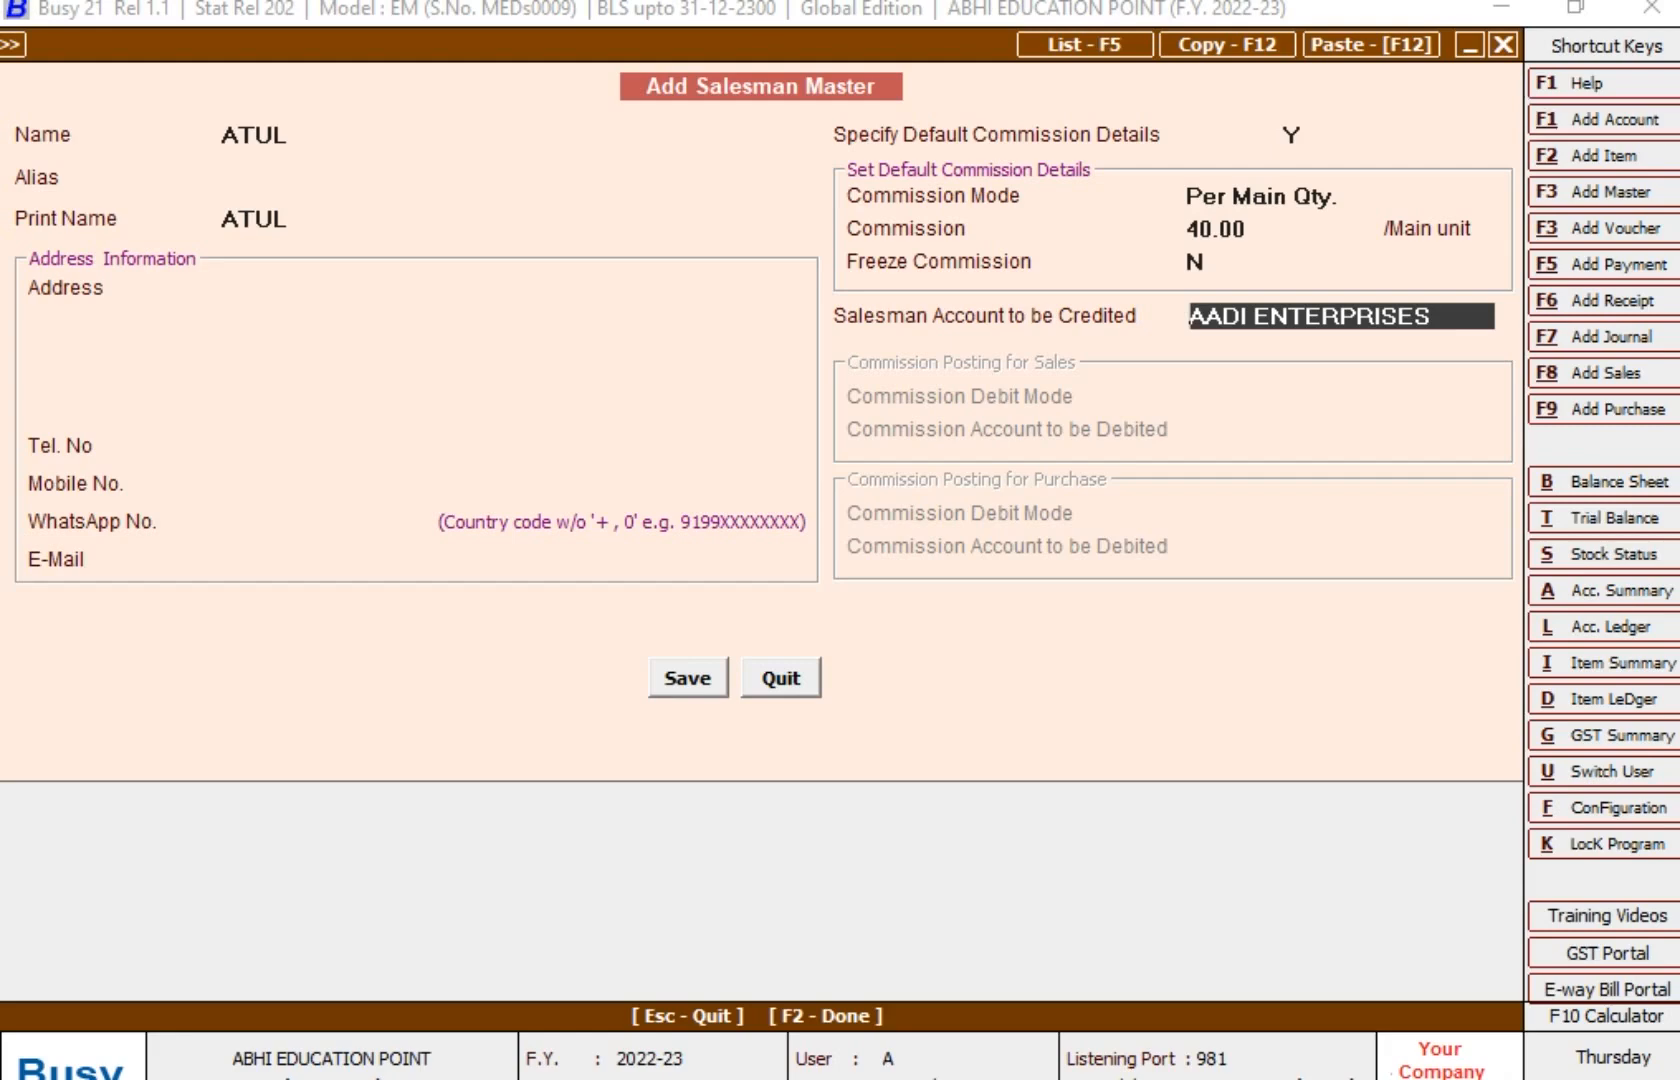
# Start another account master named with the salesman's name followed by -COMMISSION, keeping the matching print name and a blank alias
pyautogui.hotkey('alt', 'F1')
pyautogui.write('AT')
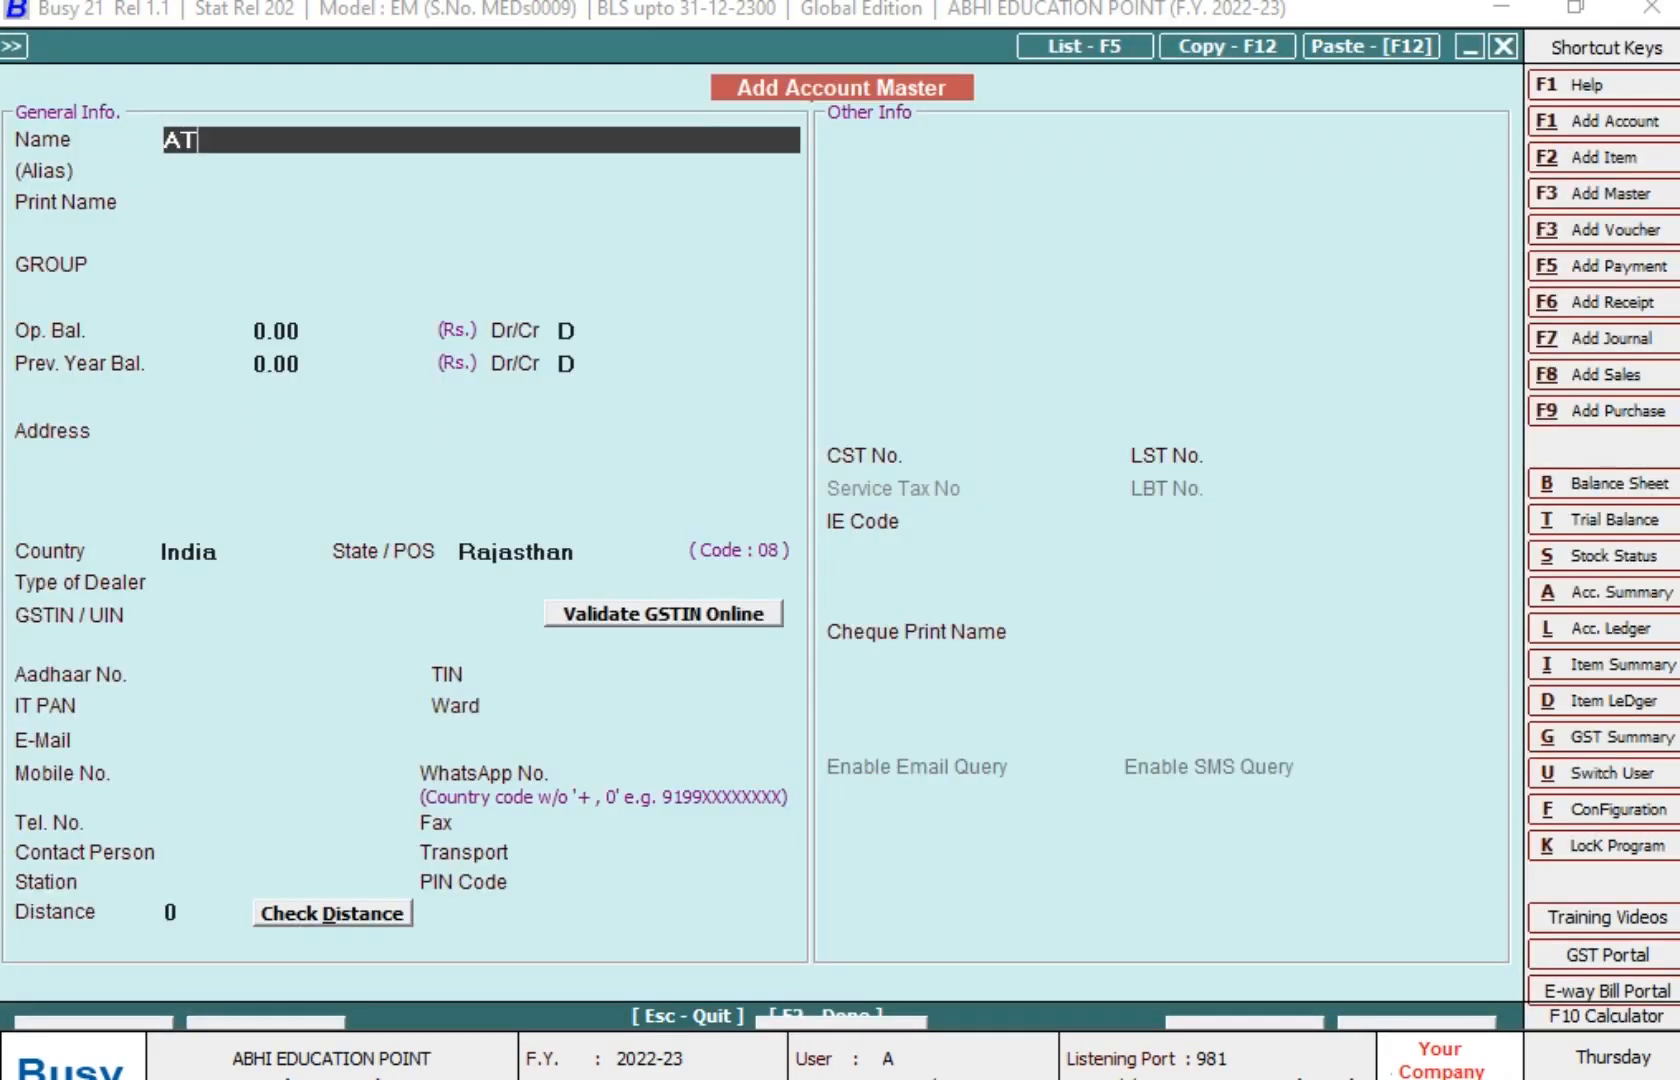
pyautogui.write('UL-COMMISSION')
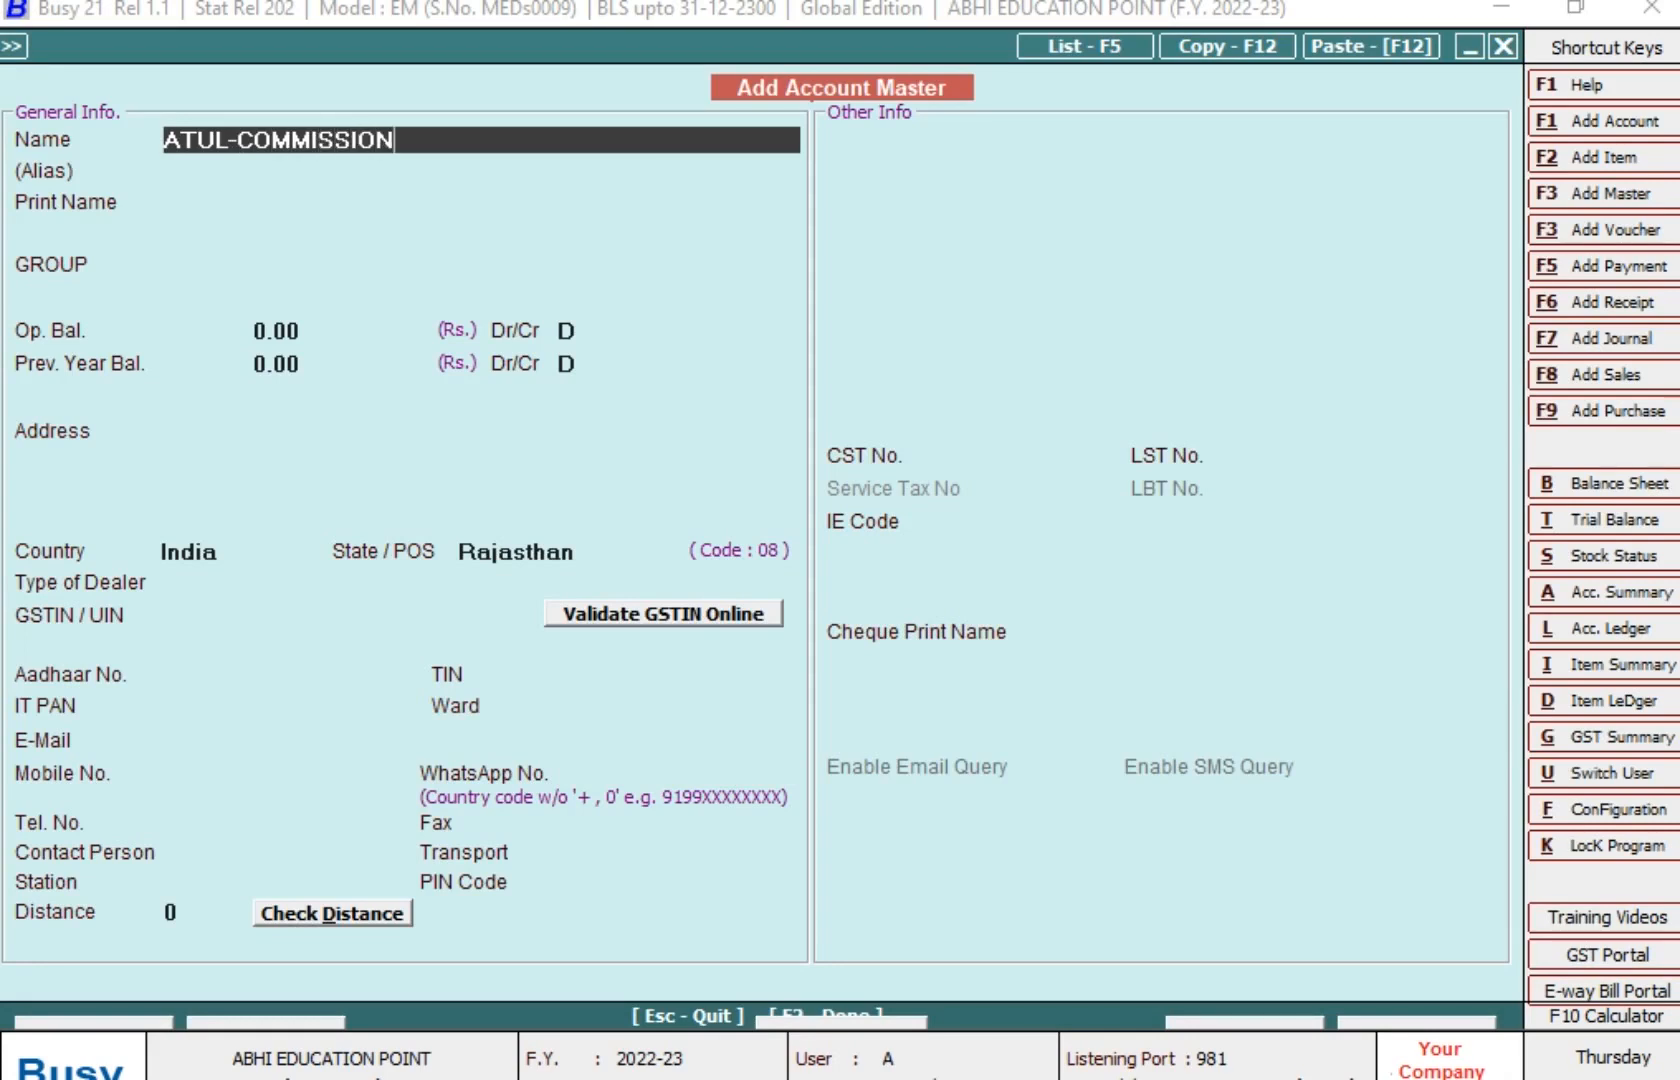
pyautogui.press('Return')
pyautogui.press('Return')
pyautogui.press('Return')
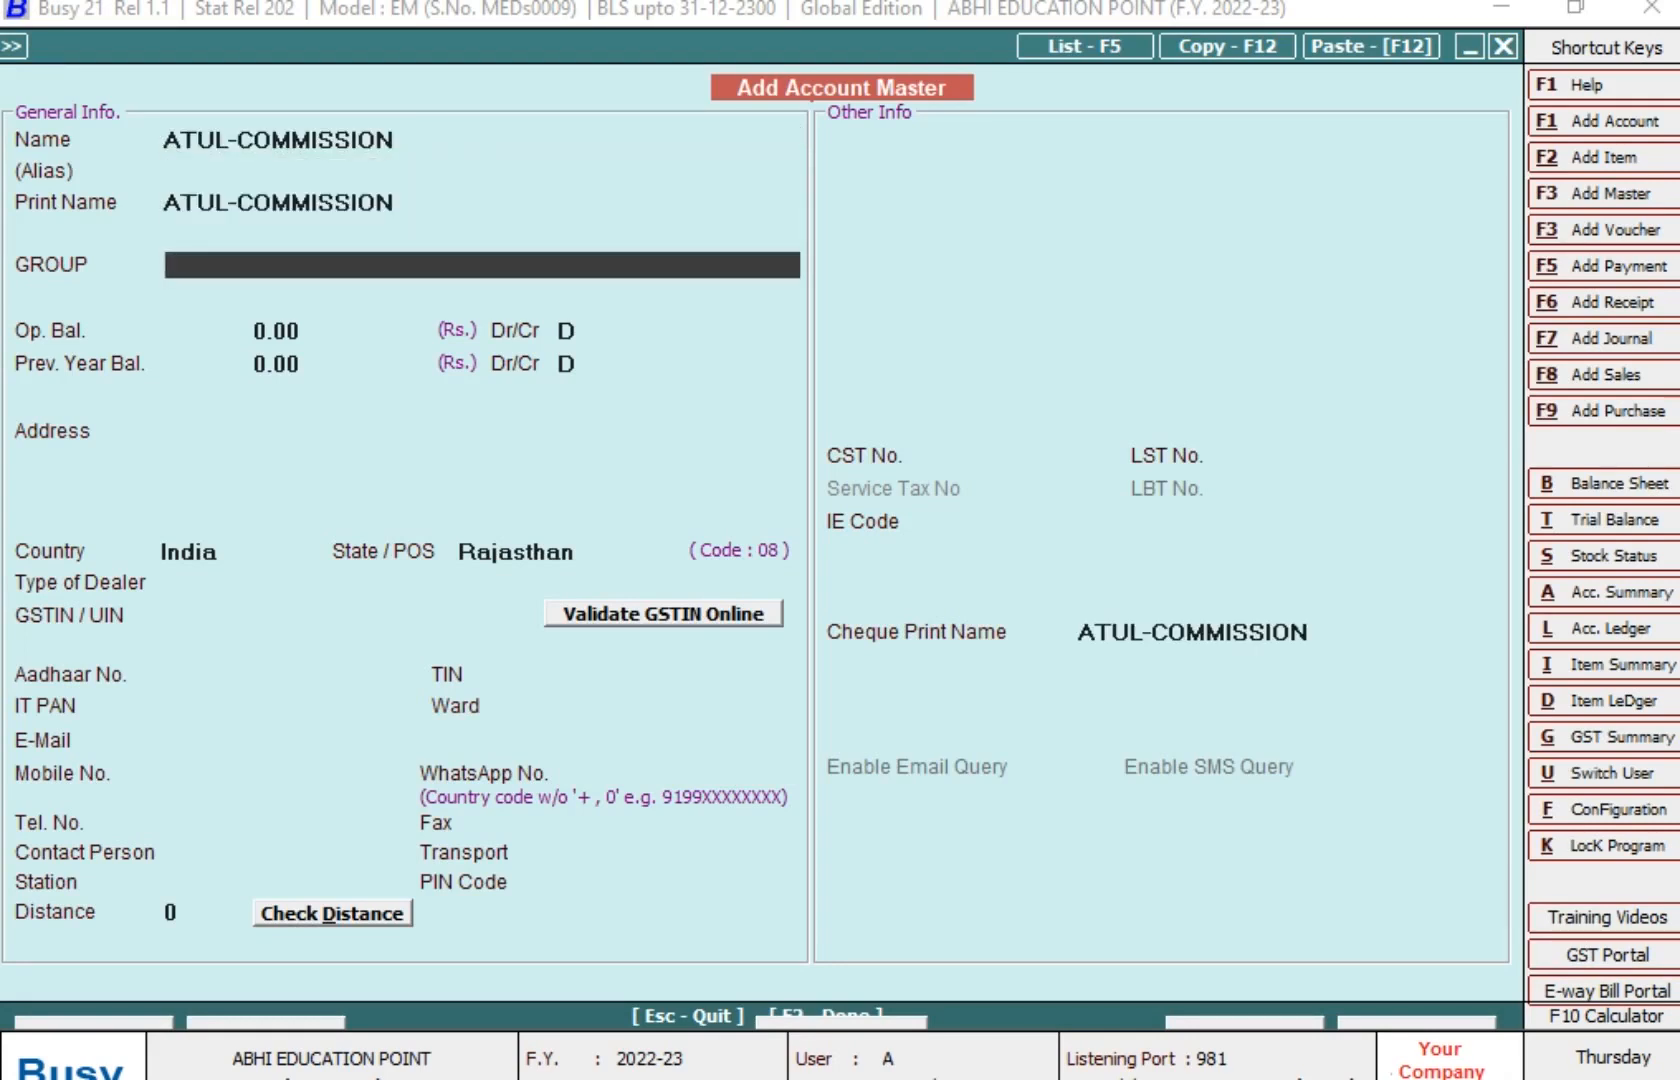
# Place the salesman's commission account under the group Current Liabilities with zero balances and save the master
pyautogui.write('CU')
pyautogui.press('Down')
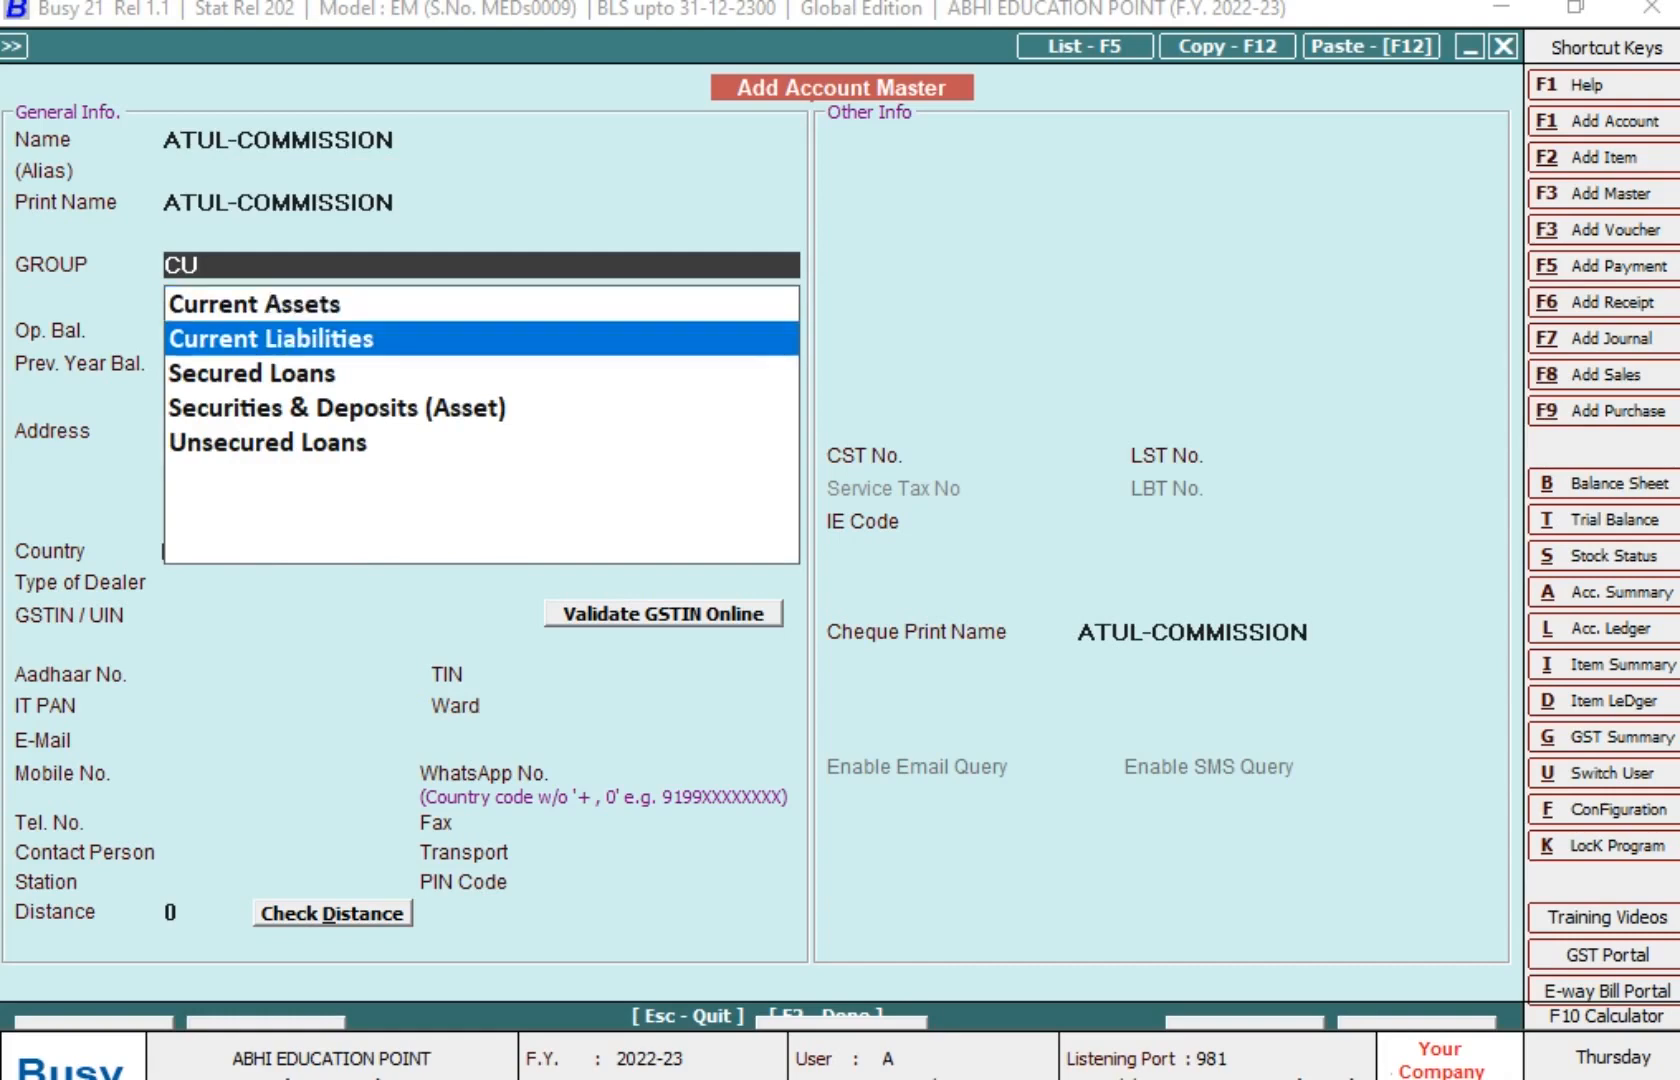
pyautogui.press('Return')
pyautogui.press('Return')
pyautogui.press('Return')
pyautogui.press('Return')
pyautogui.press('F2')
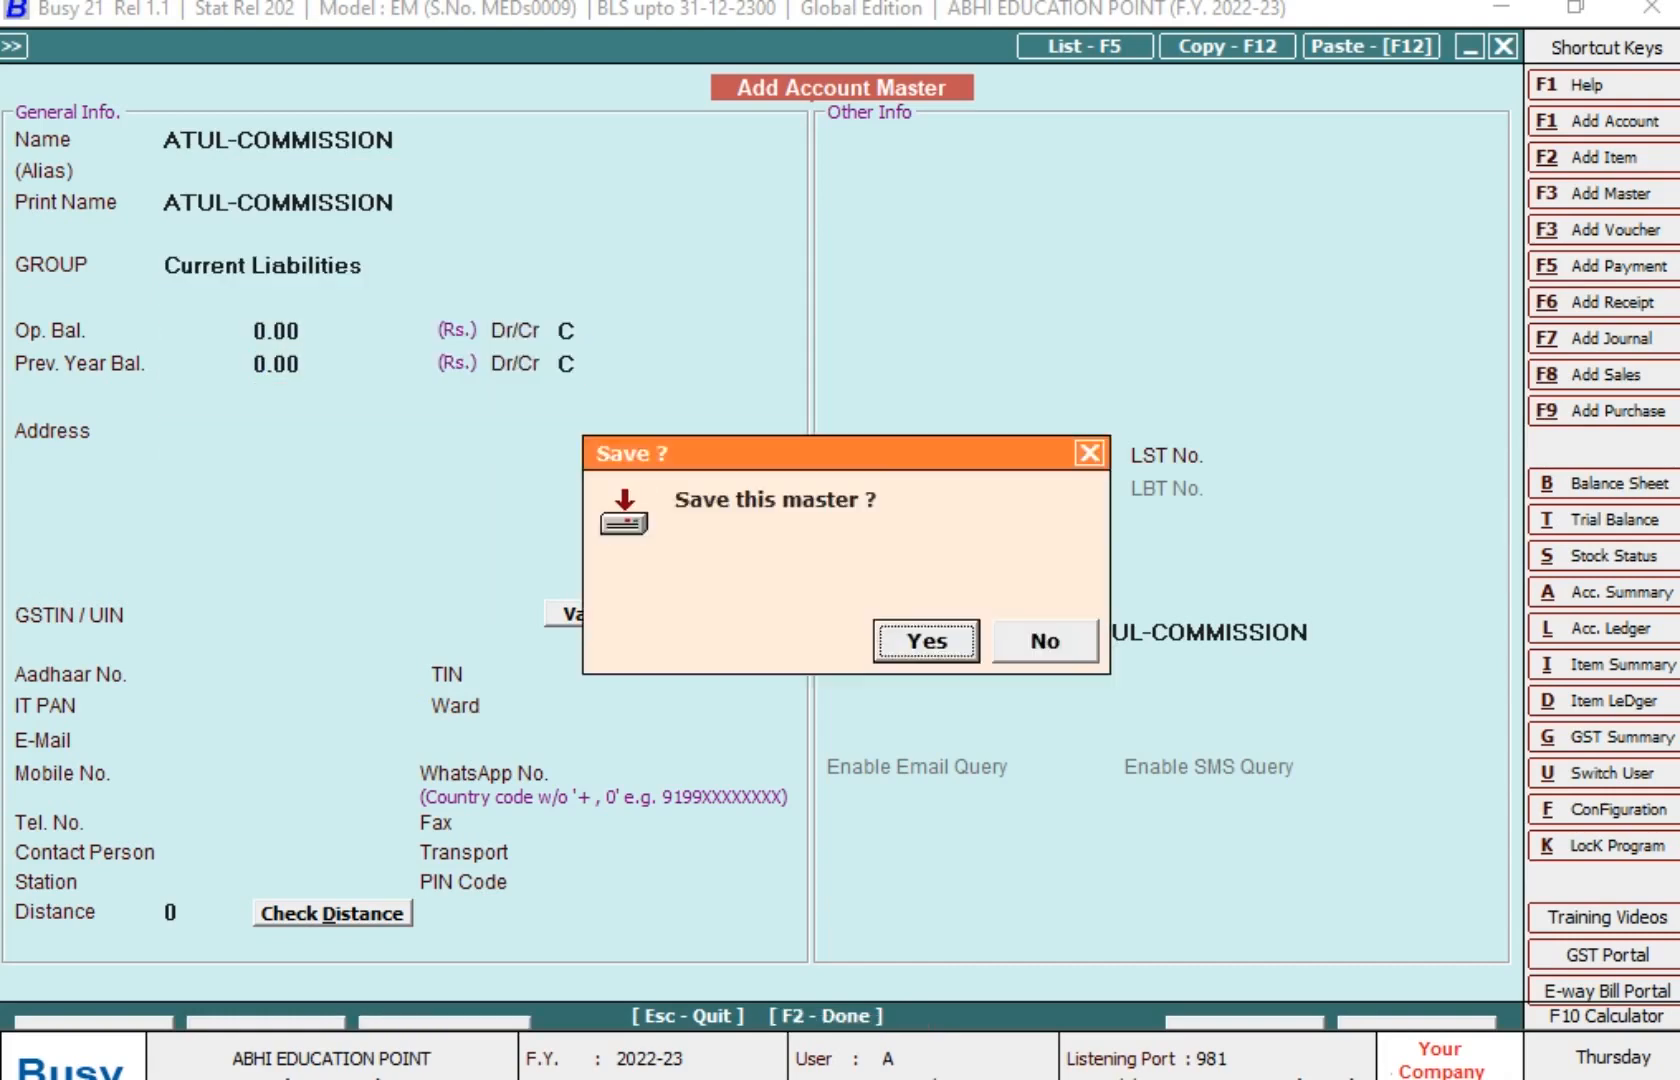
pyautogui.press('Return')
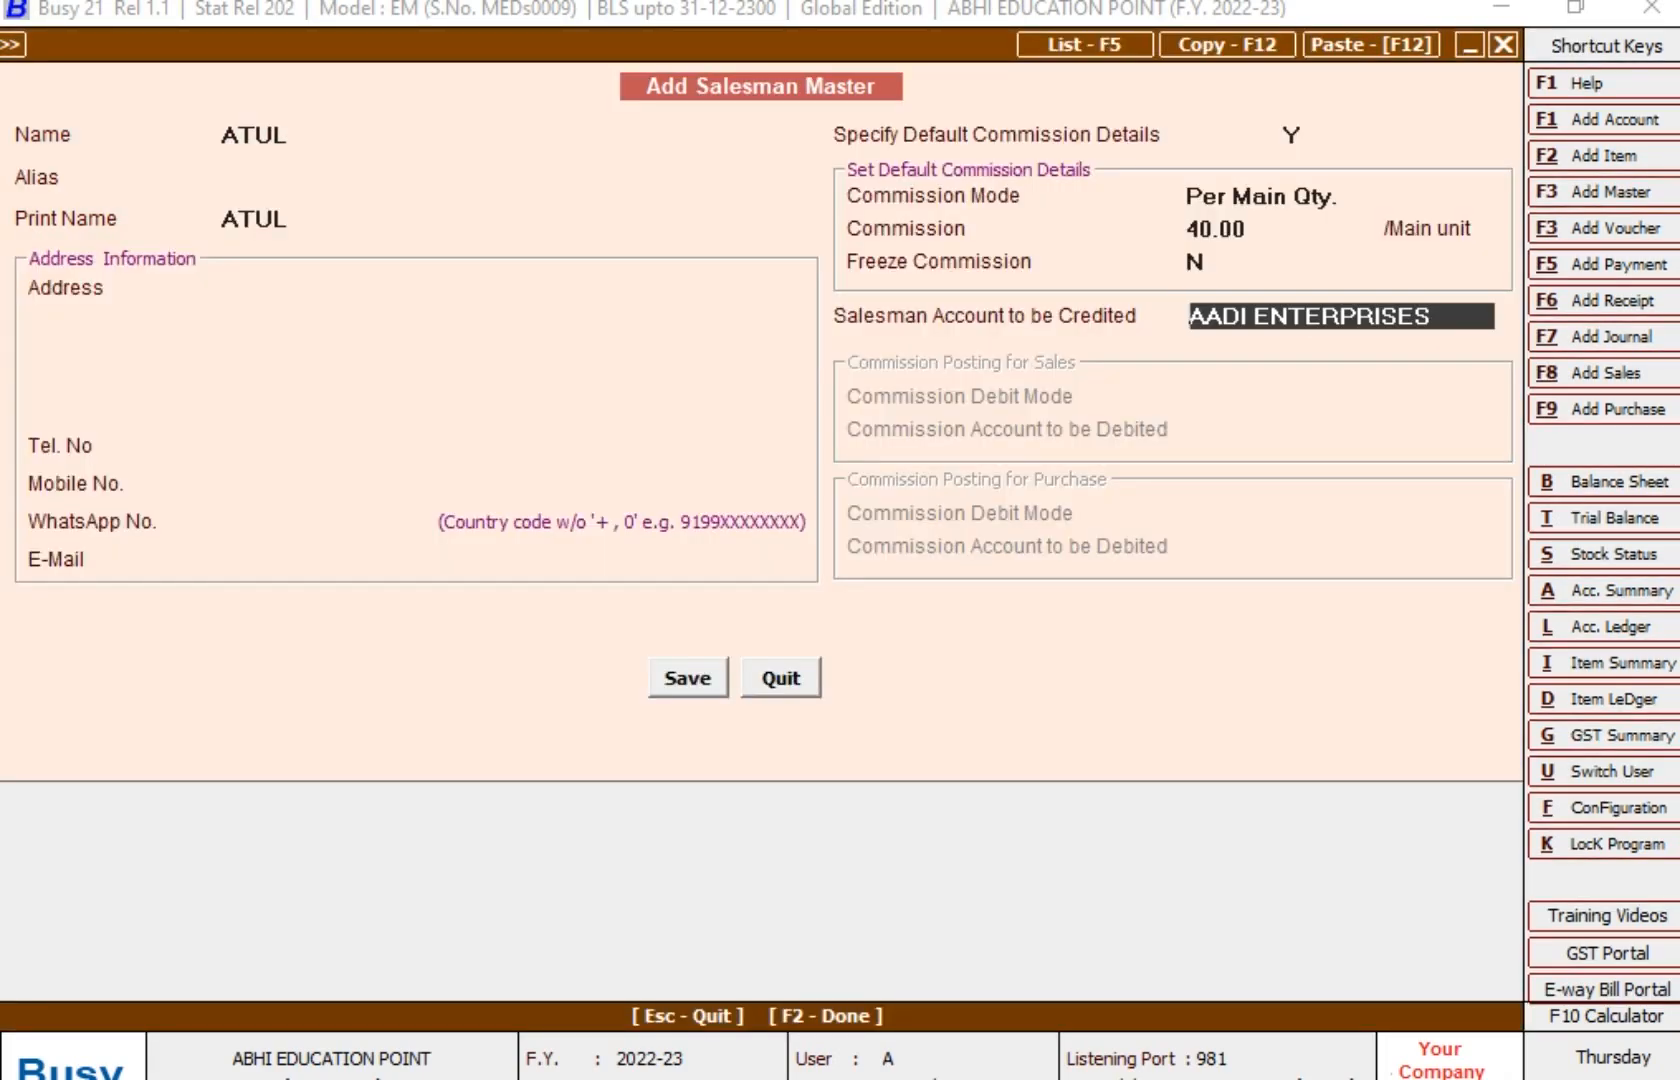
# Choose the salesman's commission account as the account to be credited, then save the salesman master and leave the blank form
pyautogui.write('AT')
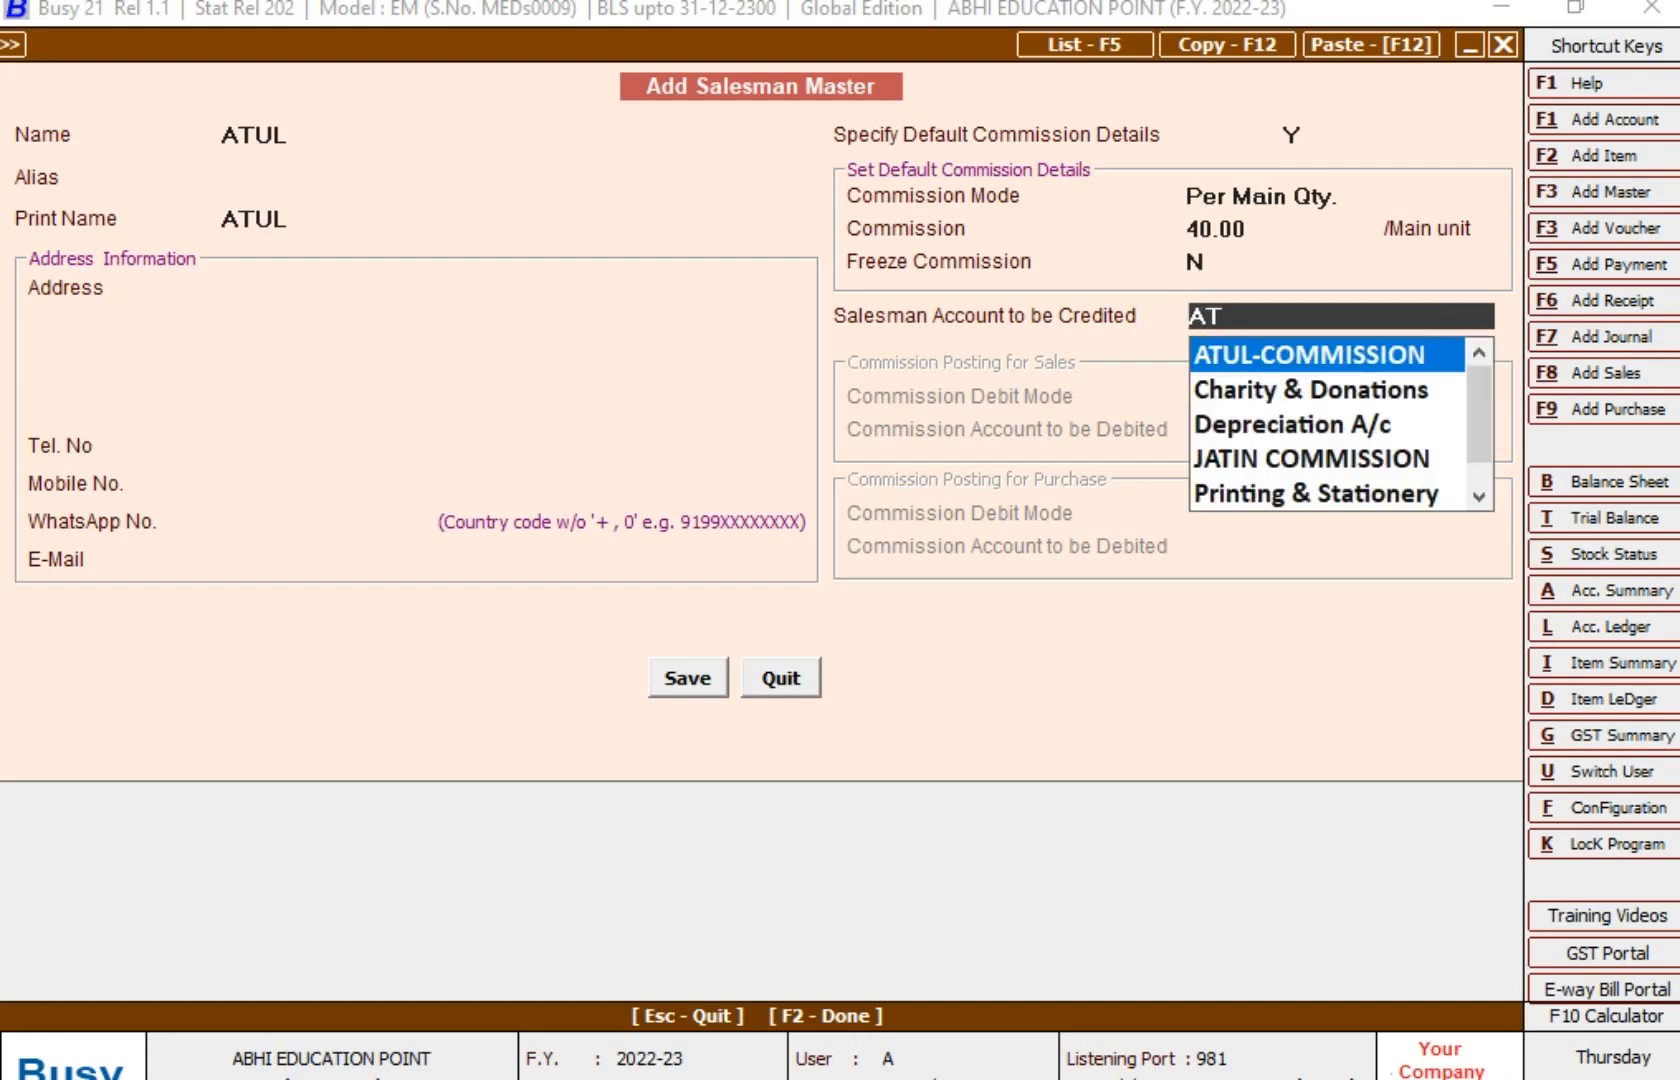
pyautogui.press('Return')
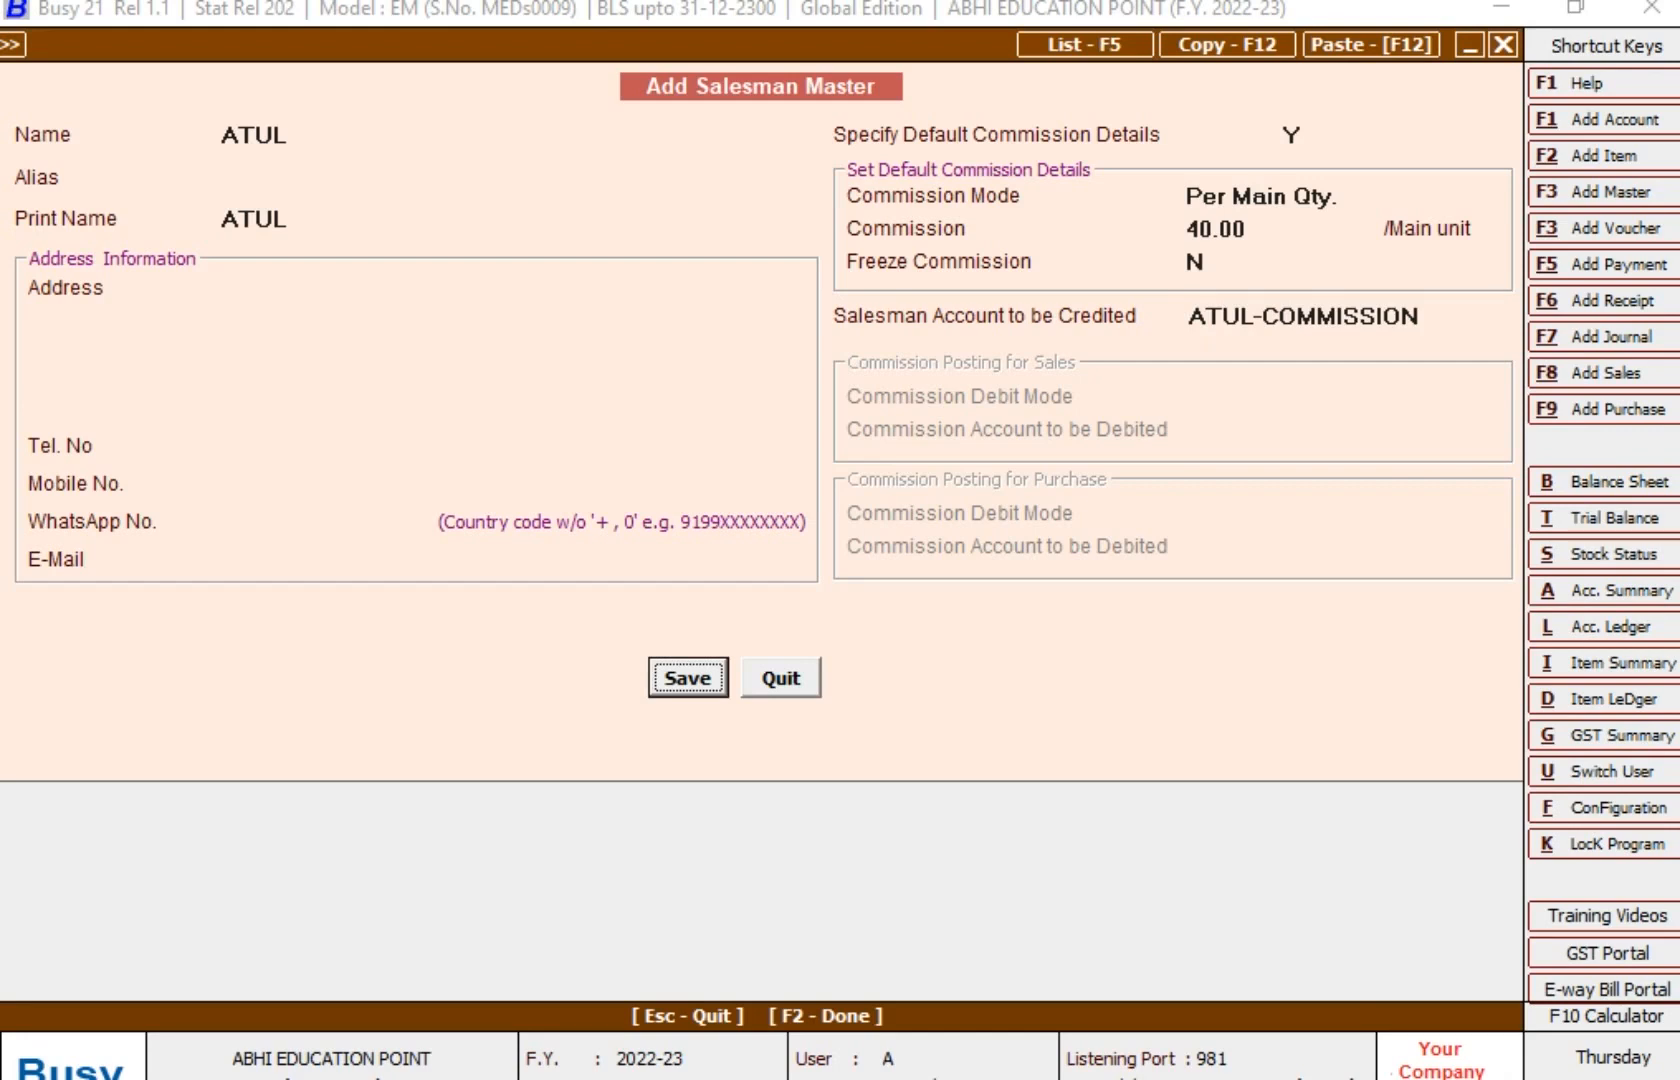
pyautogui.press('Return')
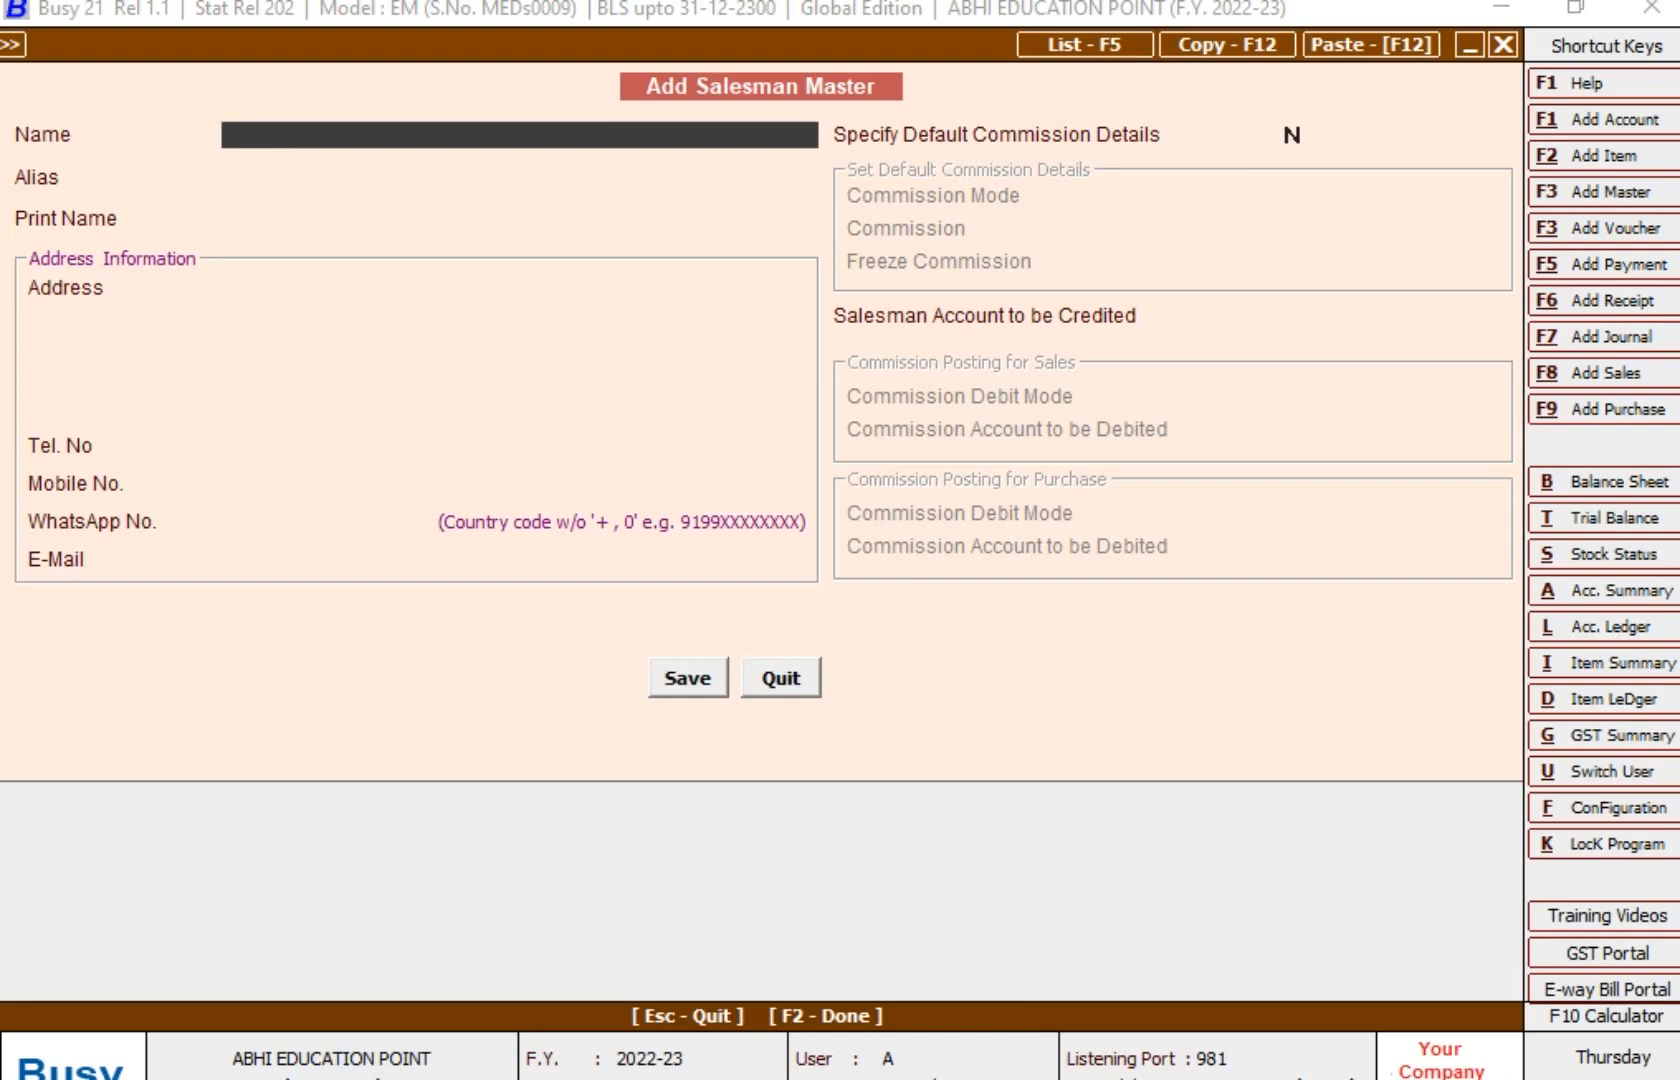
pyautogui.press('Escape')
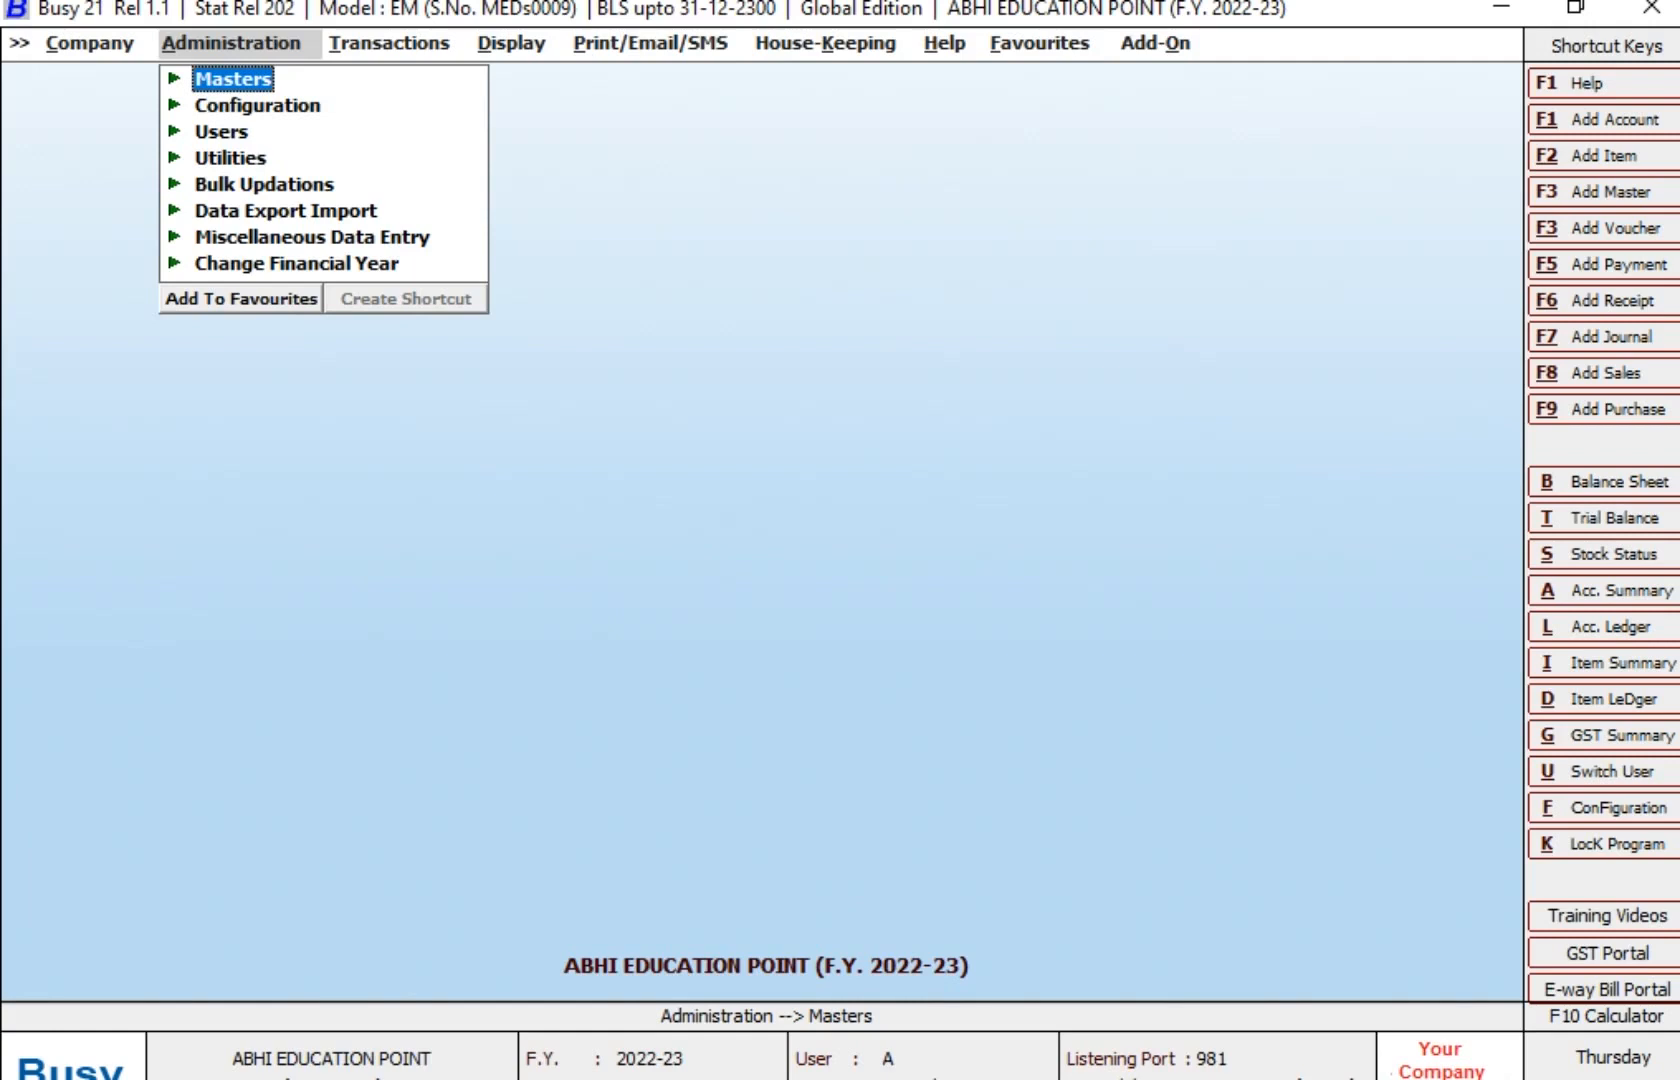
# Open the new salesman's master for modification, review its commission details, and close it without changes
pyautogui.press('Return')
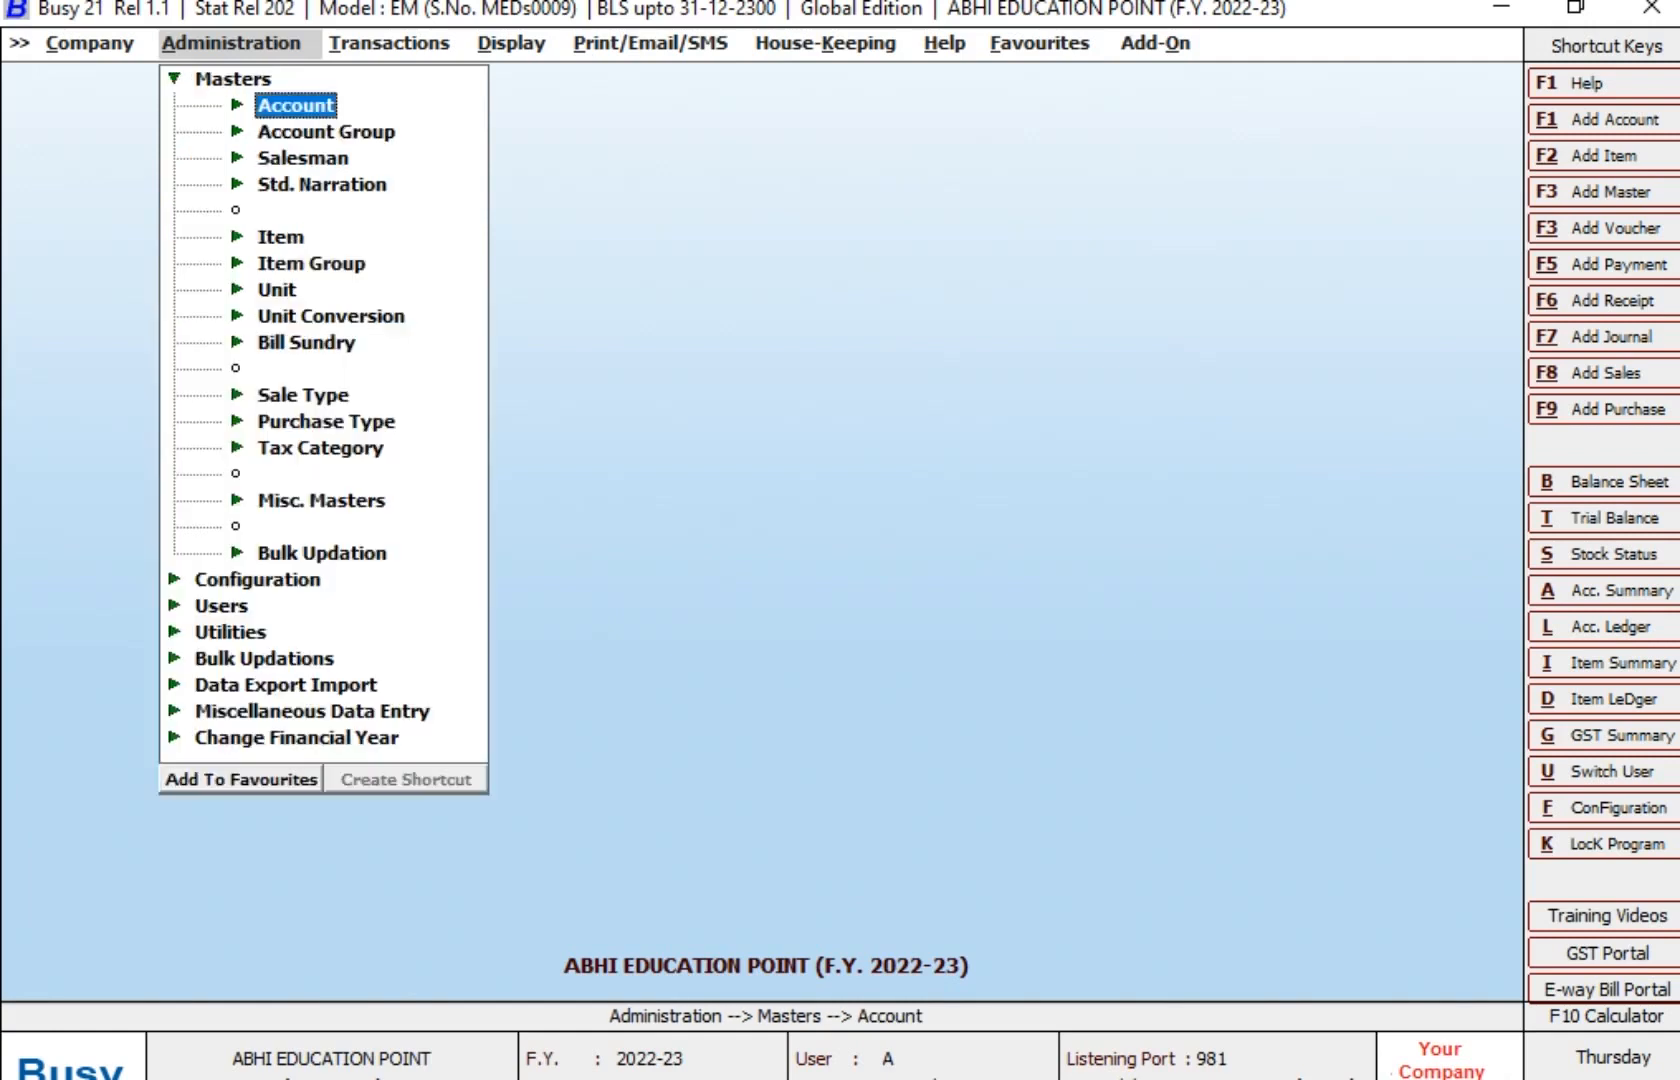
pyautogui.press('Down')
pyautogui.press('Down')
pyautogui.press('Return')
pyautogui.press('Down')
pyautogui.press('Up')
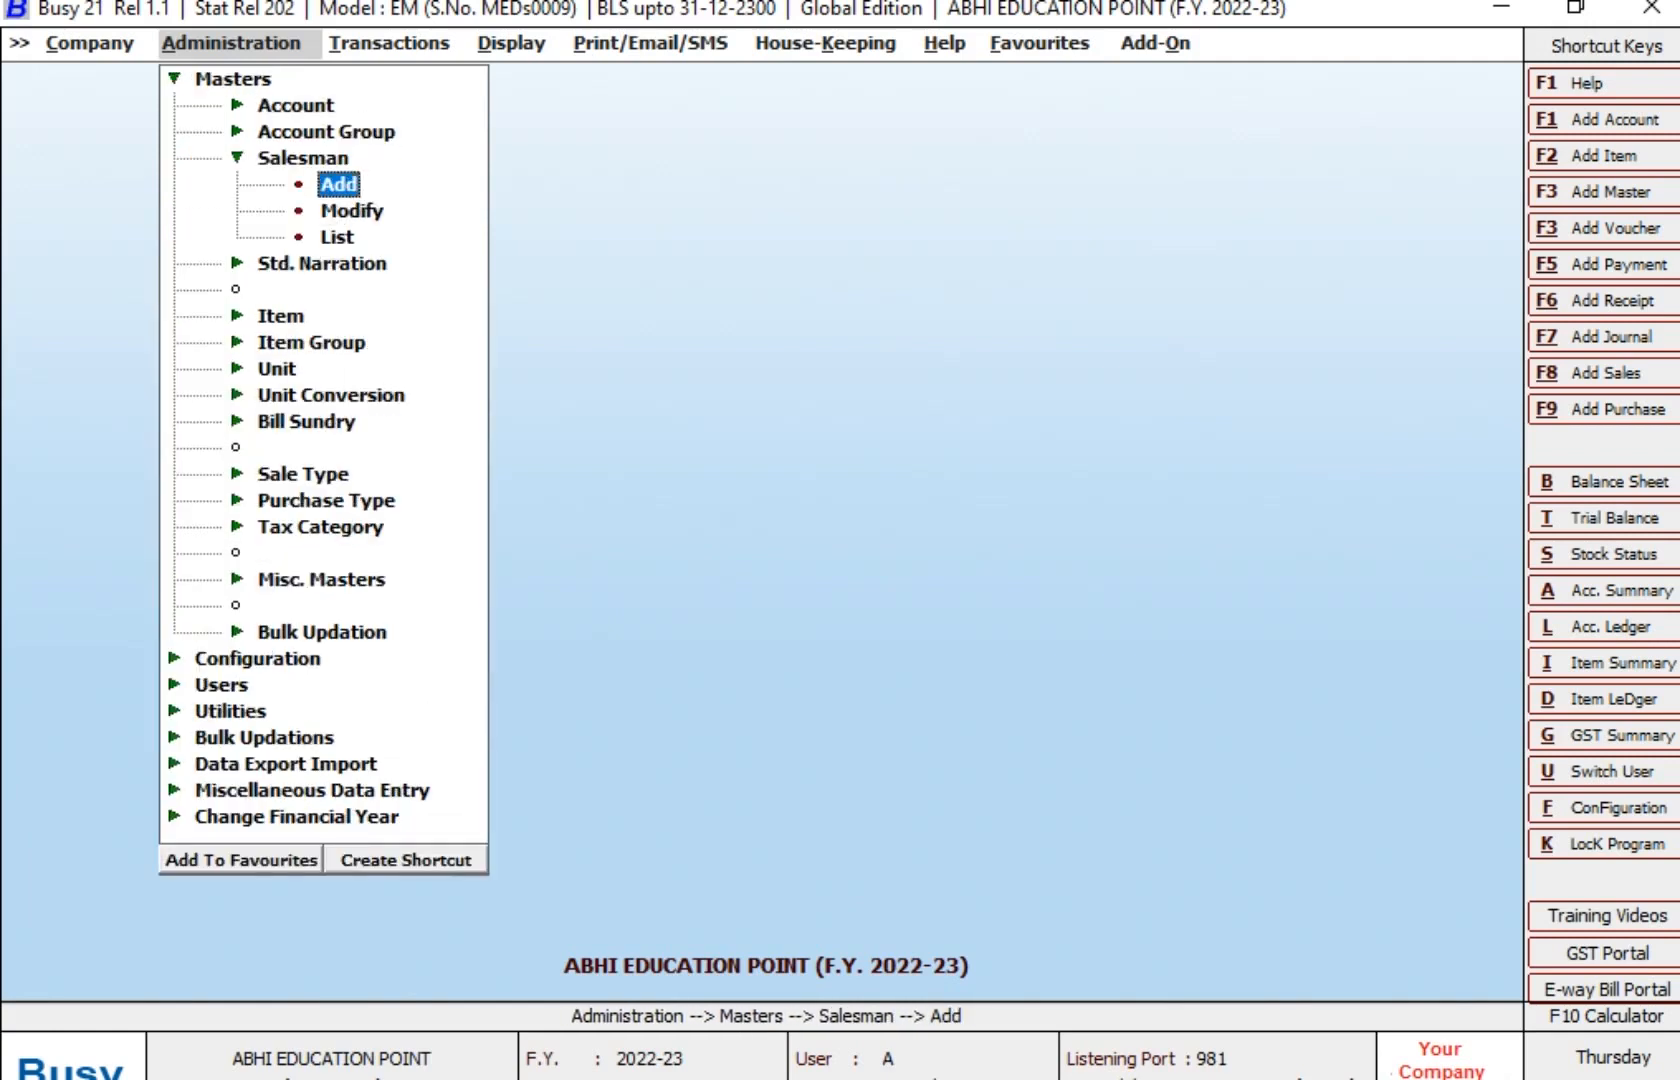
pyautogui.press('Down')
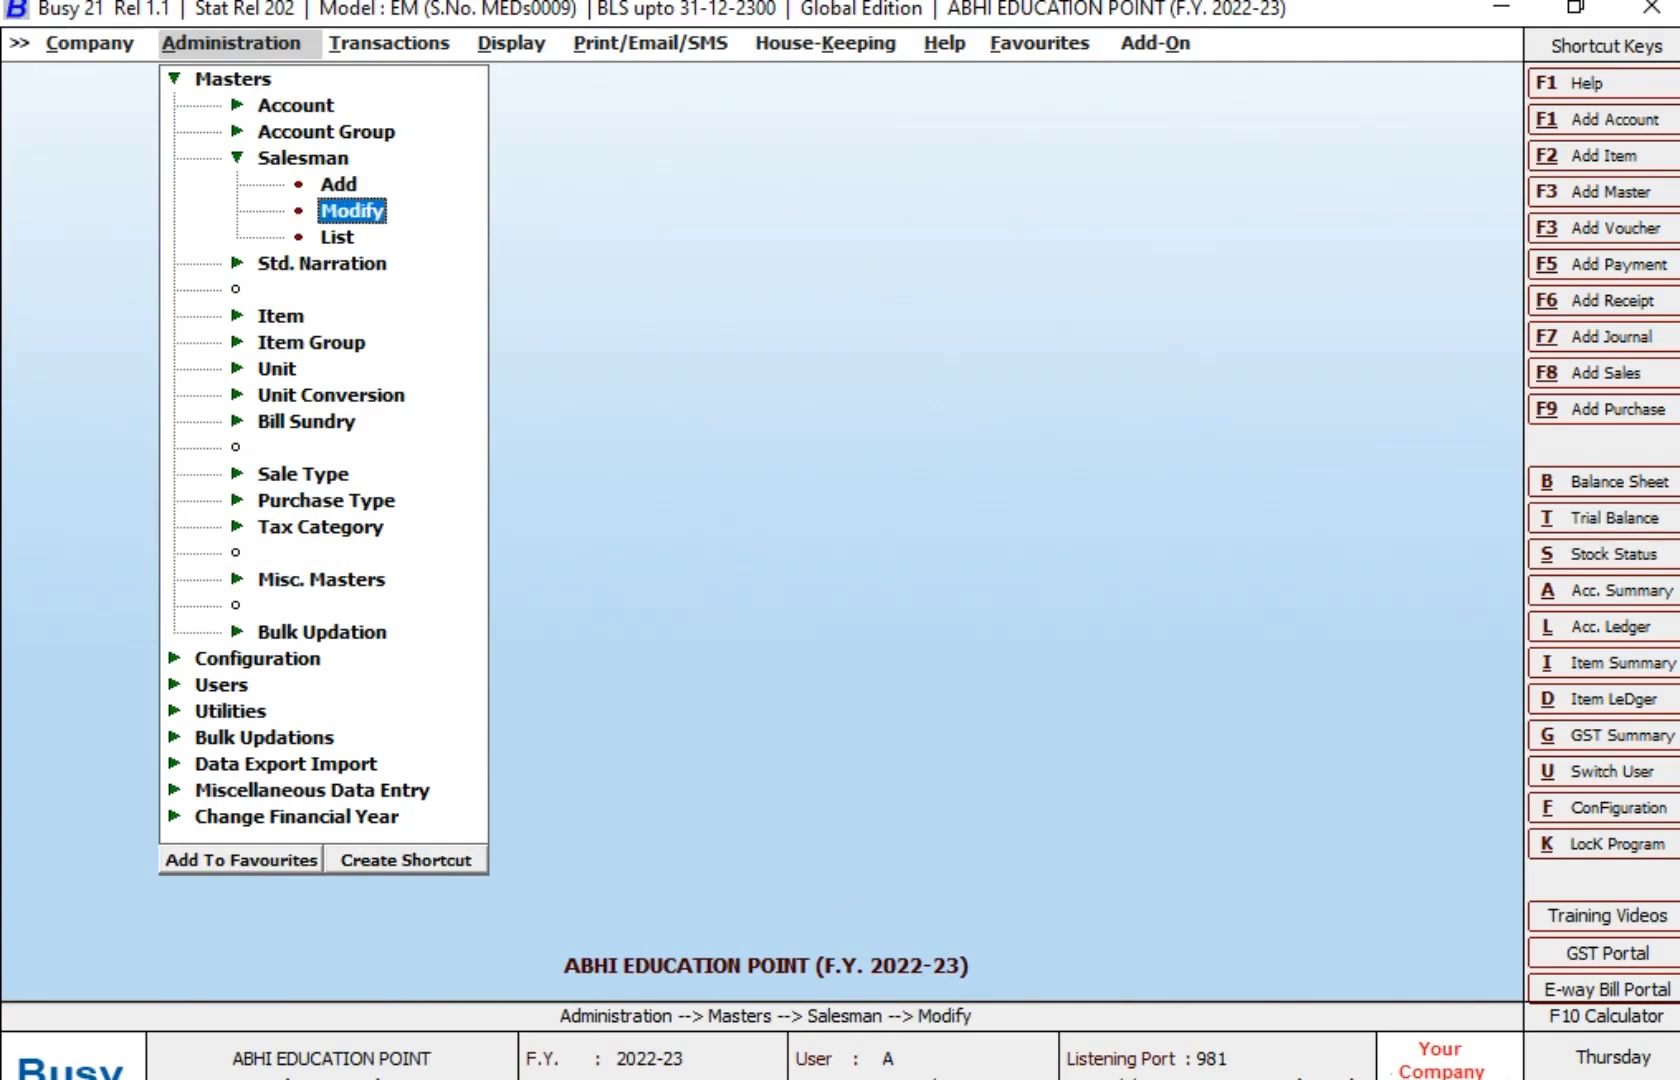
pyautogui.press('Return')
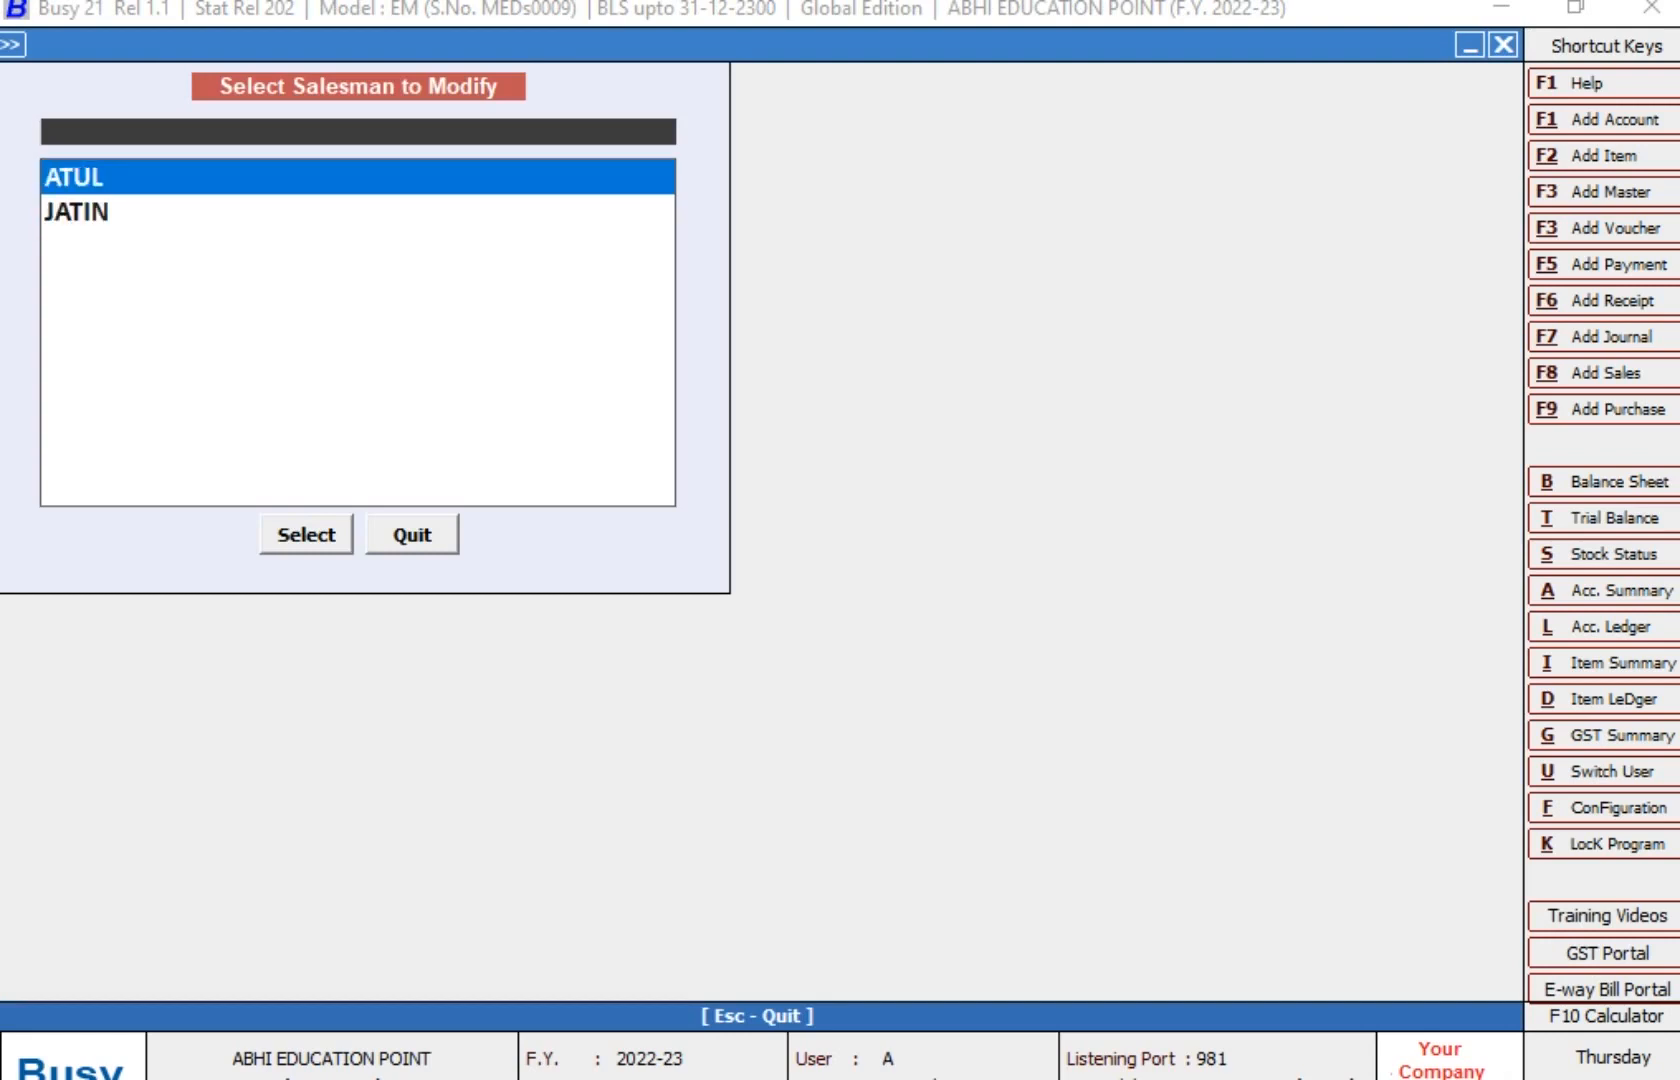
pyautogui.press('Return')
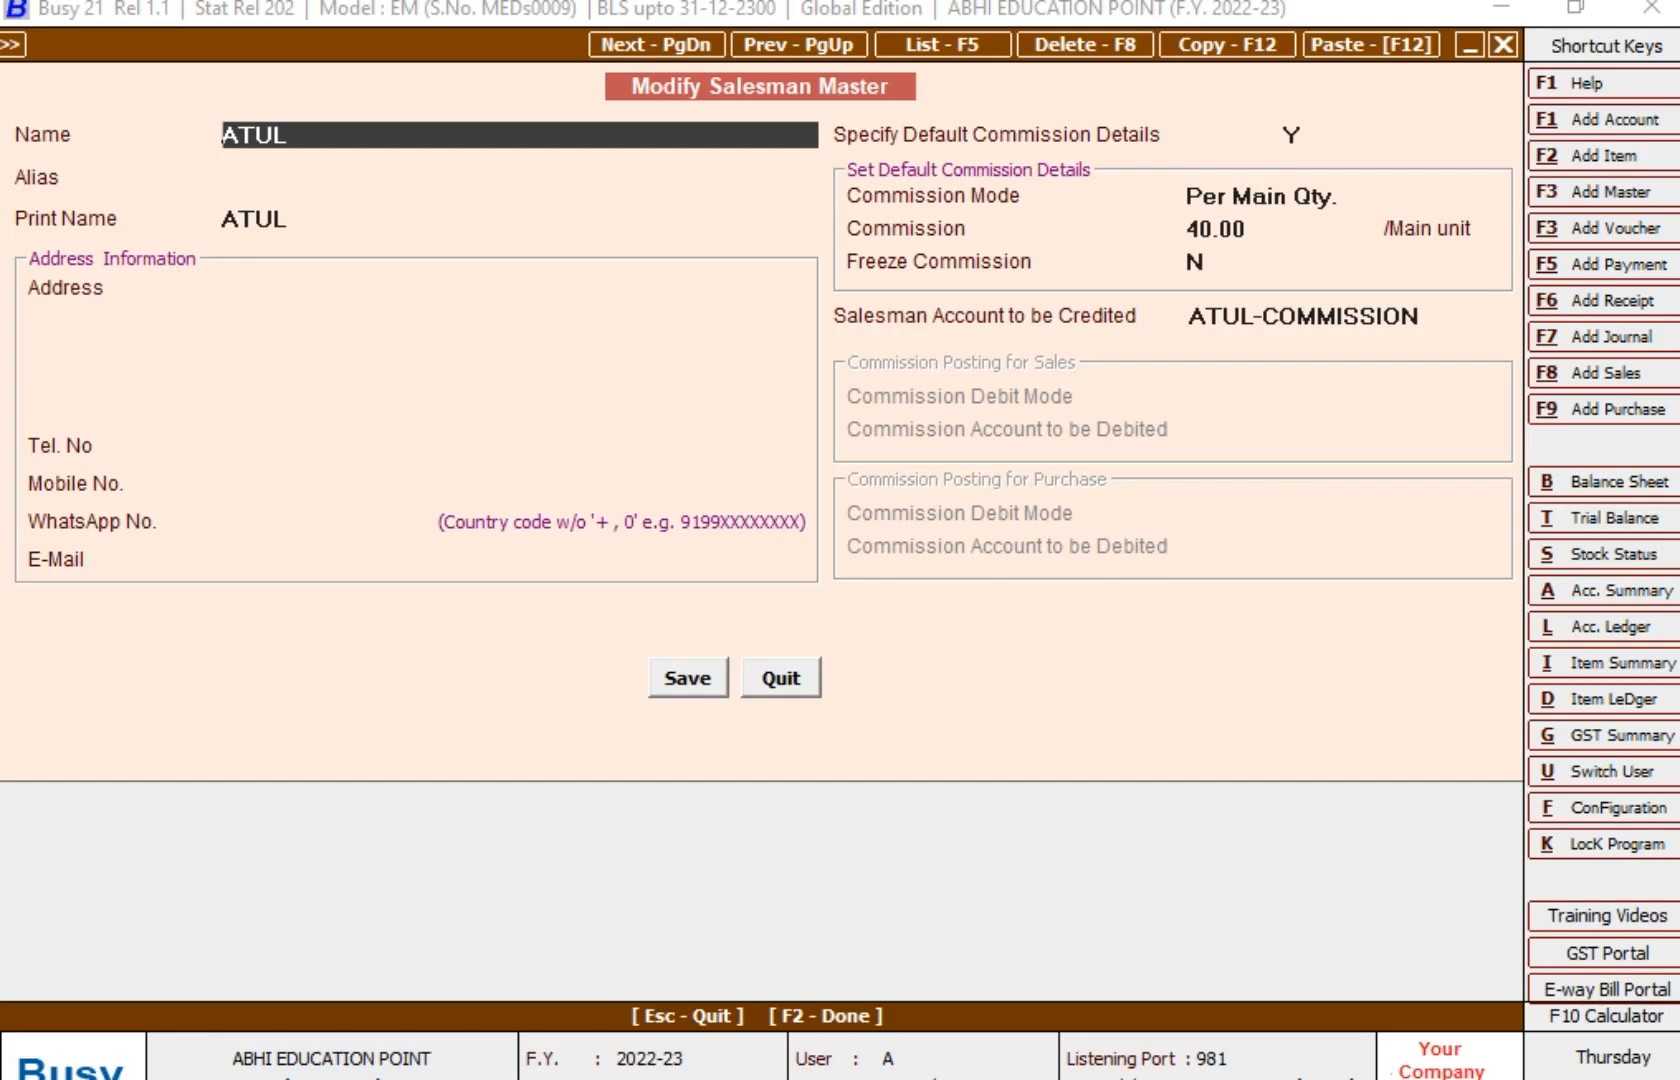
pyautogui.press('Escape')
pyautogui.press('Escape')
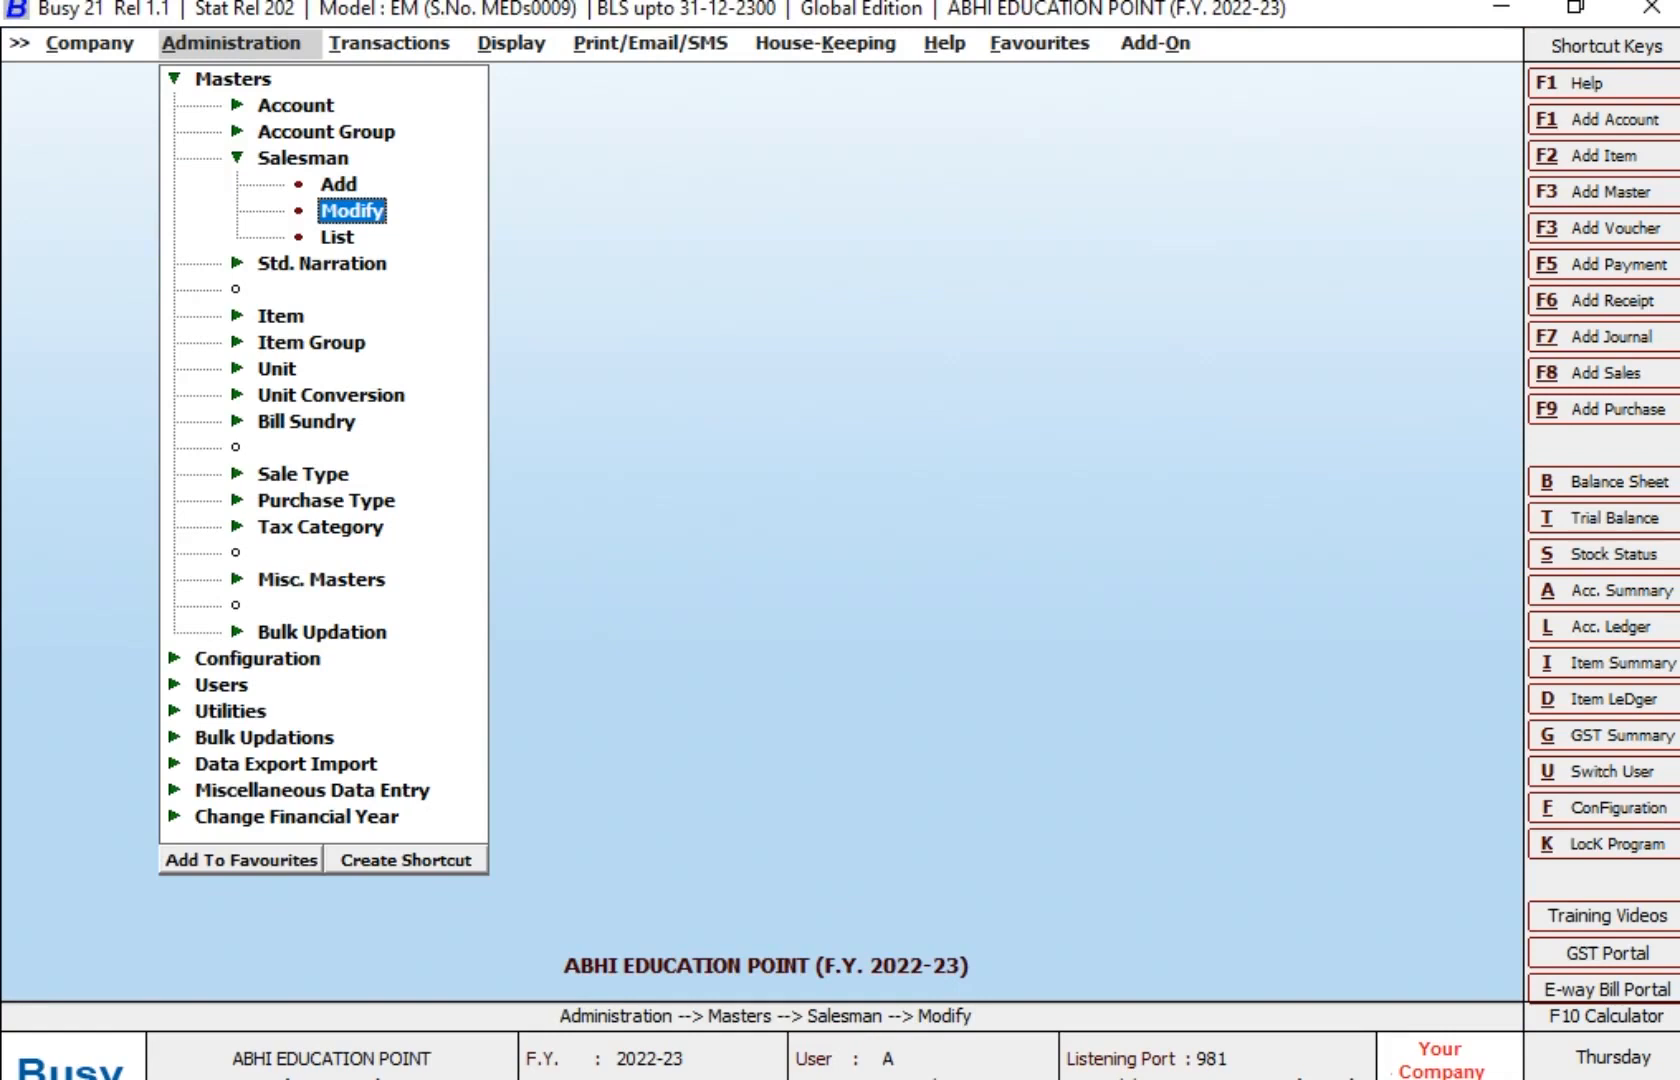
# Display the list of salesmen on screen, look through its entries, and close it
pyautogui.press('Up')
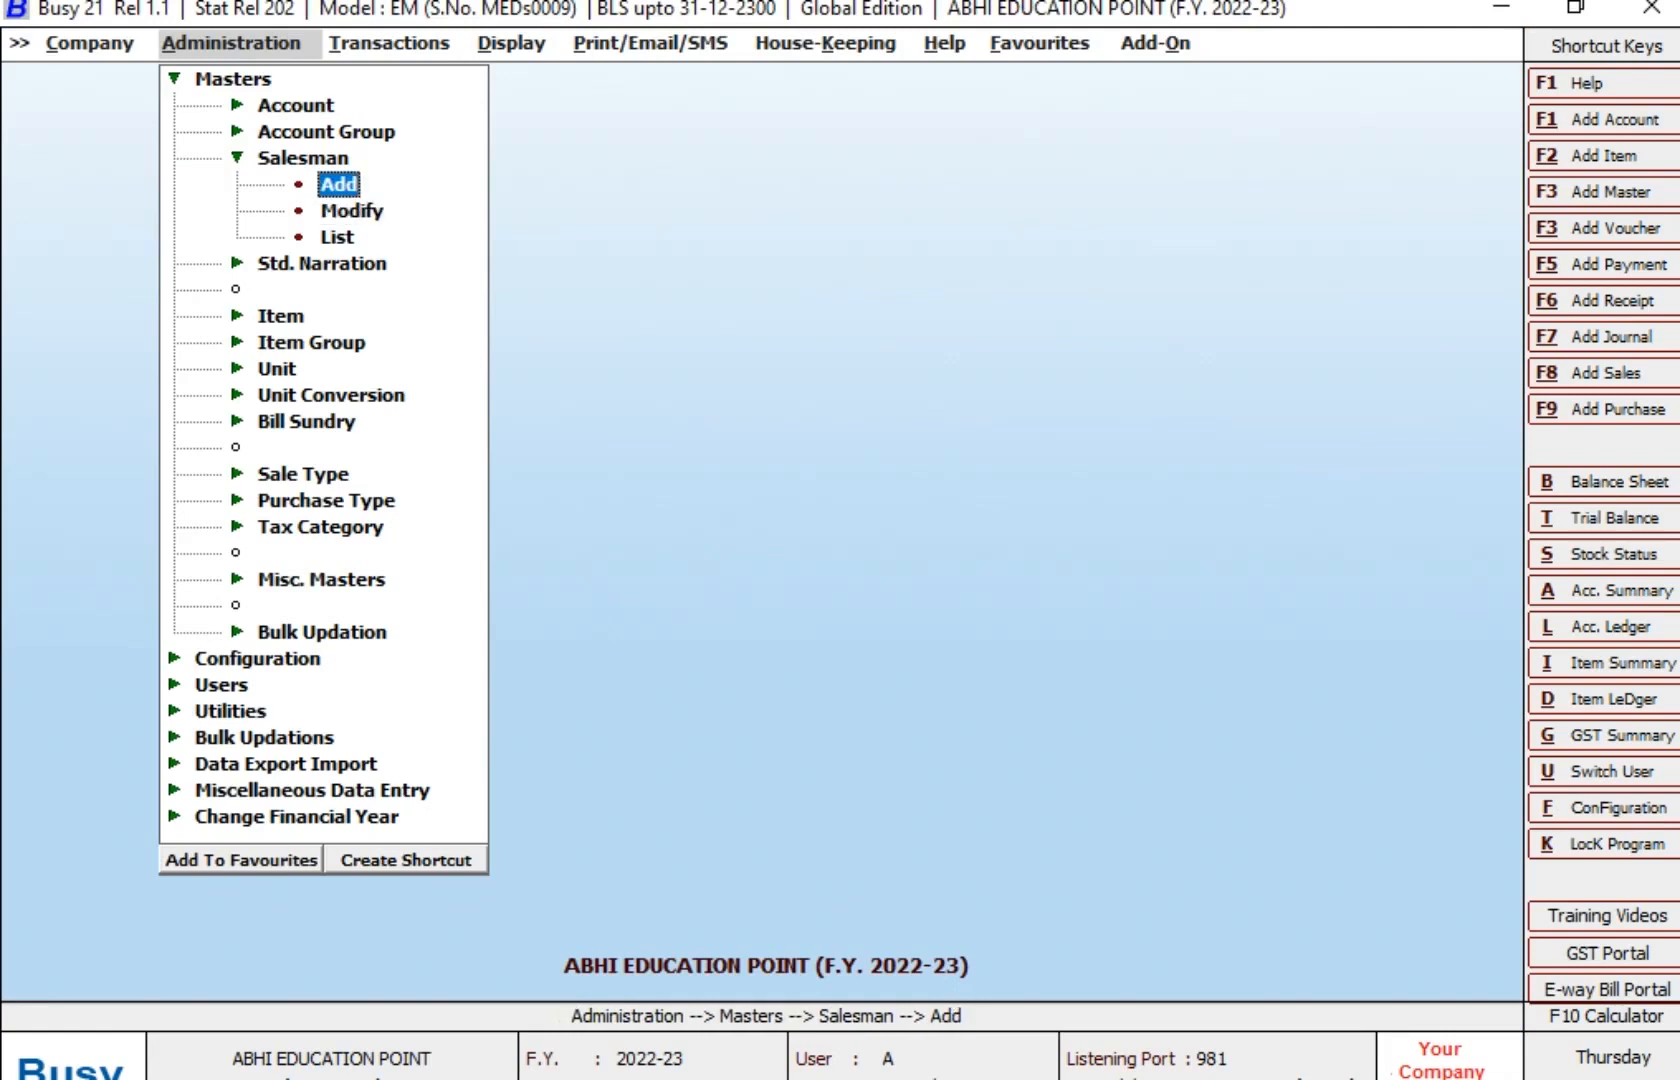
pyautogui.press('Down')
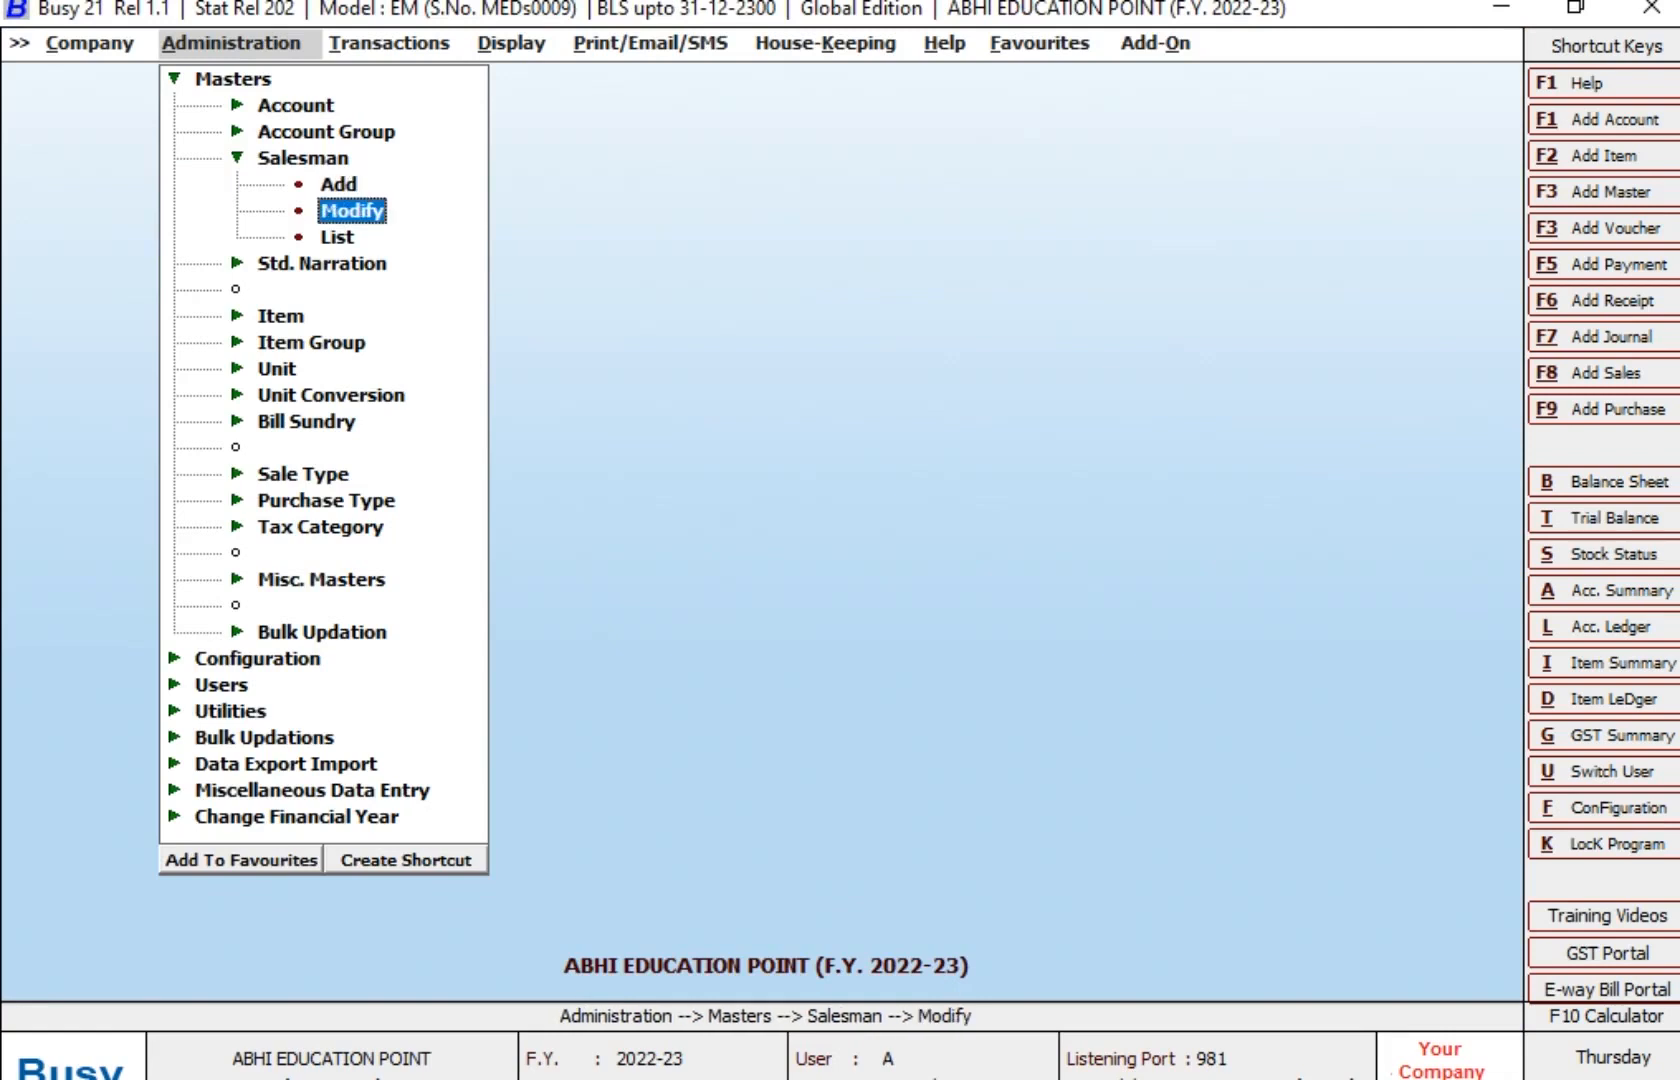
pyautogui.press('Down')
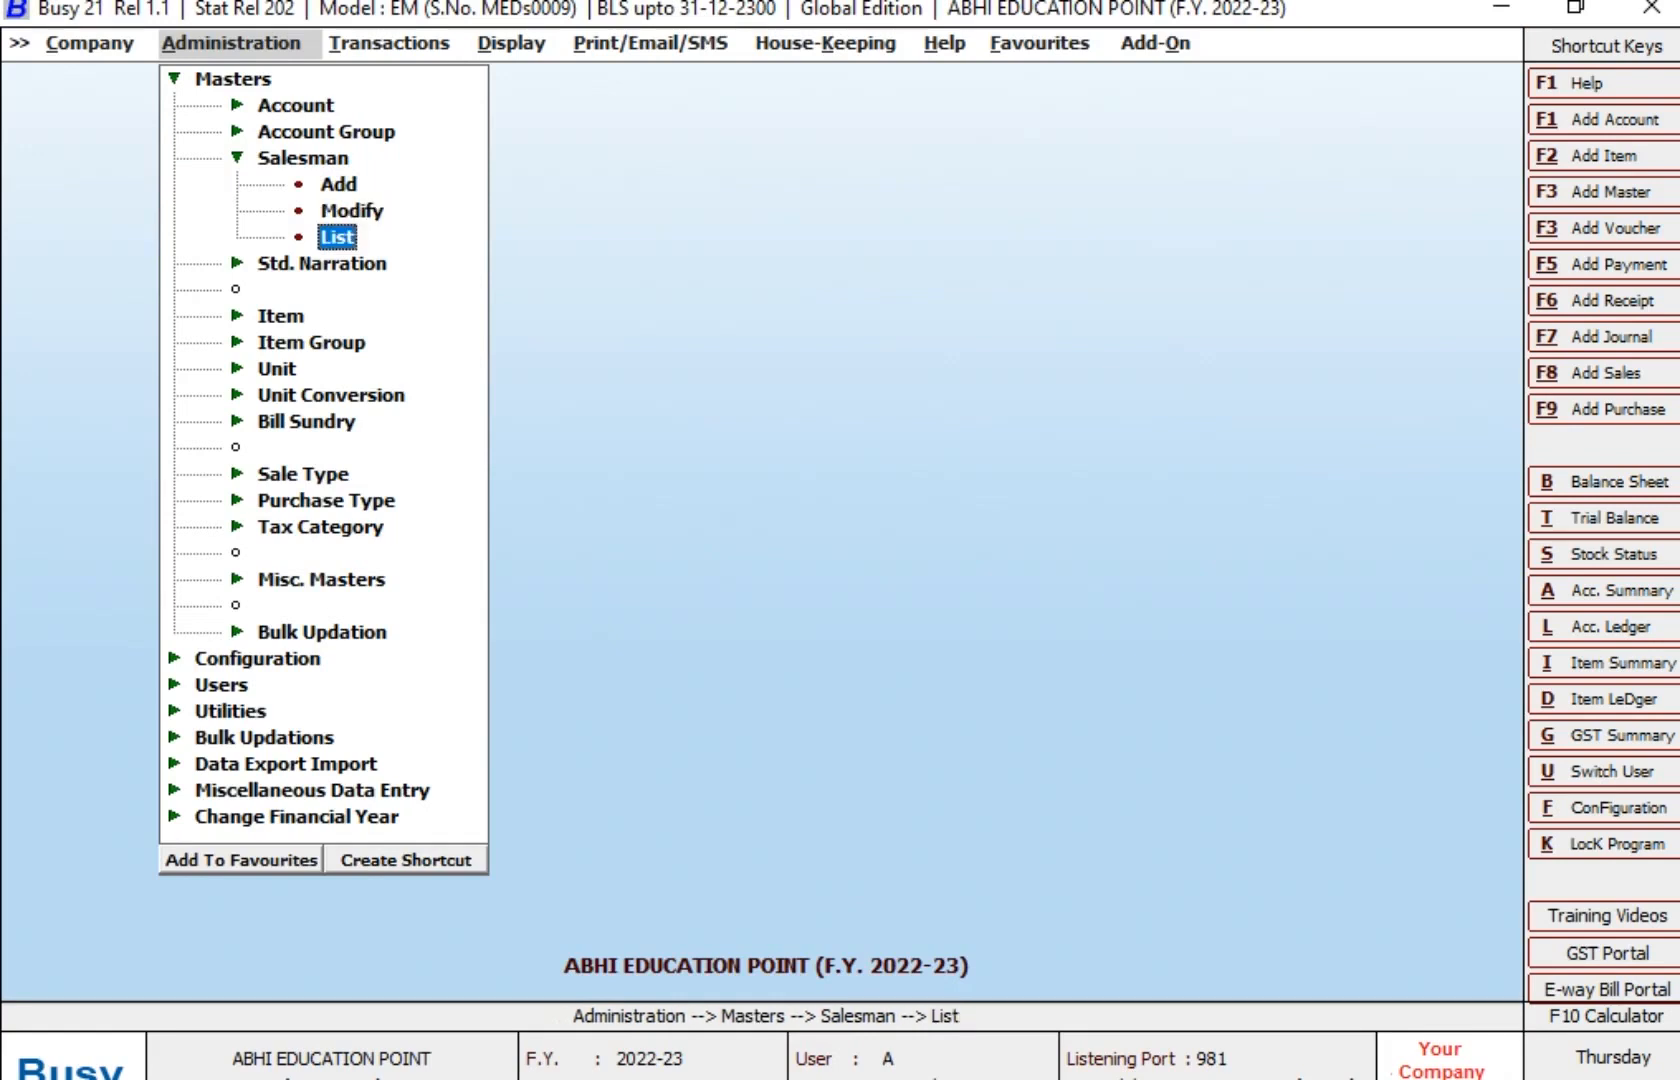
pyautogui.press('Return')
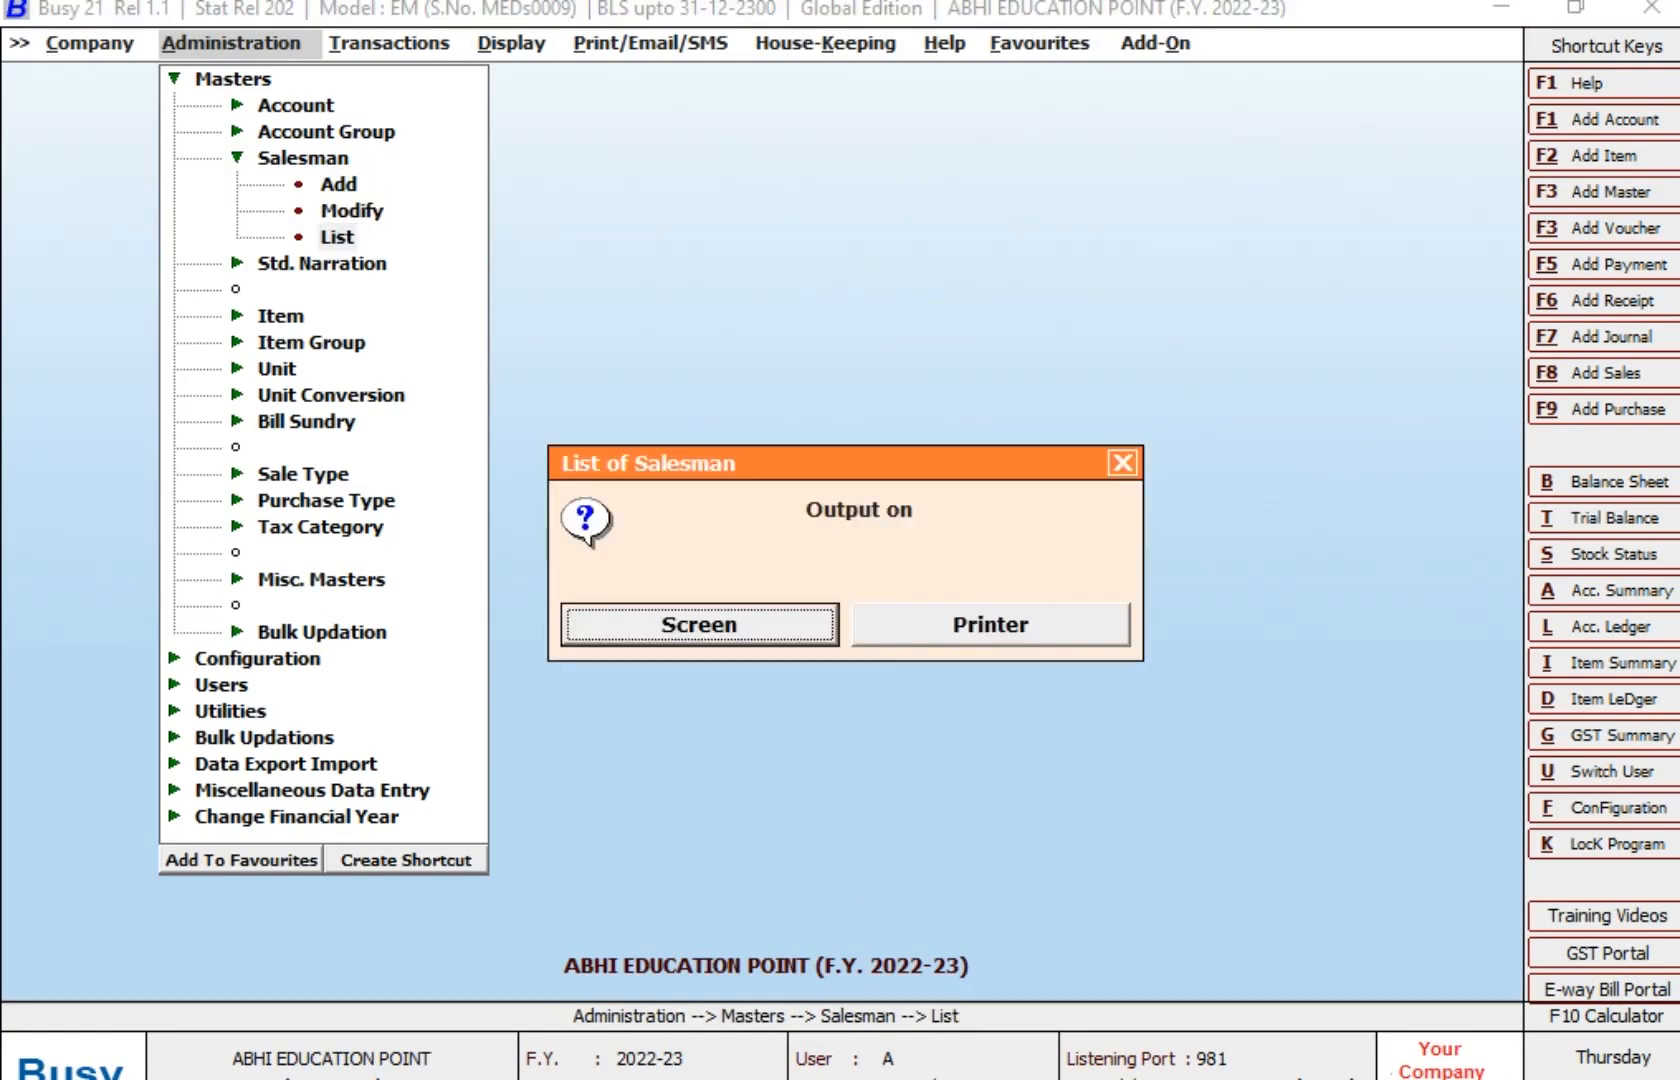
pyautogui.press('Return')
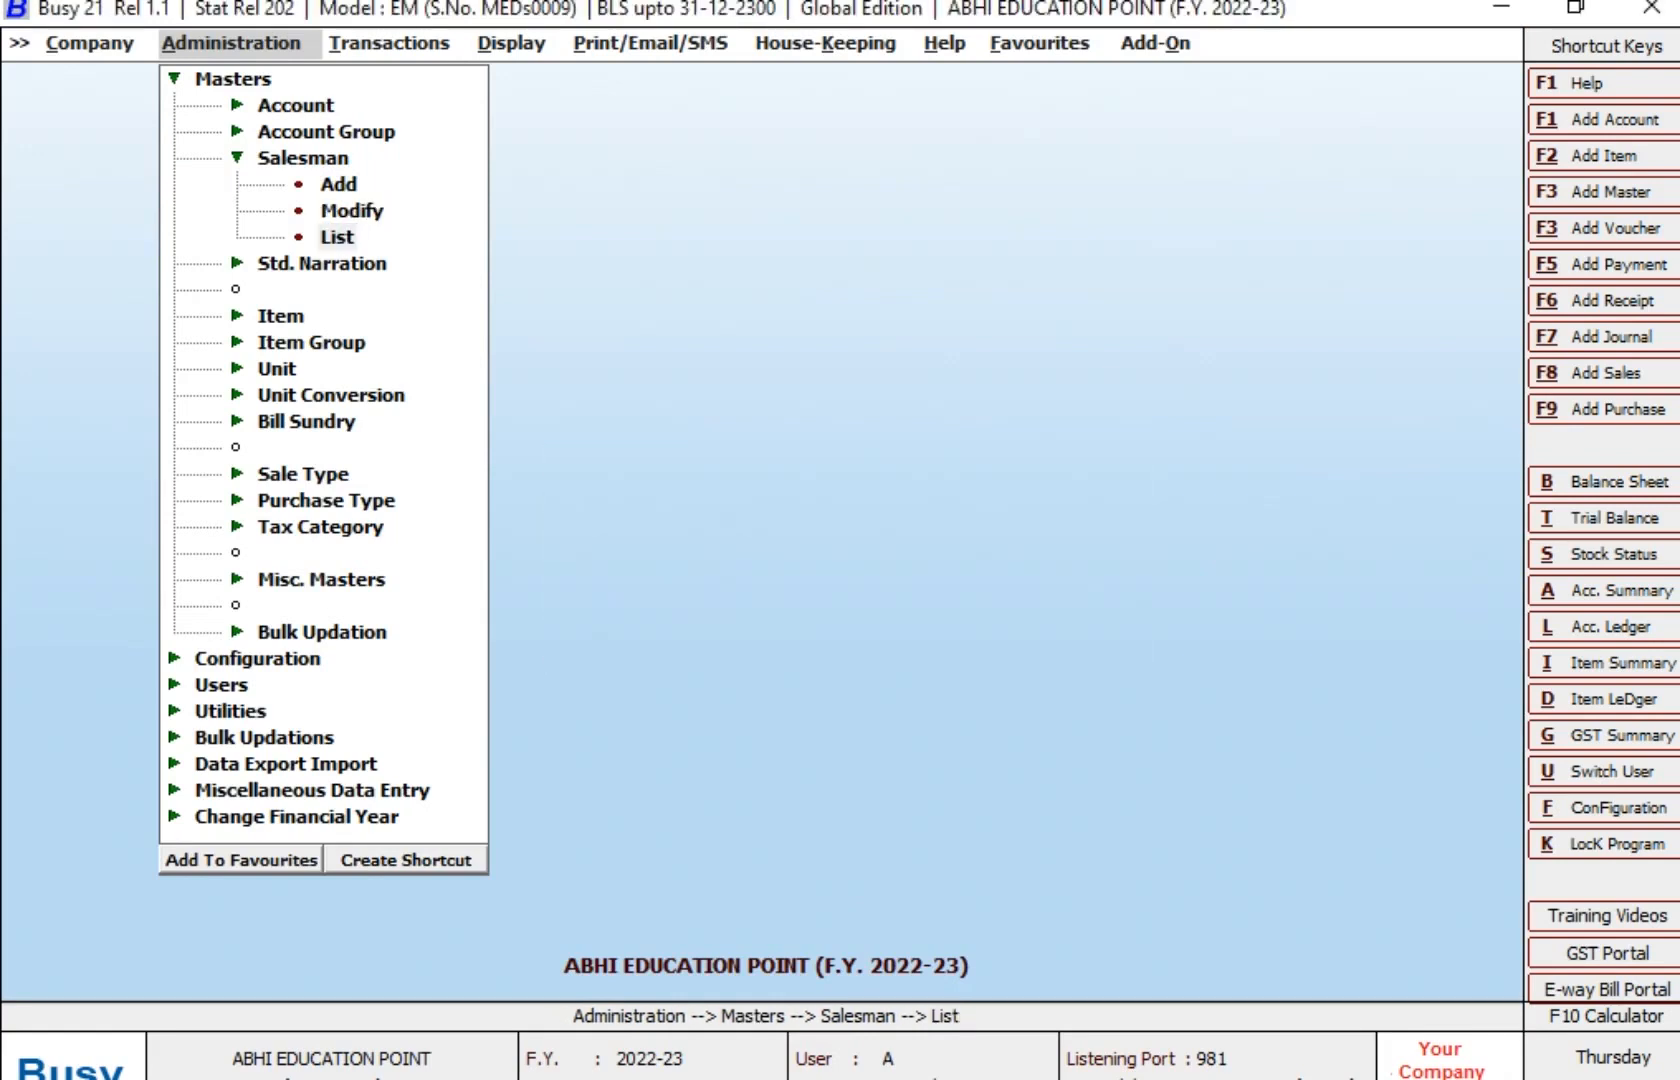
pyautogui.press('Down')
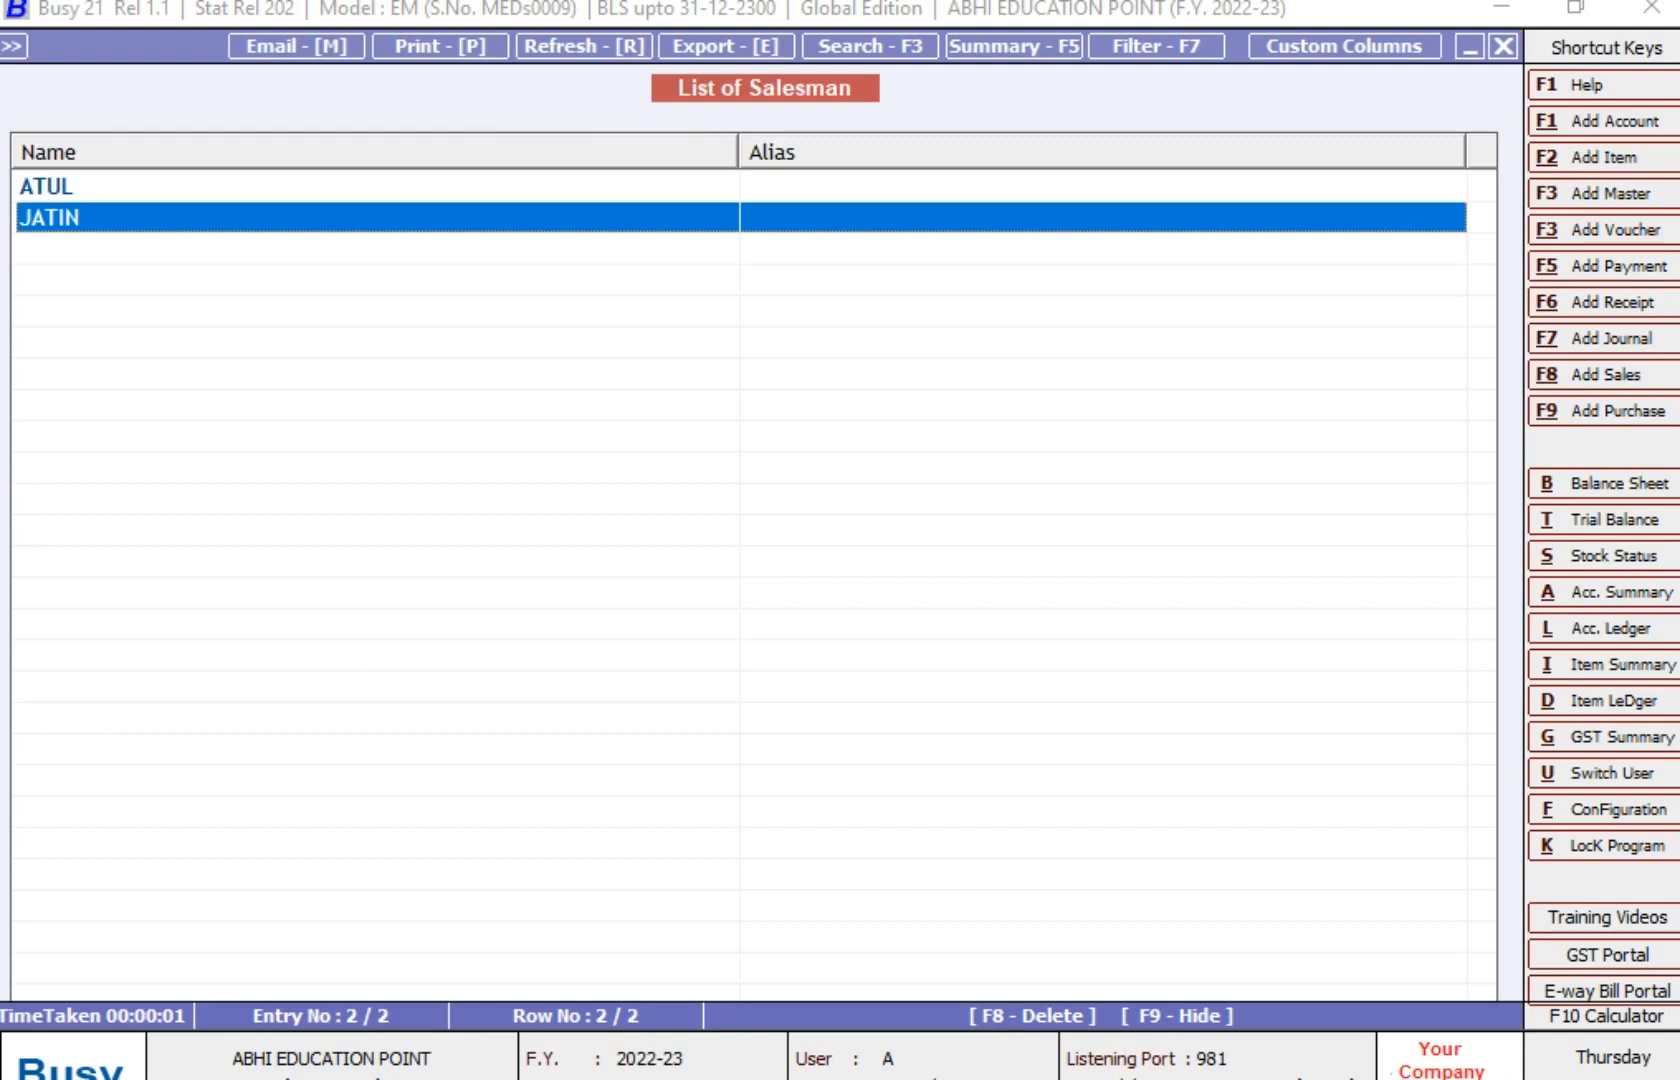
pyautogui.press('Escape')
pyautogui.press('Escape')
pyautogui.press('Escape')
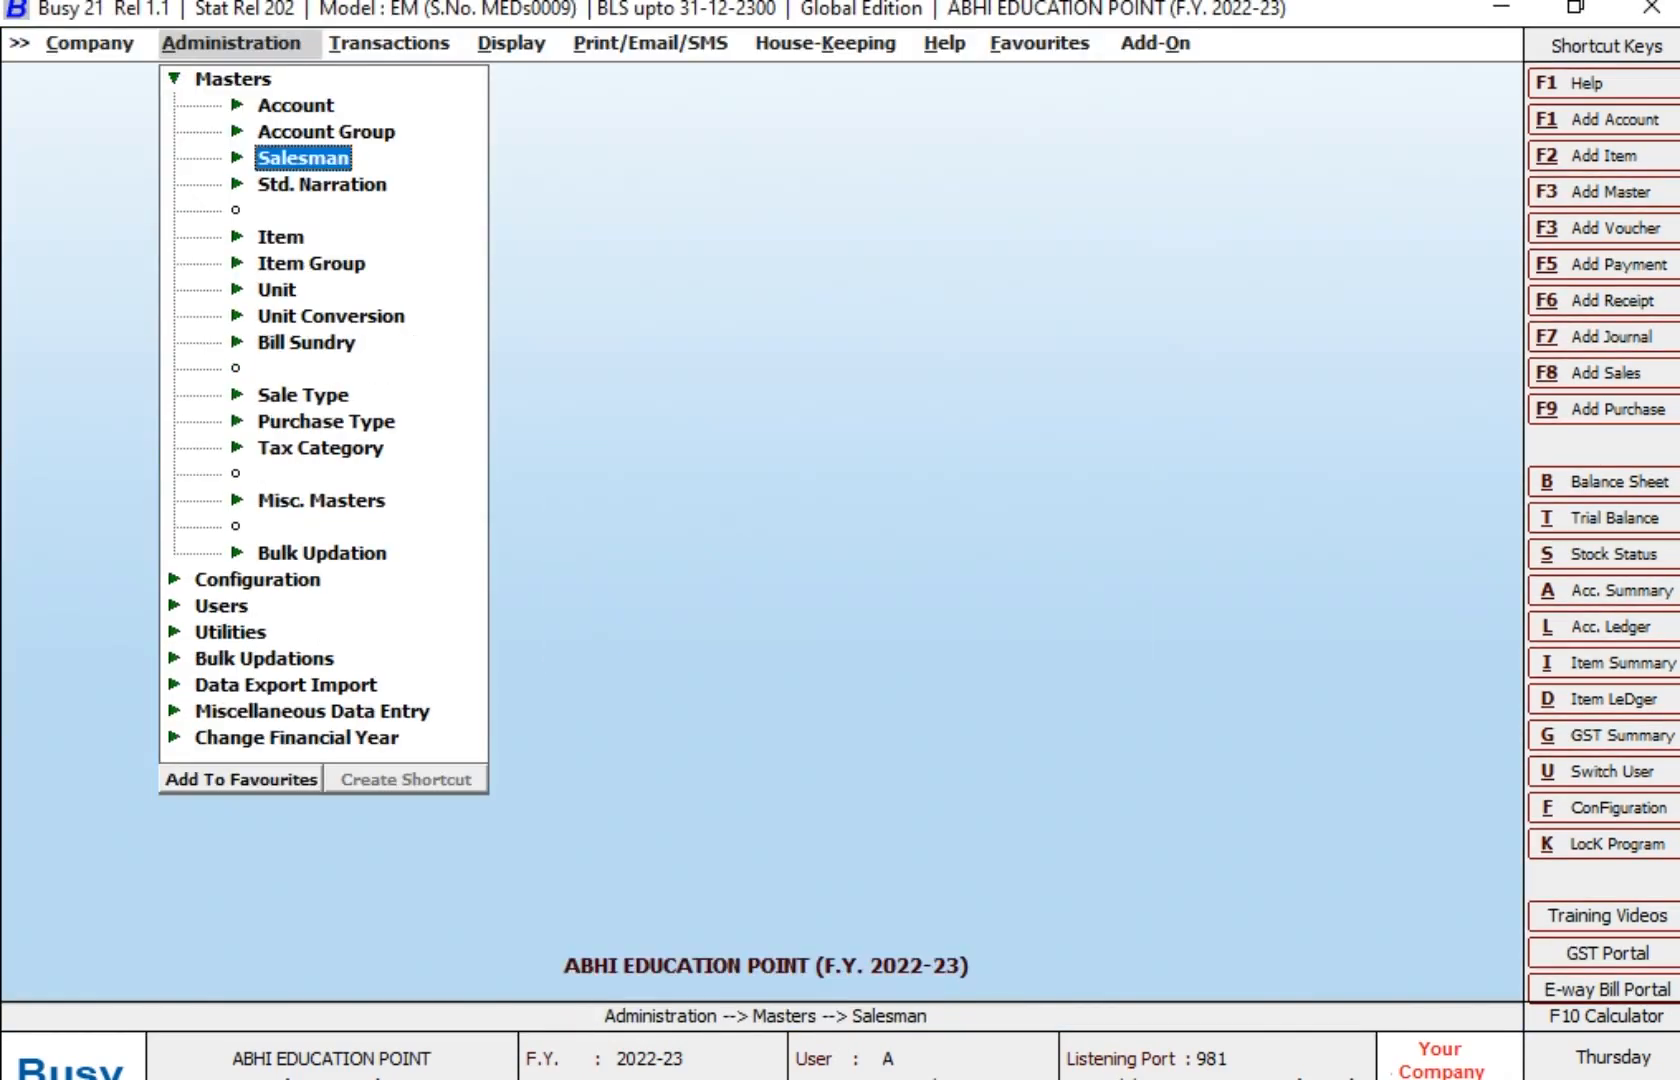
pyautogui.press('Return')
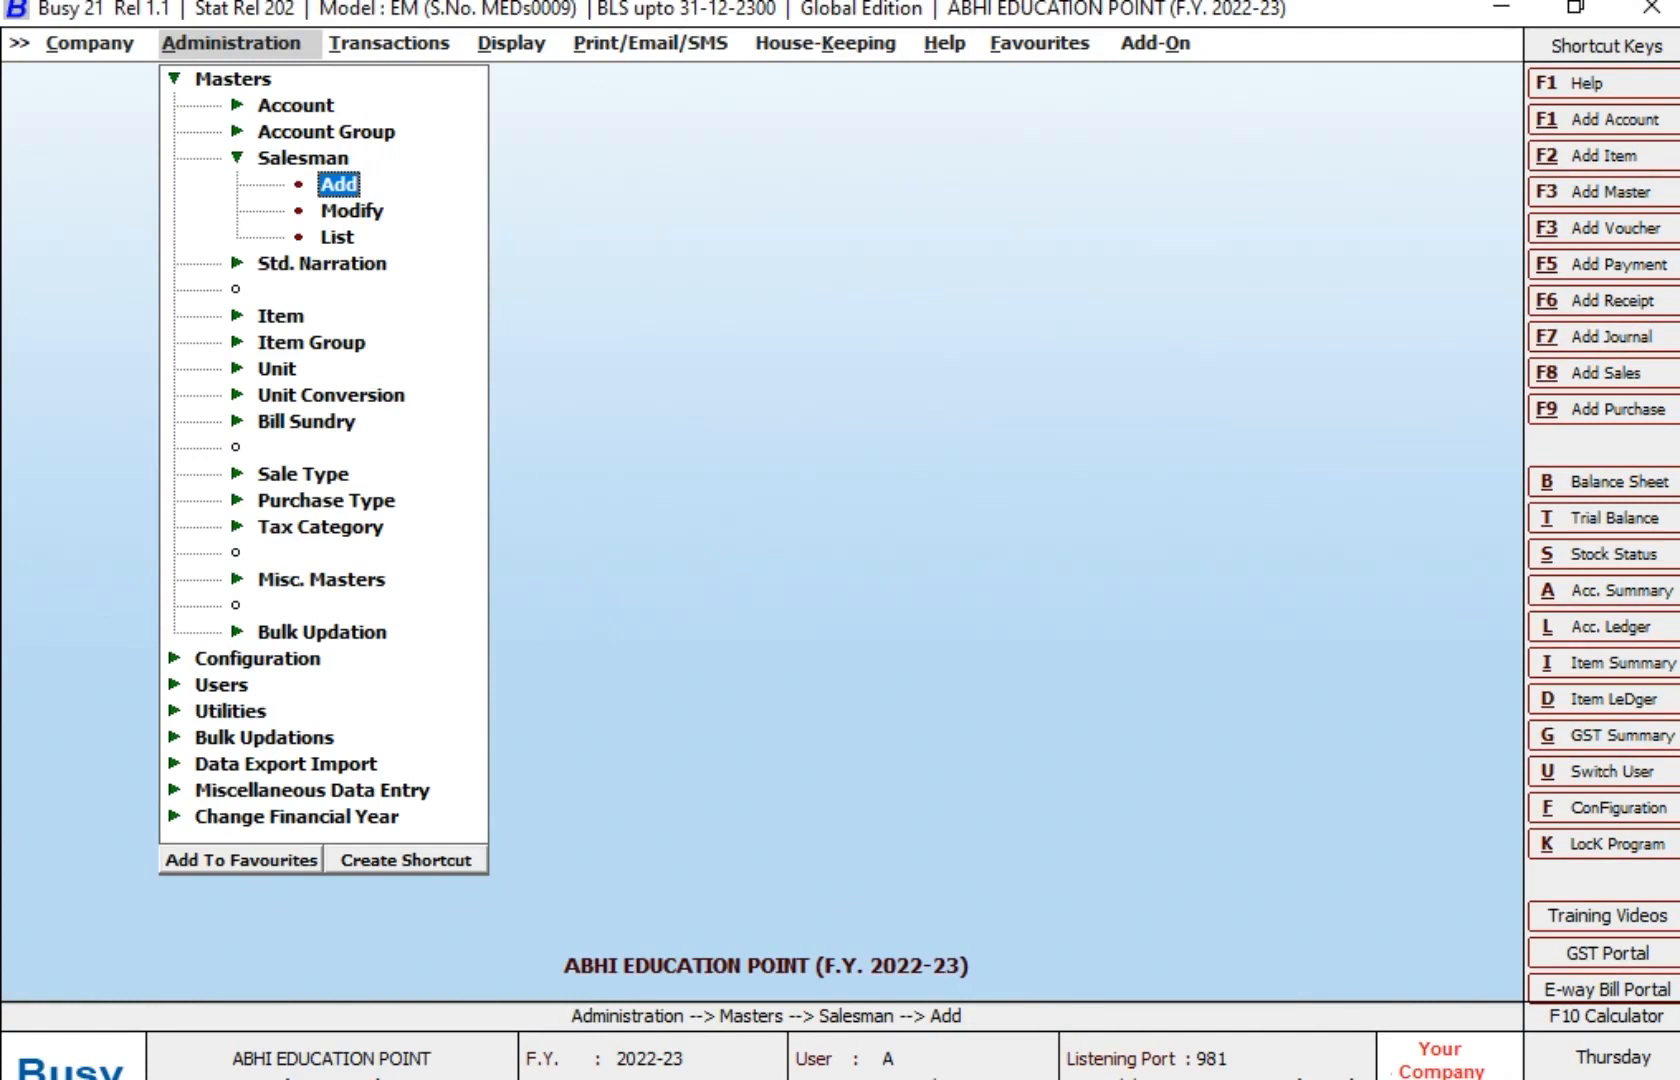
pyautogui.press('Down')
pyautogui.press('Down')
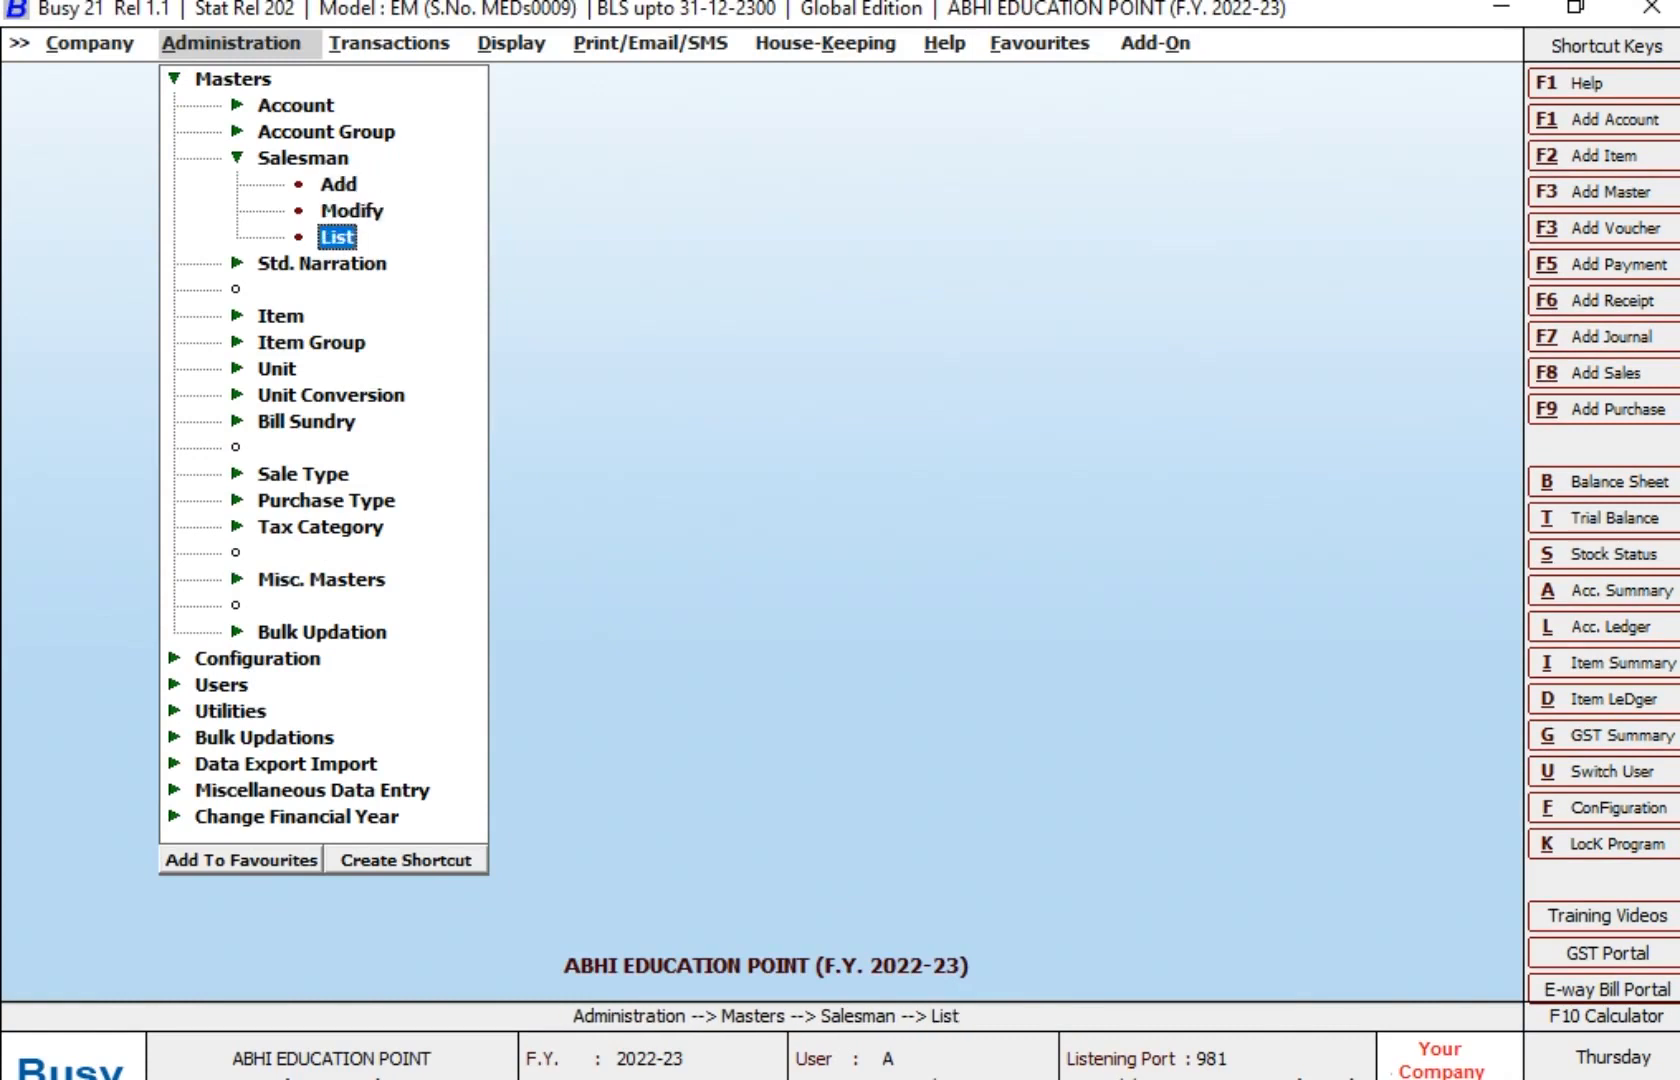
# Start a new sales voucher in the Main series and date it 16-01-2023
pyautogui.hotkey('alt', 'd')
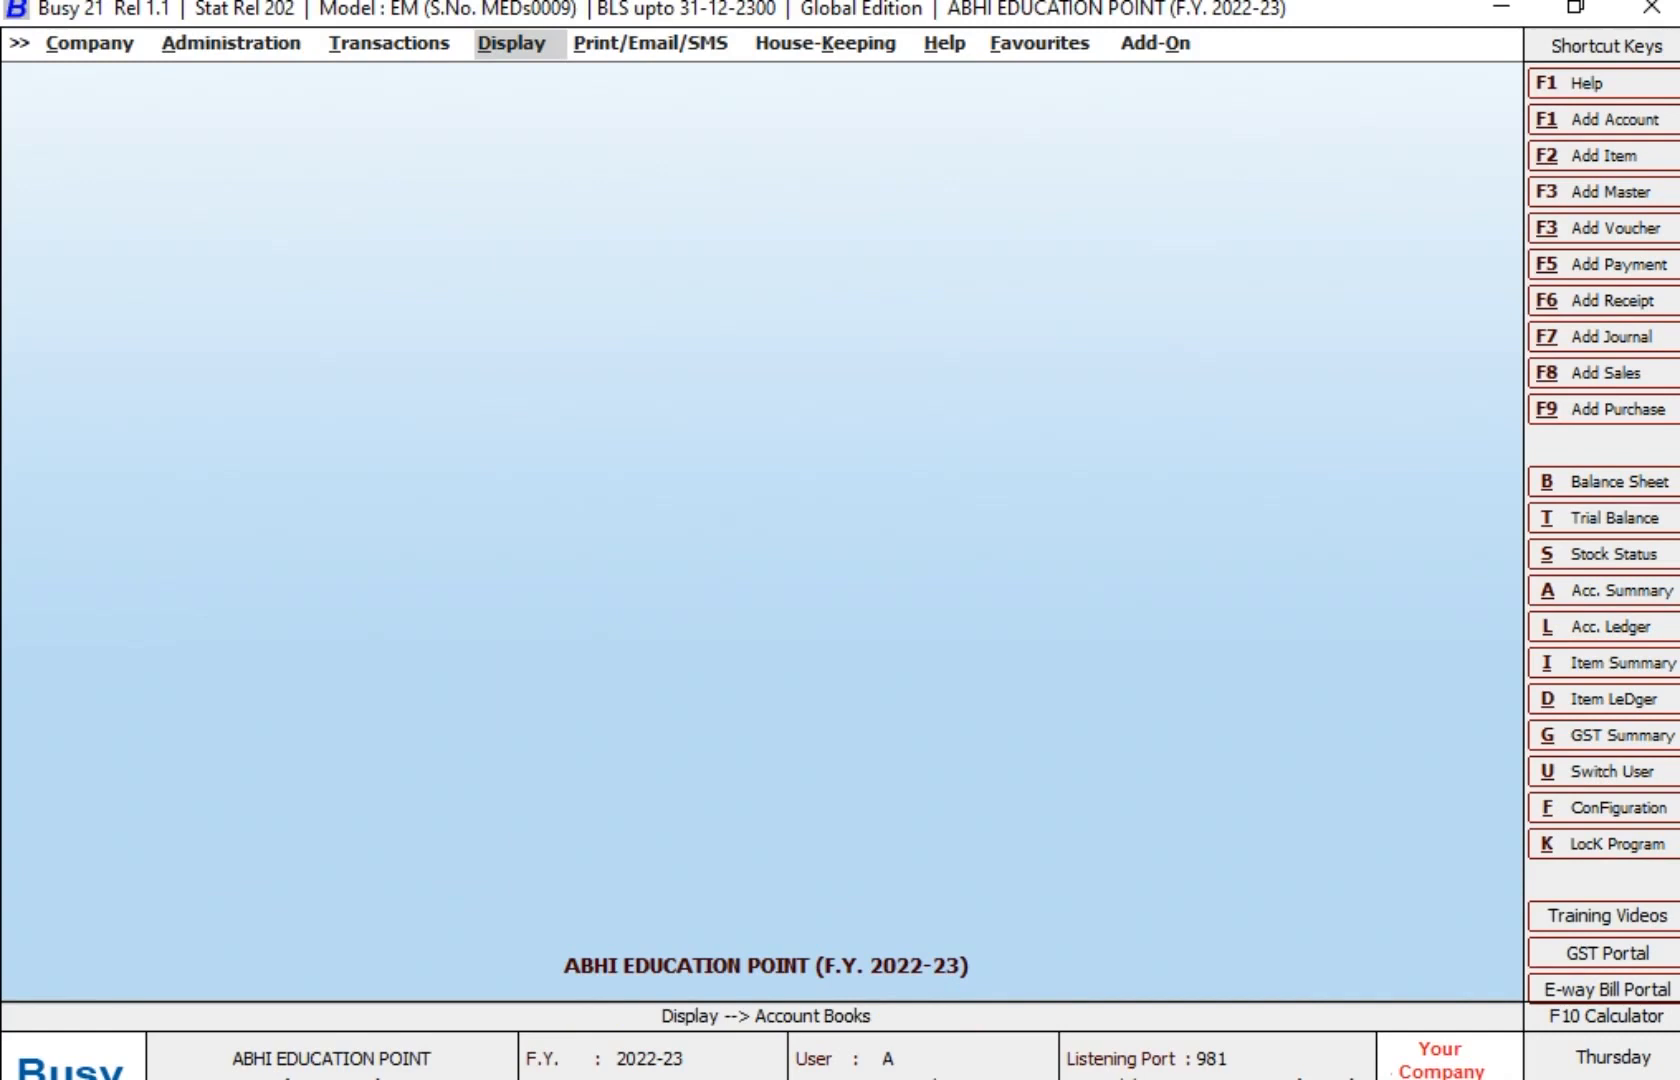
pyautogui.hotkey('alt', 't')
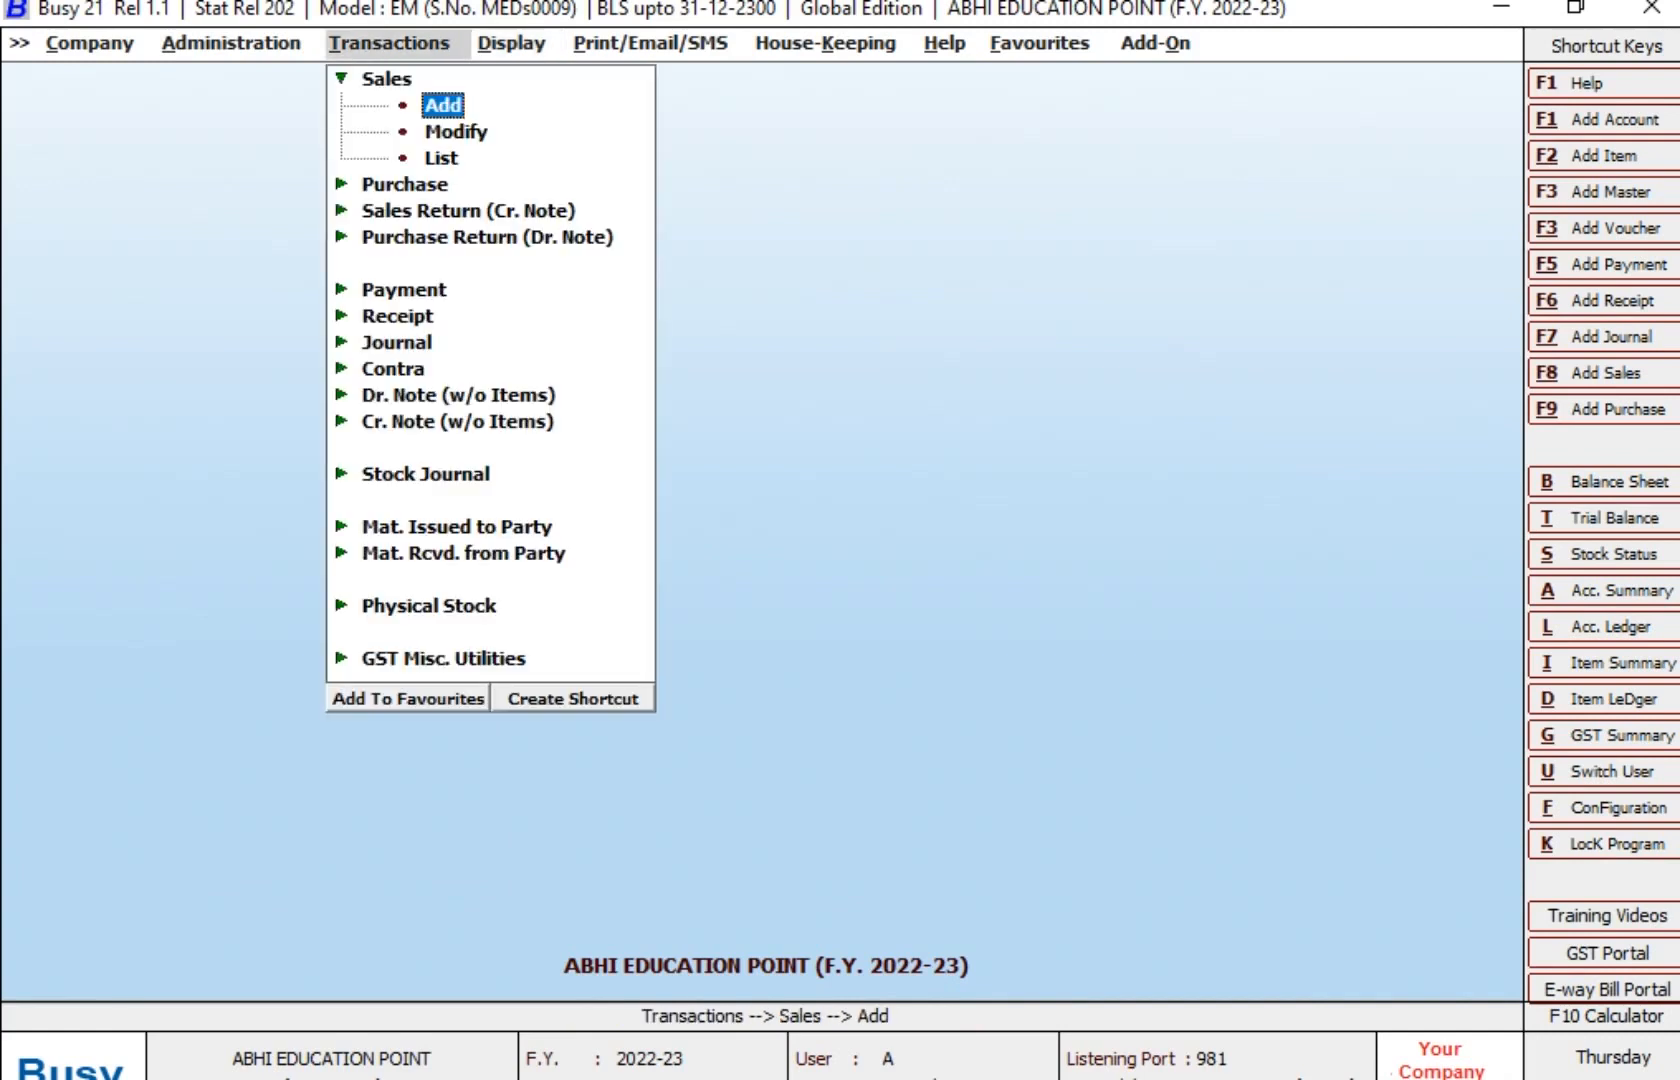
pyautogui.press('Return')
pyautogui.press('Return')
pyautogui.write('1')
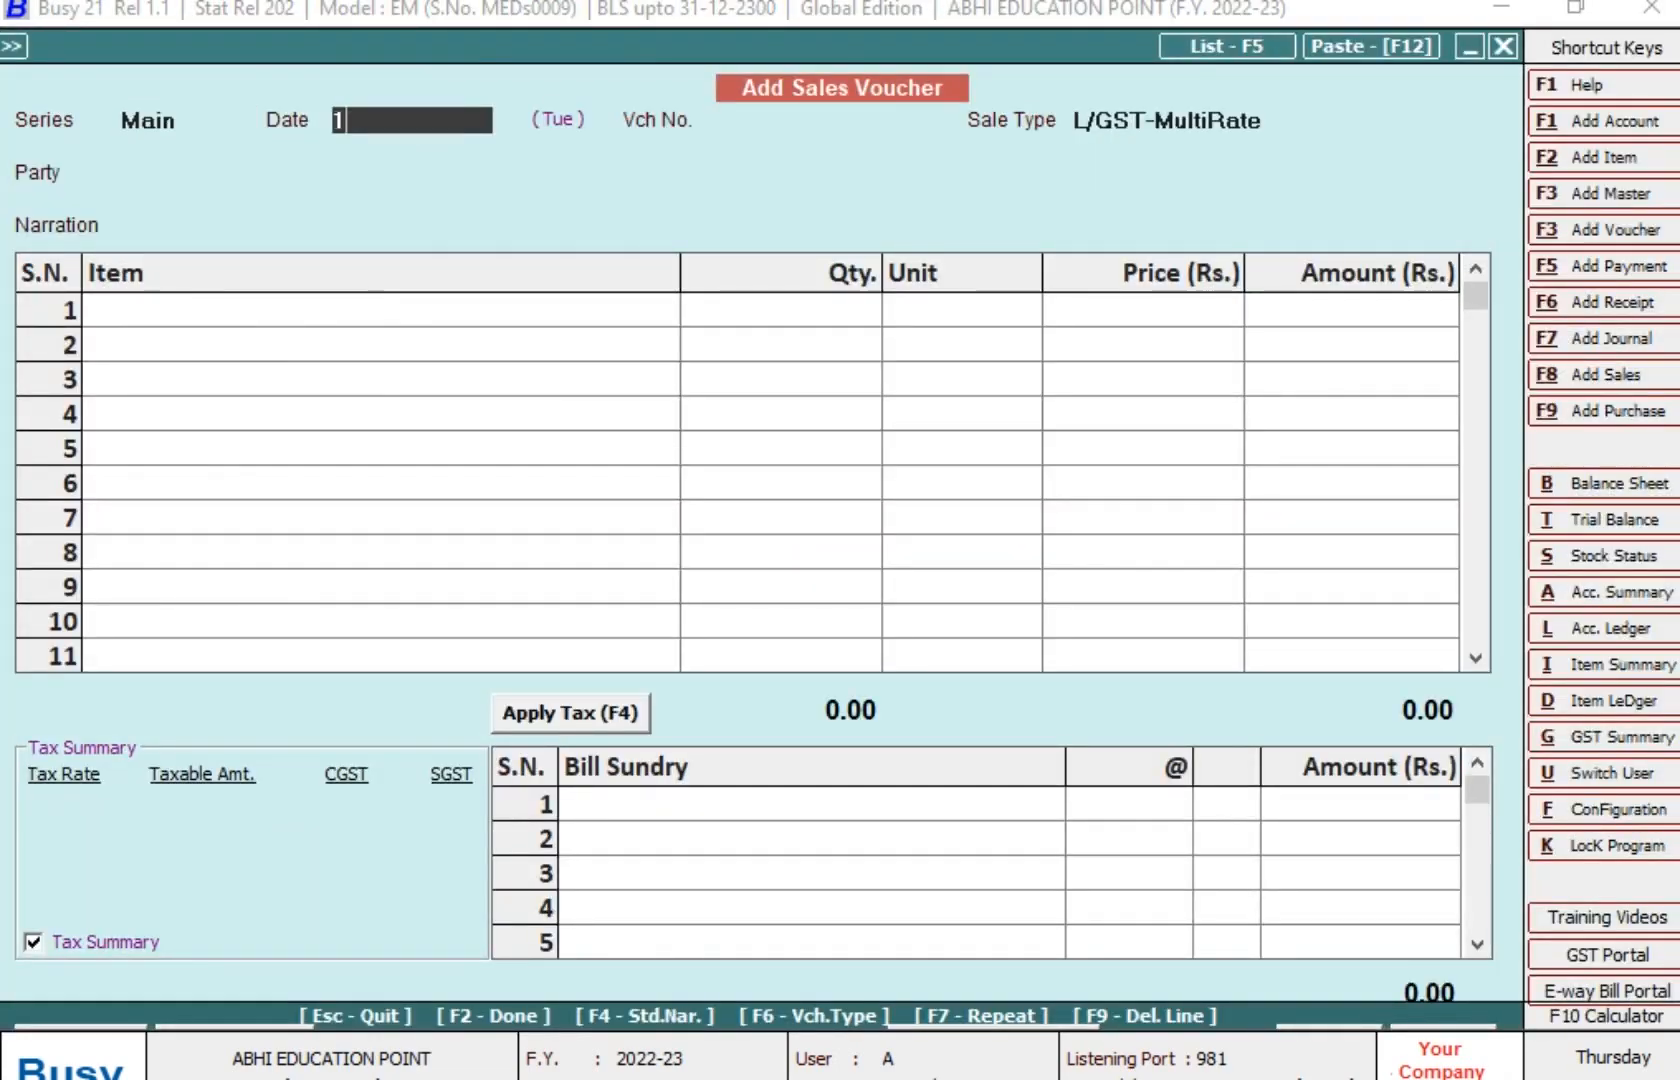
pyautogui.write('6-01')
pyautogui.press('Return')
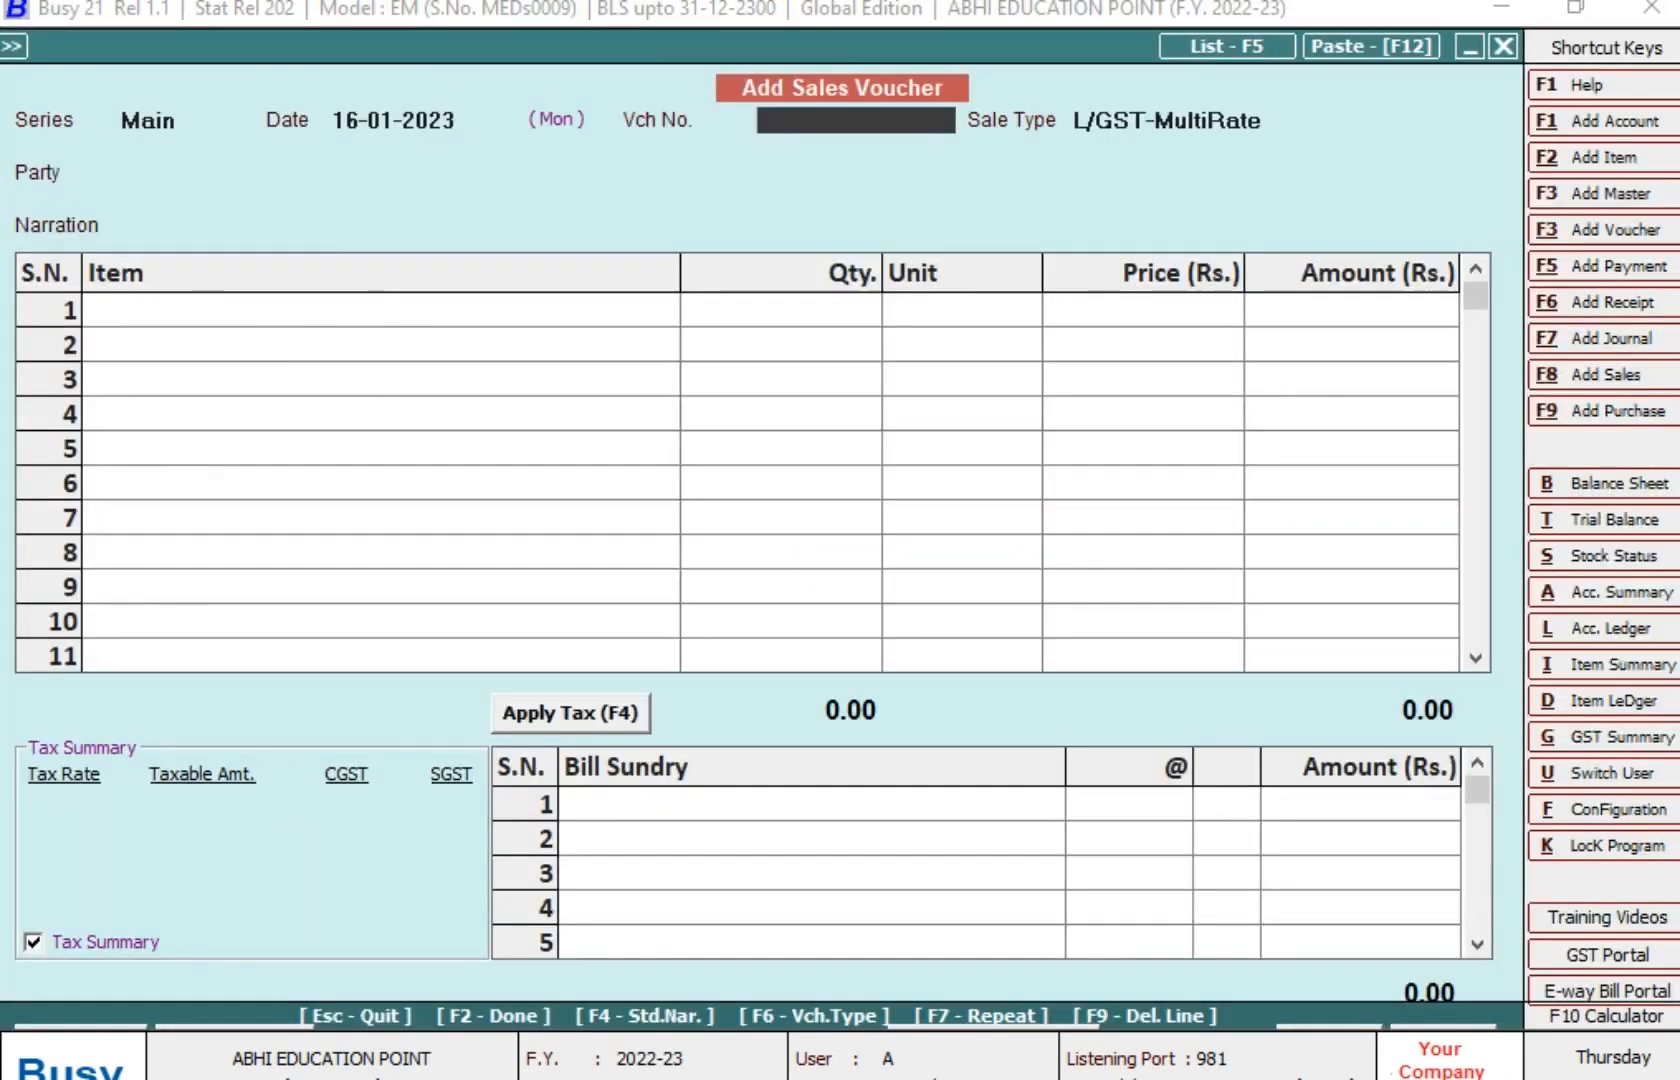
# Fill in the voucher header with number 256, sale type L/GST-MultiRate and party SHAGUN ENTERPRISES, leaving the narration blank
pyautogui.write('256')
pyautogui.press('Return')
pyautogui.press('Return')
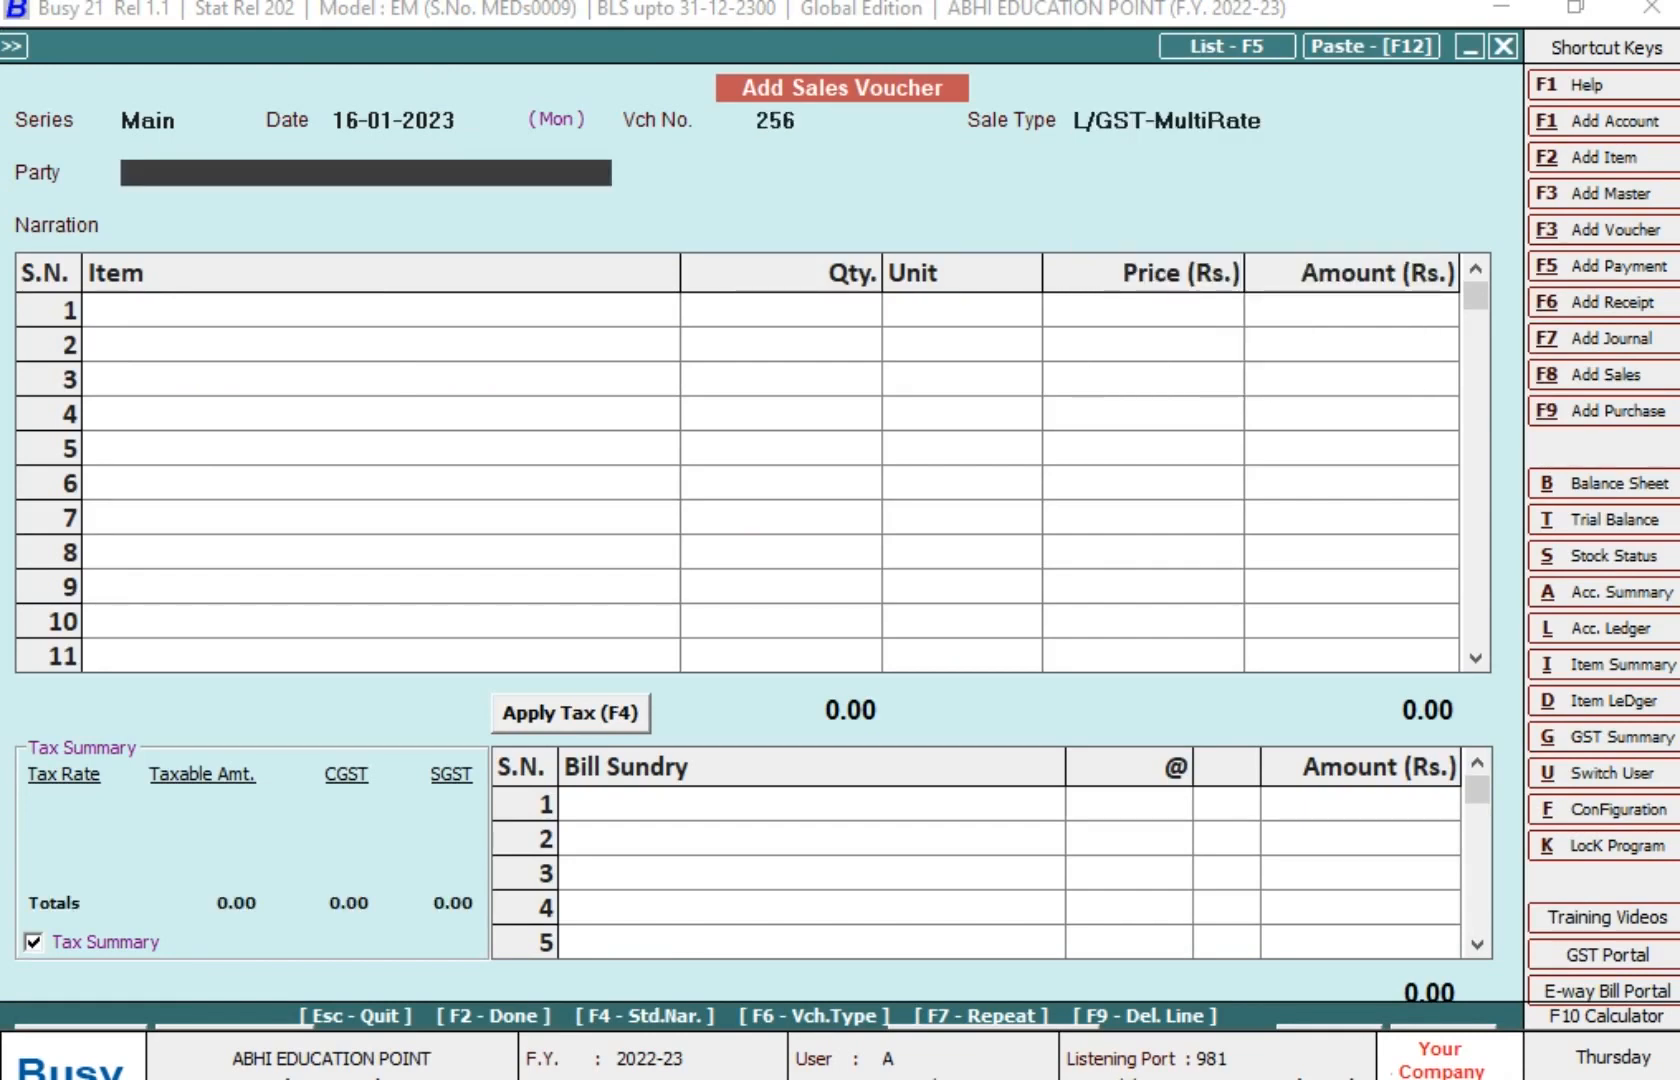
pyautogui.hotkey('shift', 'Tab')
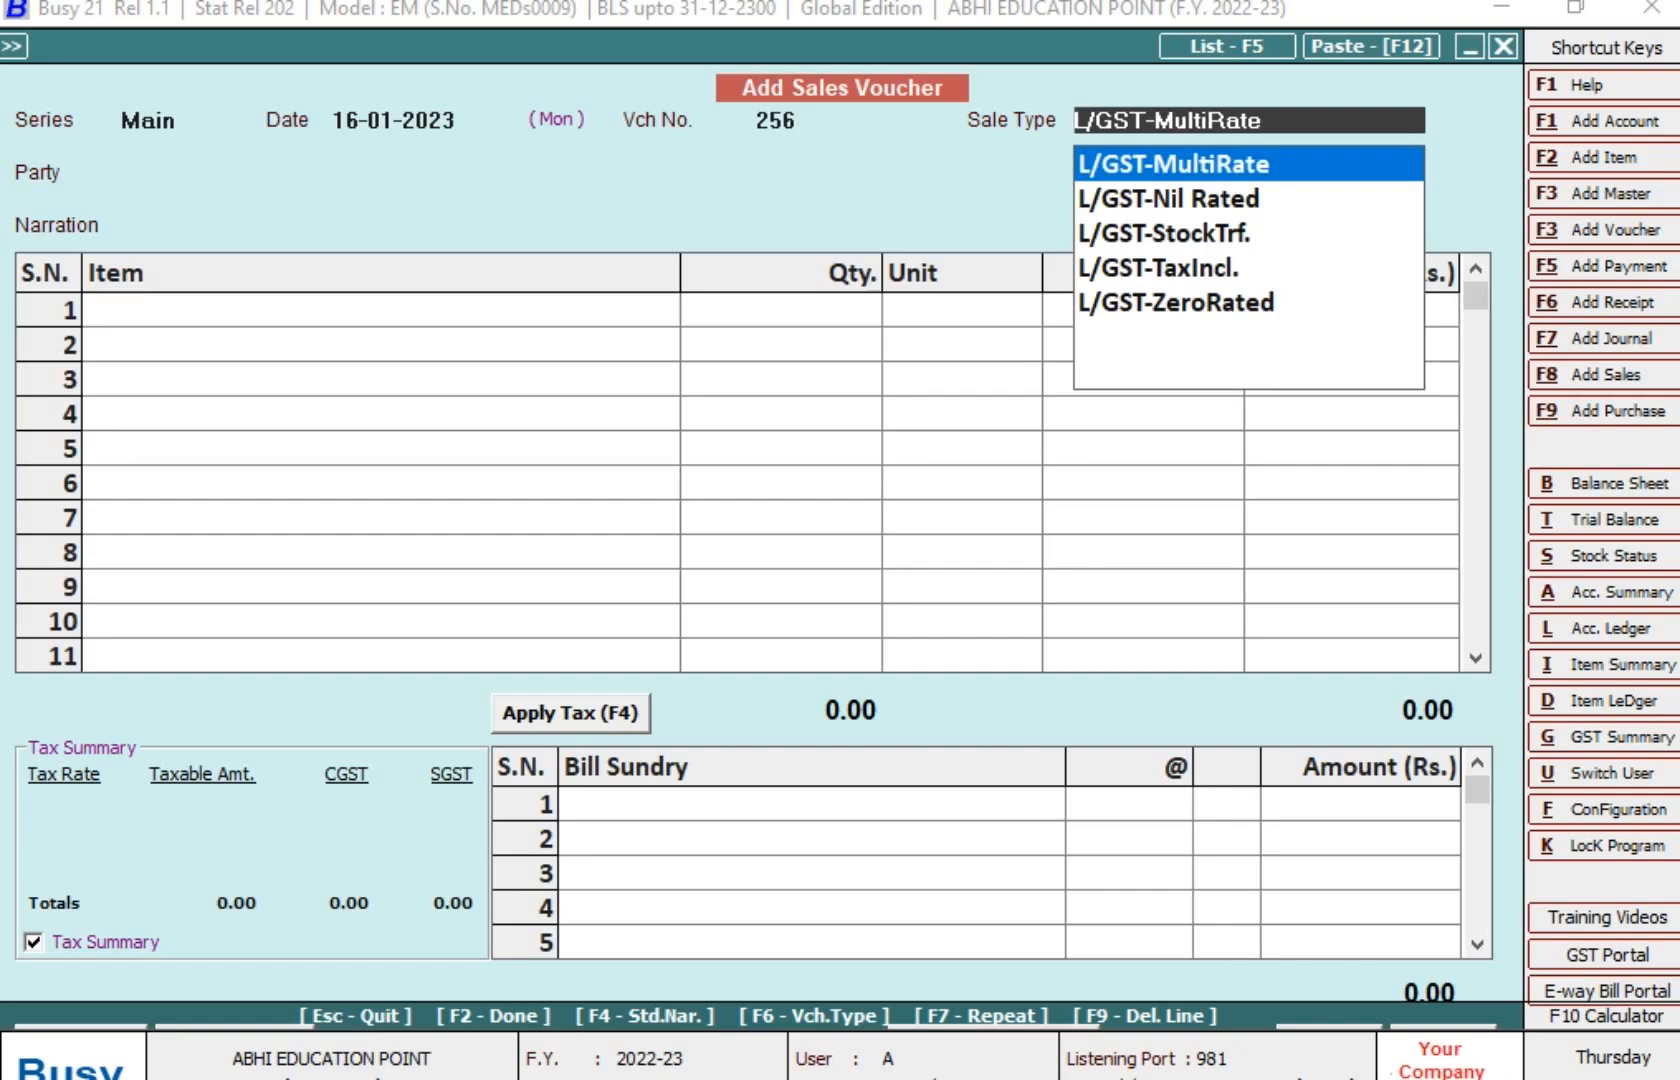
pyautogui.press('Return')
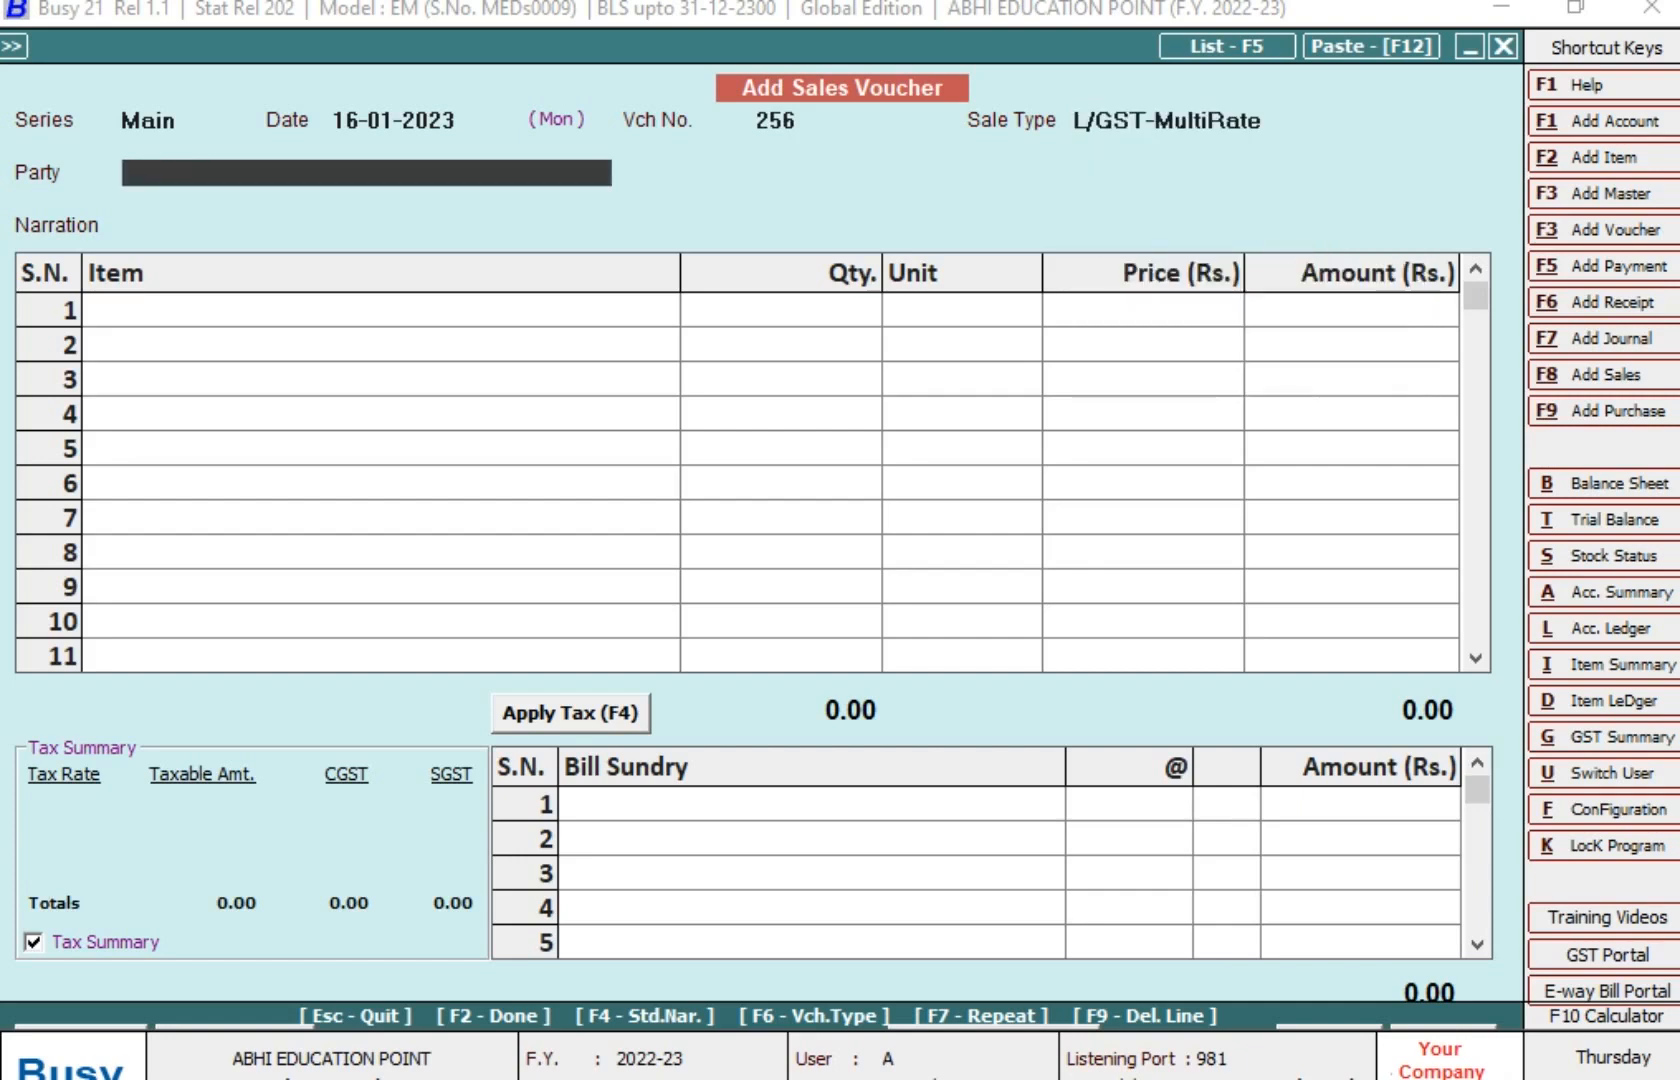
pyautogui.write('SH')
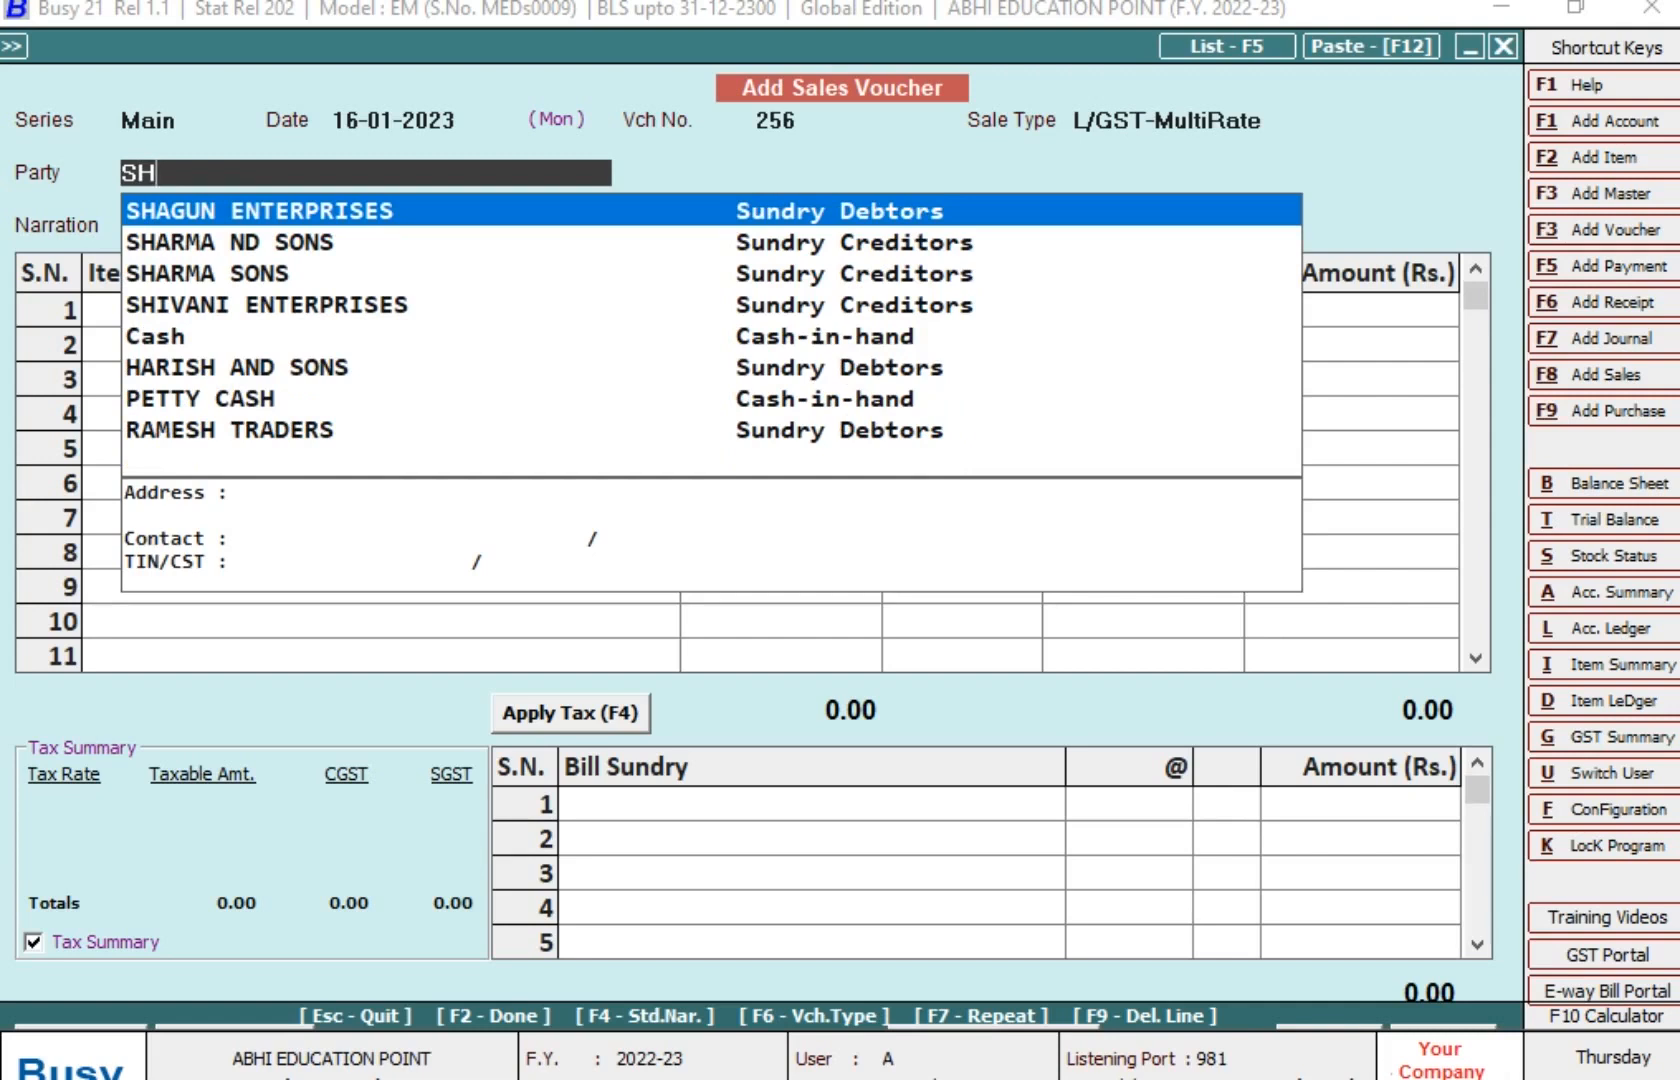
pyautogui.press('Return')
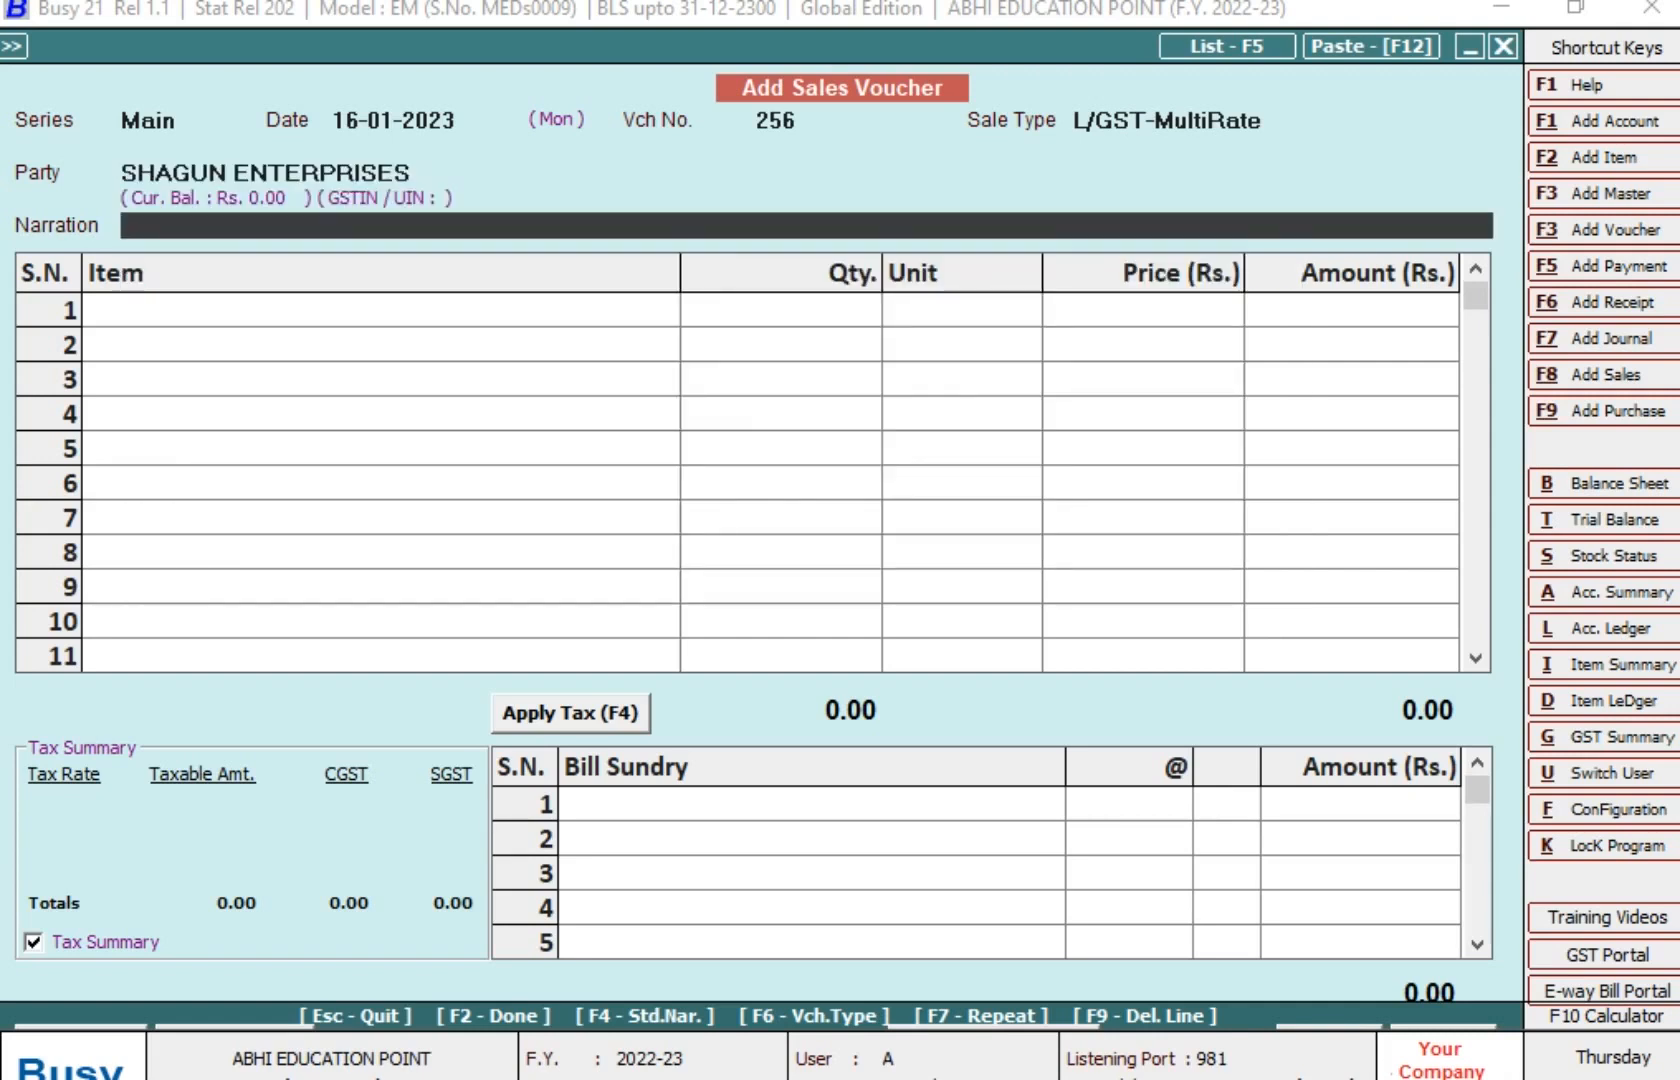
pyautogui.press('Return')
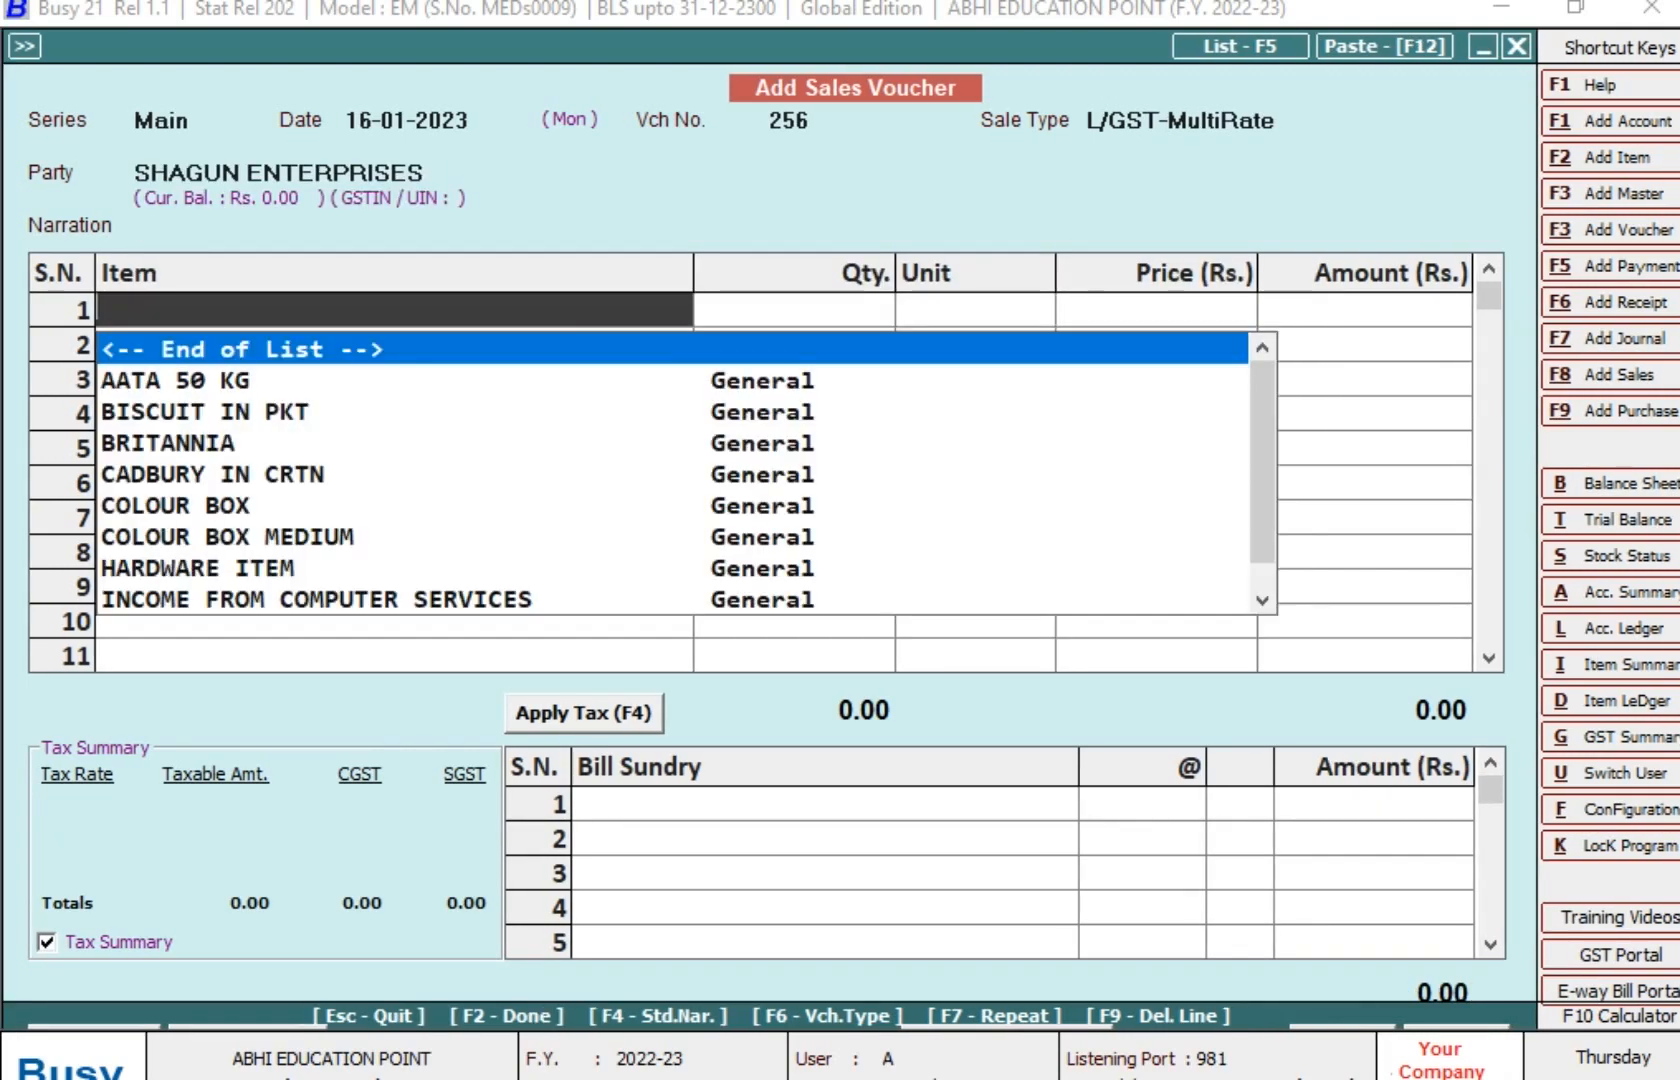
# Add the item MOUSE with quantity 20 Pcs. at a price of 180, continuing despite negative stock
pyautogui.write('MOU')
pyautogui.press('Return')
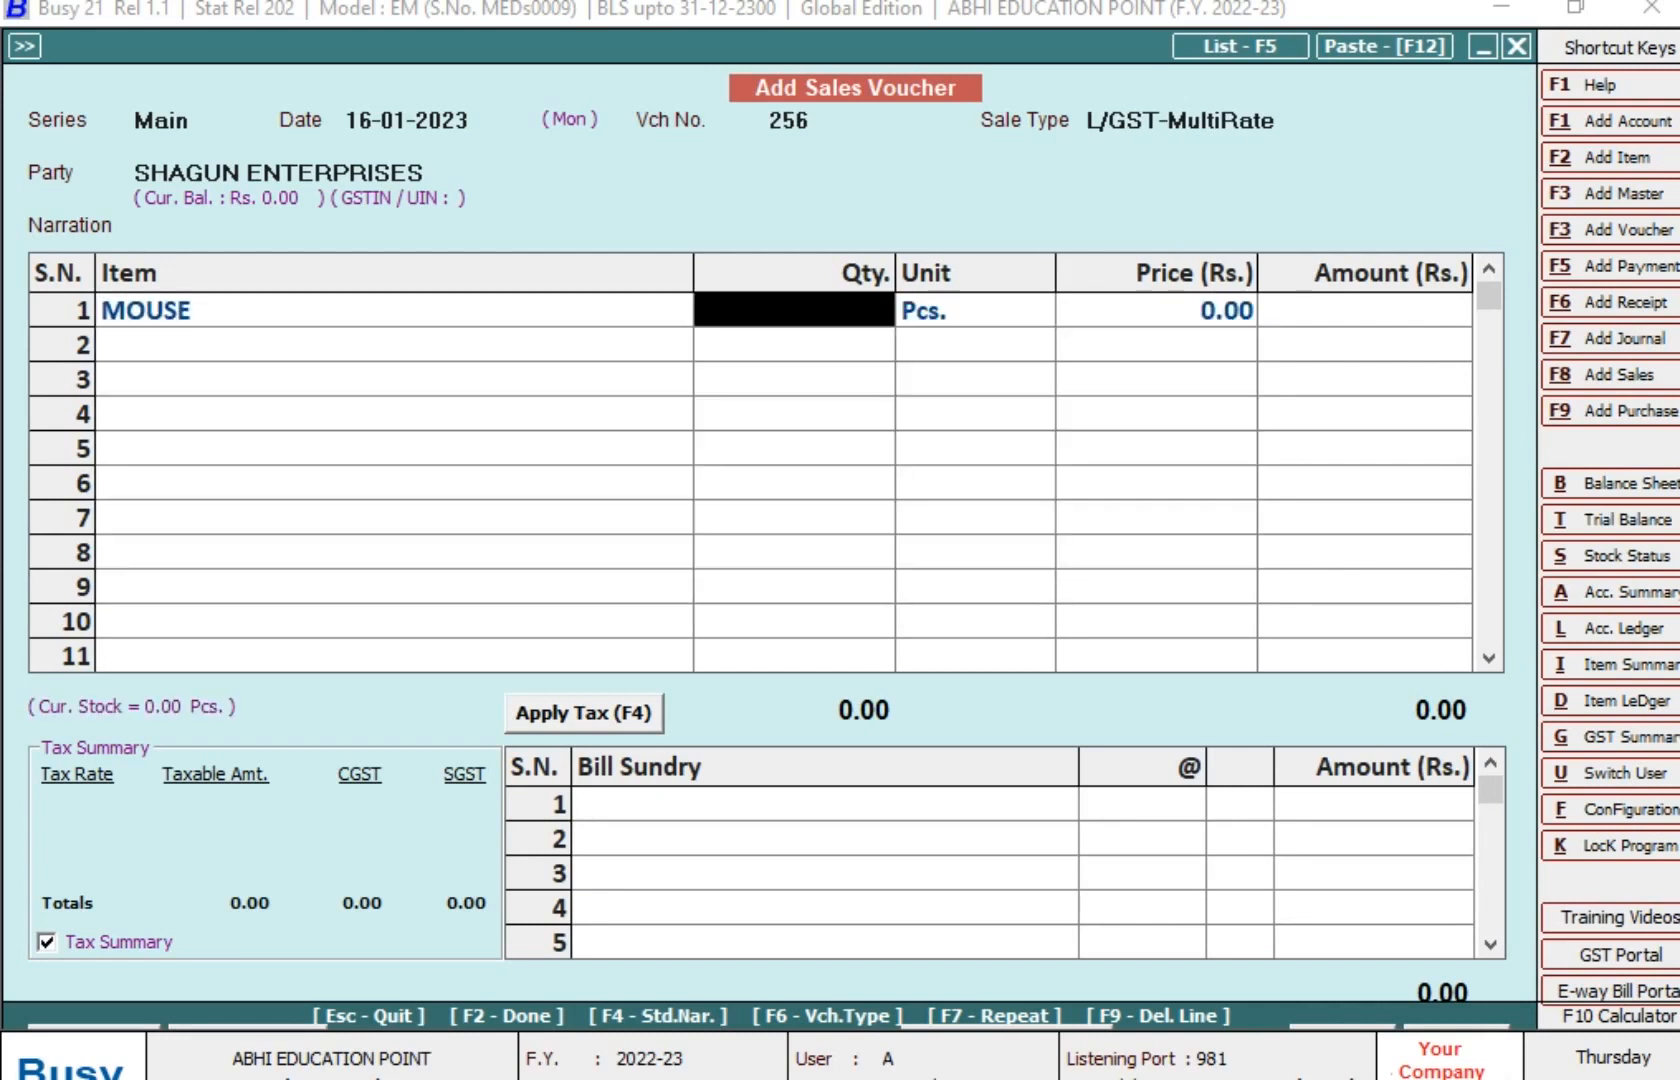
pyautogui.write('20')
pyautogui.press('Return')
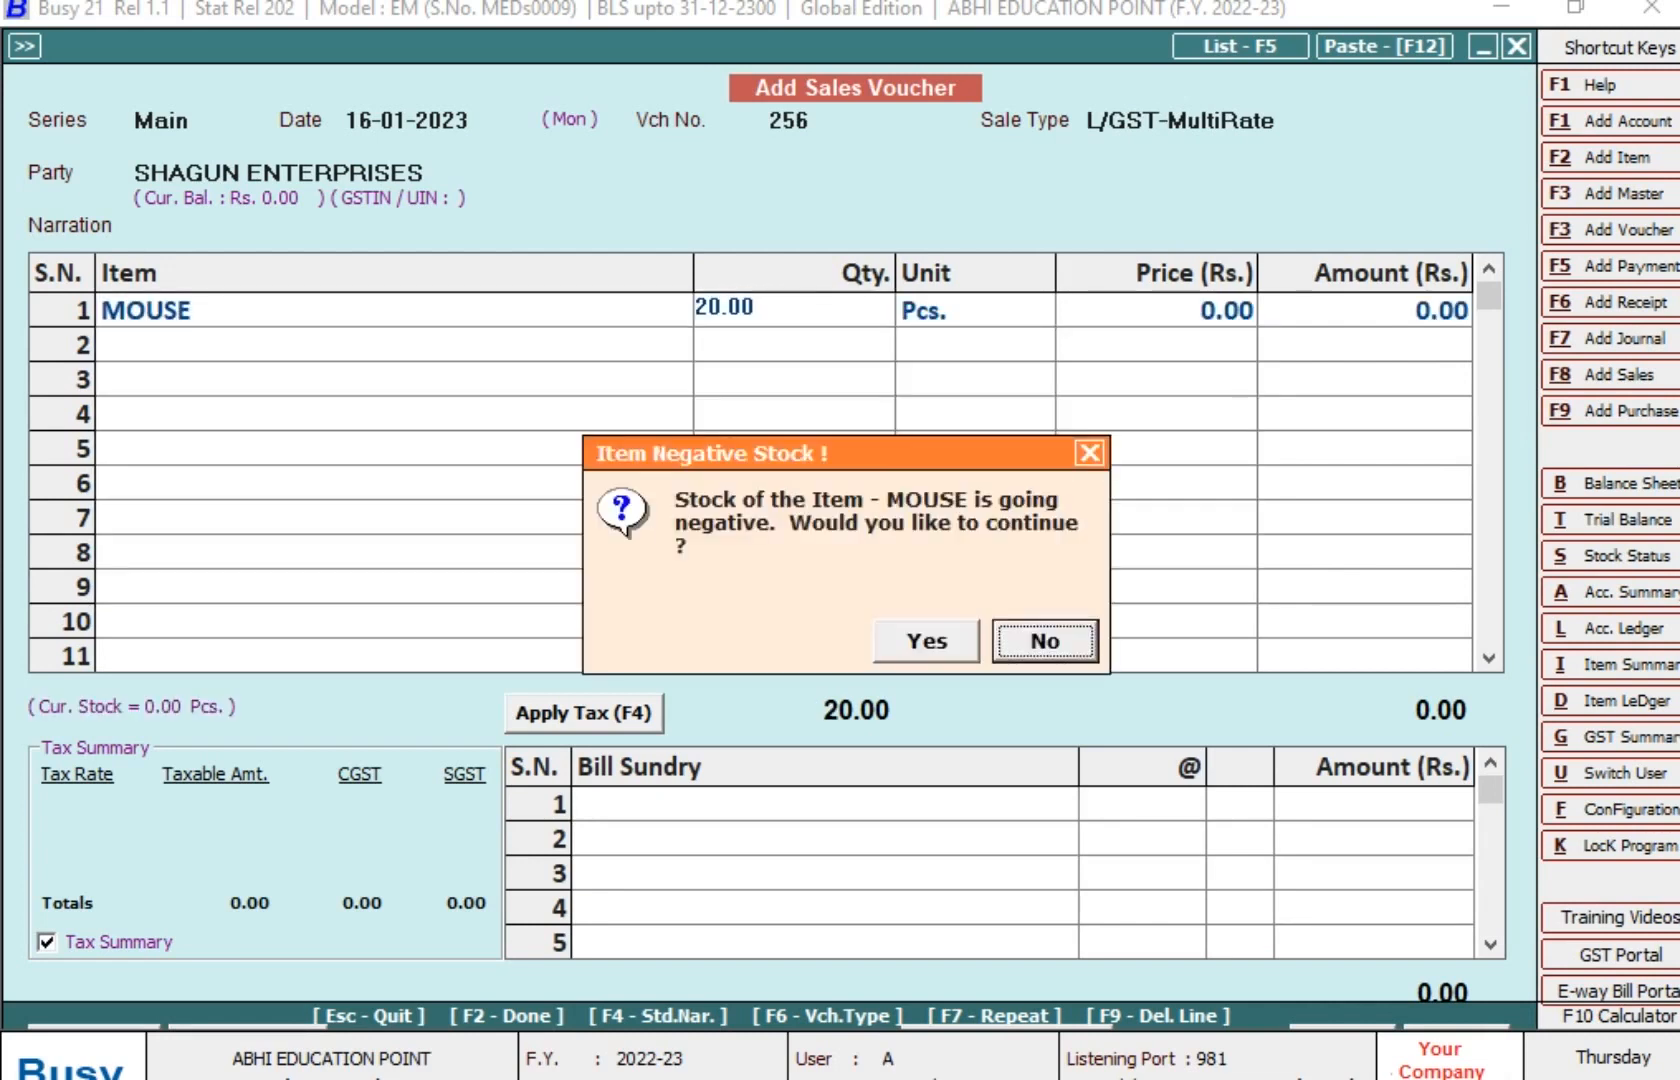
pyautogui.press('Return')
pyautogui.press('Return')
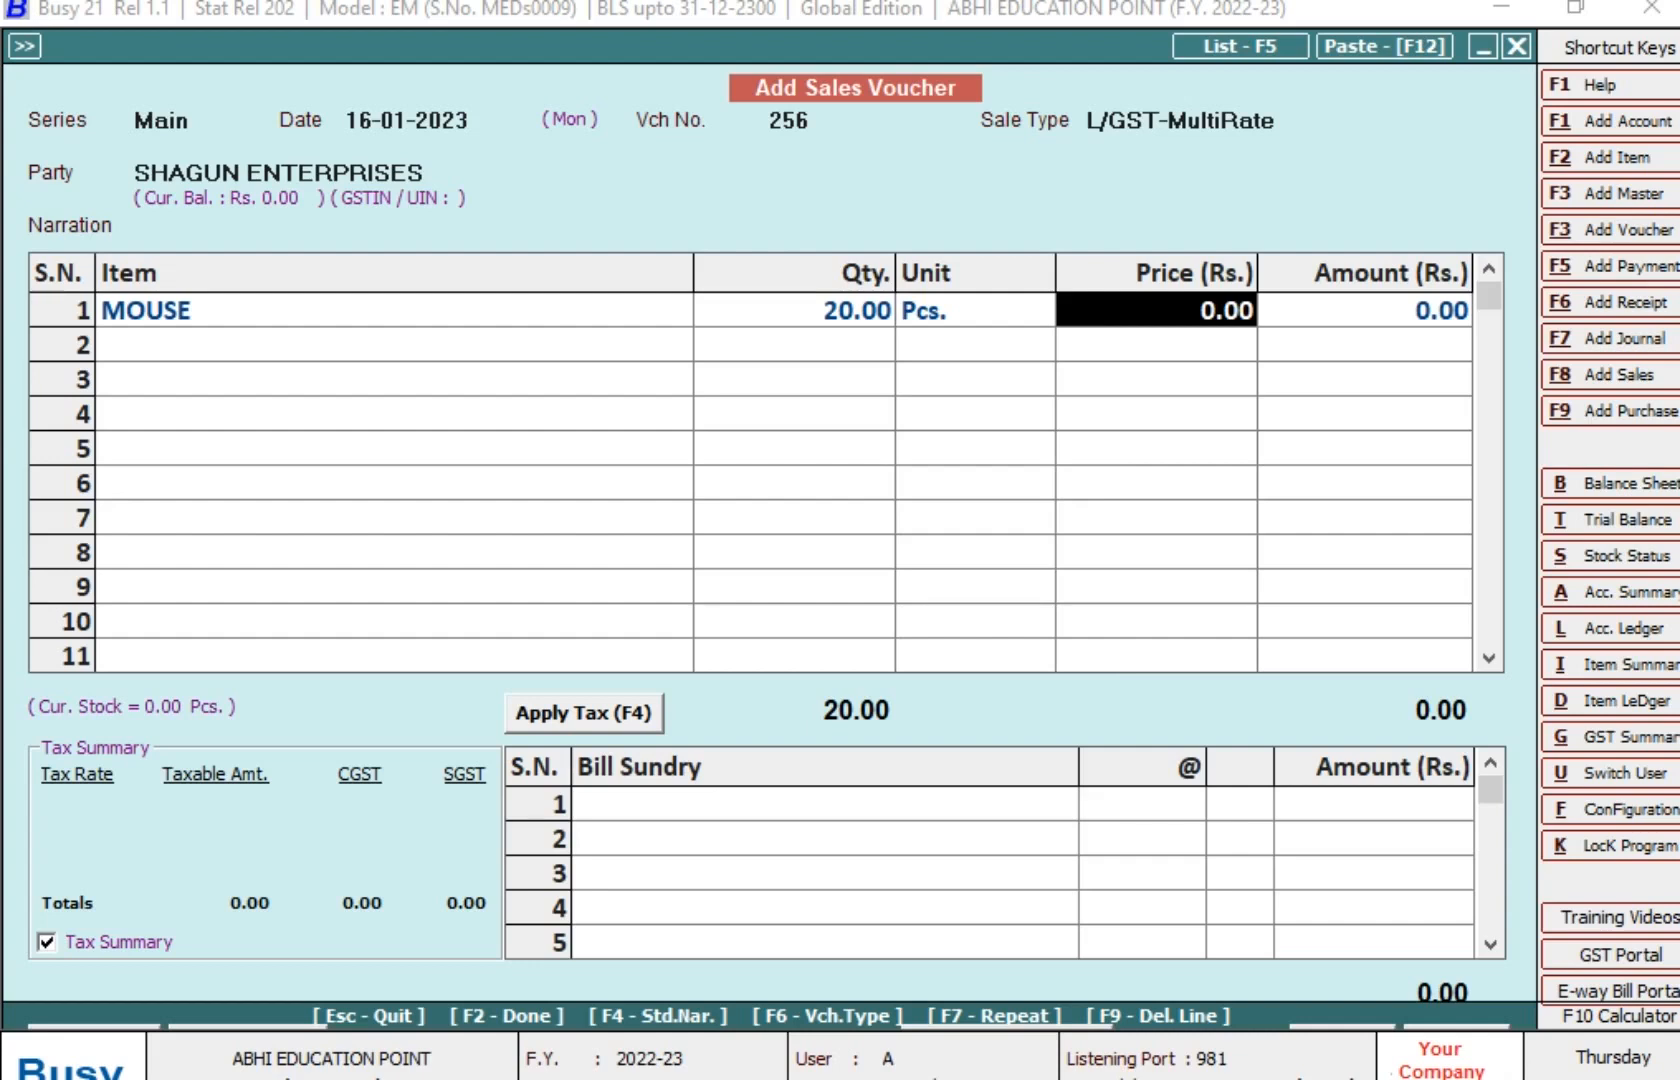
pyautogui.write('180')
pyautogui.press('Return')
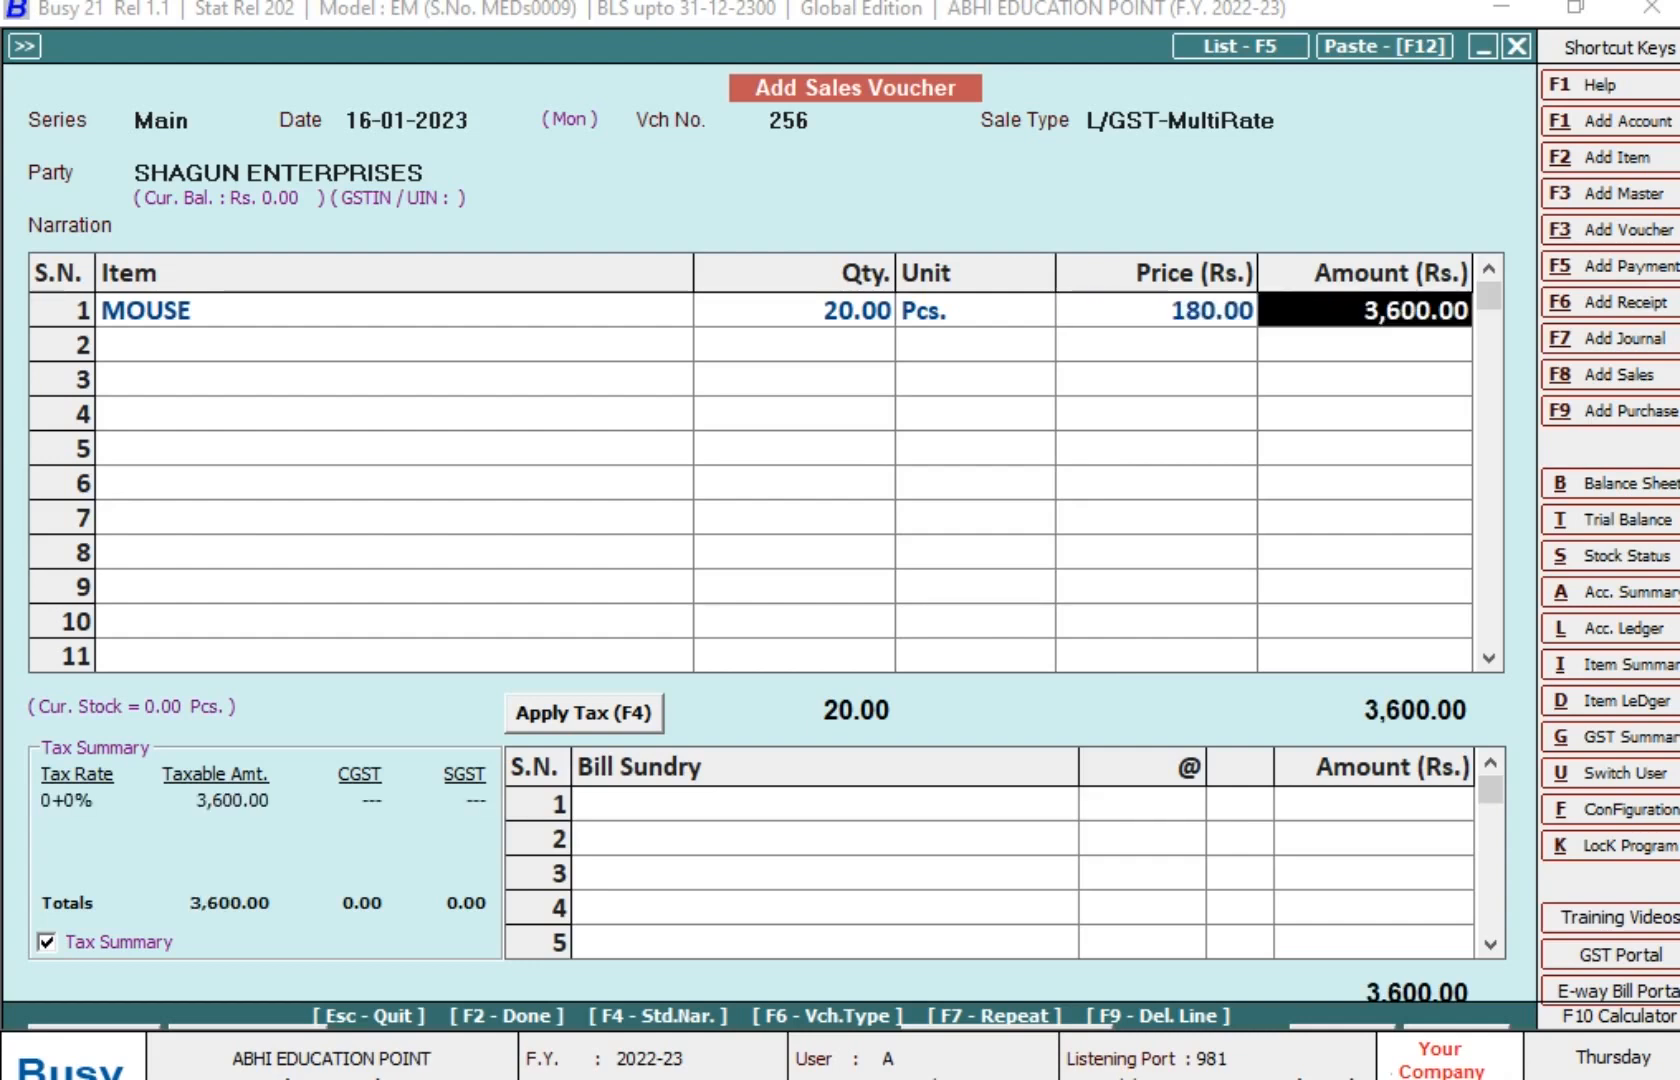
# Set Specify Salesman to N for the MOUSE line and accept its salesman details
pyautogui.press('Return')
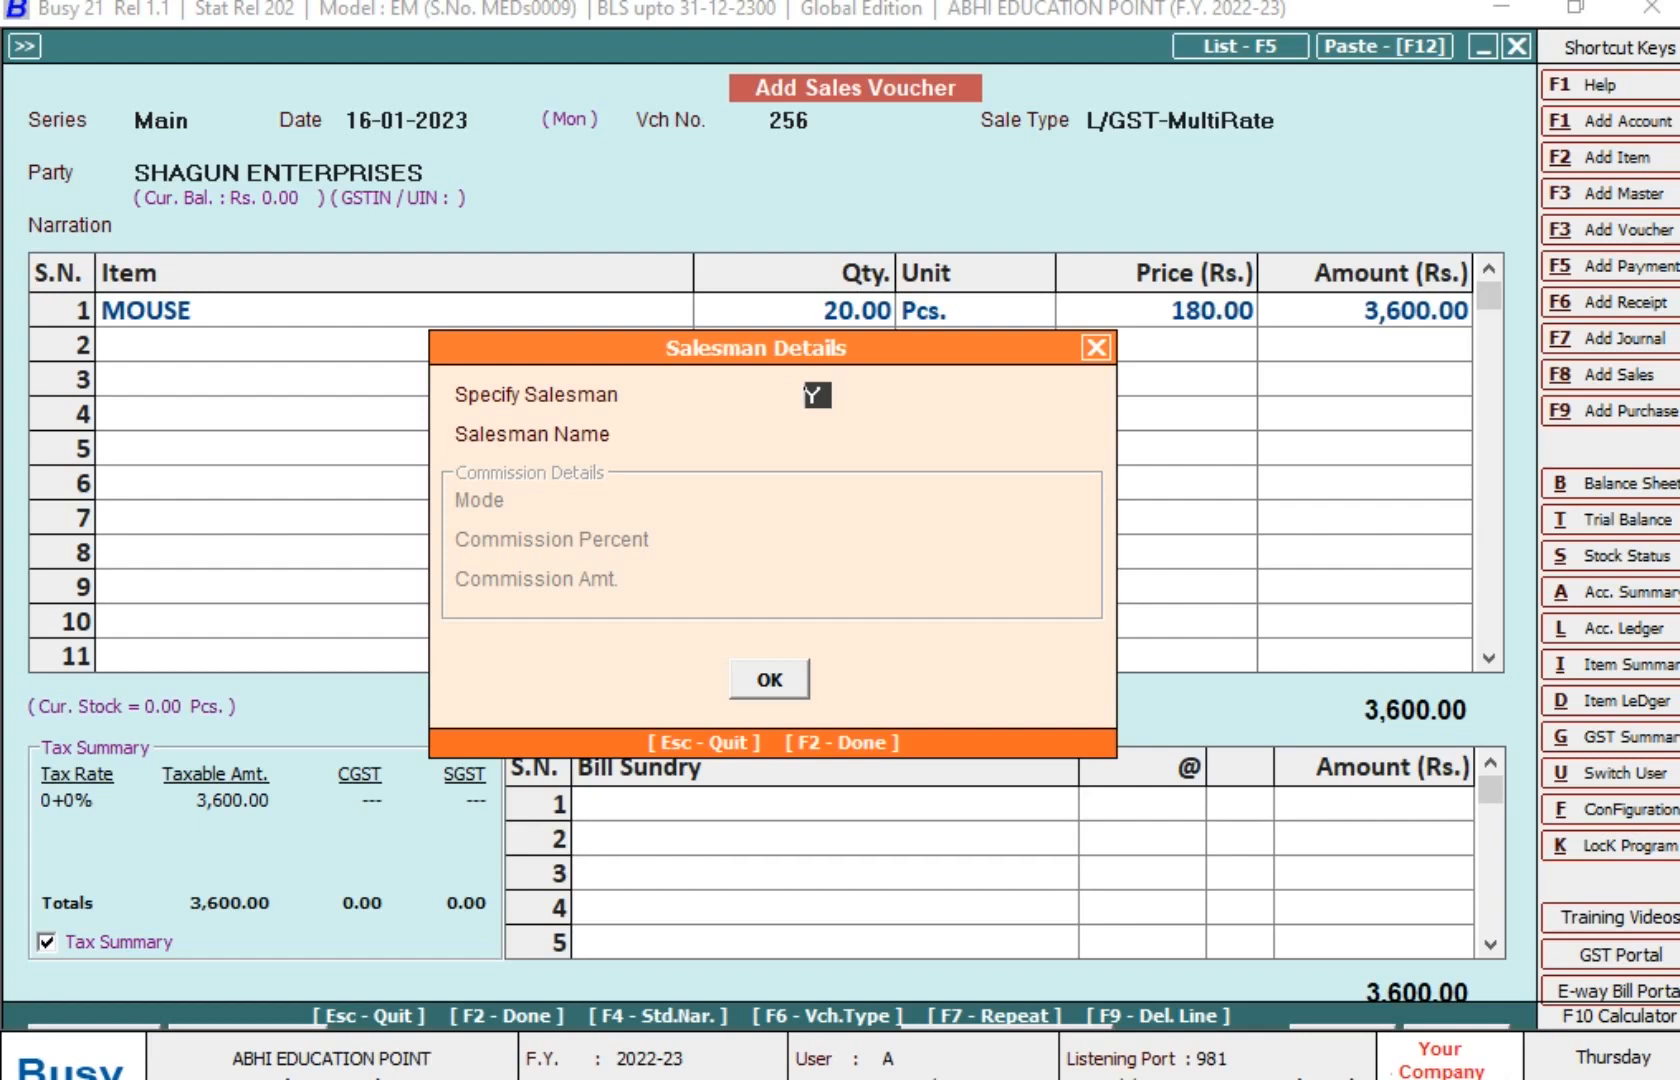
pyautogui.press('Return')
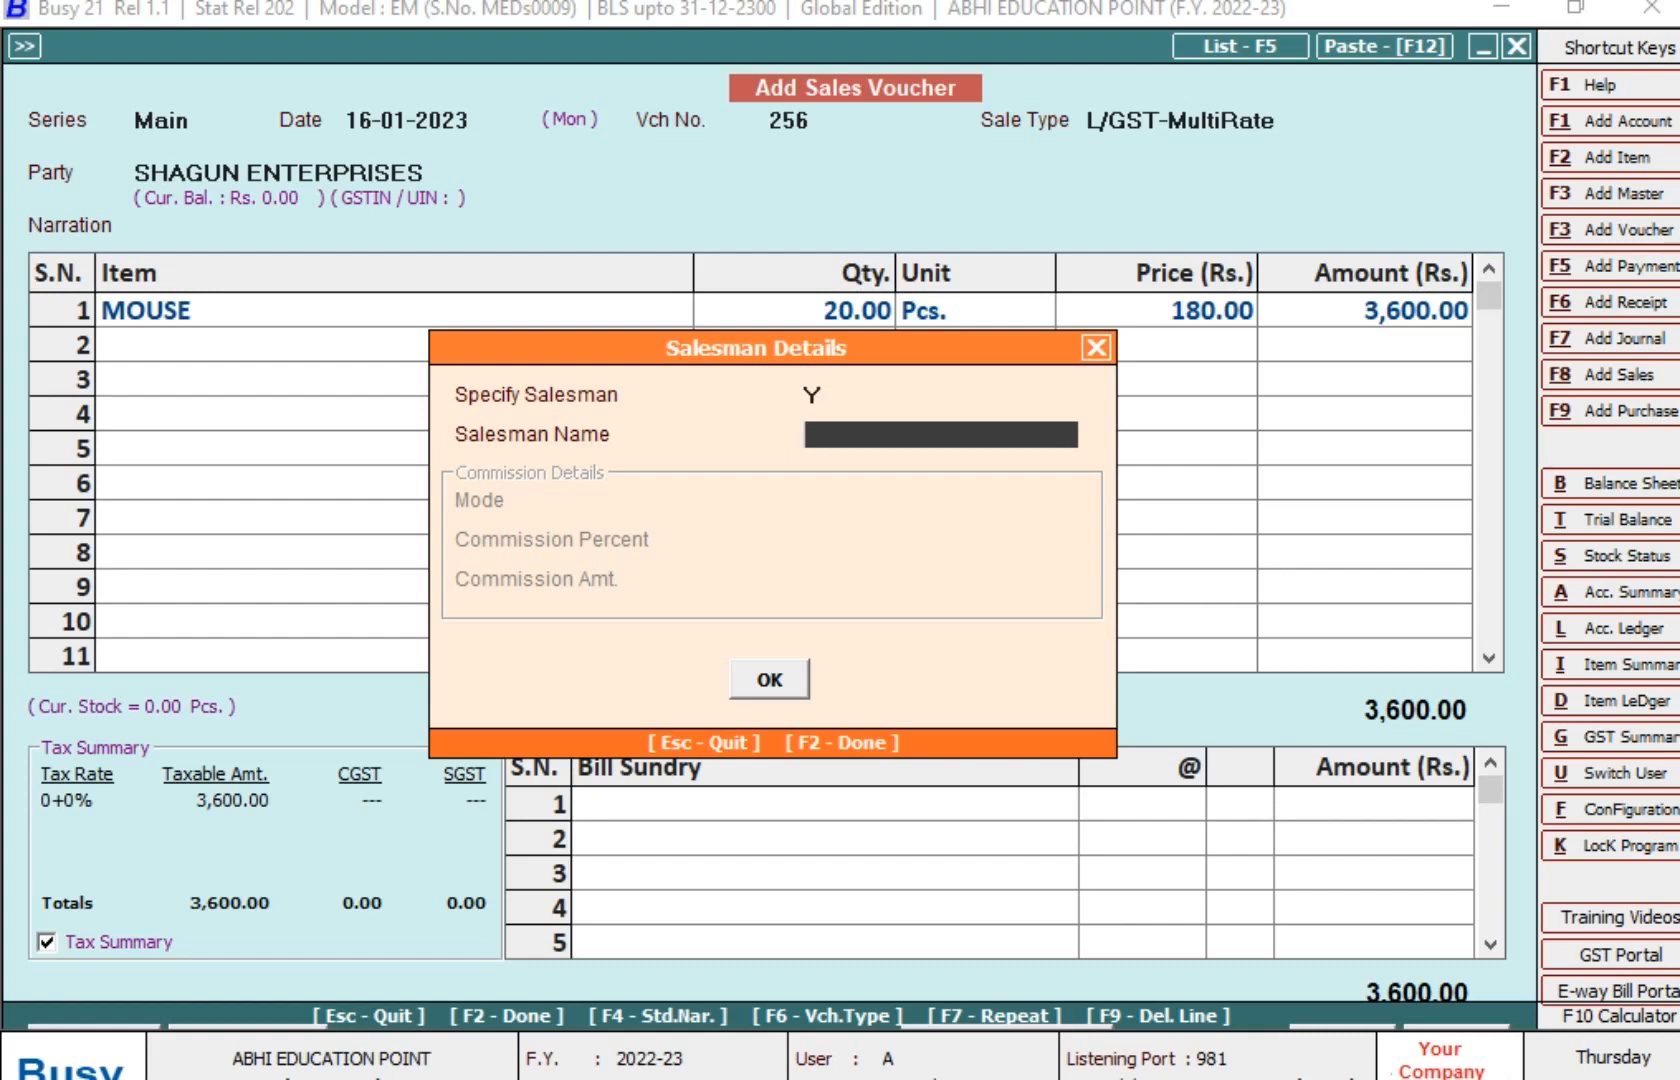
pyautogui.press('Up')
pyautogui.write('N')
pyautogui.press('Return')
pyautogui.press('Return')
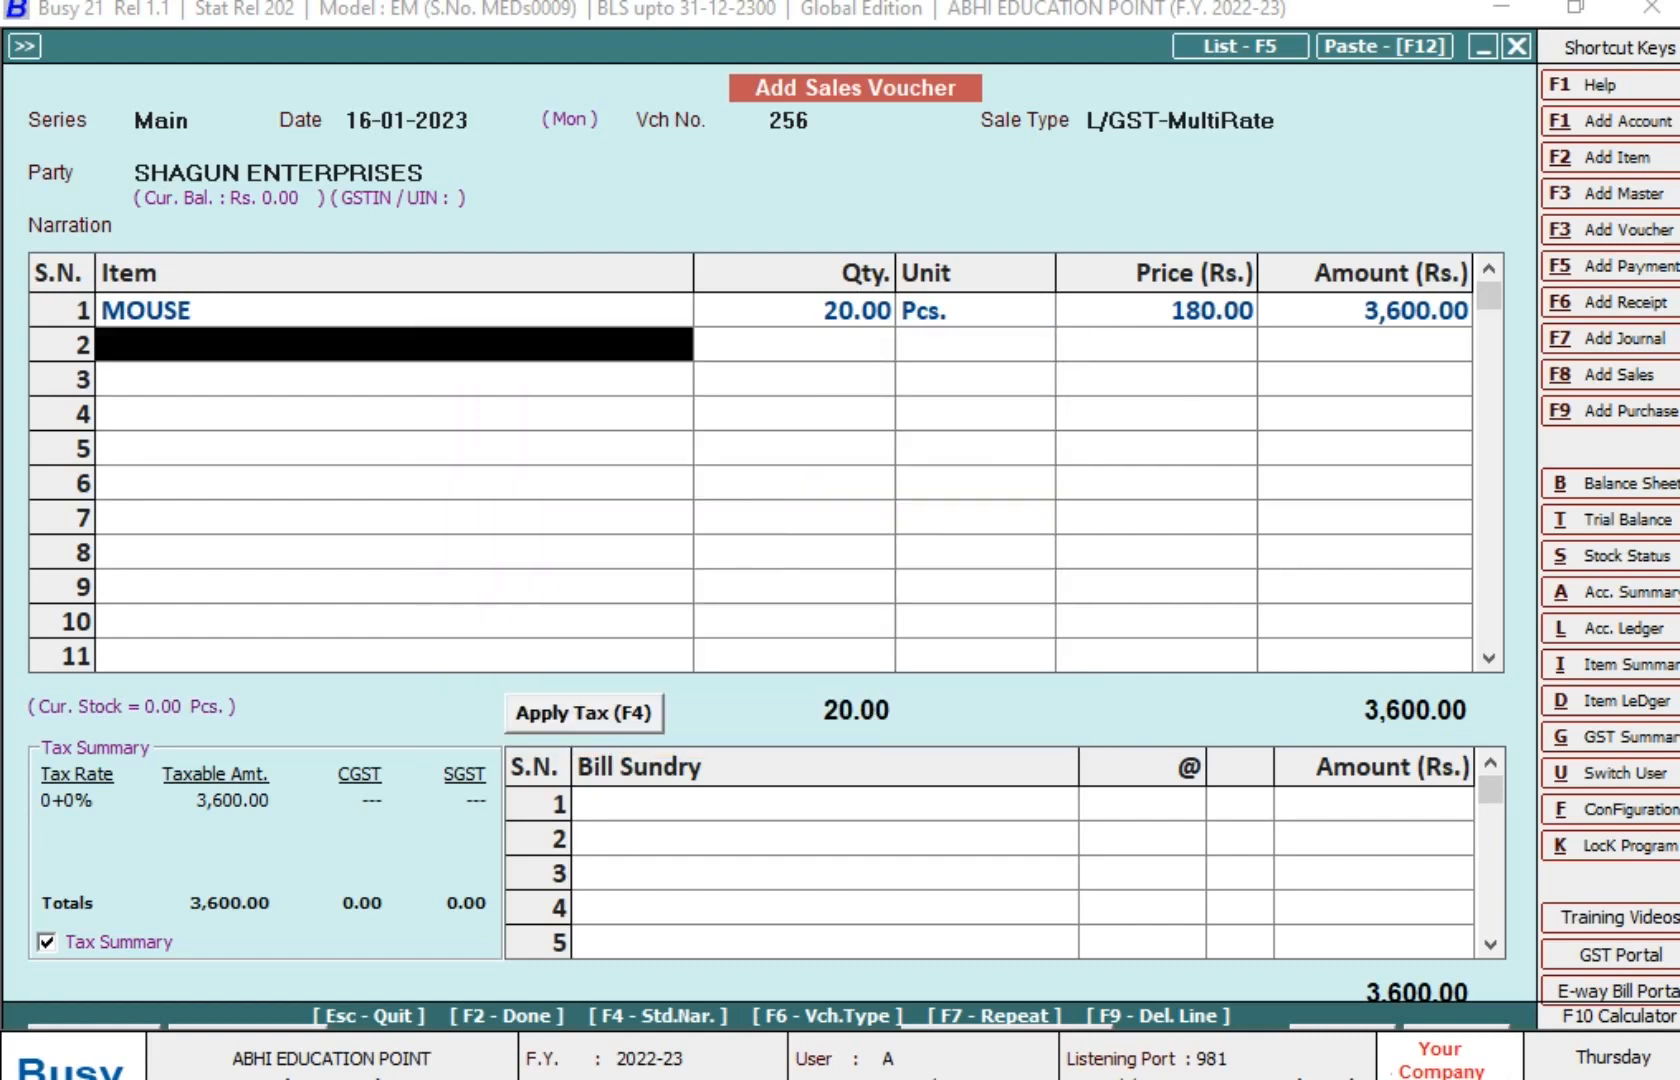
# Add the item KEYBOARD with quantity 100 Pcs., continuing despite negative stock and keeping the price of 350
pyautogui.write('K')
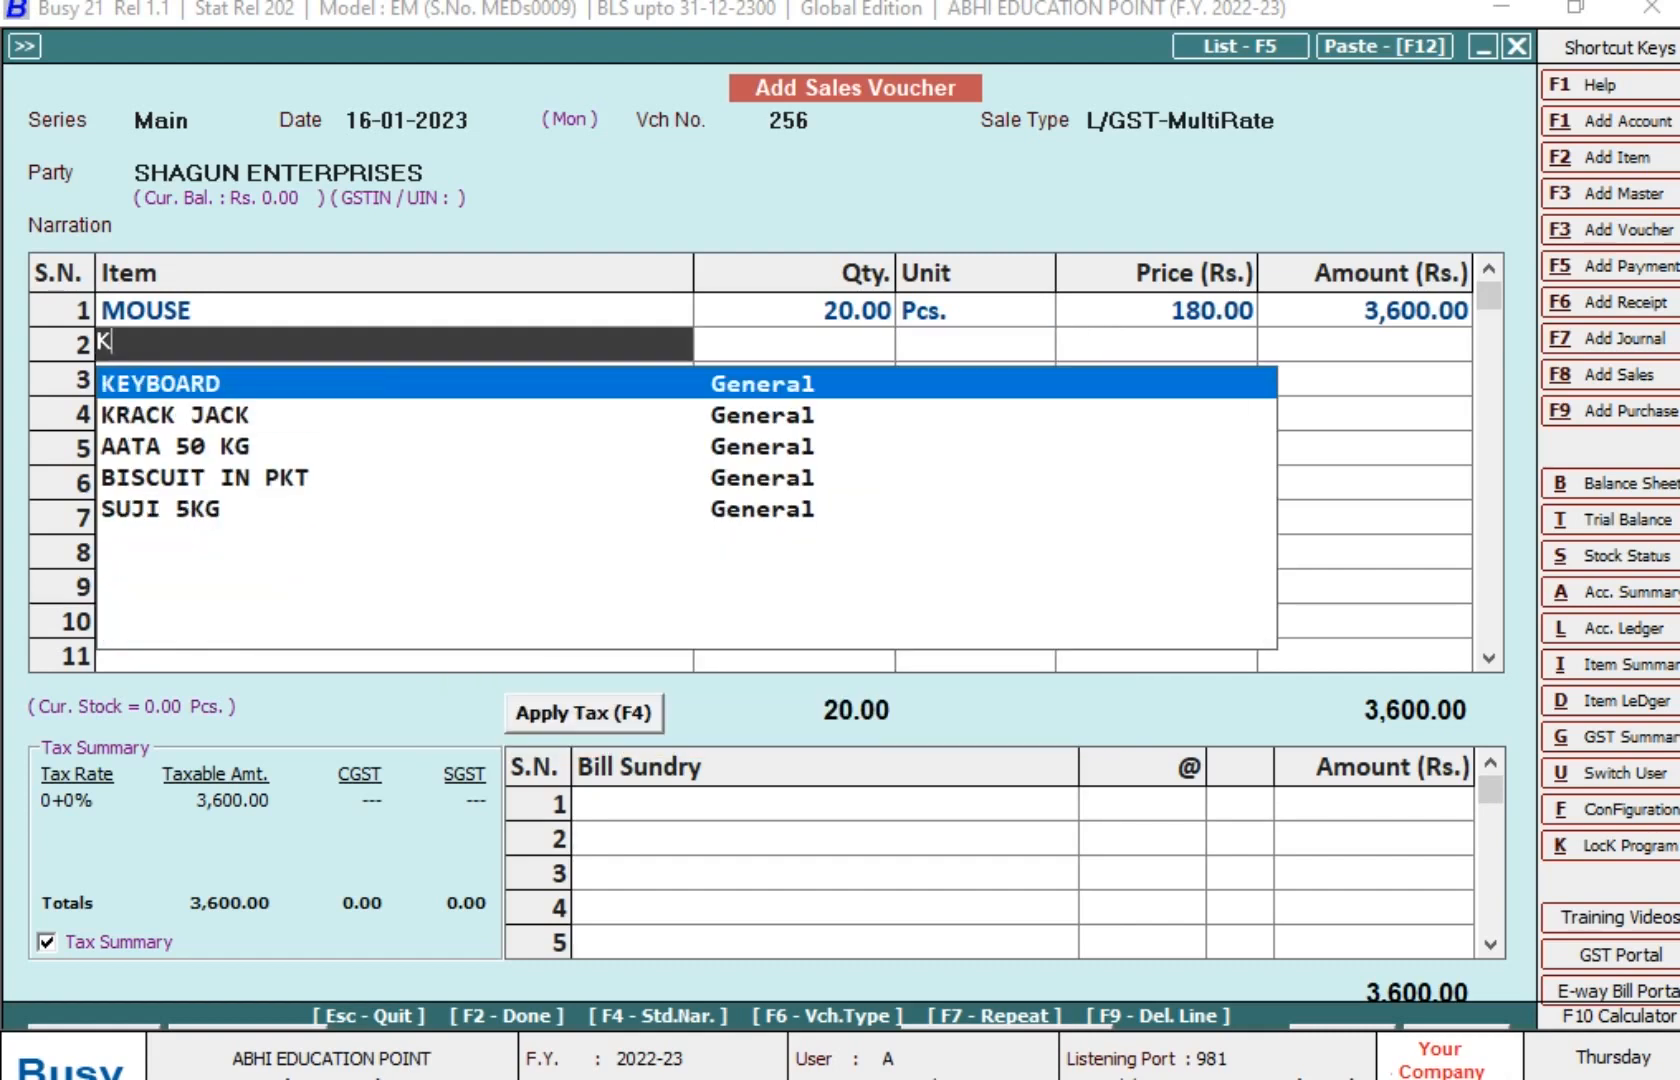
pyautogui.press('Return')
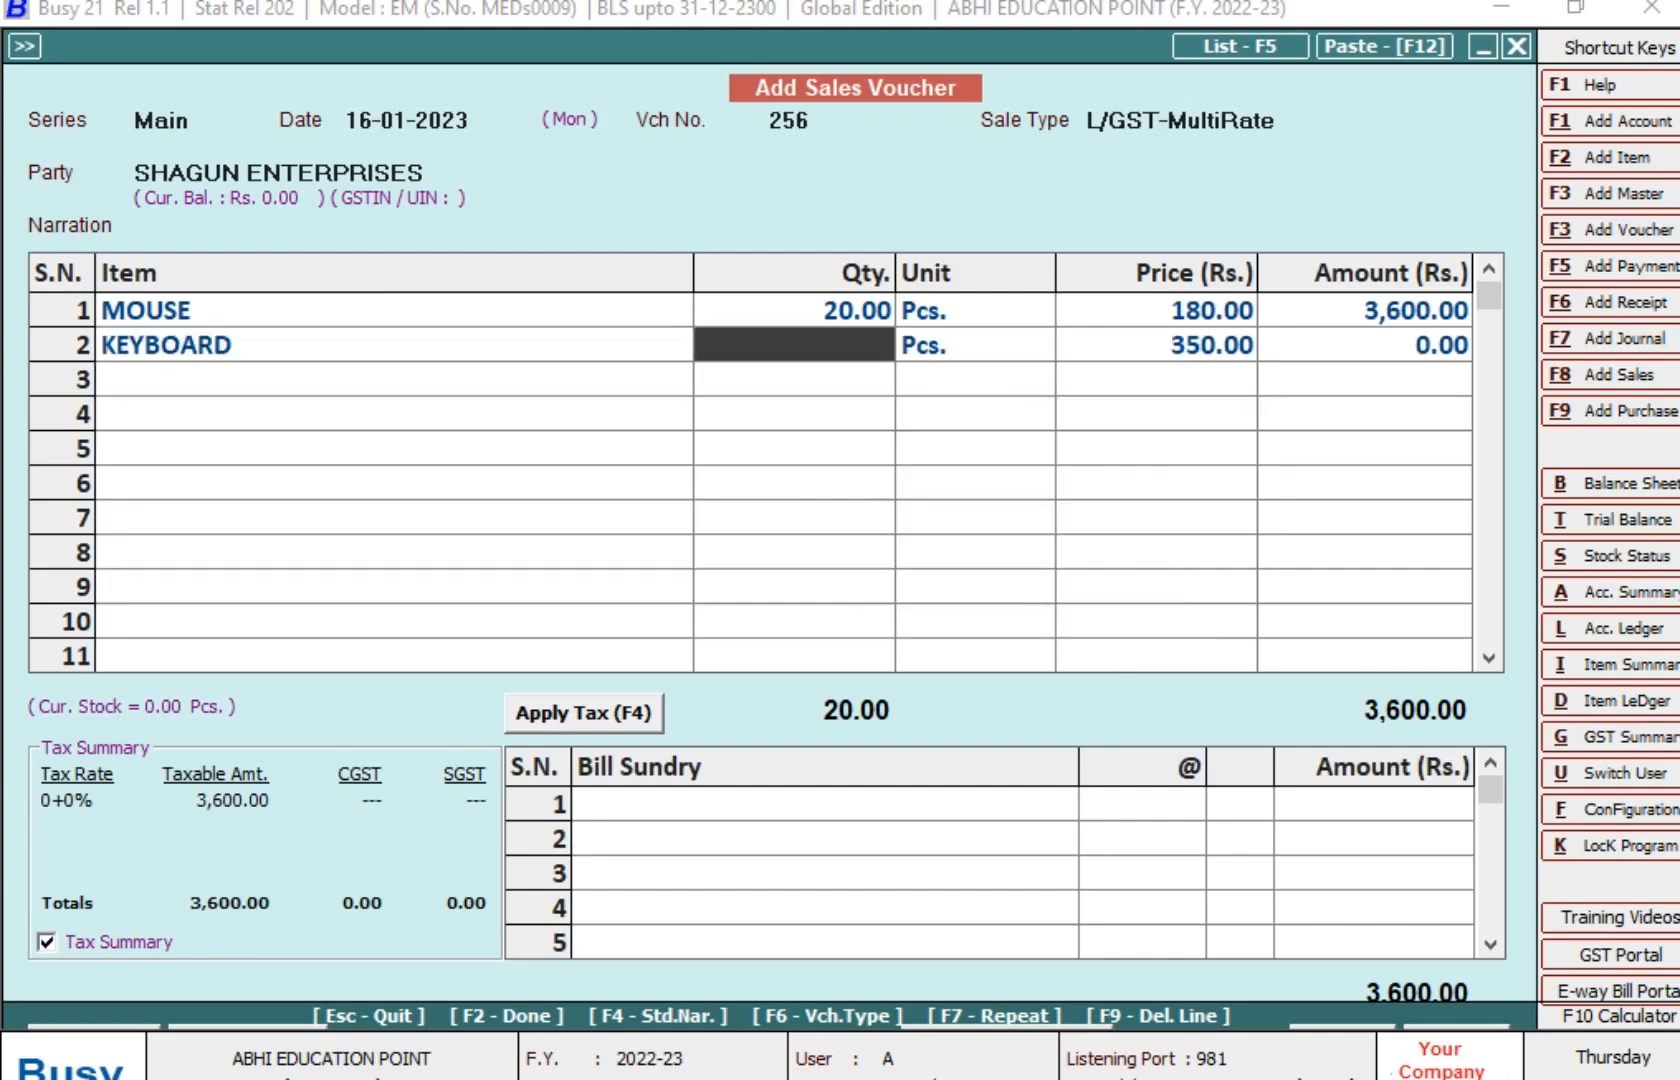
pyautogui.write('100')
pyautogui.press('Return')
pyautogui.press('Return')
pyautogui.press('Return')
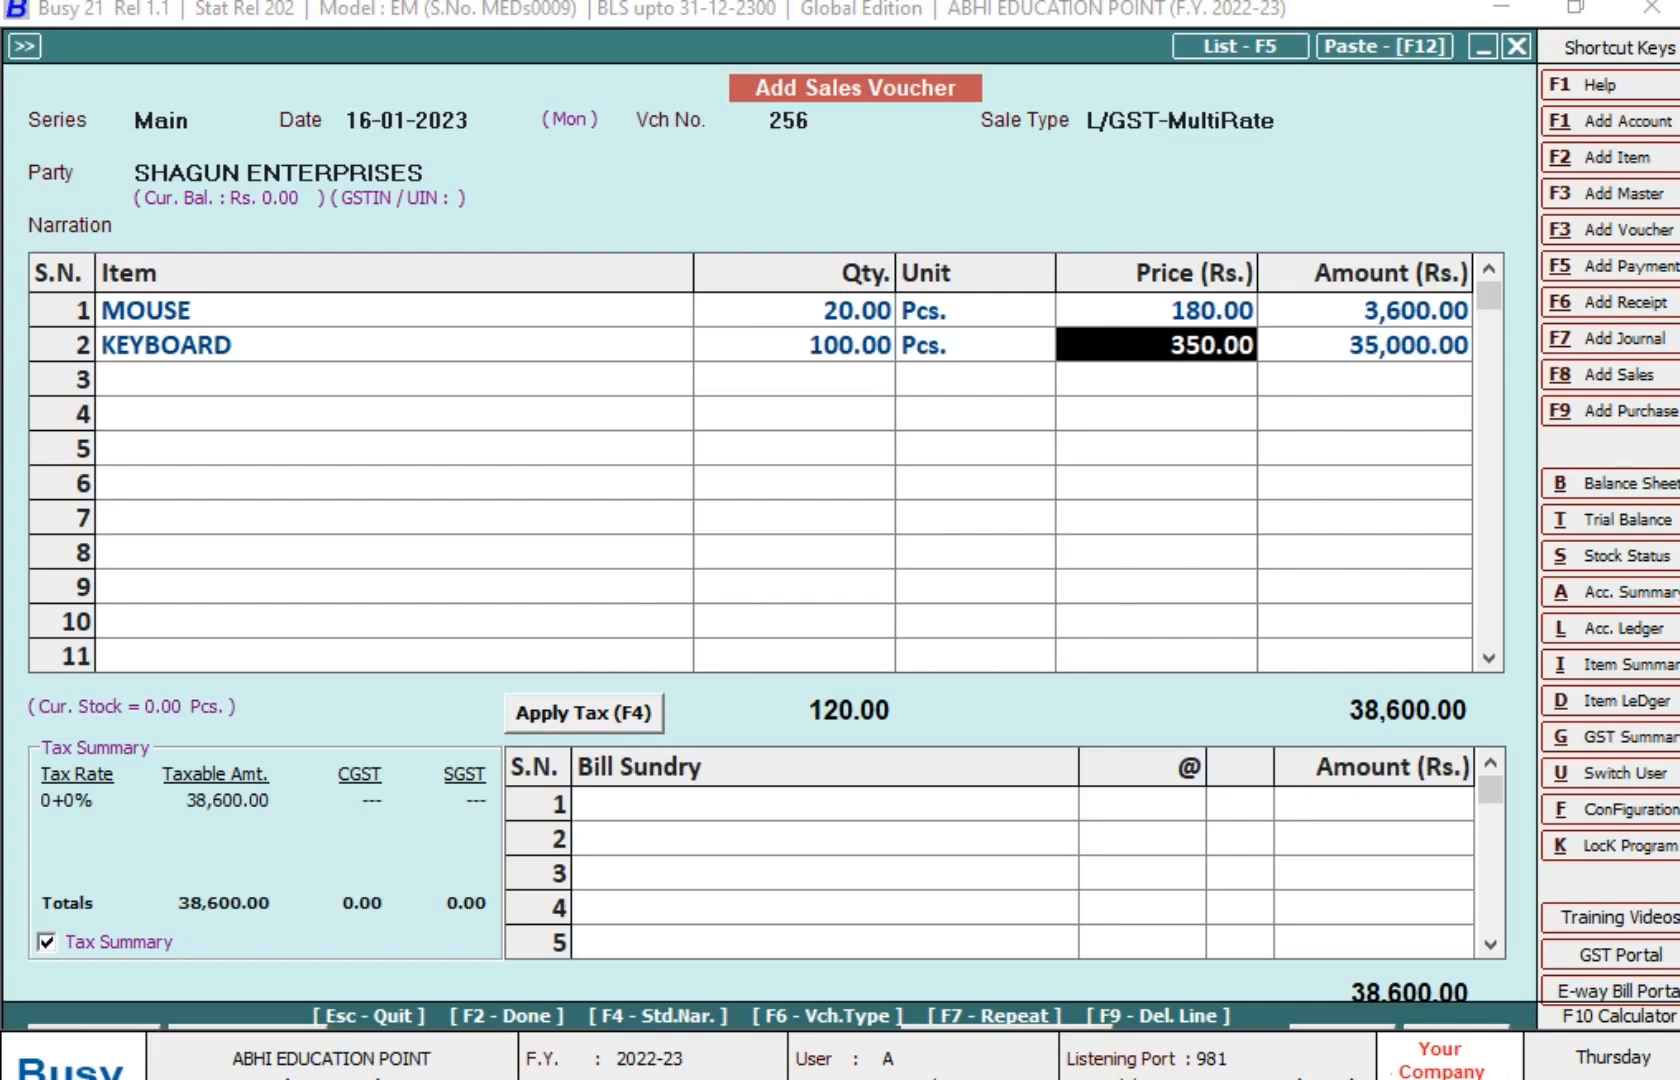
pyautogui.press('Return')
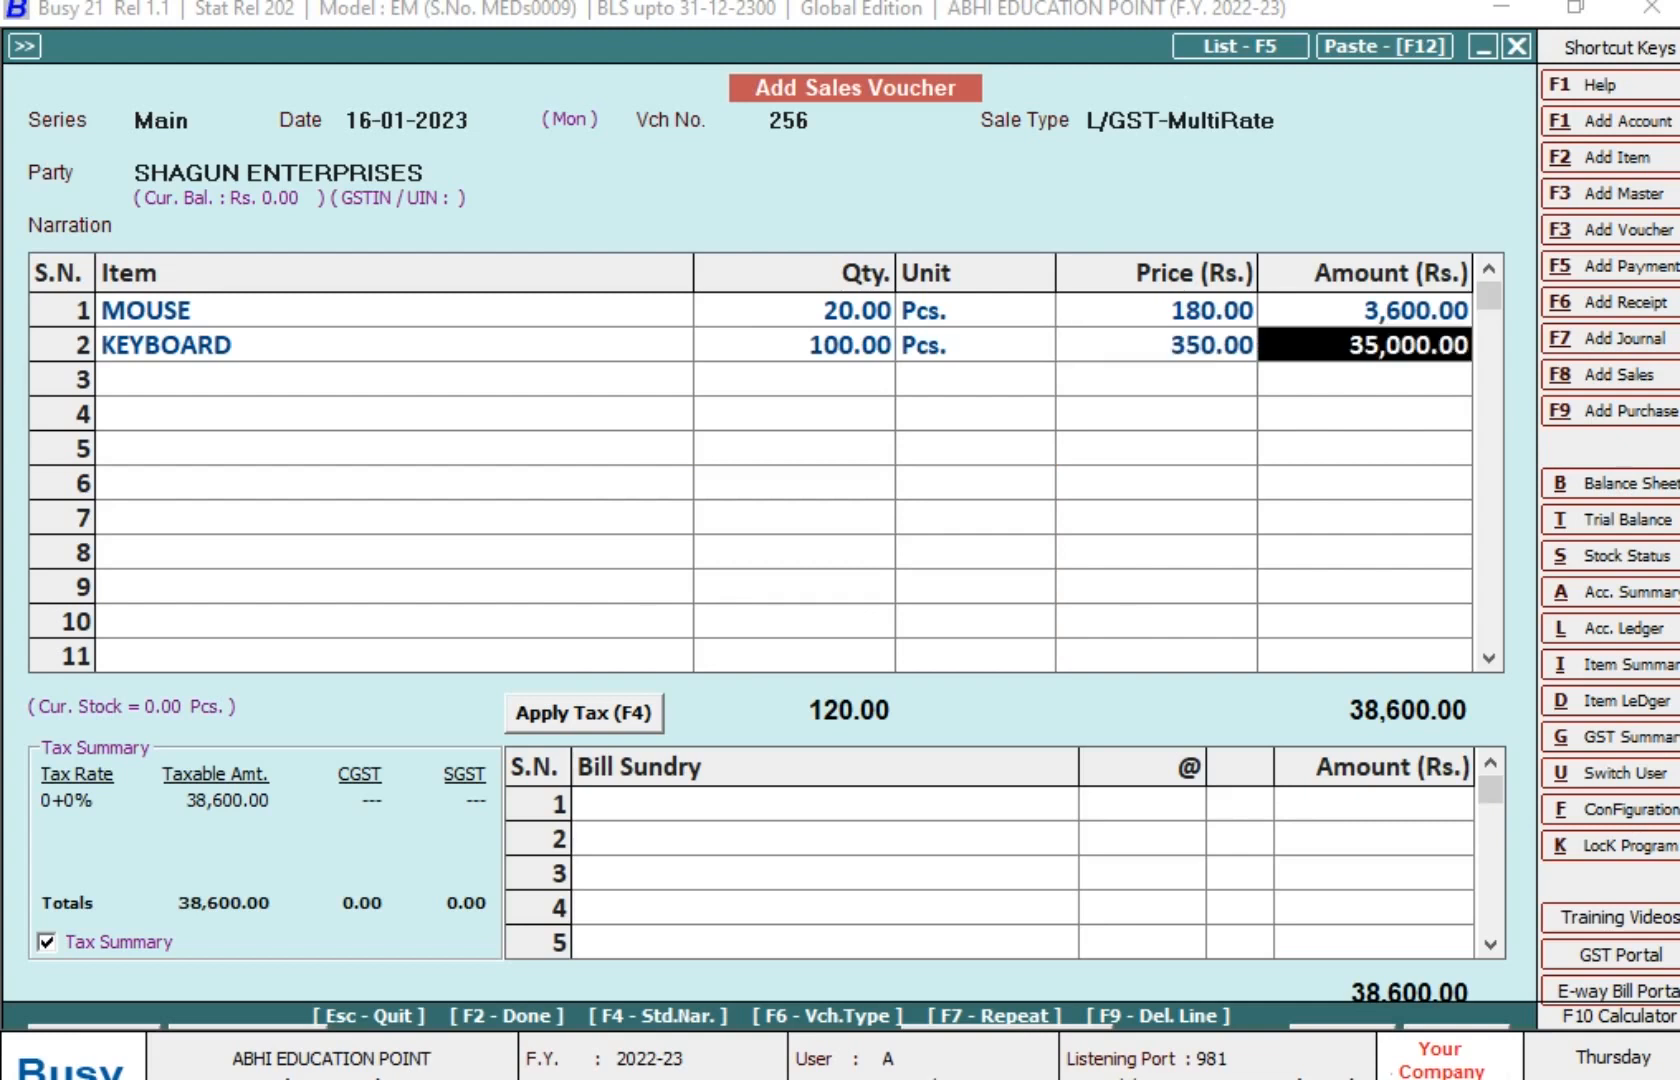
# Specify a salesman for the KEYBOARD line by choosing the first listed name, and accept the salesman details
pyautogui.press('Return')
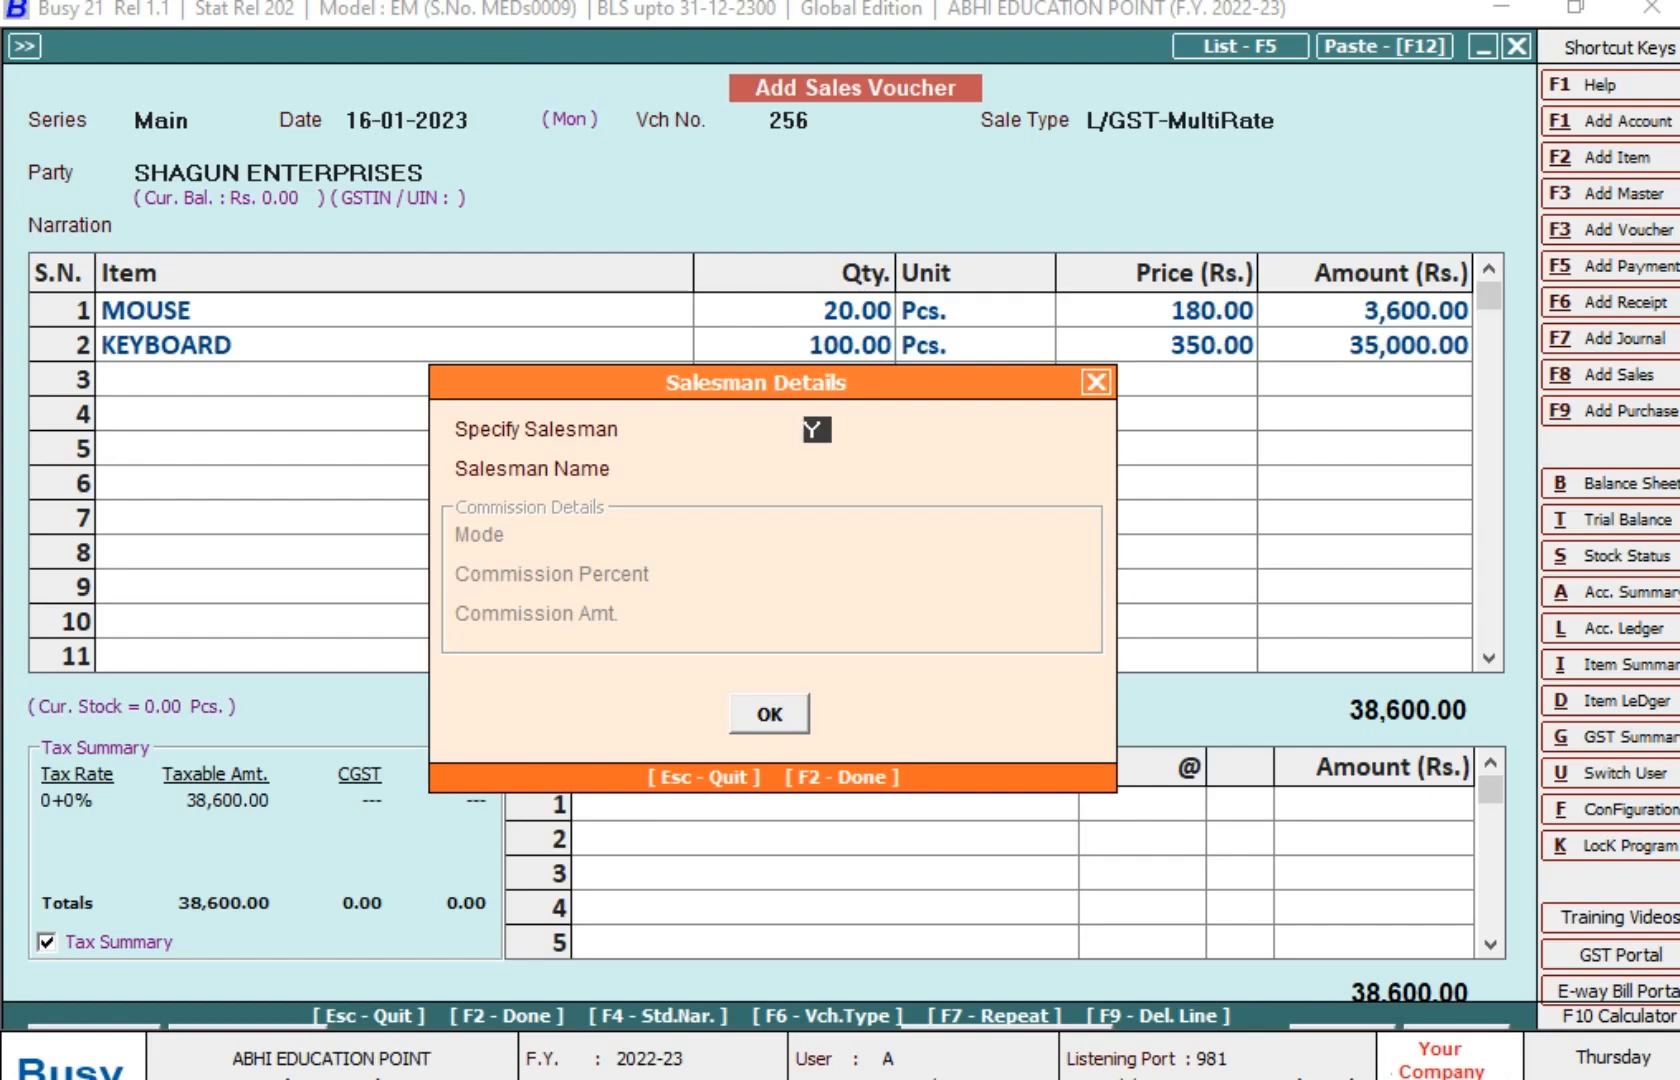
pyautogui.press('Return')
pyautogui.press('space')
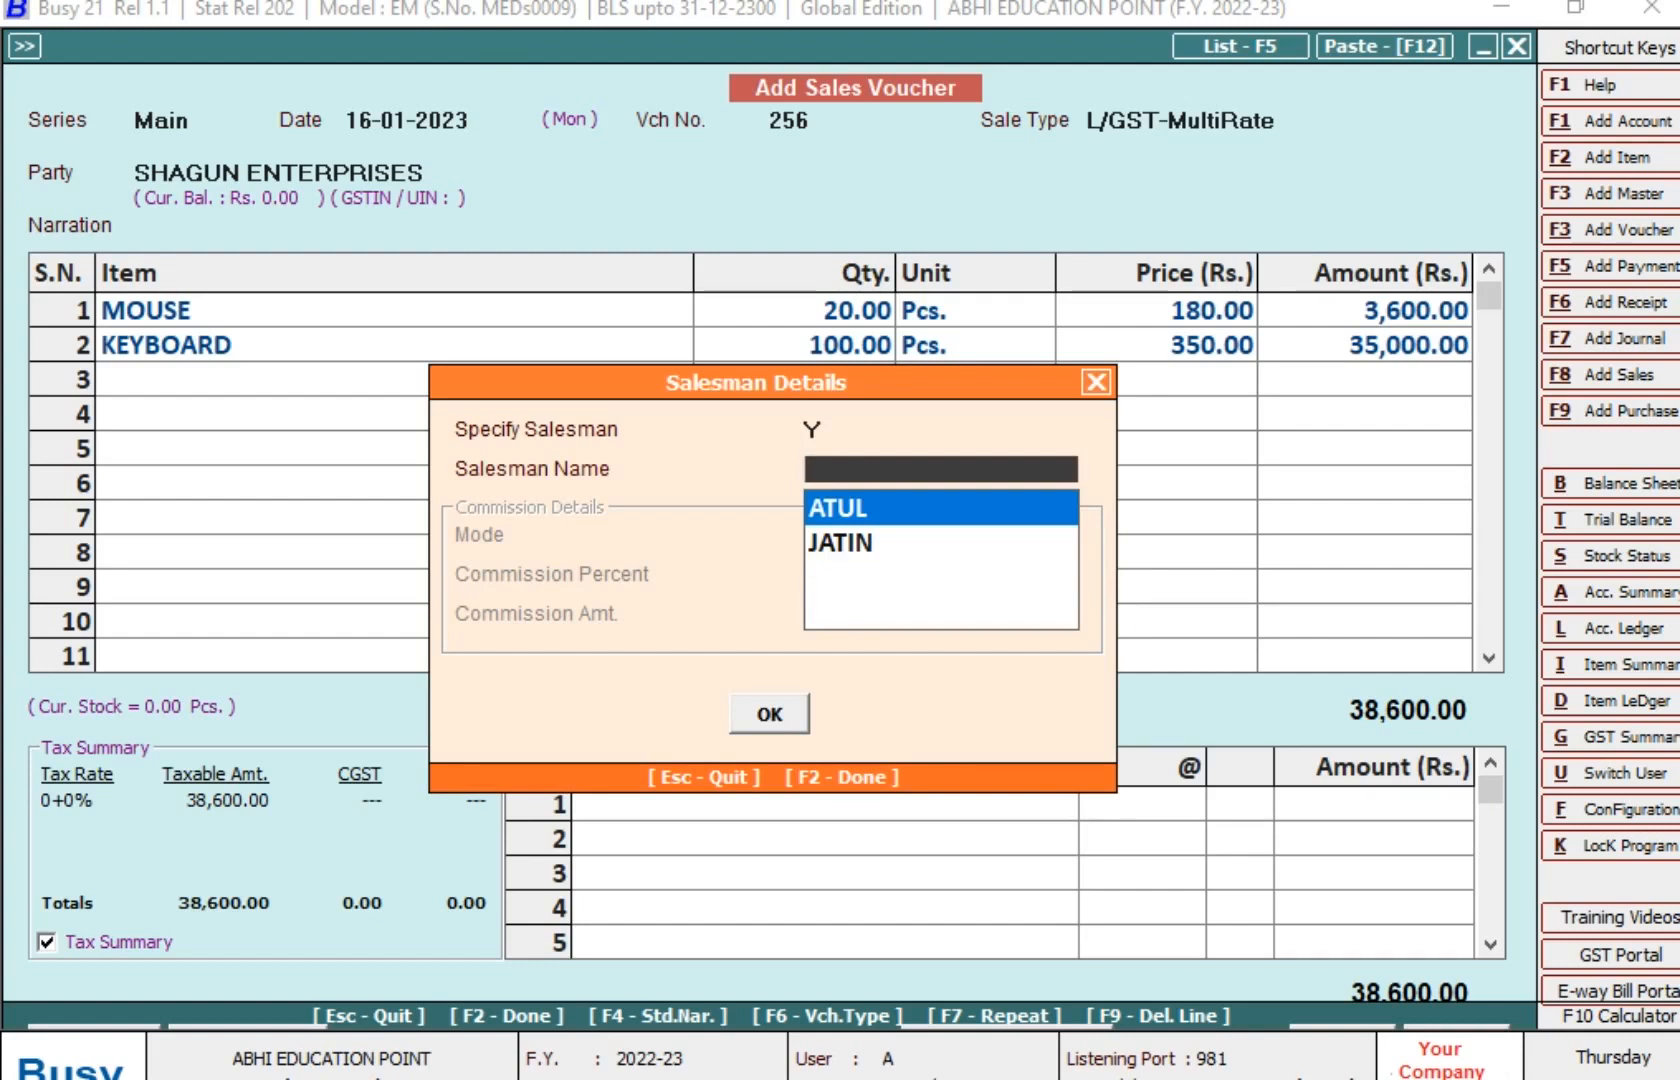
pyautogui.press('Return')
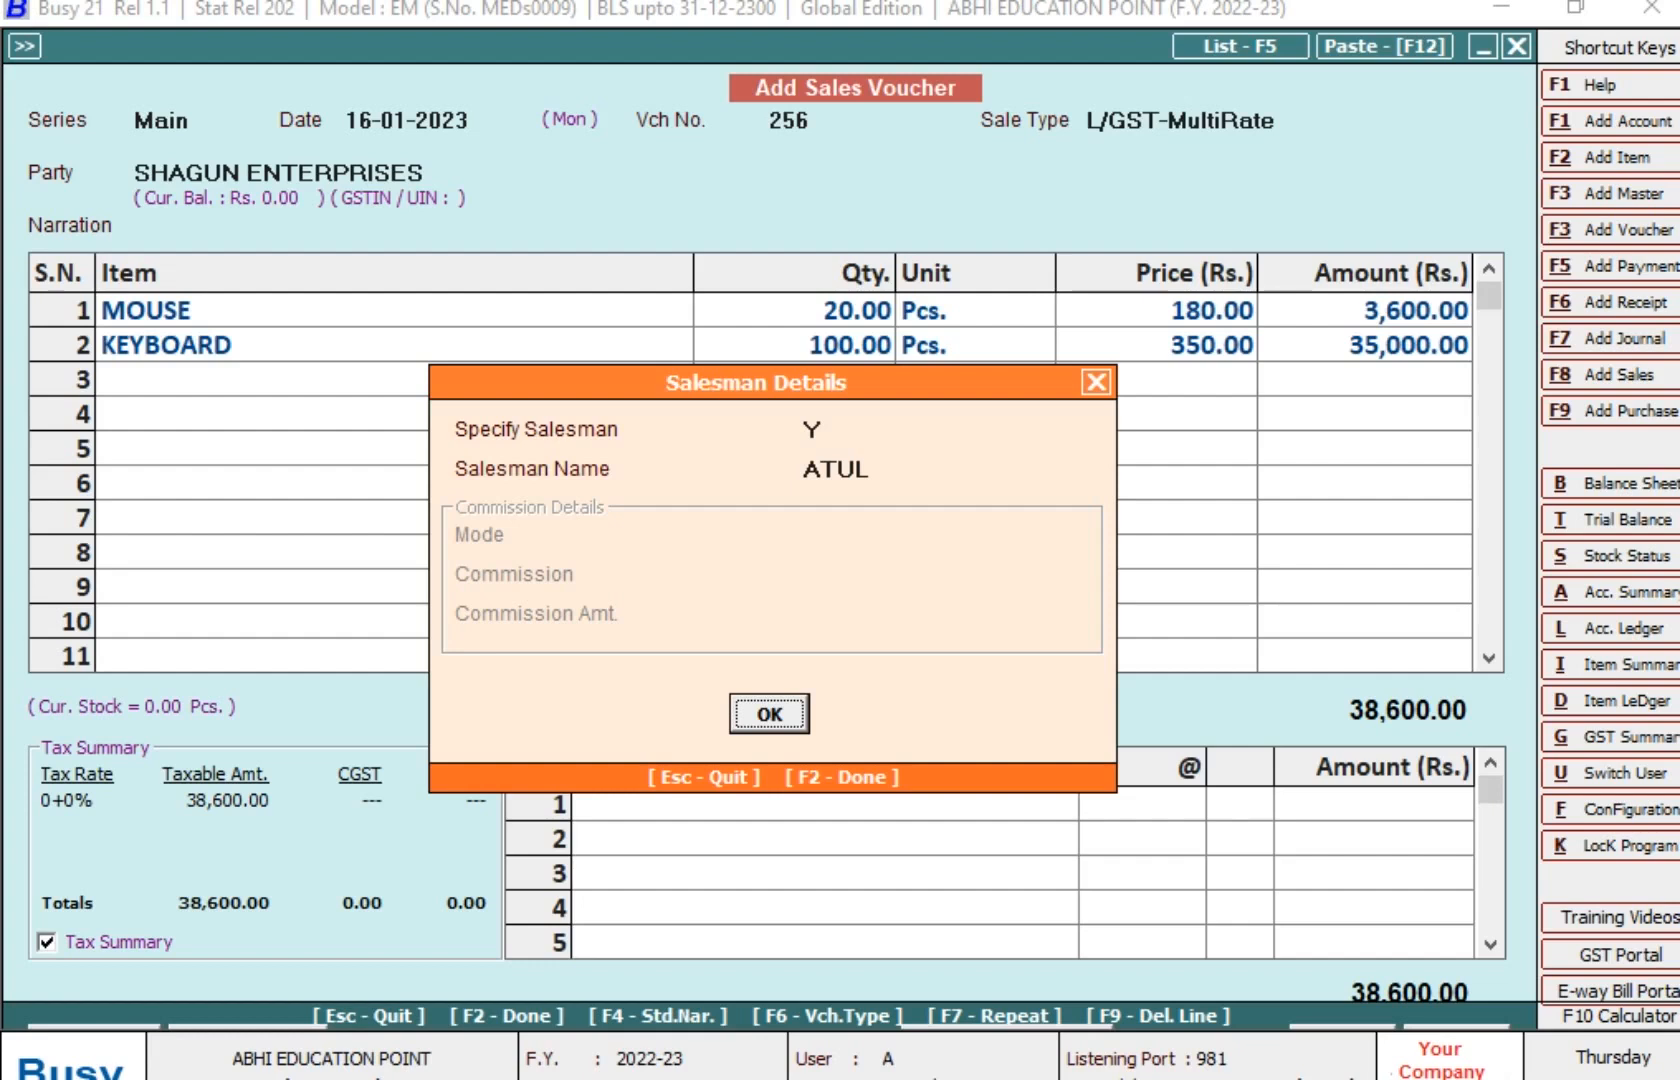
pyautogui.press('Return')
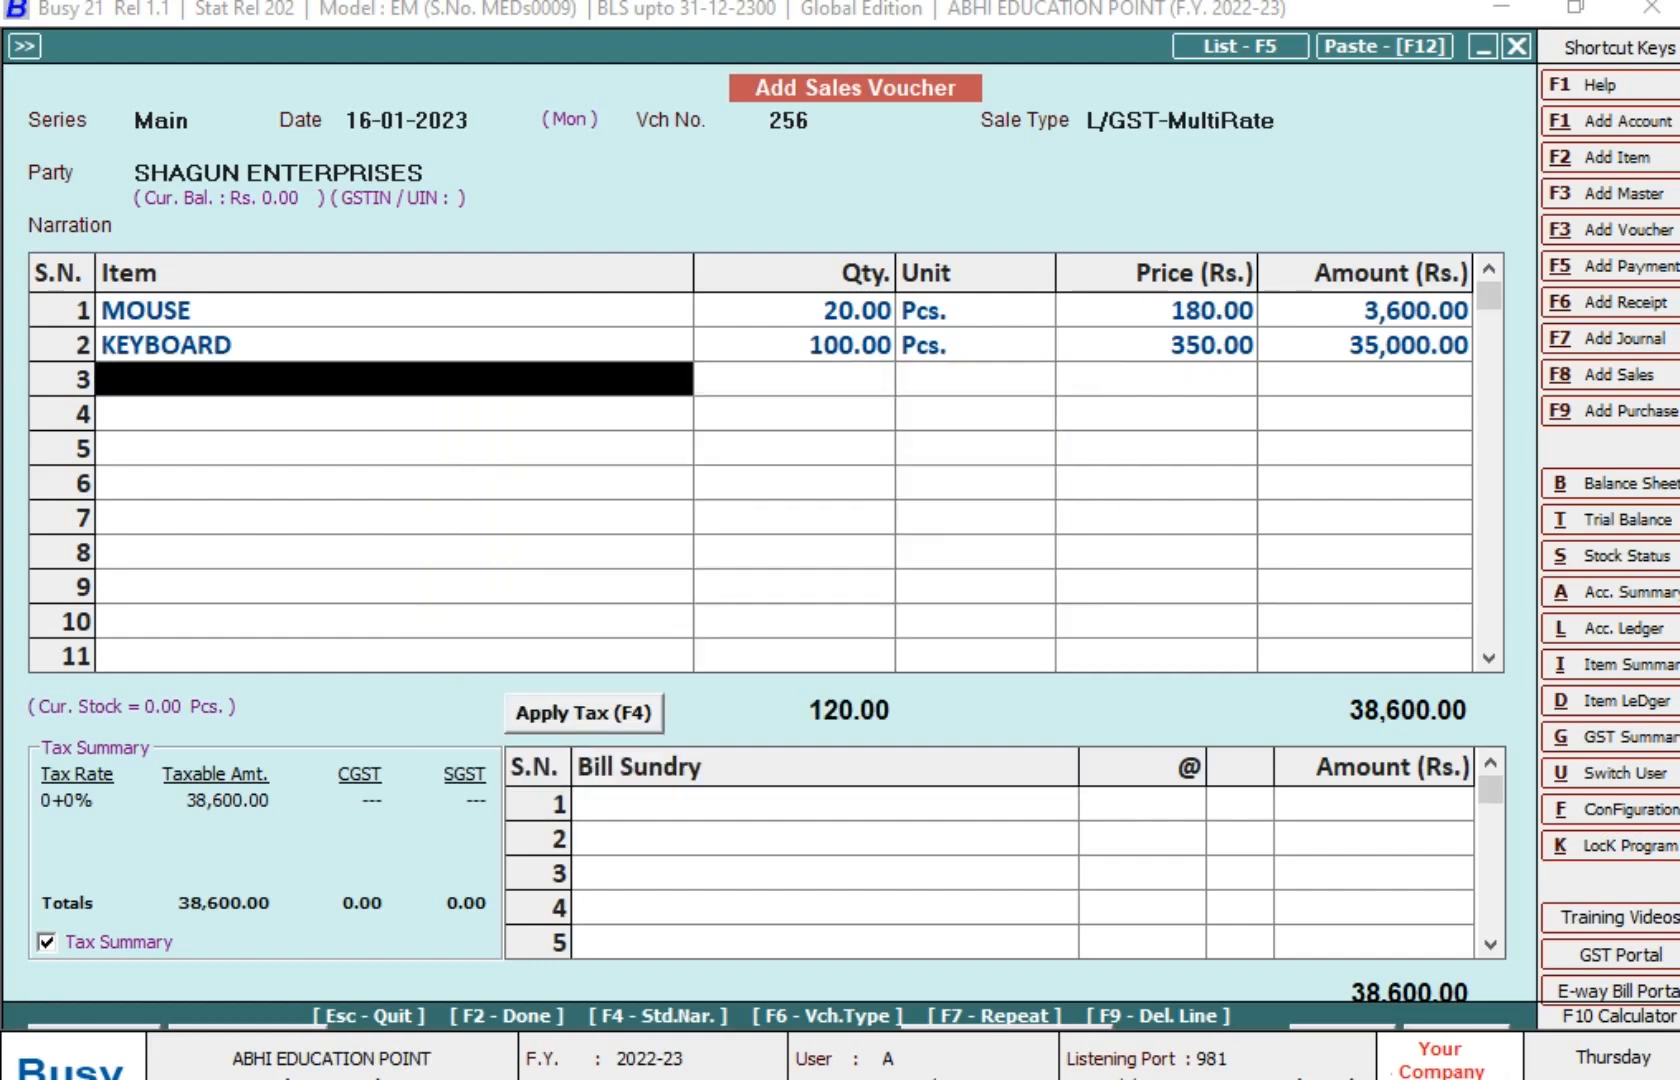
# Finish the item list and apply SGST and CGST at 9% each as bill sundries
pyautogui.press('Return')
pyautogui.write('S')
pyautogui.press('Return')
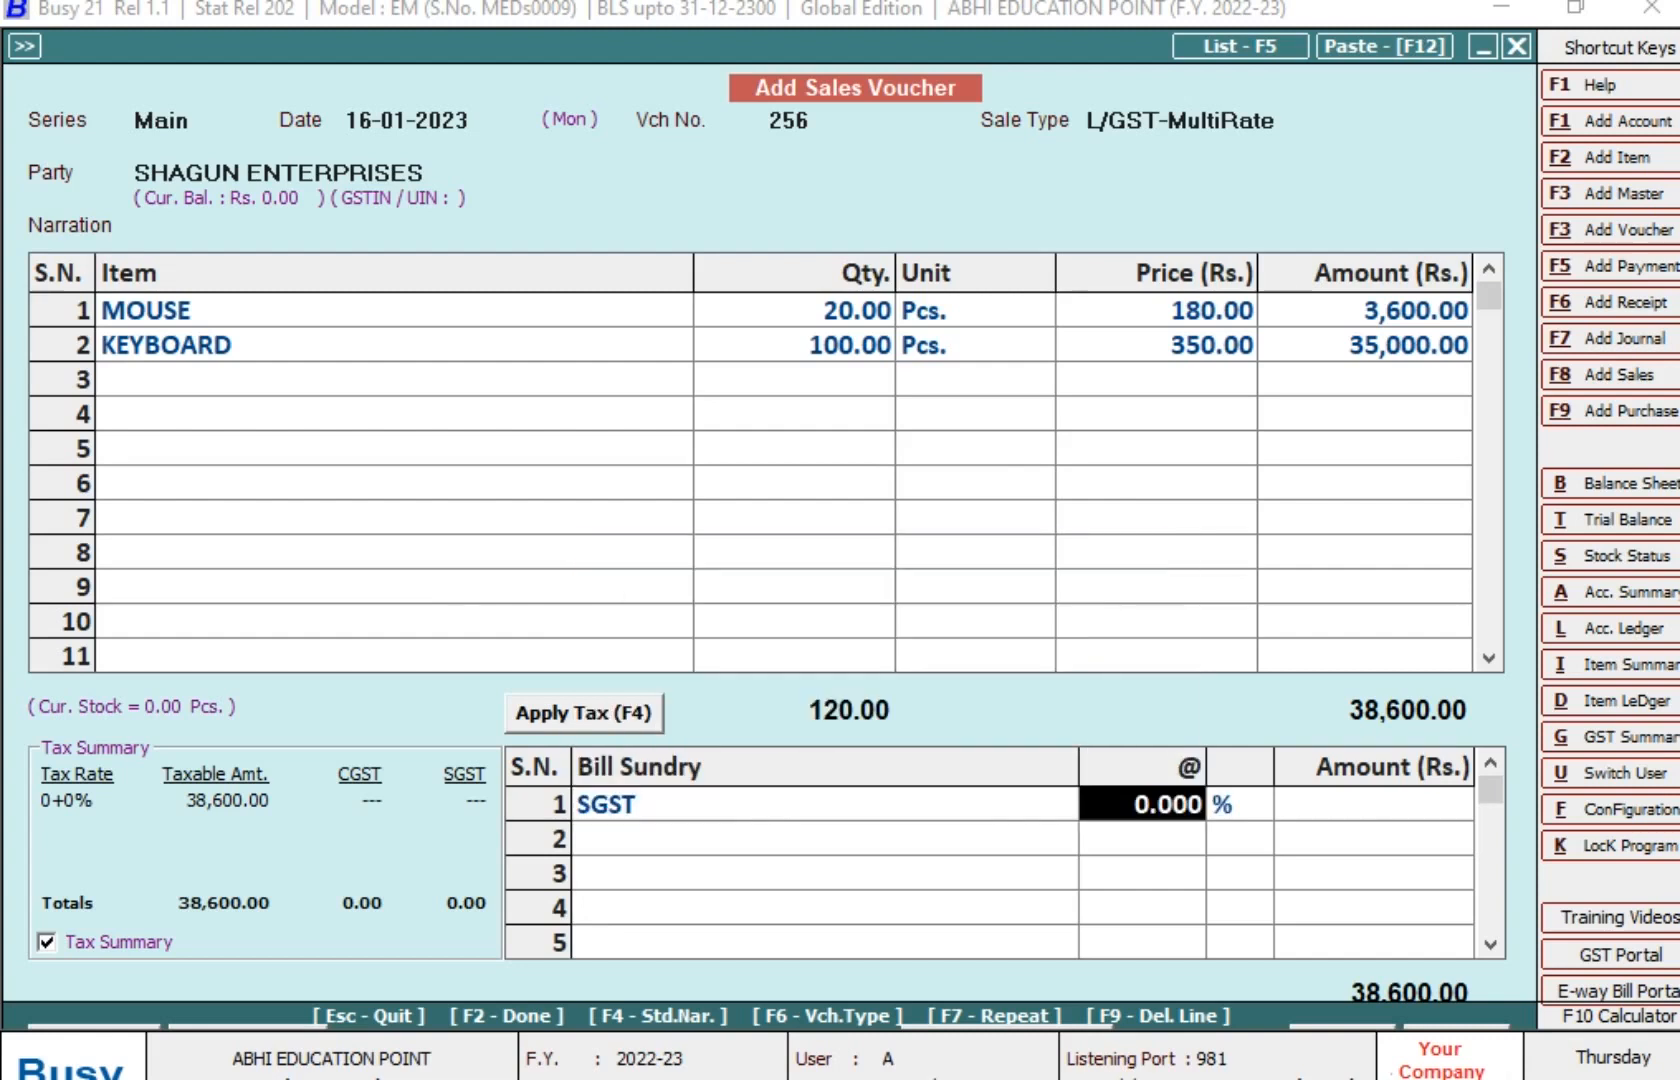
pyautogui.write('9')
pyautogui.press('Return')
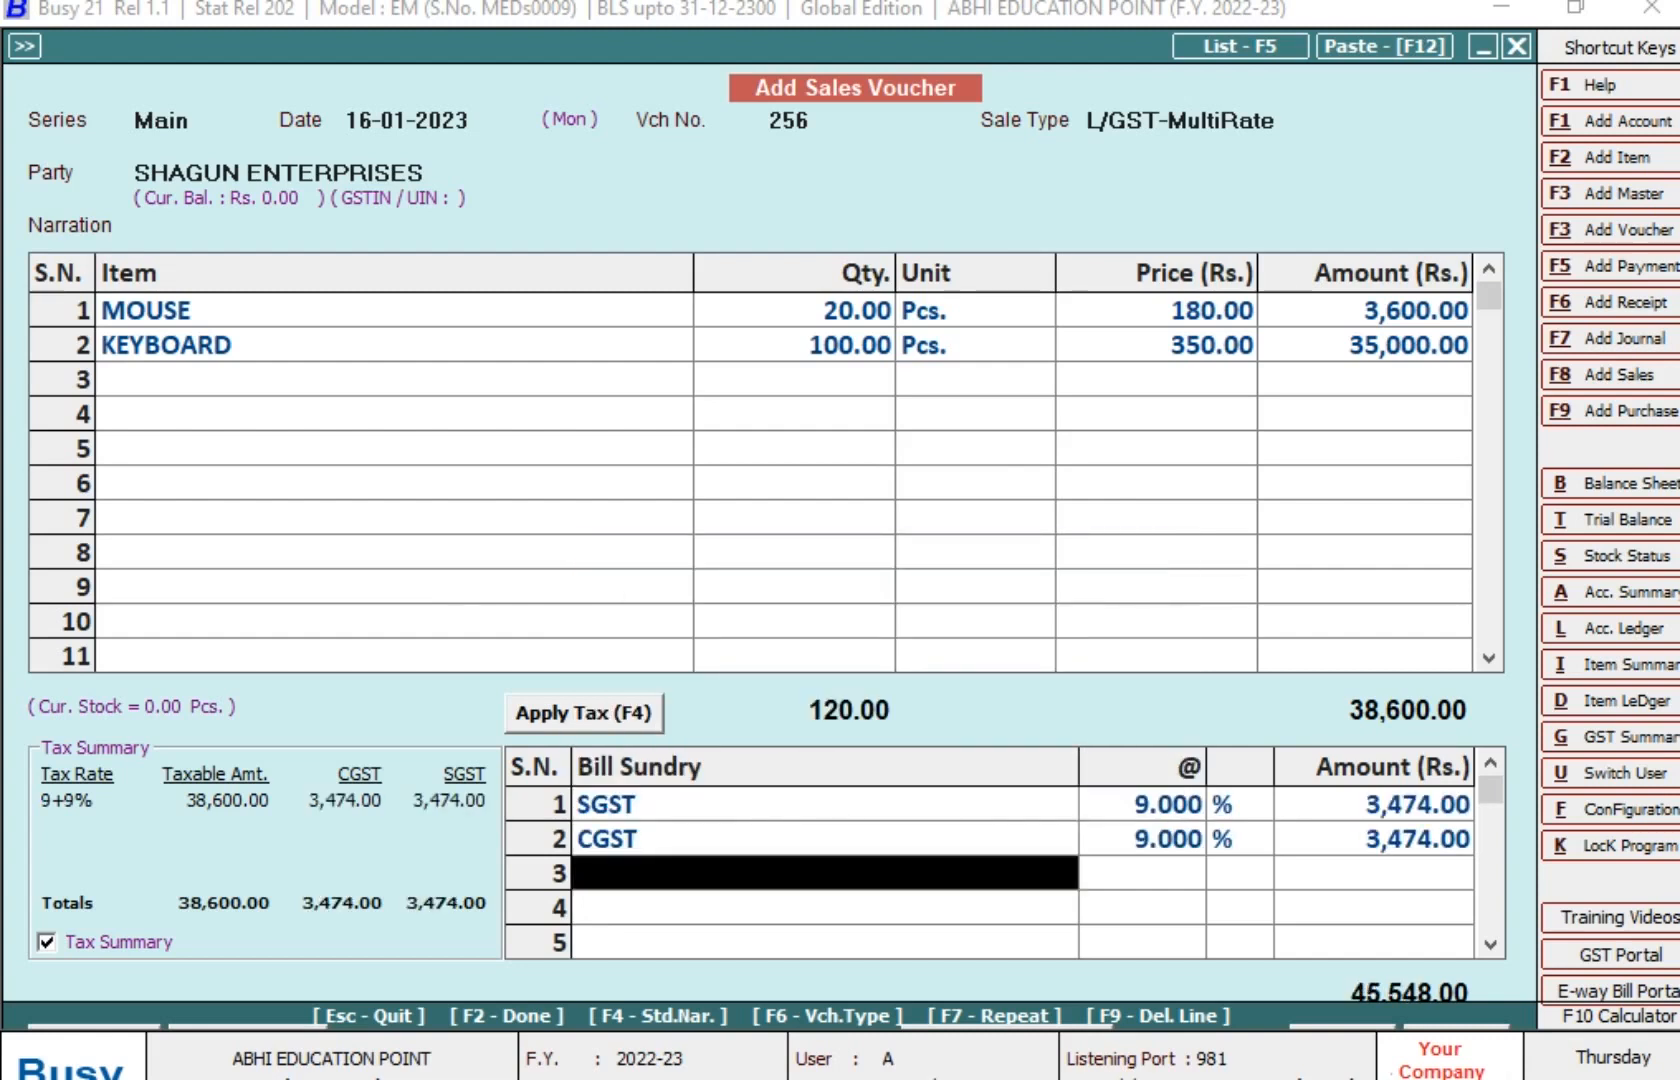
# Save the sales voucher without printing the invoice and close the blank voucher form
pyautogui.press('F2')
pyautogui.press('F2')
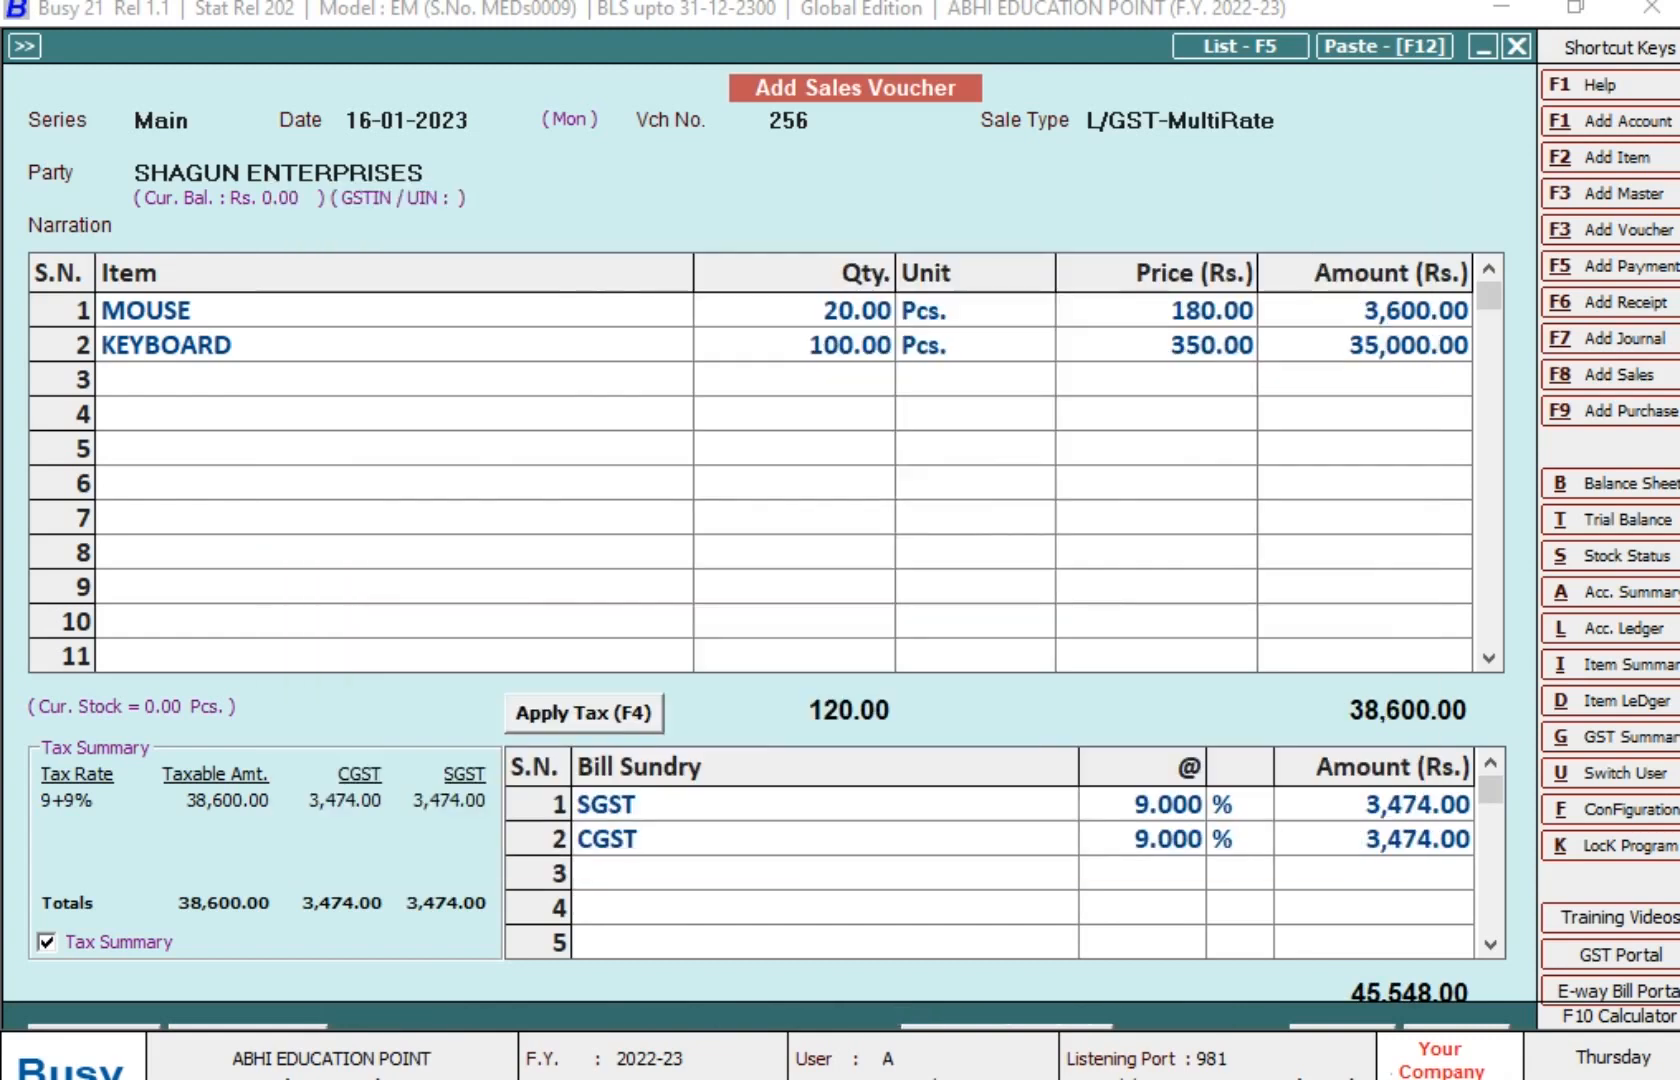
pyautogui.press('Return')
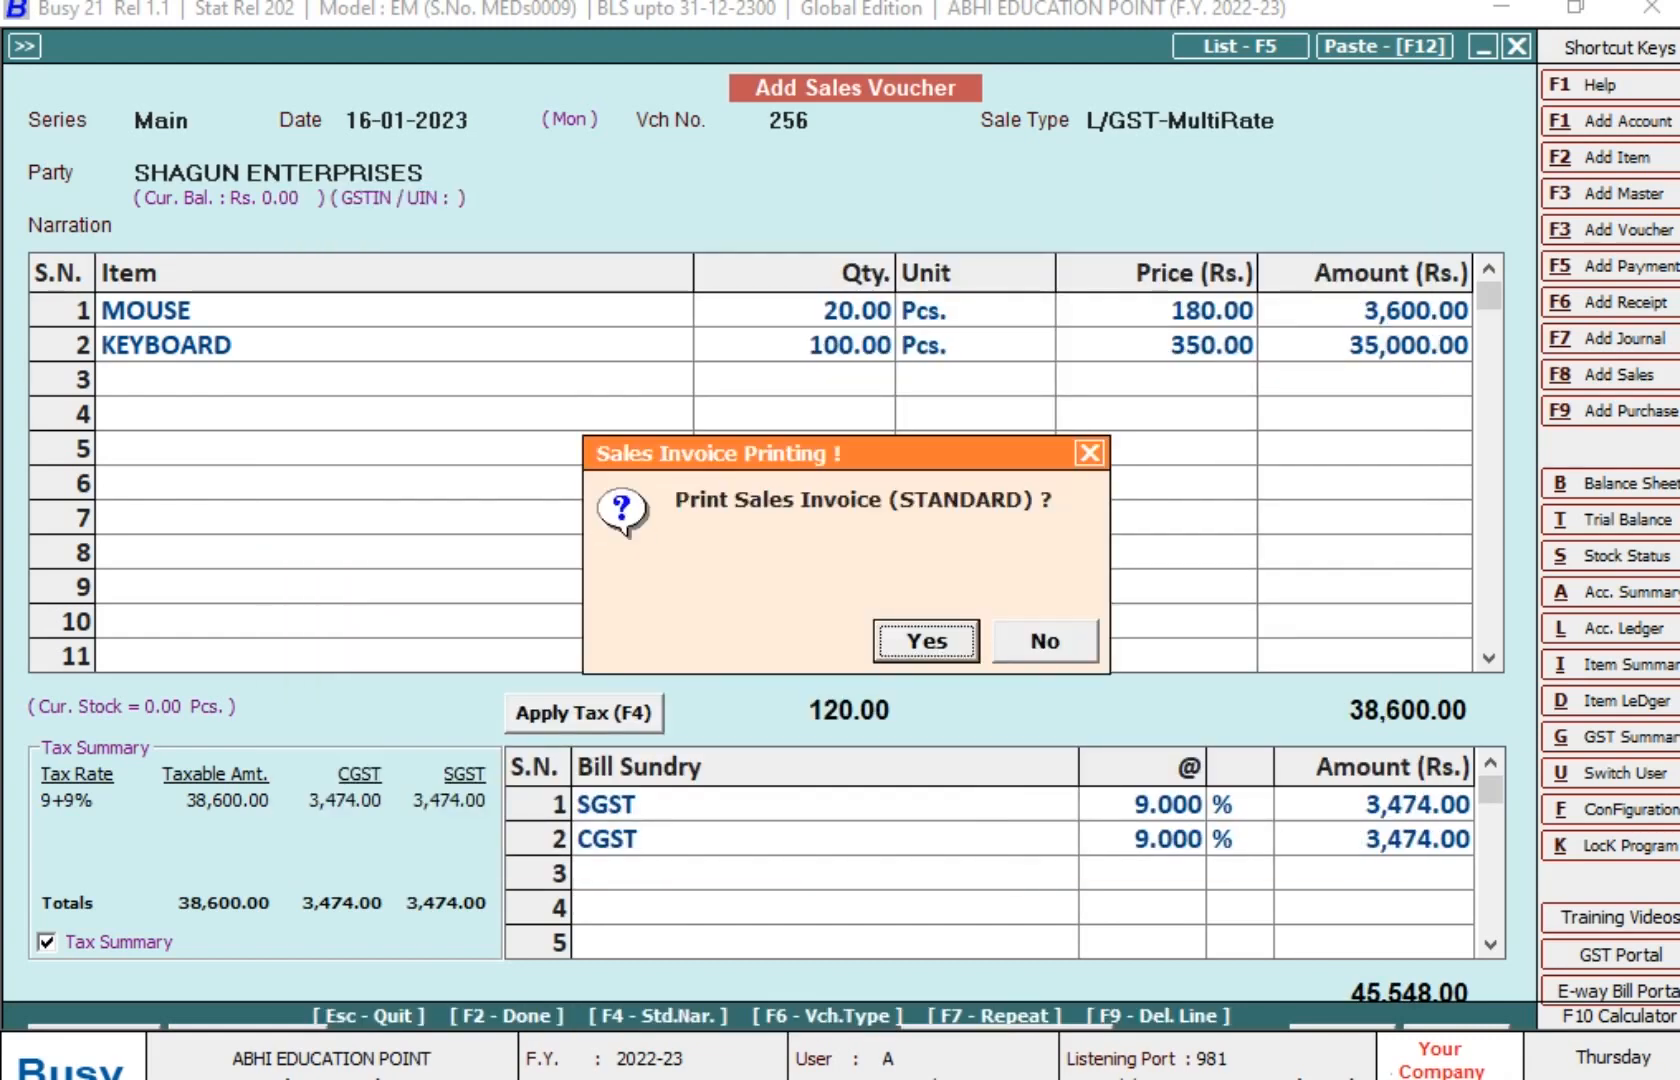
pyautogui.press('Escape')
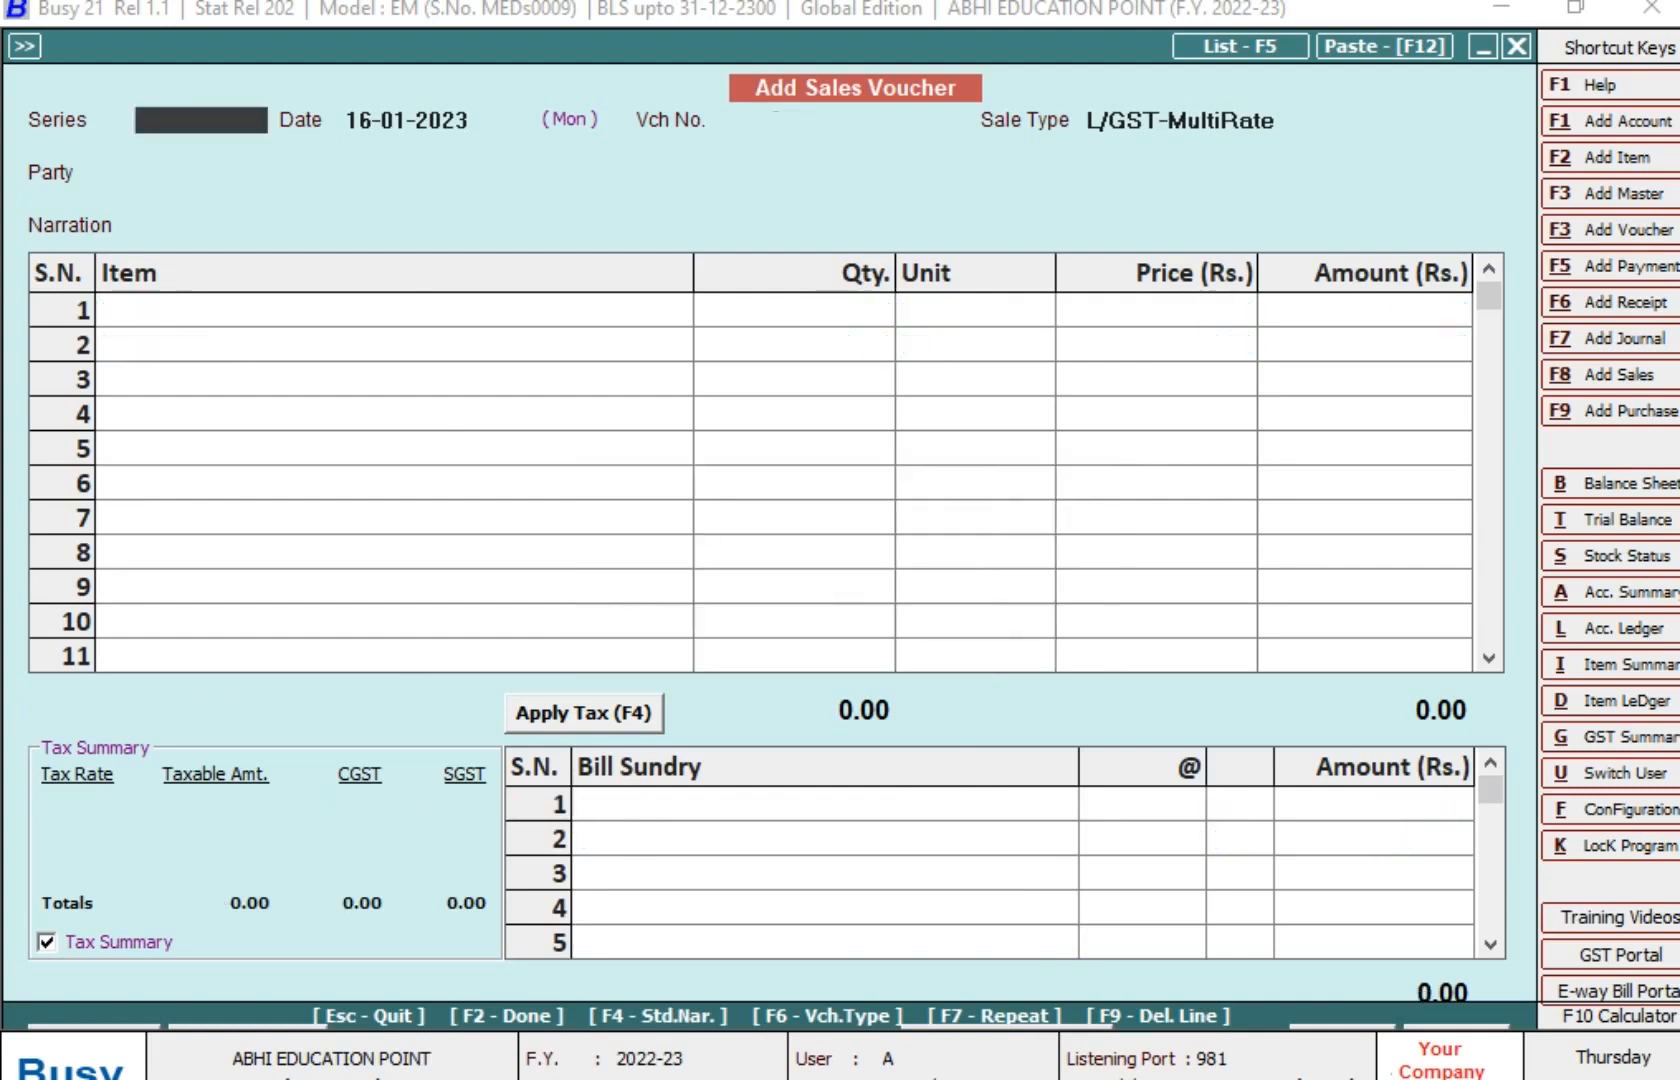
pyautogui.press('Escape')
# Open the salesman-wise commission calculation for one salesman, covering all items
pyautogui.press('Right')
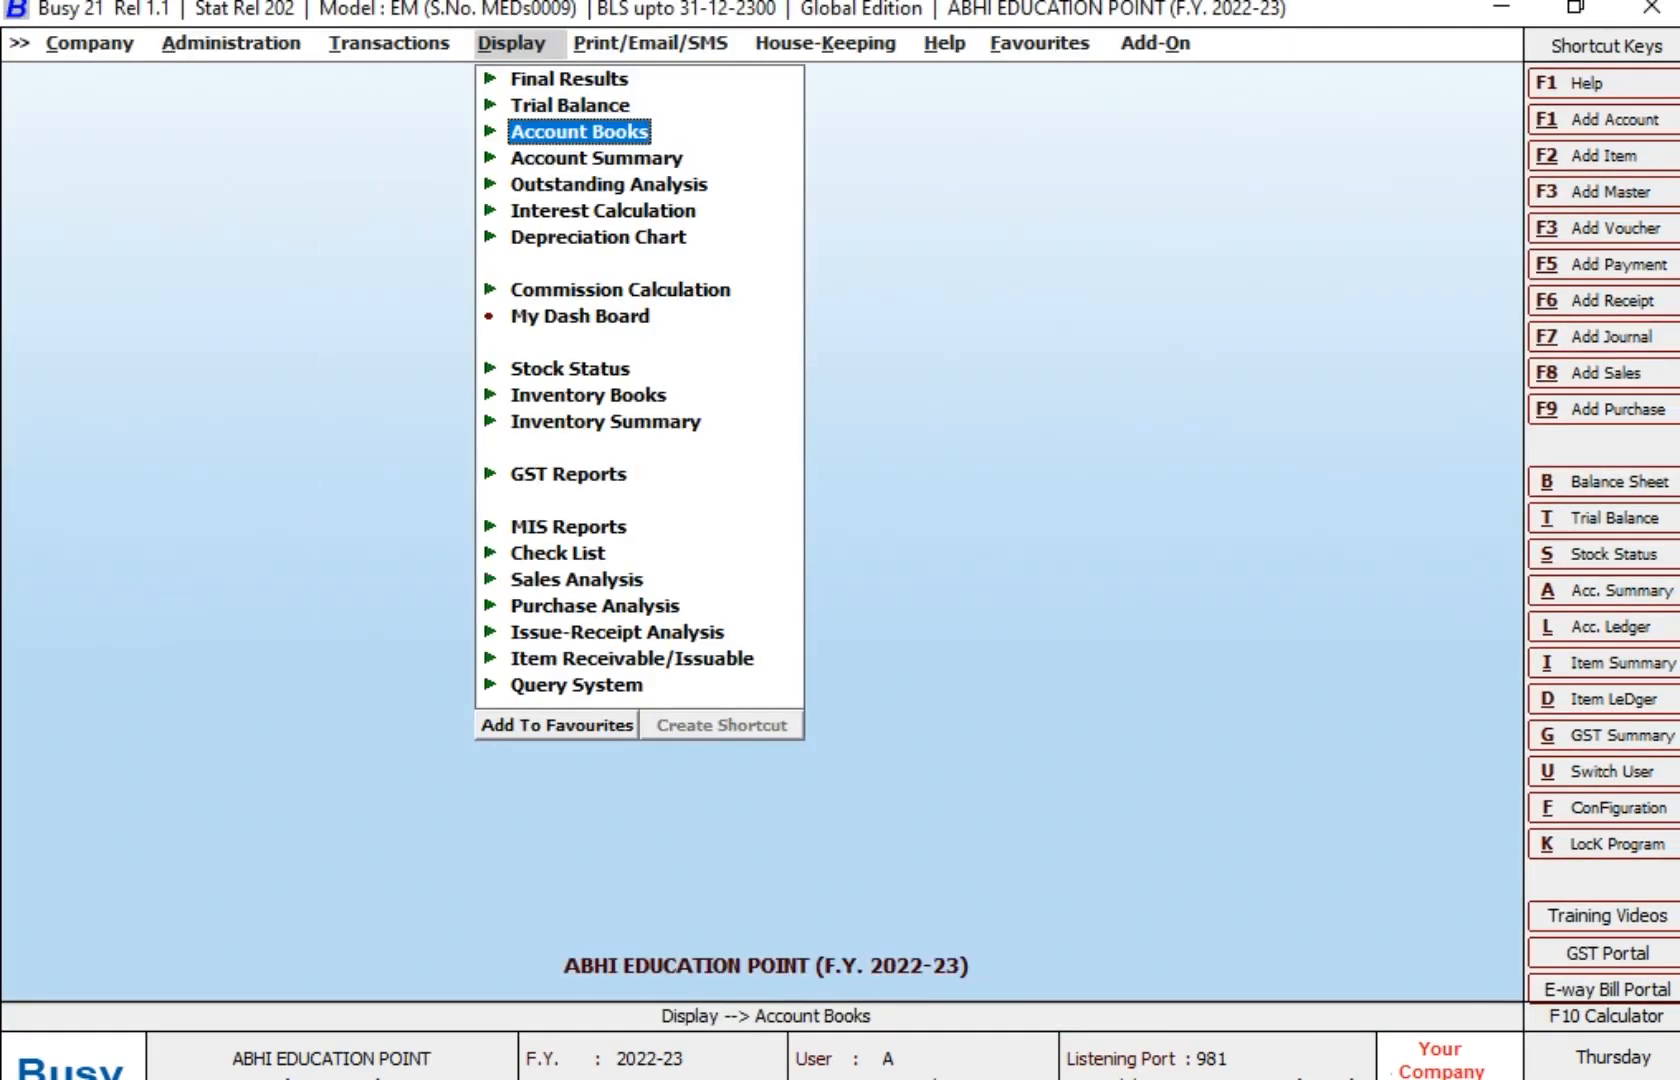
pyautogui.press('Down')
pyautogui.press('Down')
pyautogui.press('Down')
pyautogui.press('Down')
pyautogui.press('Down')
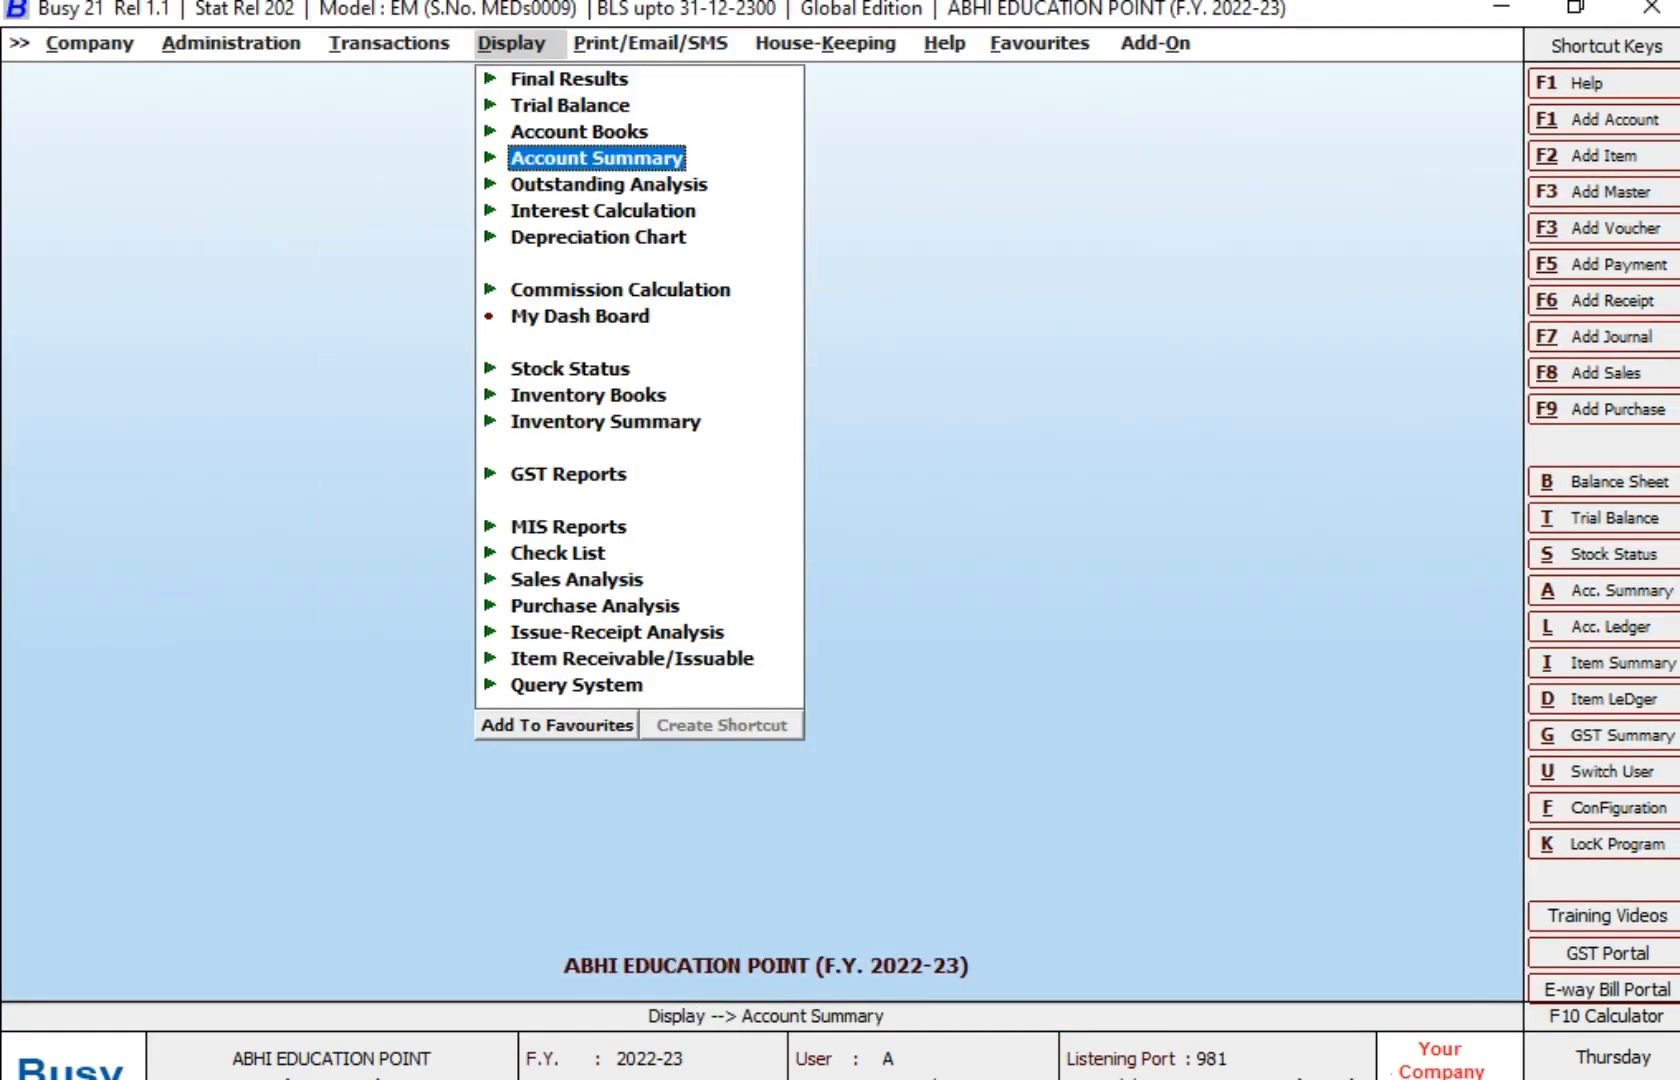
pyautogui.press('Return')
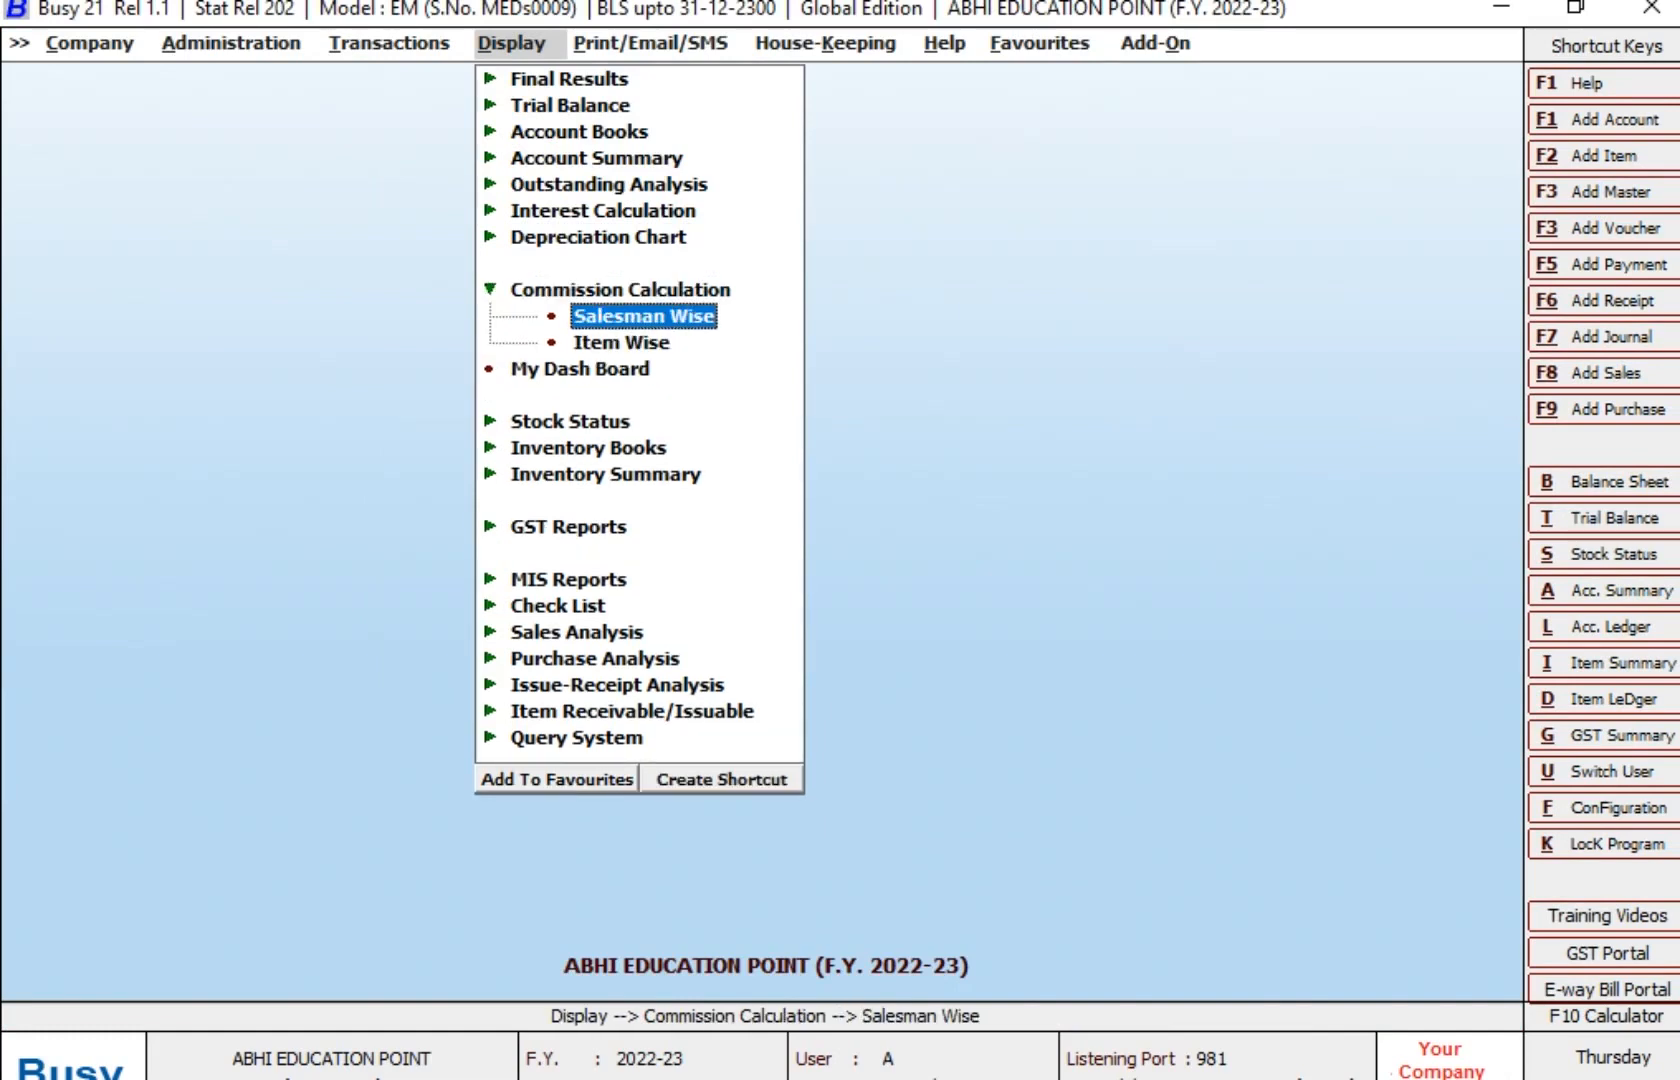
pyautogui.press('Return')
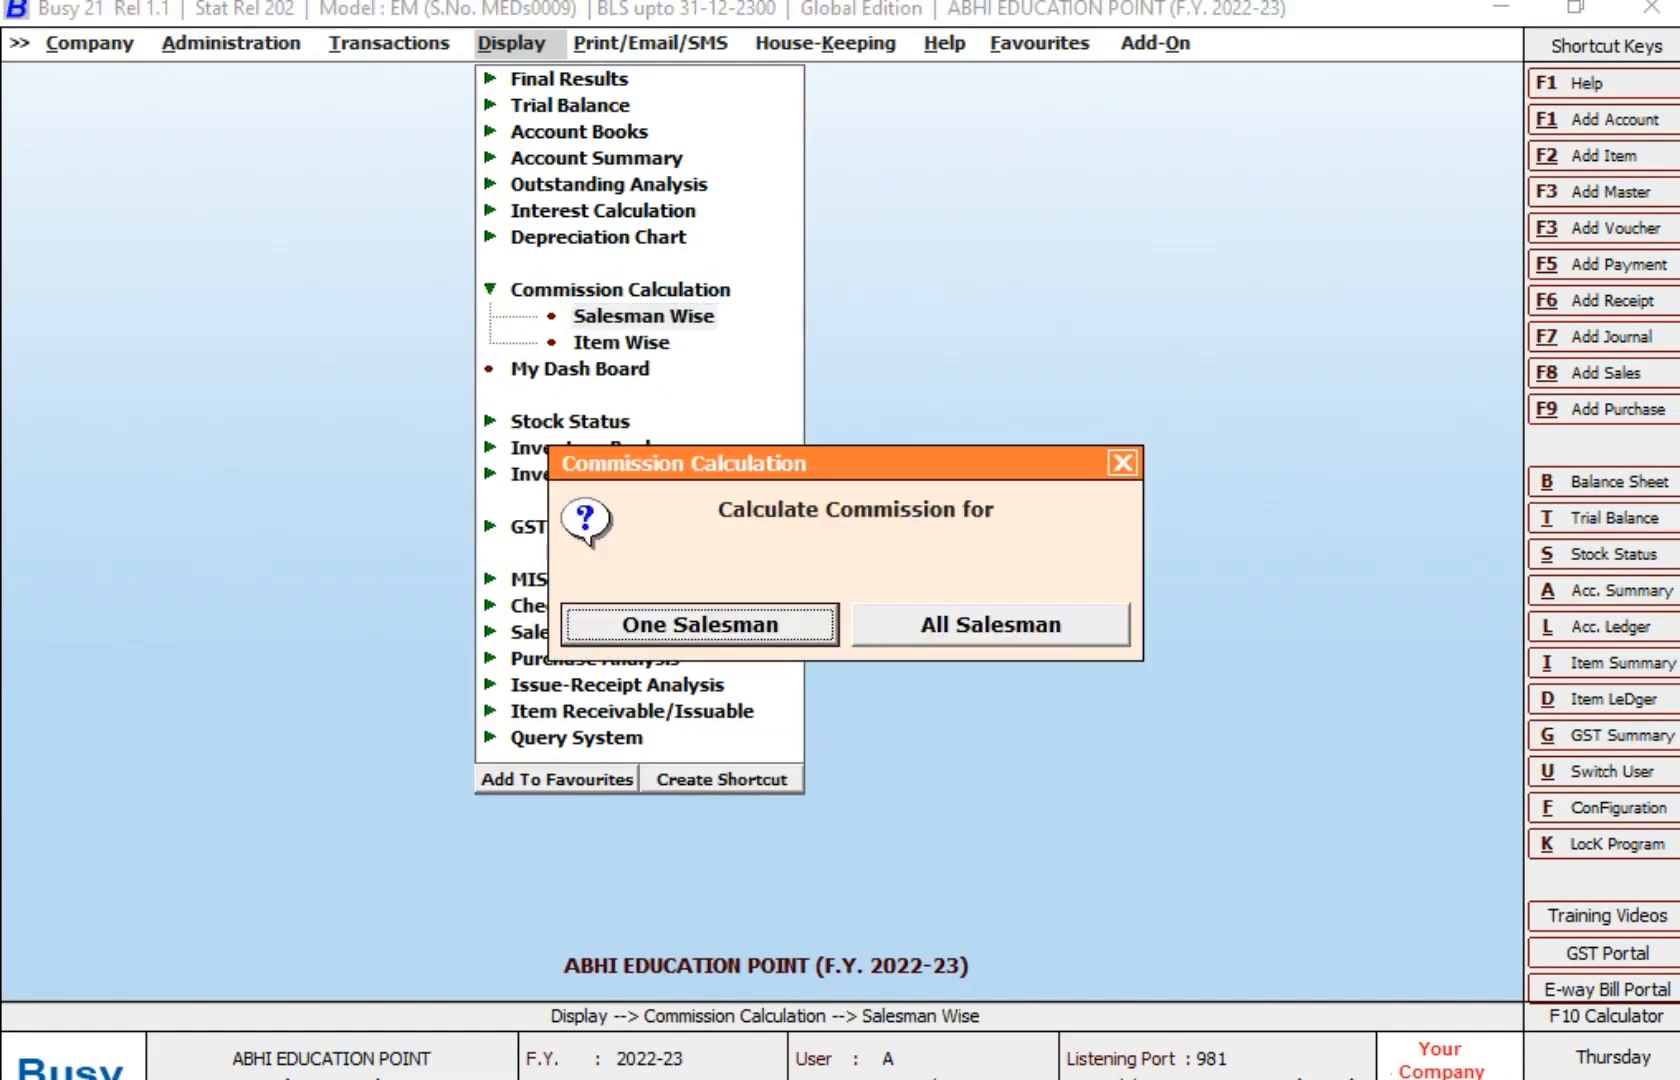
pyautogui.press('Return')
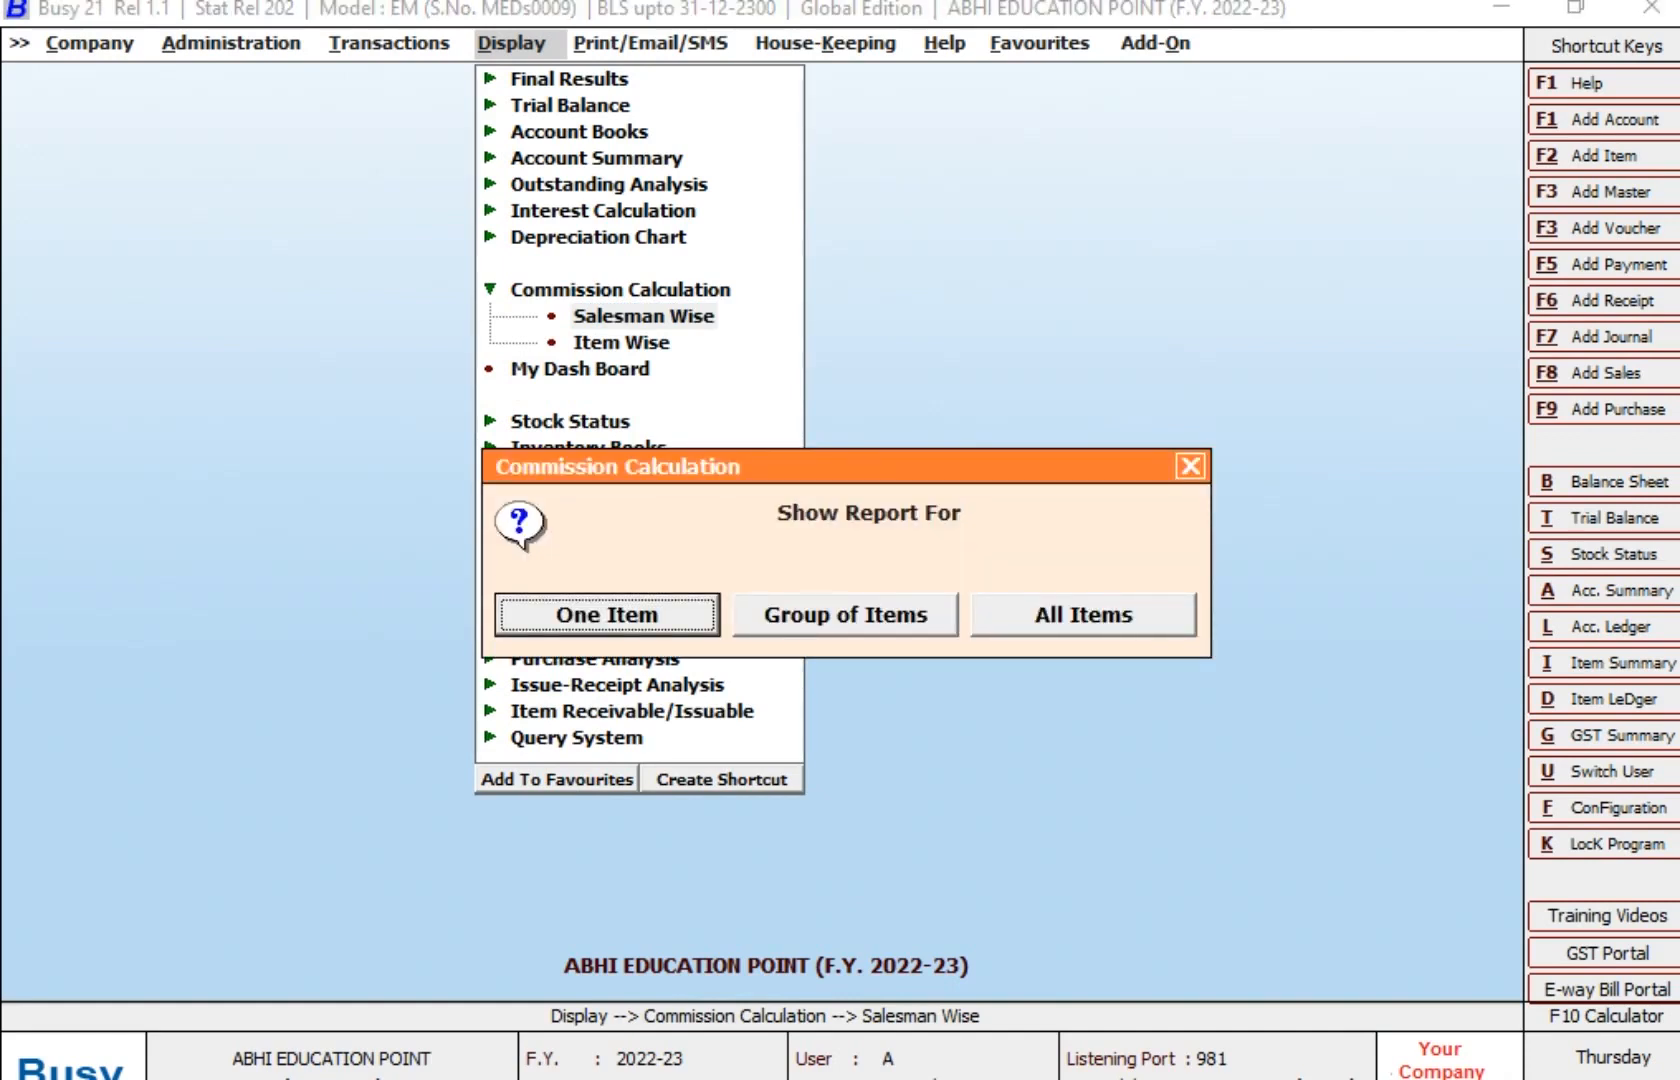
pyautogui.press('Right')
pyautogui.press('Right')
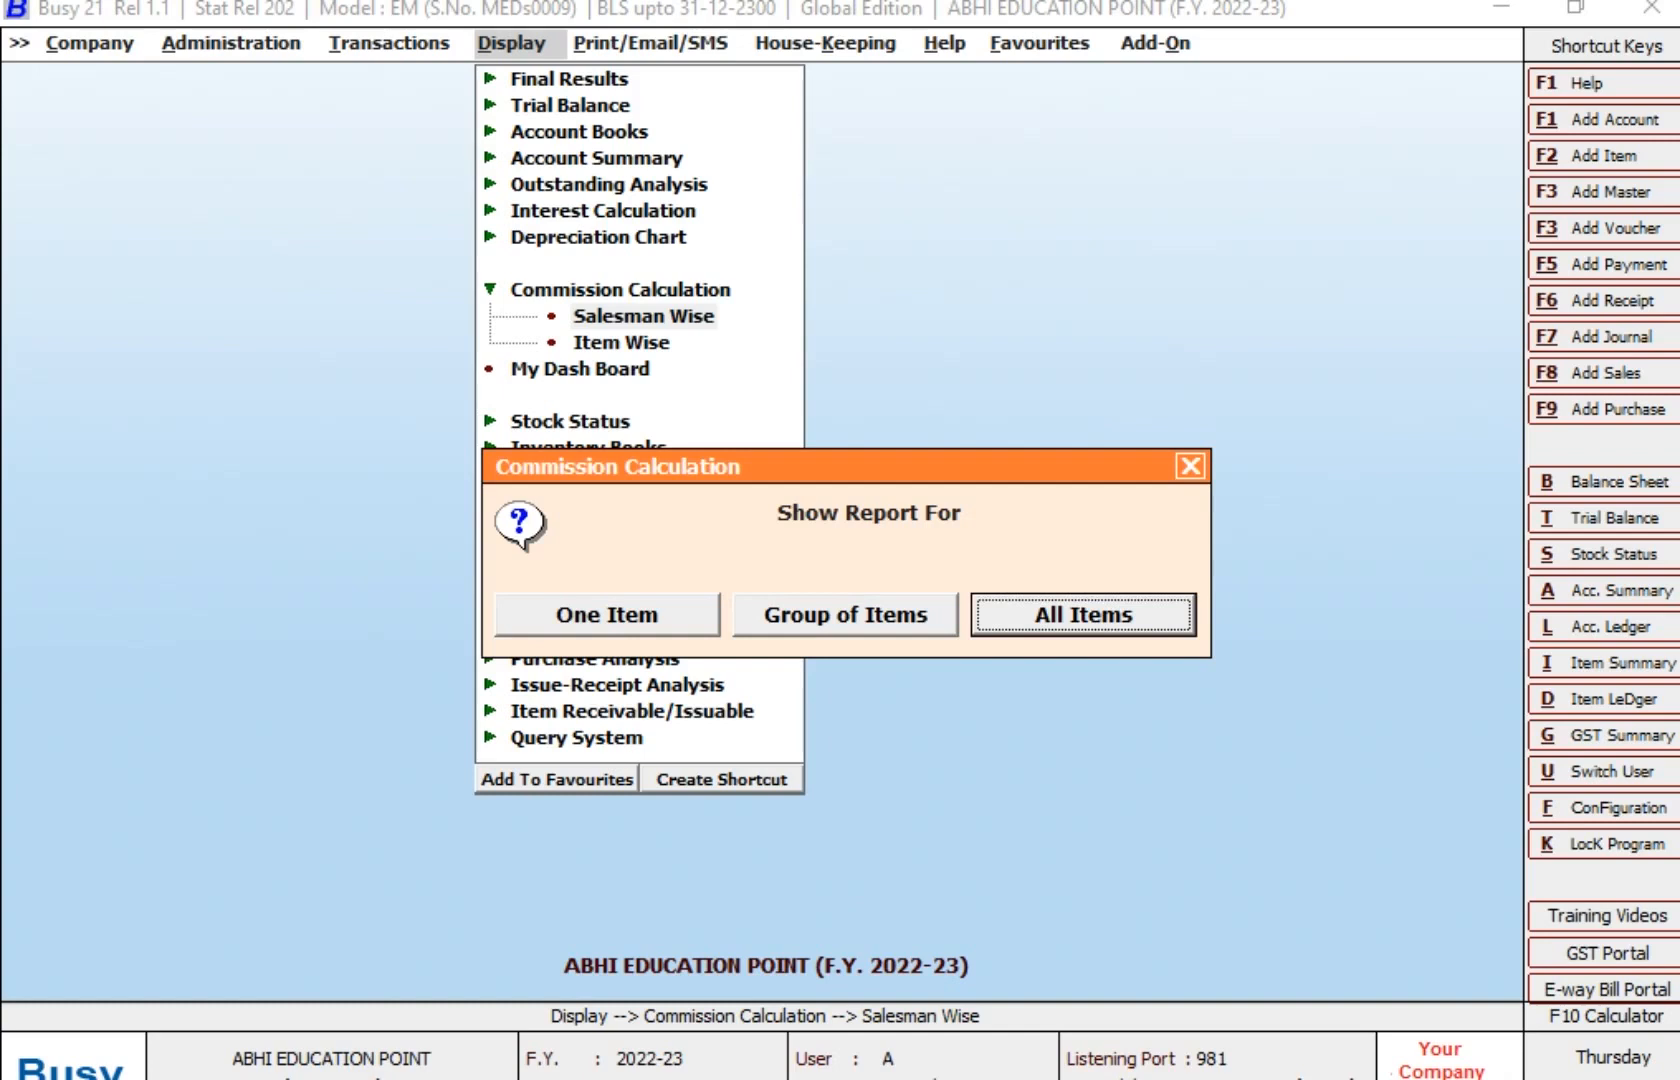
pyautogui.press('Escape')
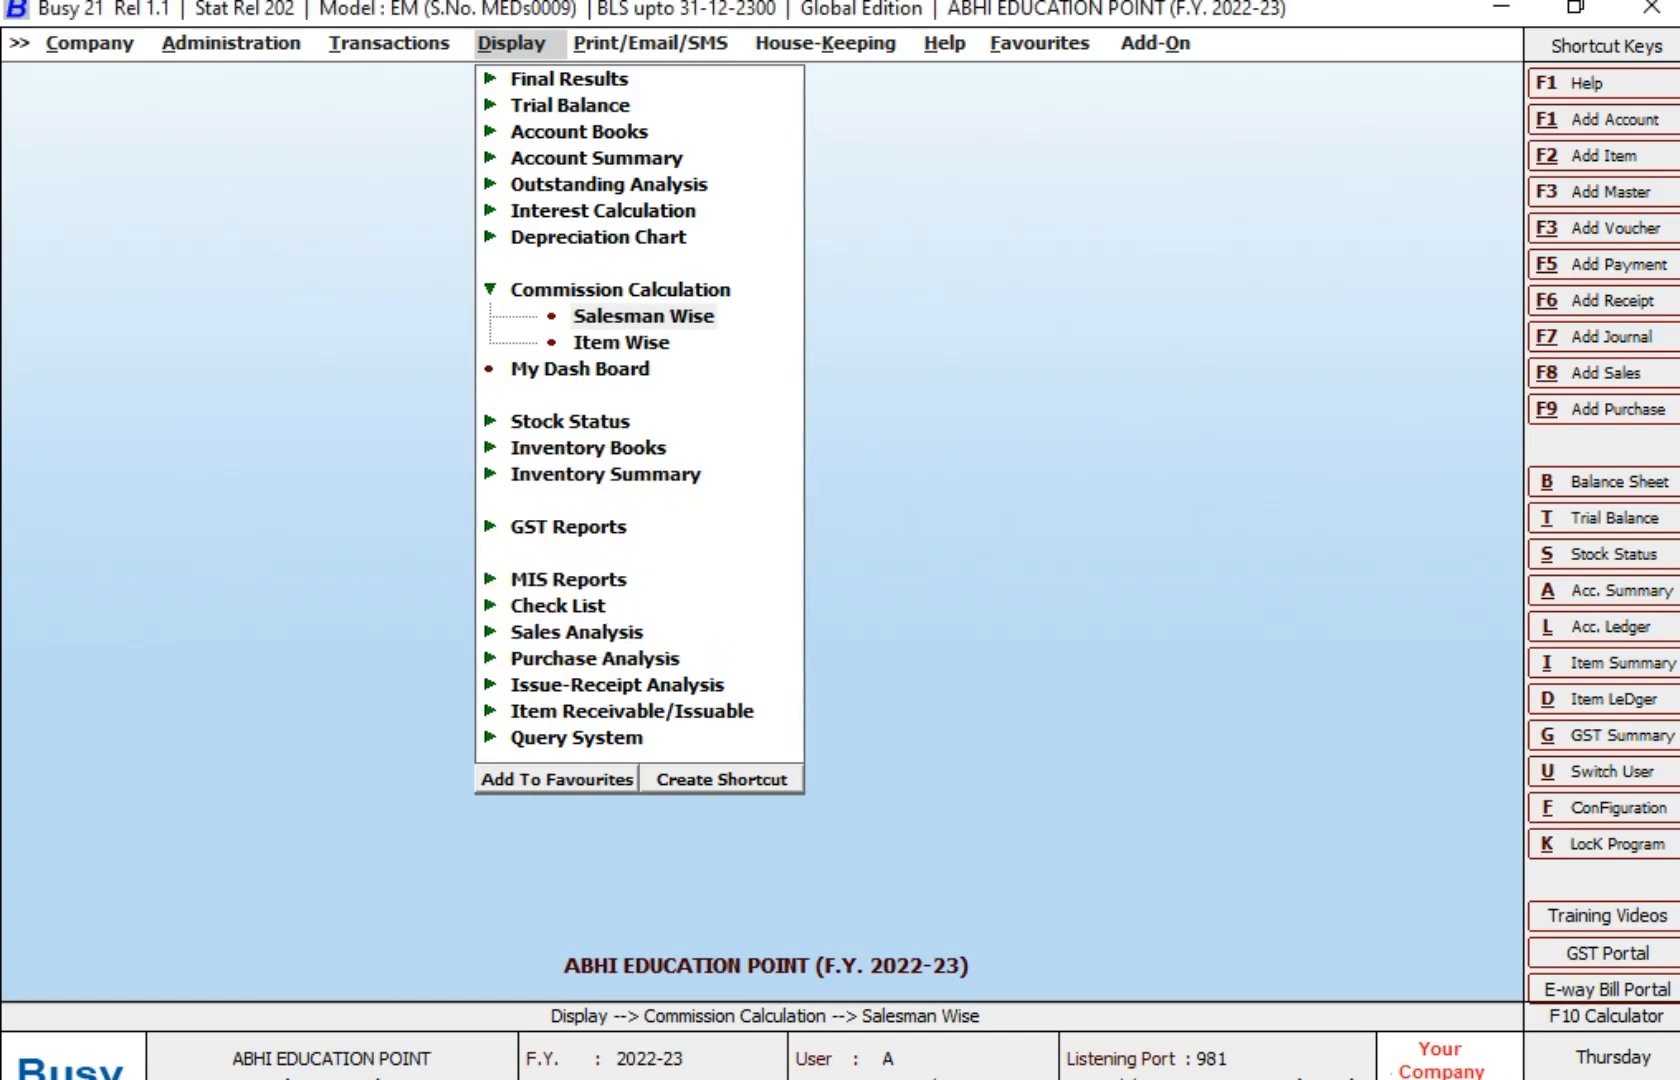
pyautogui.press('Return')
# Generate the commission report for the first listed salesman from 01-01-2023 to 19-01-2023, showing items by name
pyautogui.write('A')
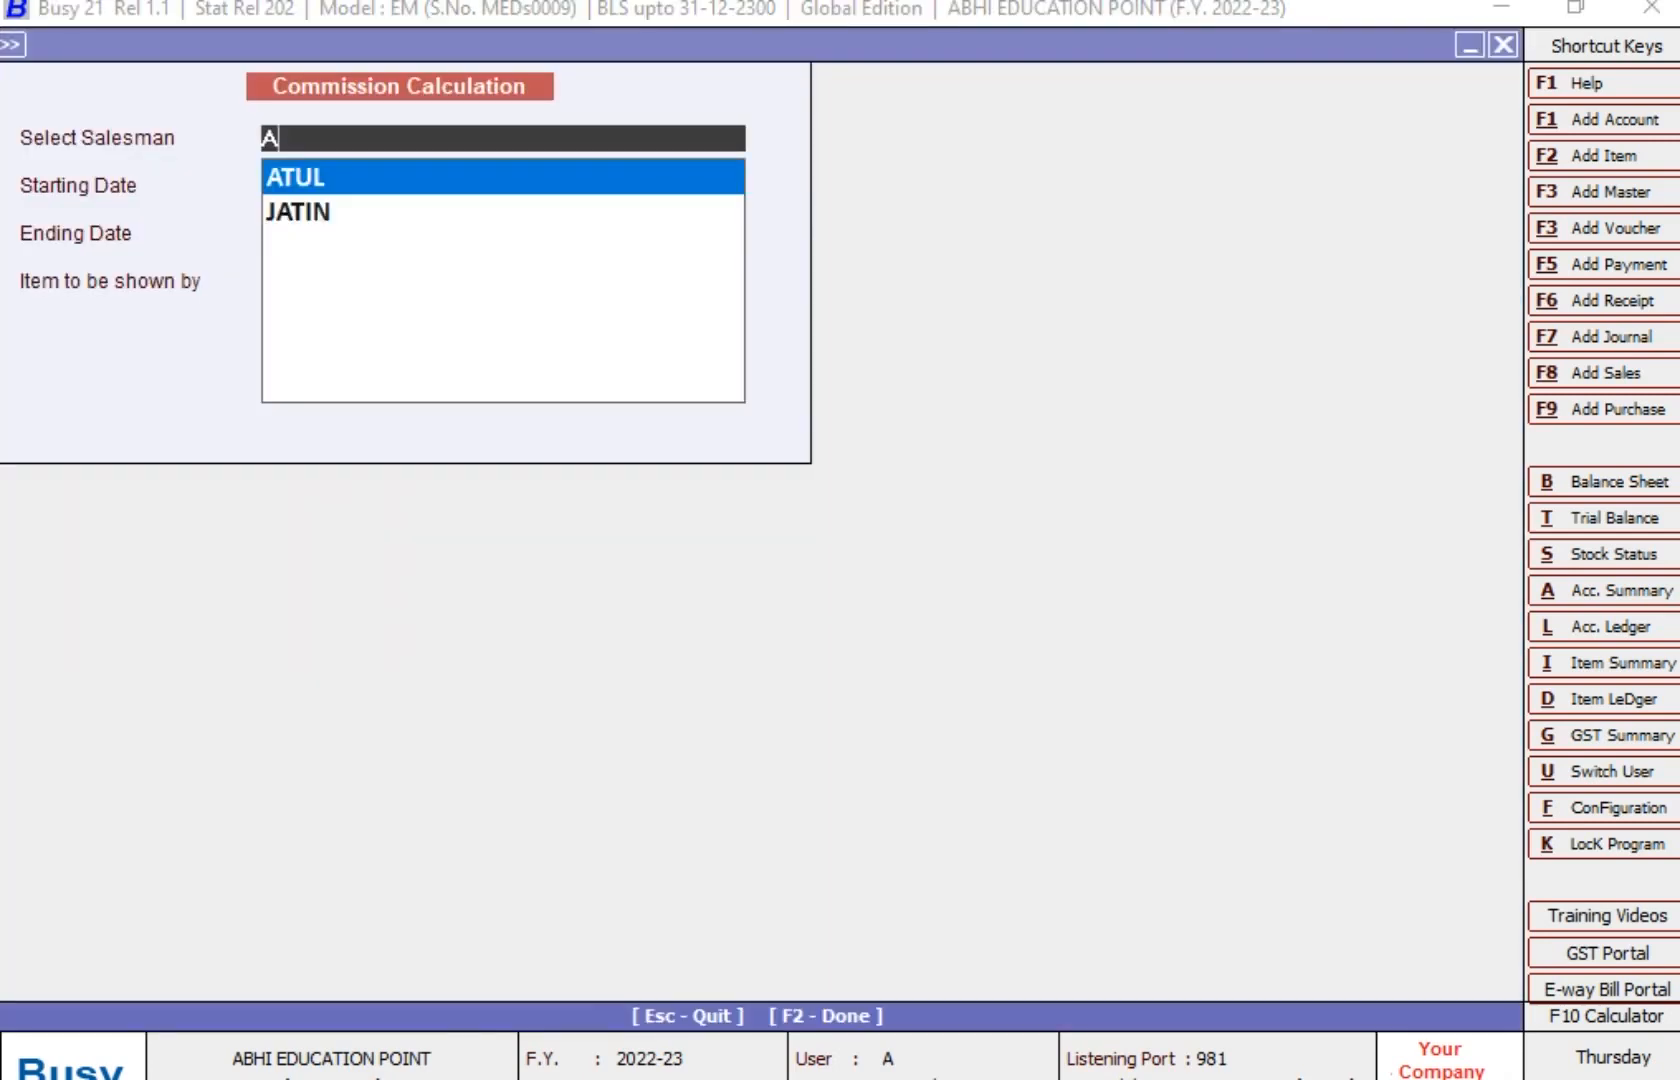
pyautogui.write('T')
pyautogui.press('Return')
pyautogui.write('0')
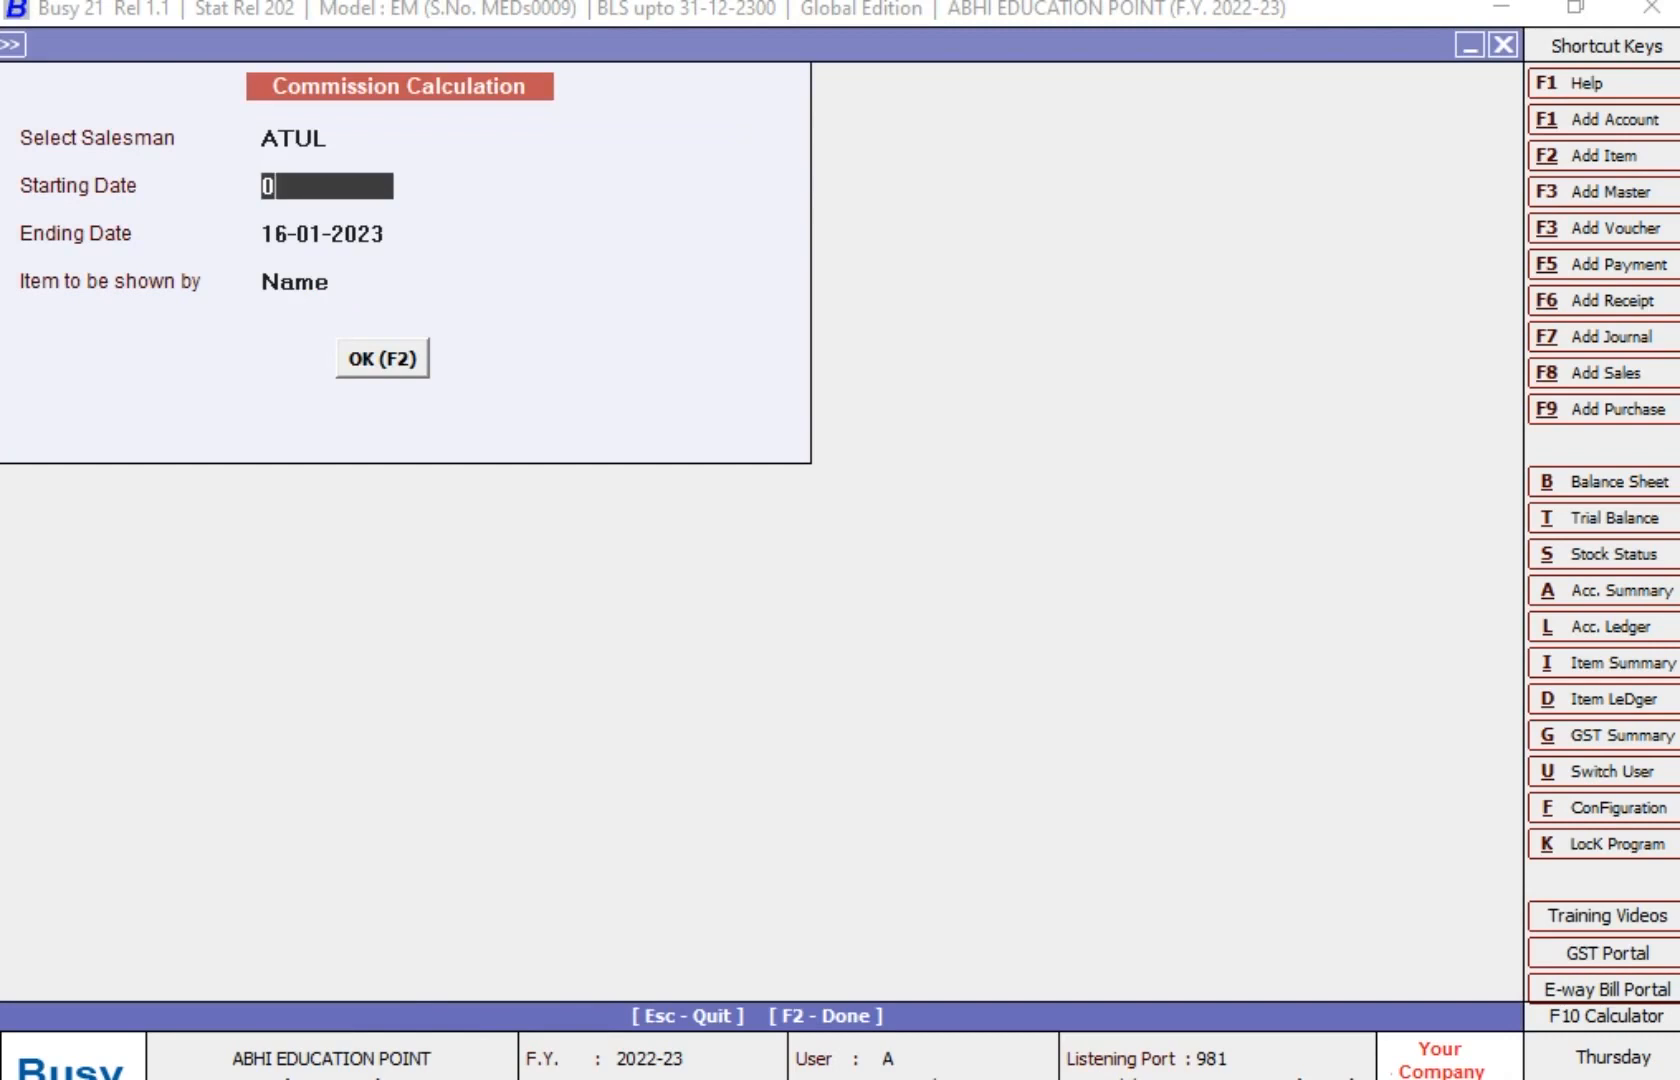
pyautogui.write('1-01')
pyautogui.press('Return')
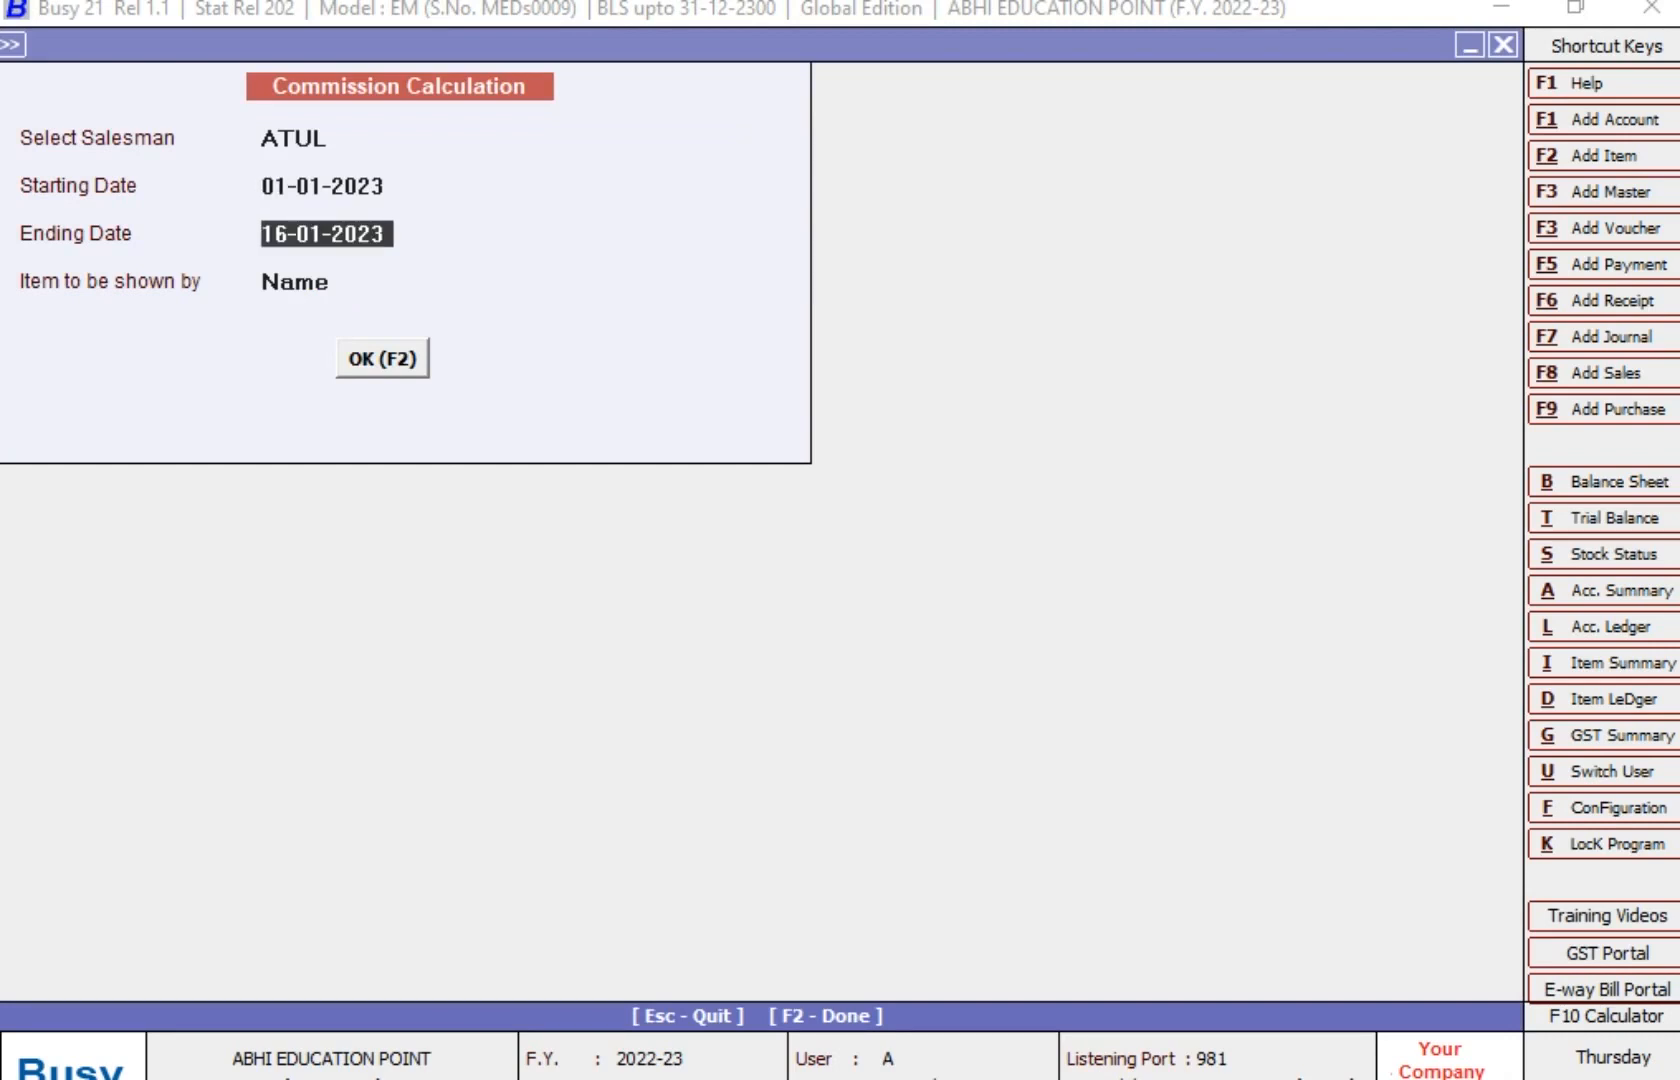
pyautogui.write('19-01')
pyautogui.press('Return')
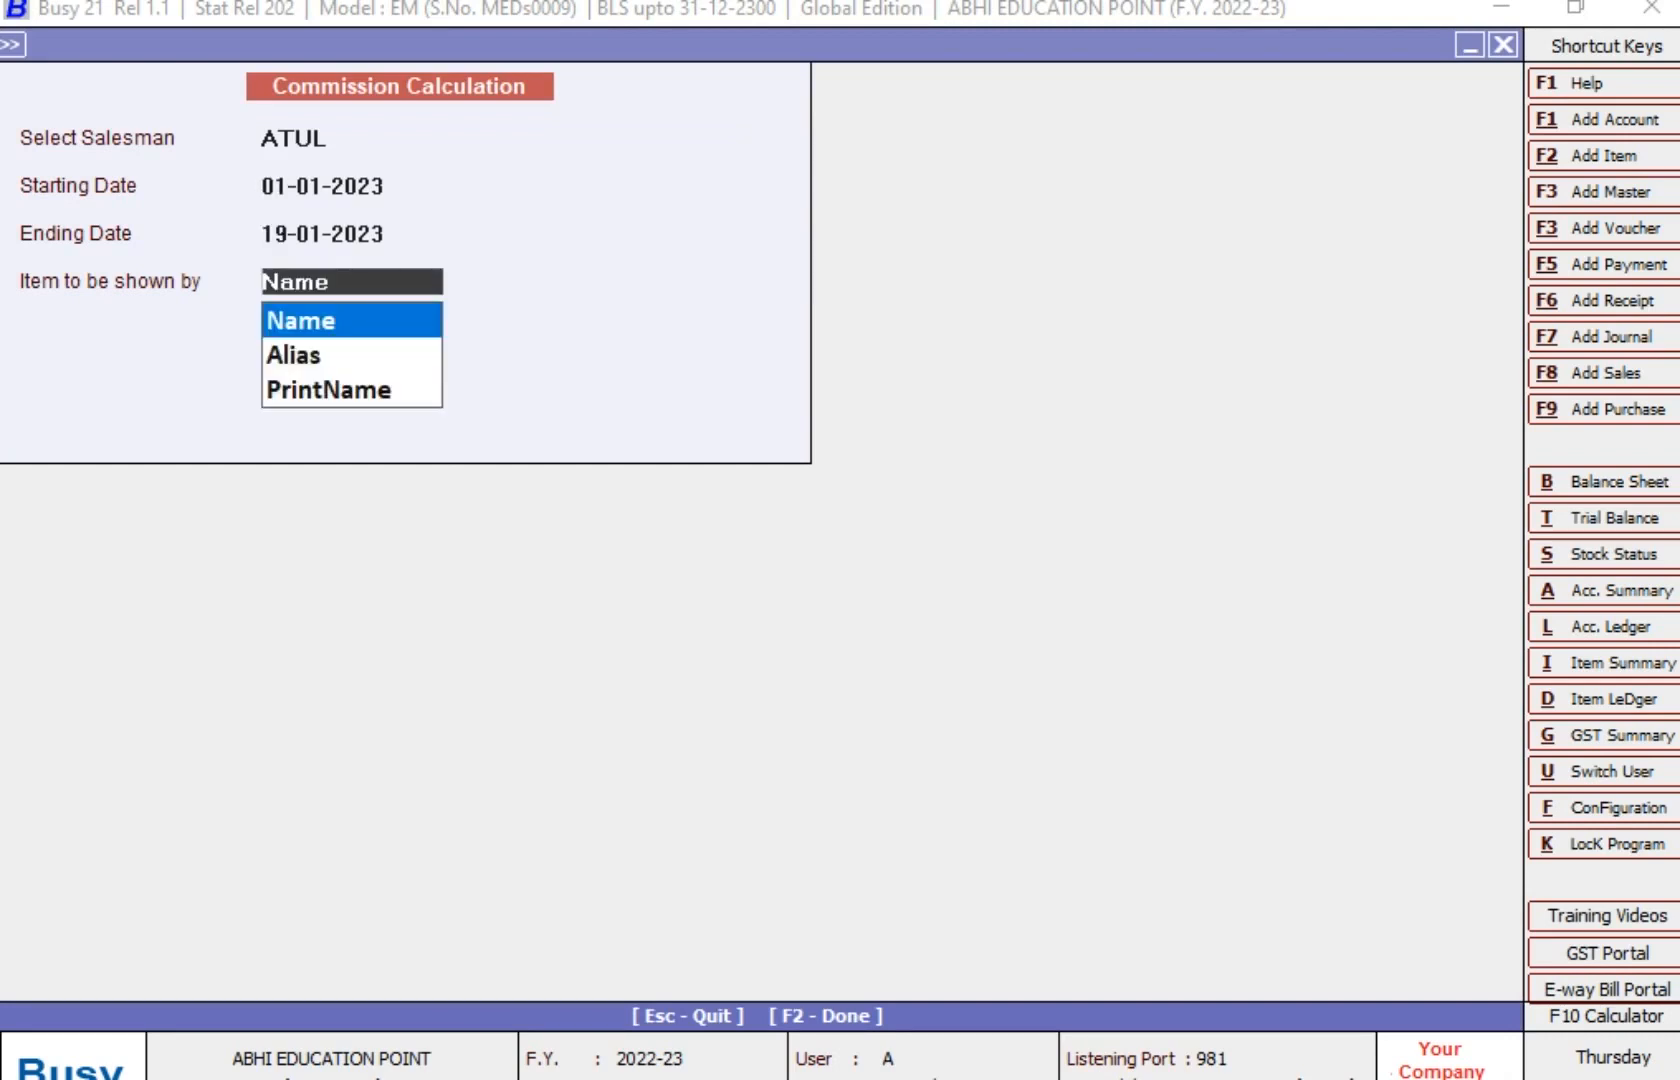
pyautogui.press('Return')
pyautogui.press('Return')
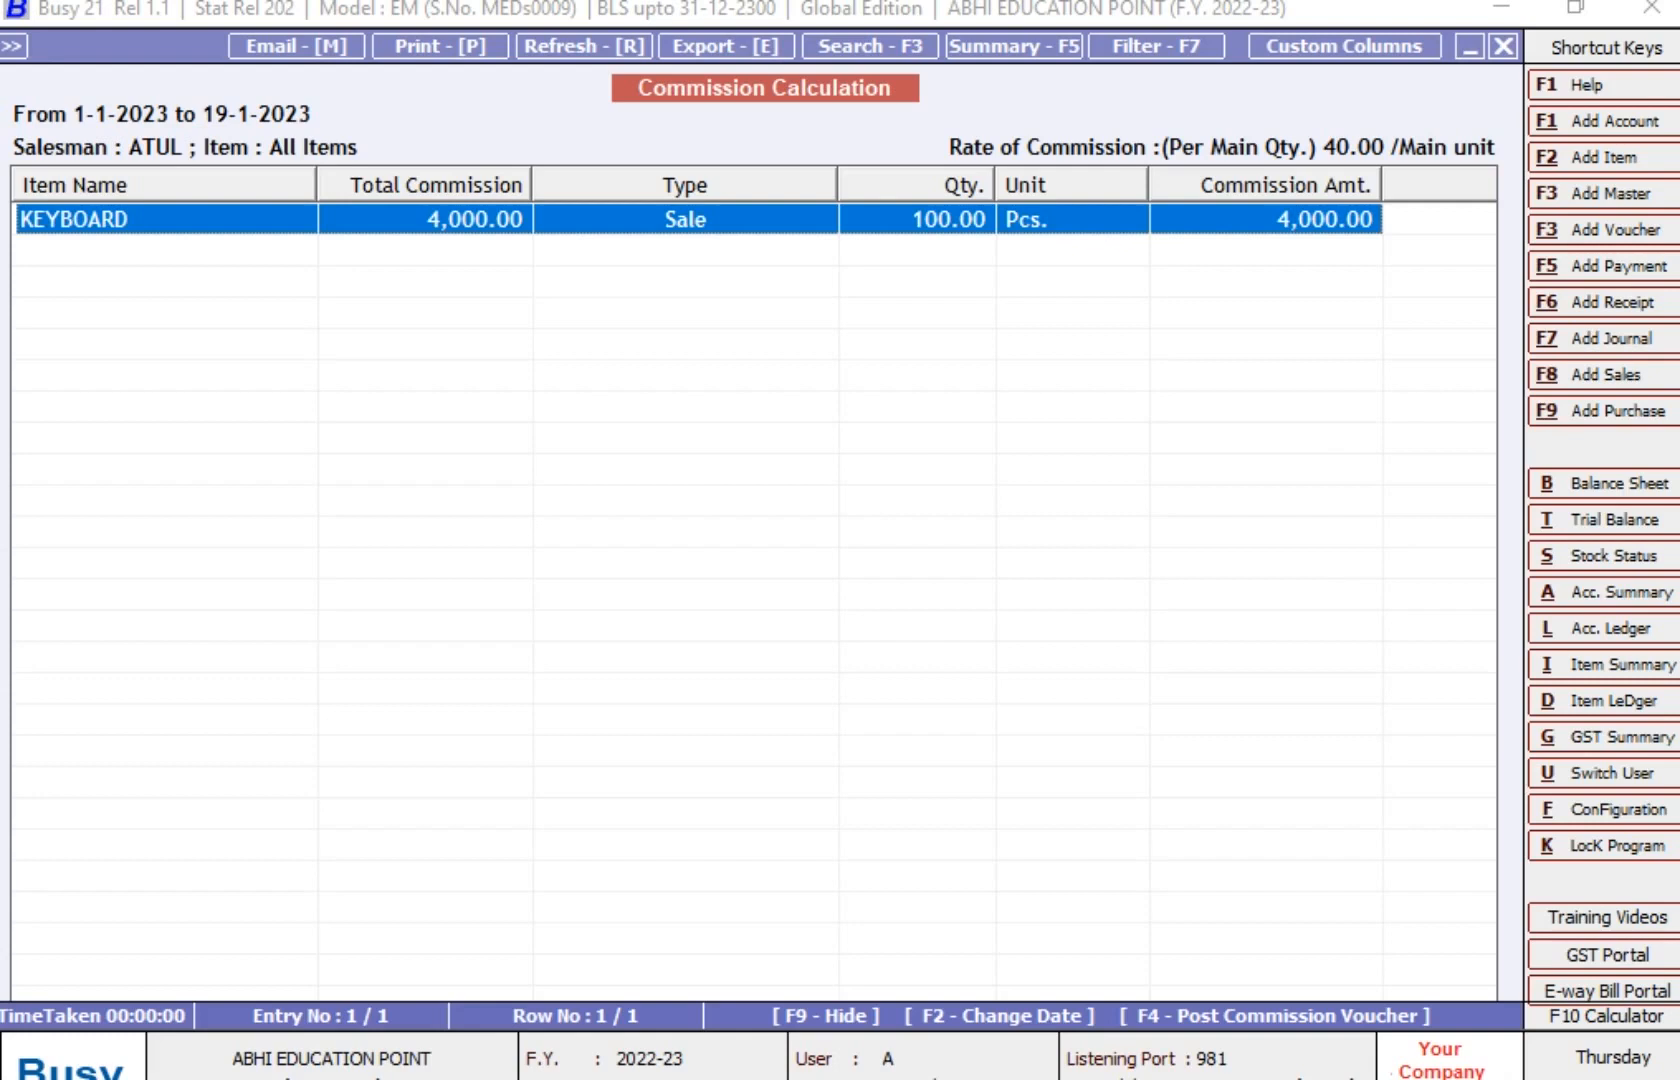
# Set up a commission voucher in the Main series dated 19-01-2023, using the COMMISSION PAID account and no bill references
pyautogui.press('F4')
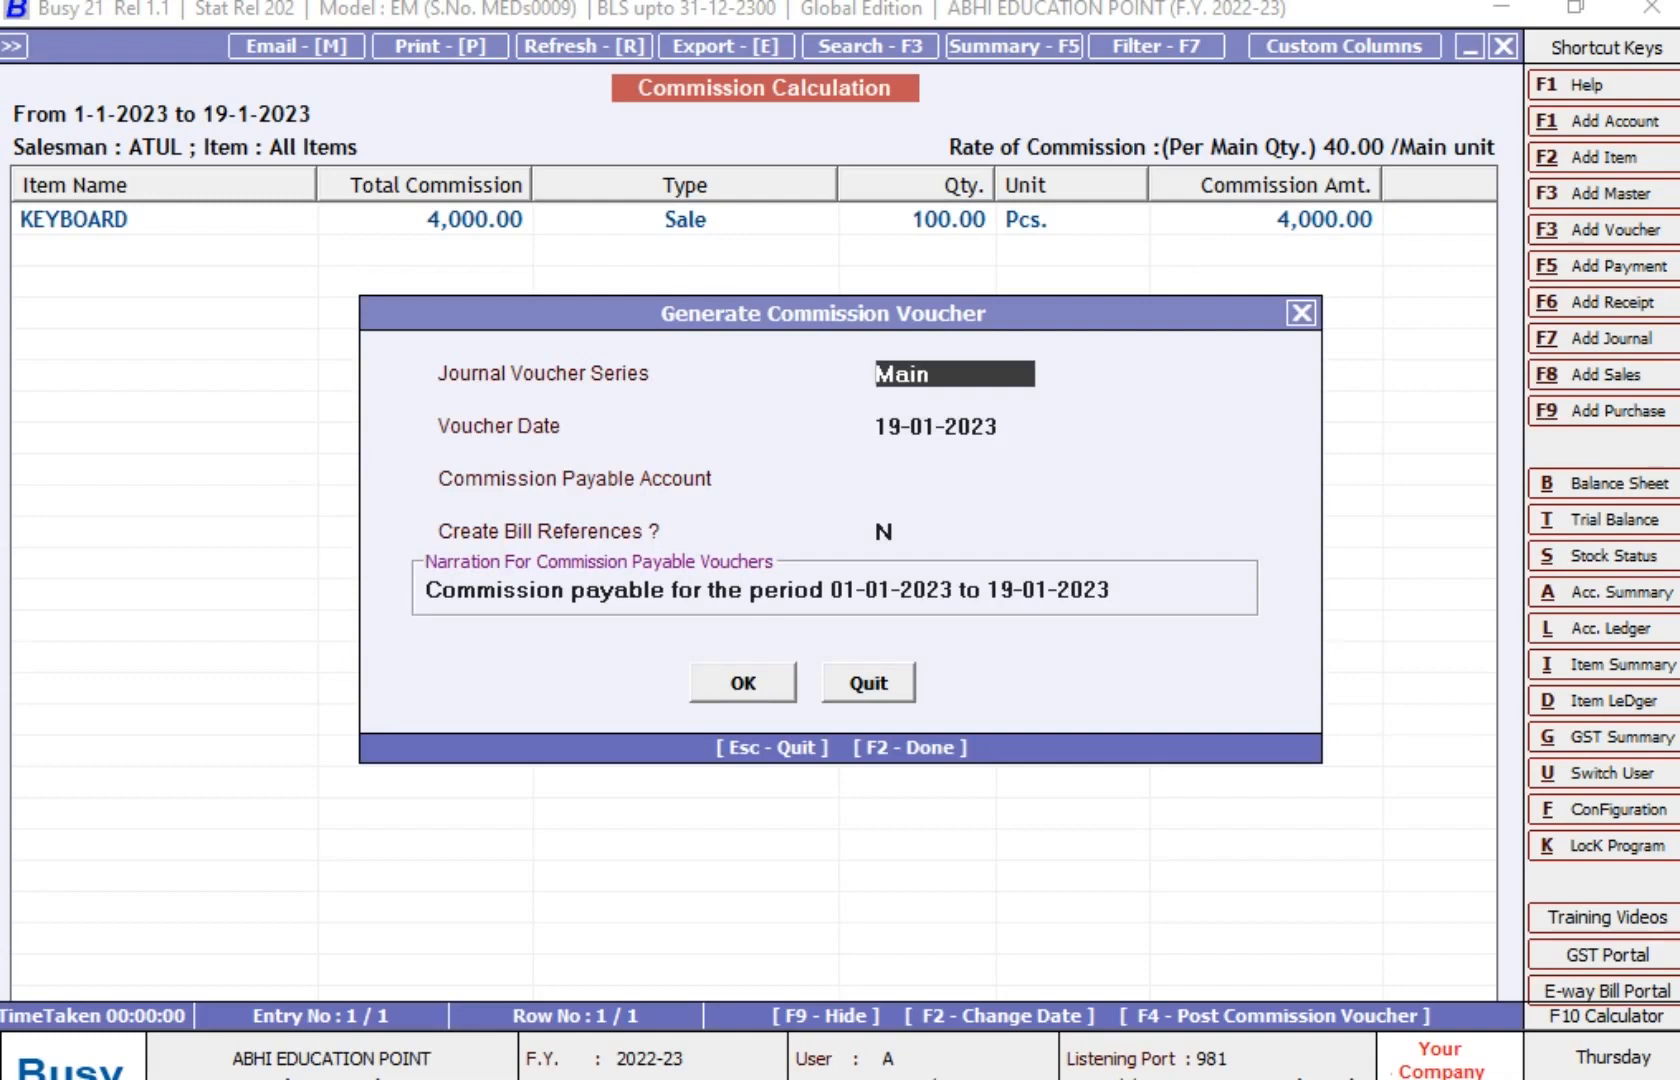
pyautogui.press('Return')
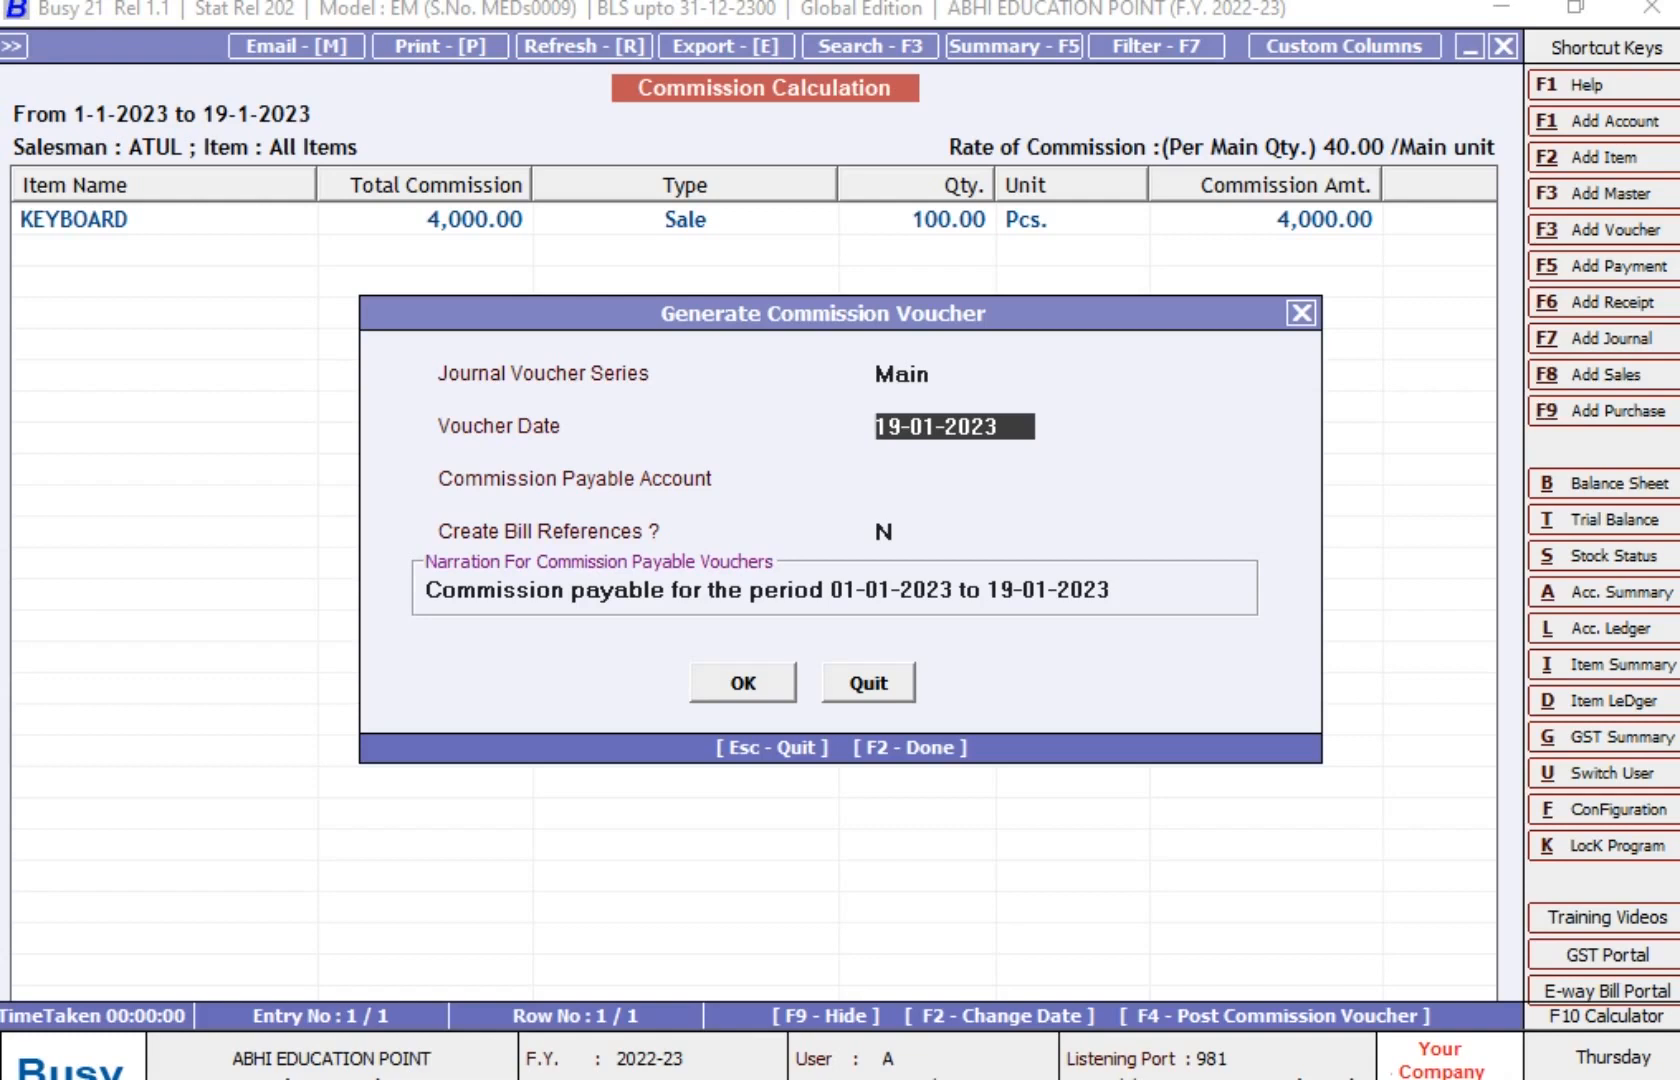
pyautogui.press('Return')
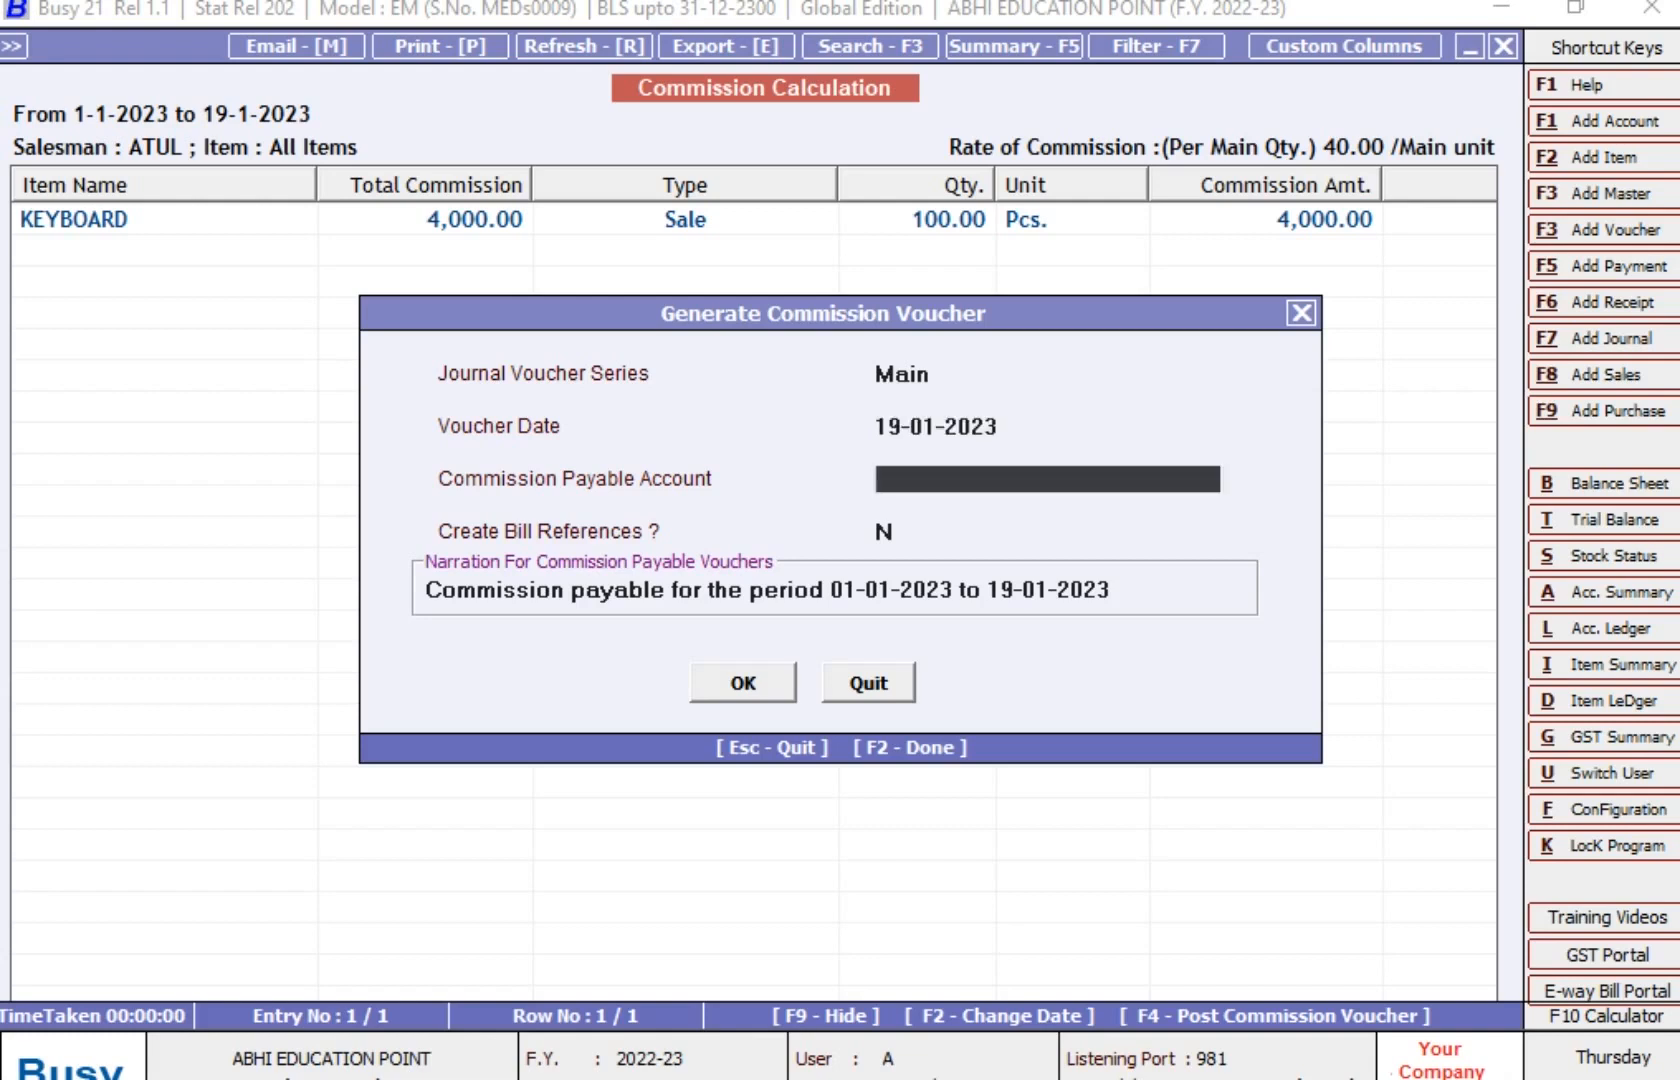
pyautogui.write('COMM')
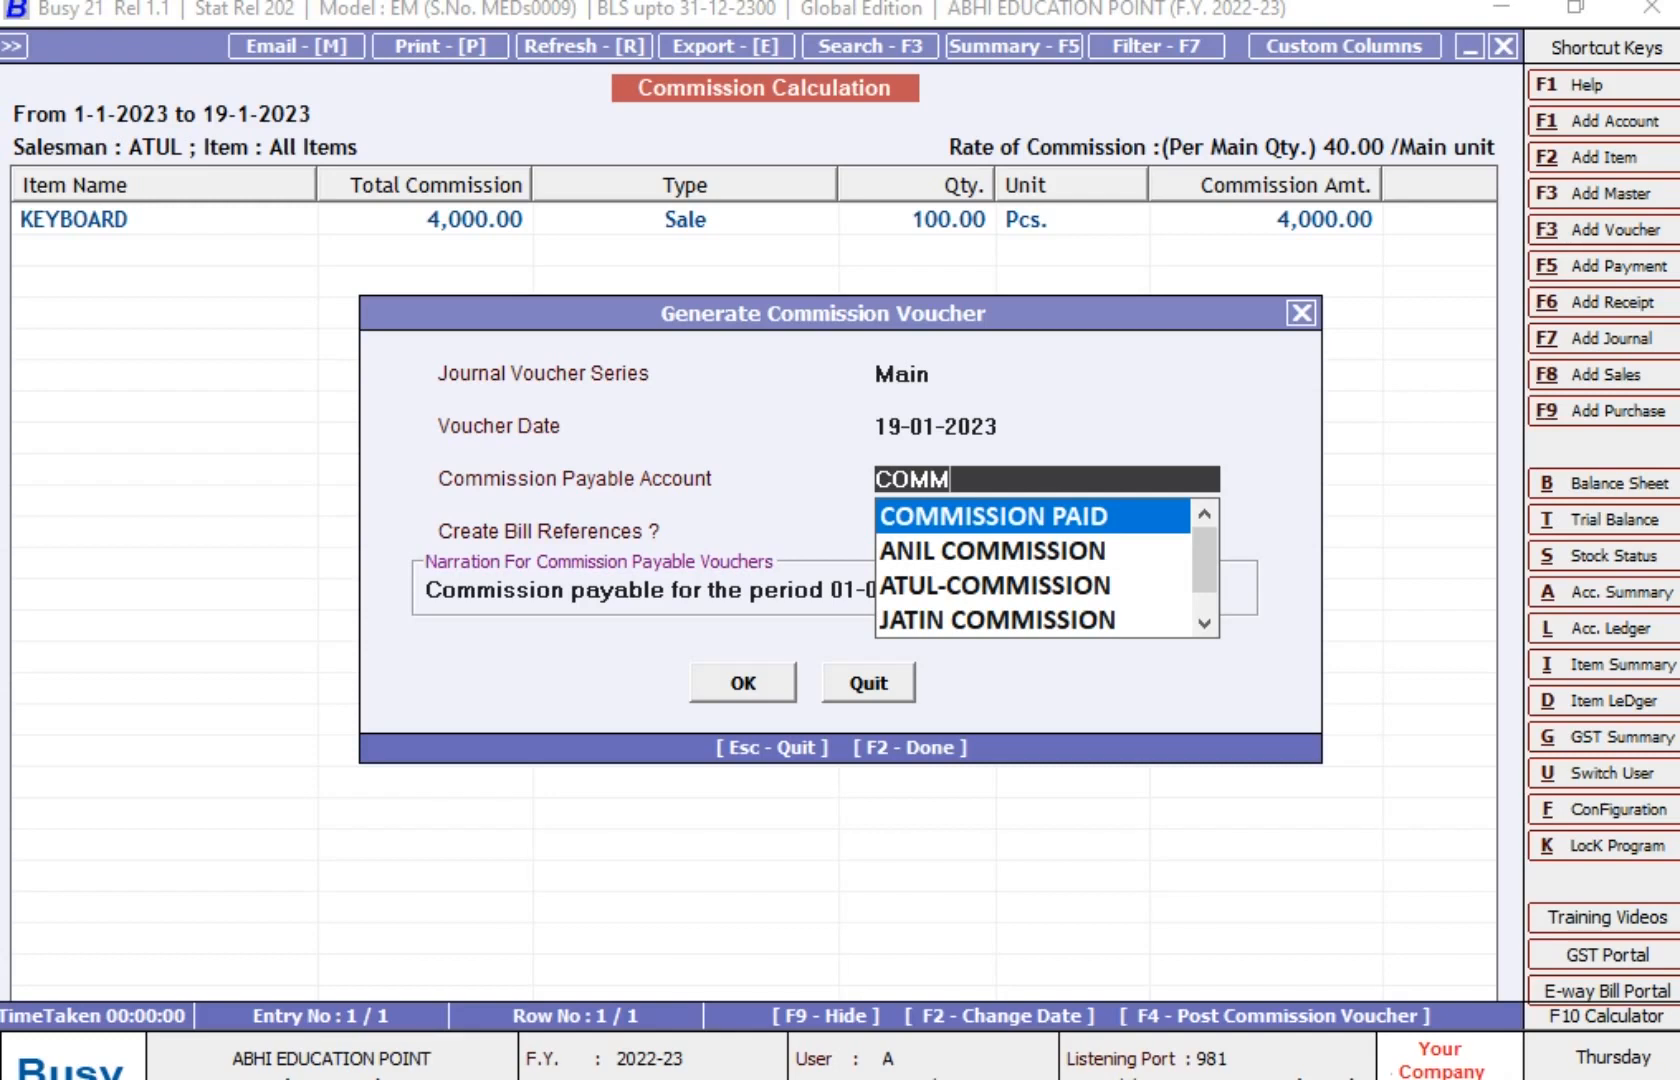
pyautogui.press('Return')
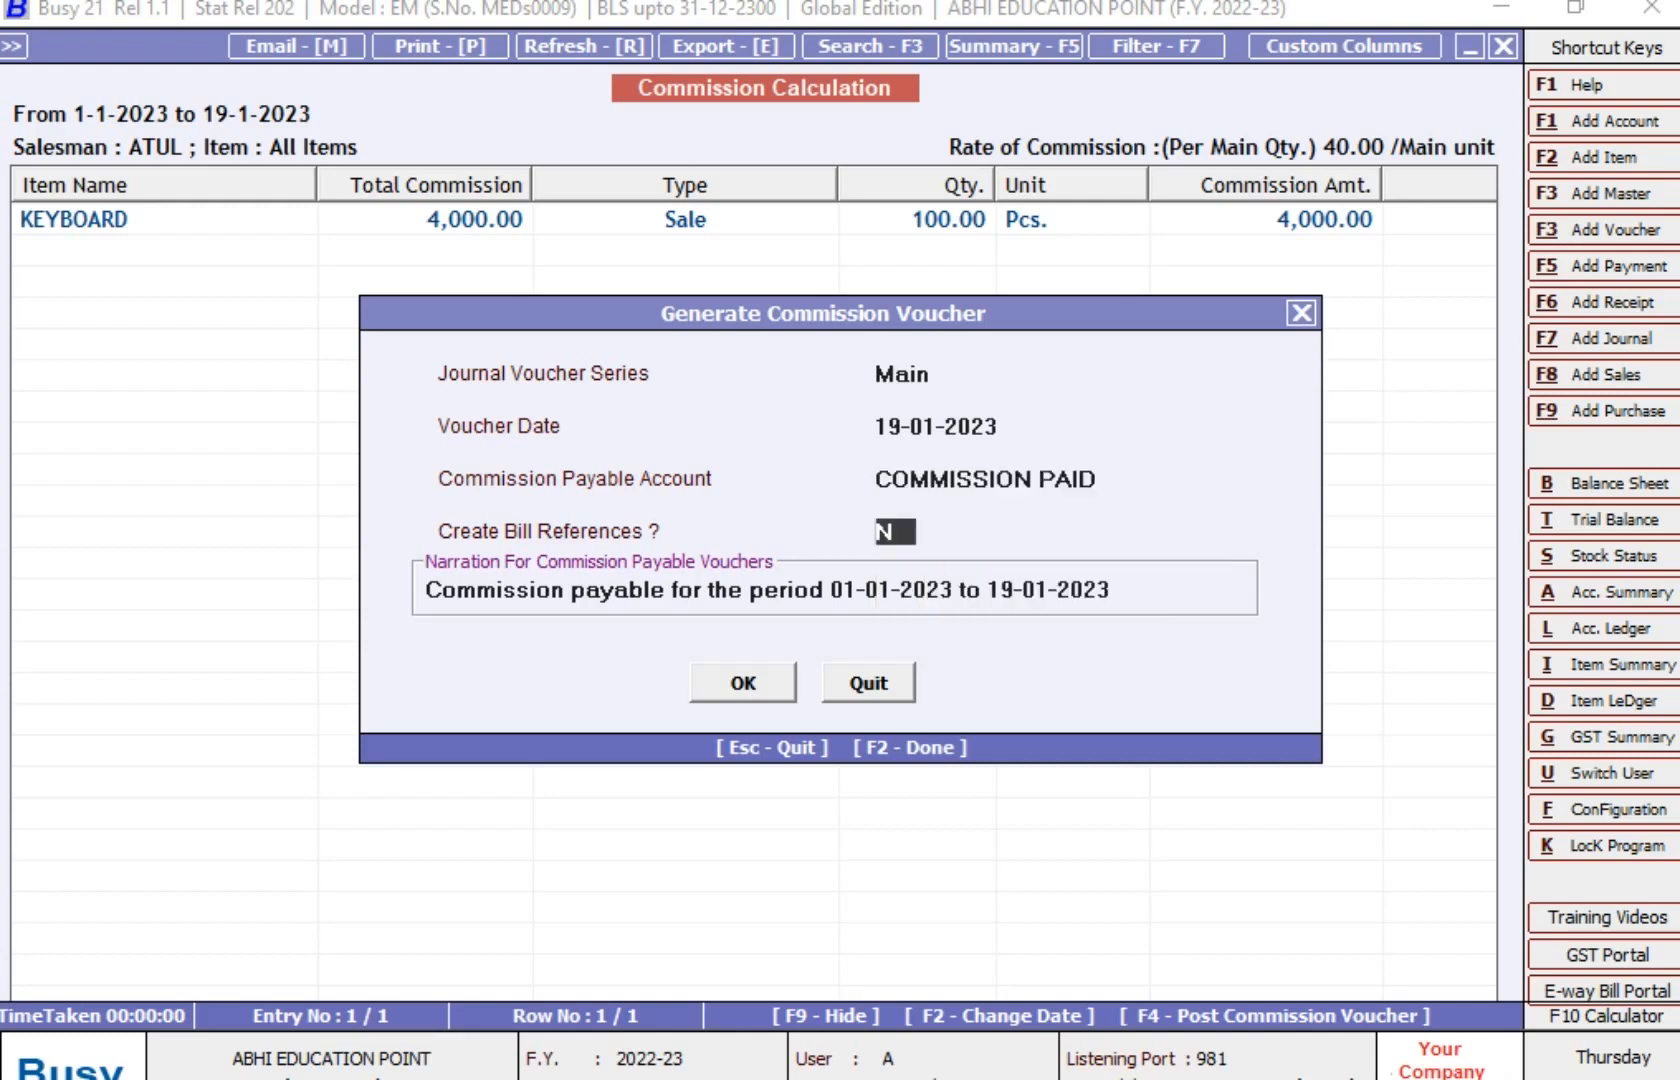
pyautogui.press('Return')
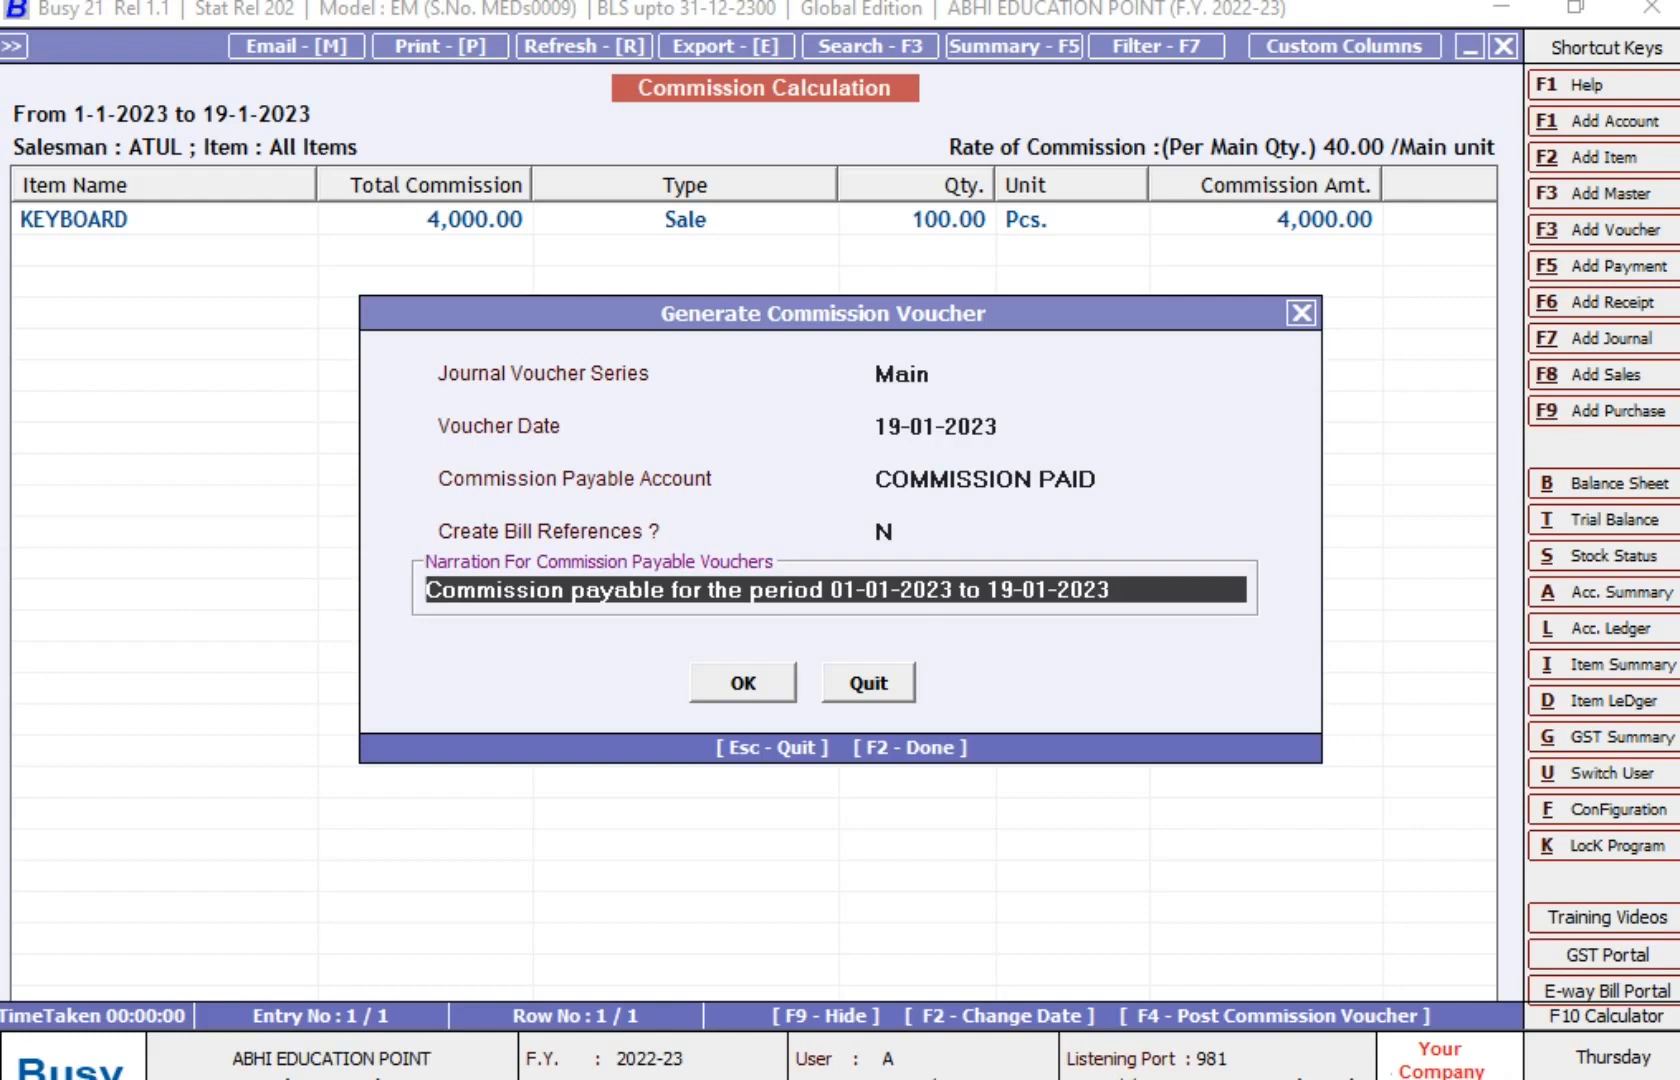
# Keep the default narration, generate the commission voucher, and close the commission report
pyautogui.press('Return')
pyautogui.press('Return')
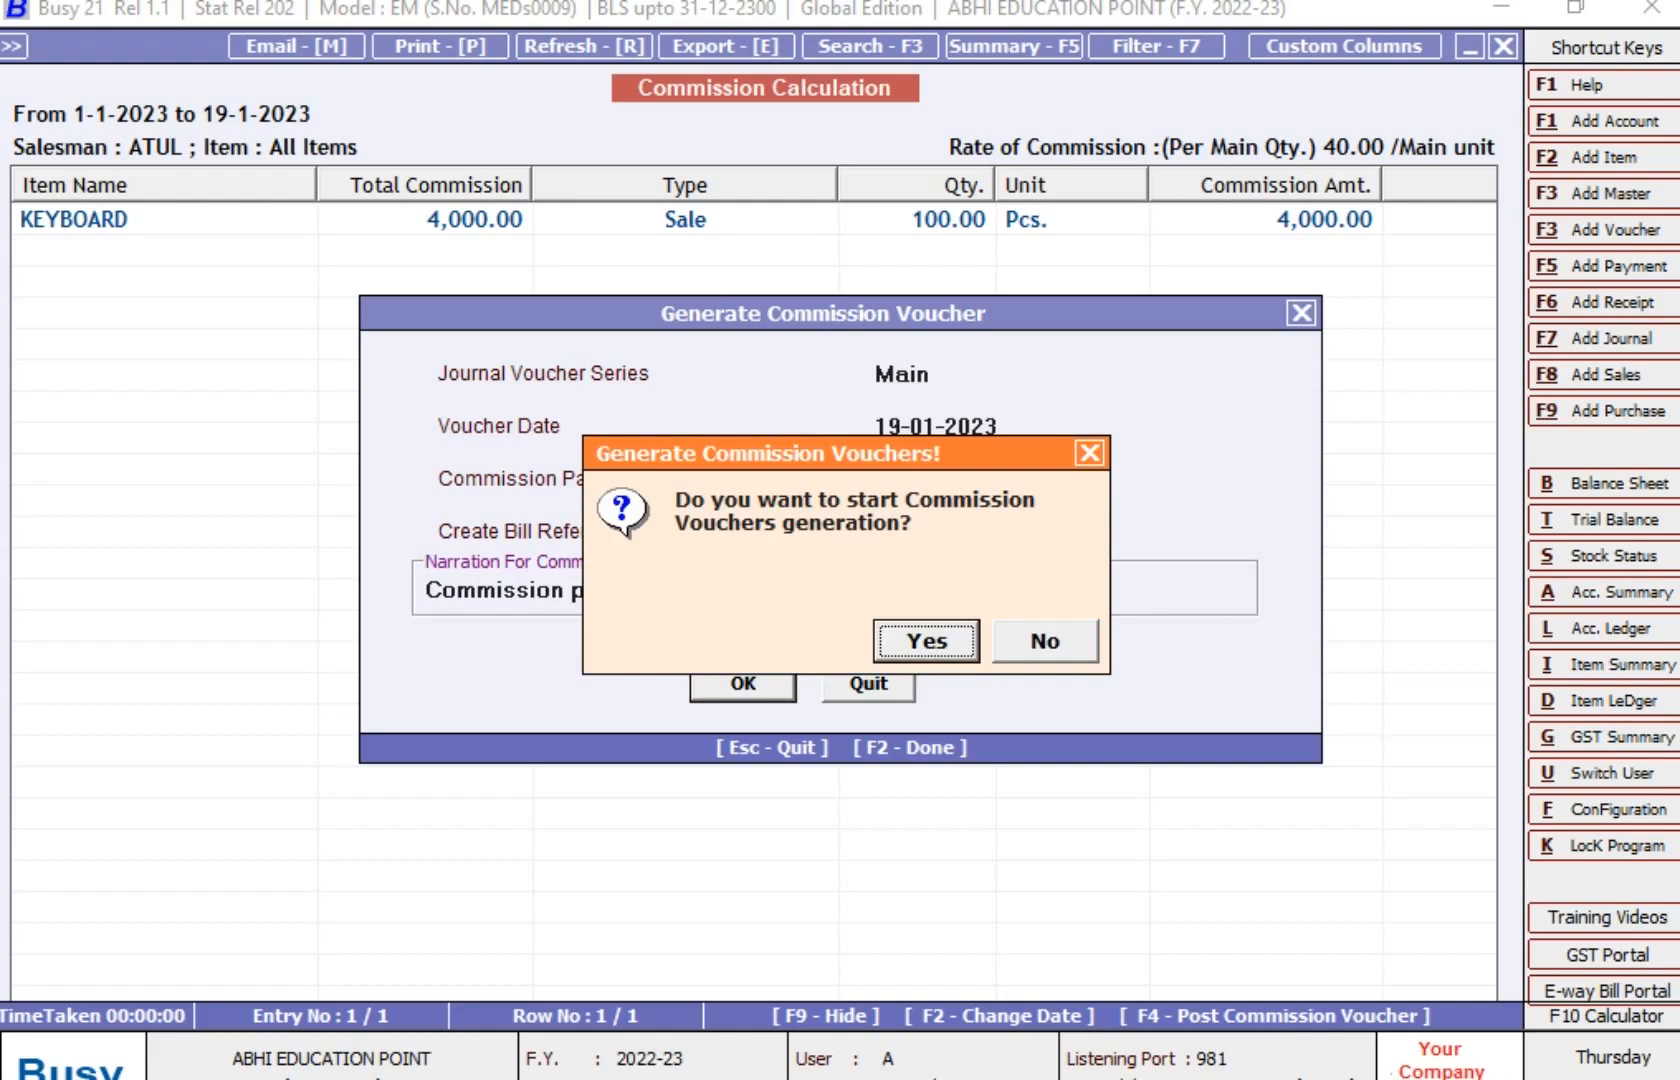
pyautogui.press('Return')
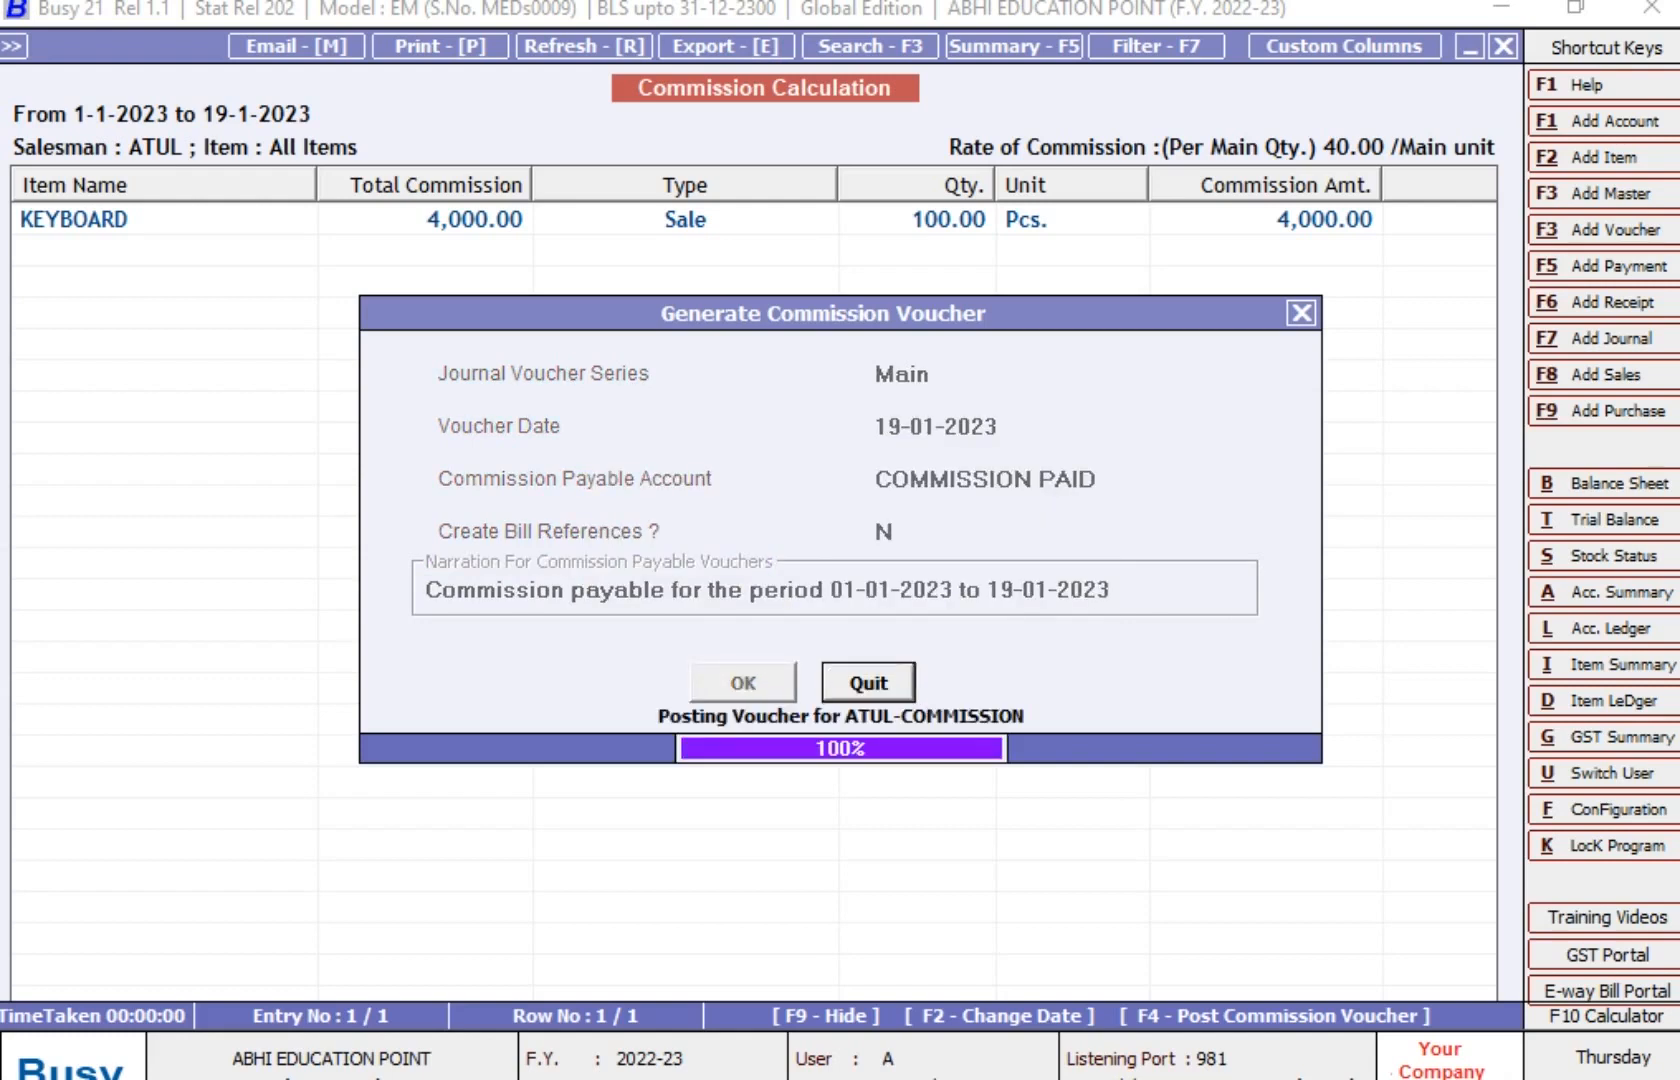
pyautogui.press('Return')
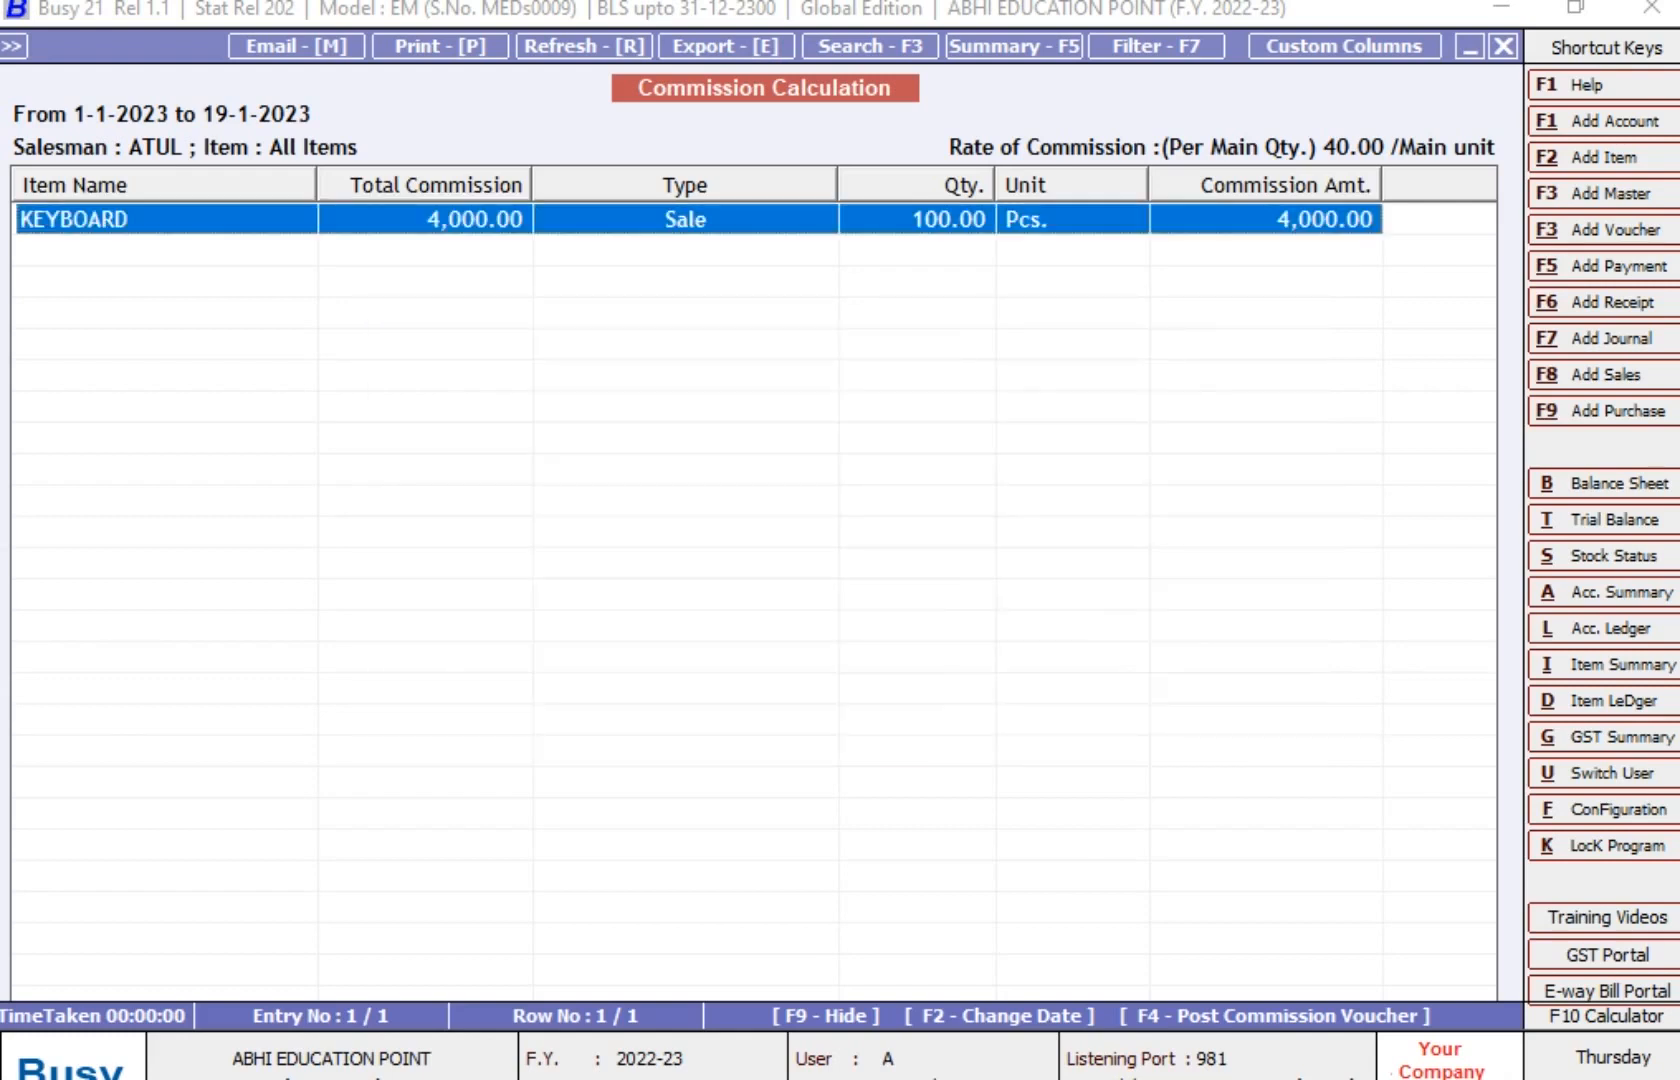
pyautogui.press('Escape')
pyautogui.press('Escape')
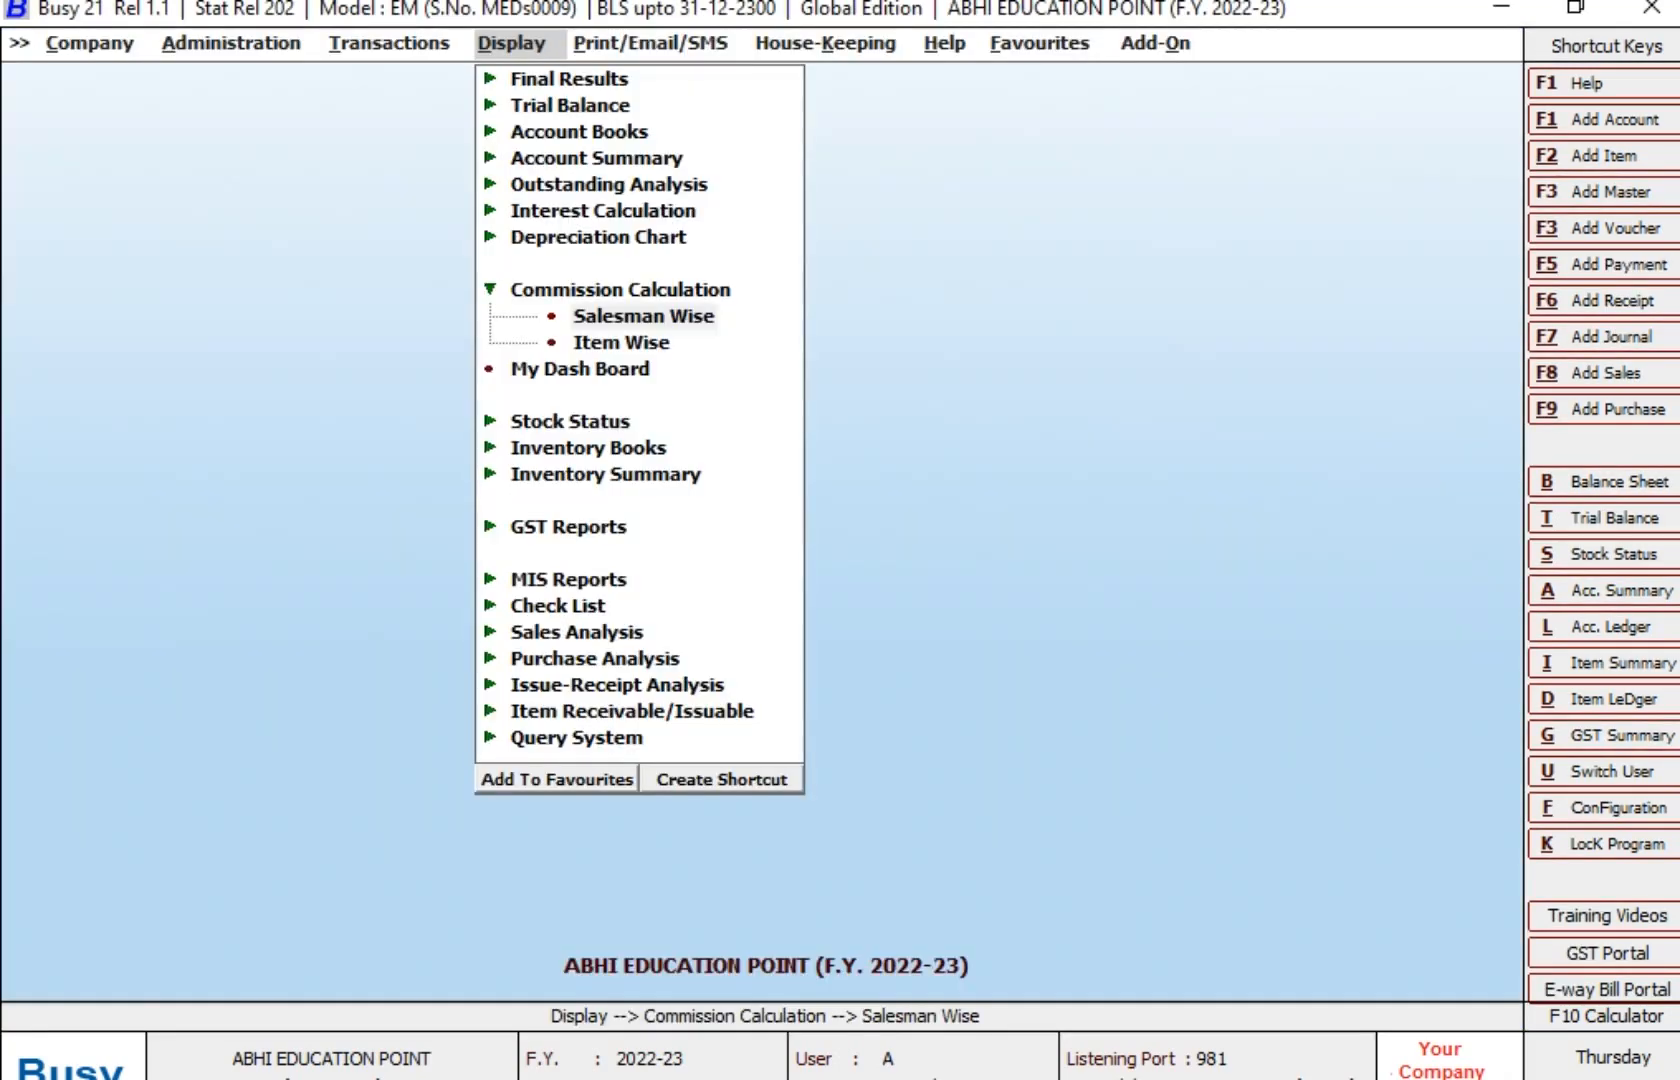
# Display the account ledger of the salesman's commission account using the default period and options
pyautogui.press('a')
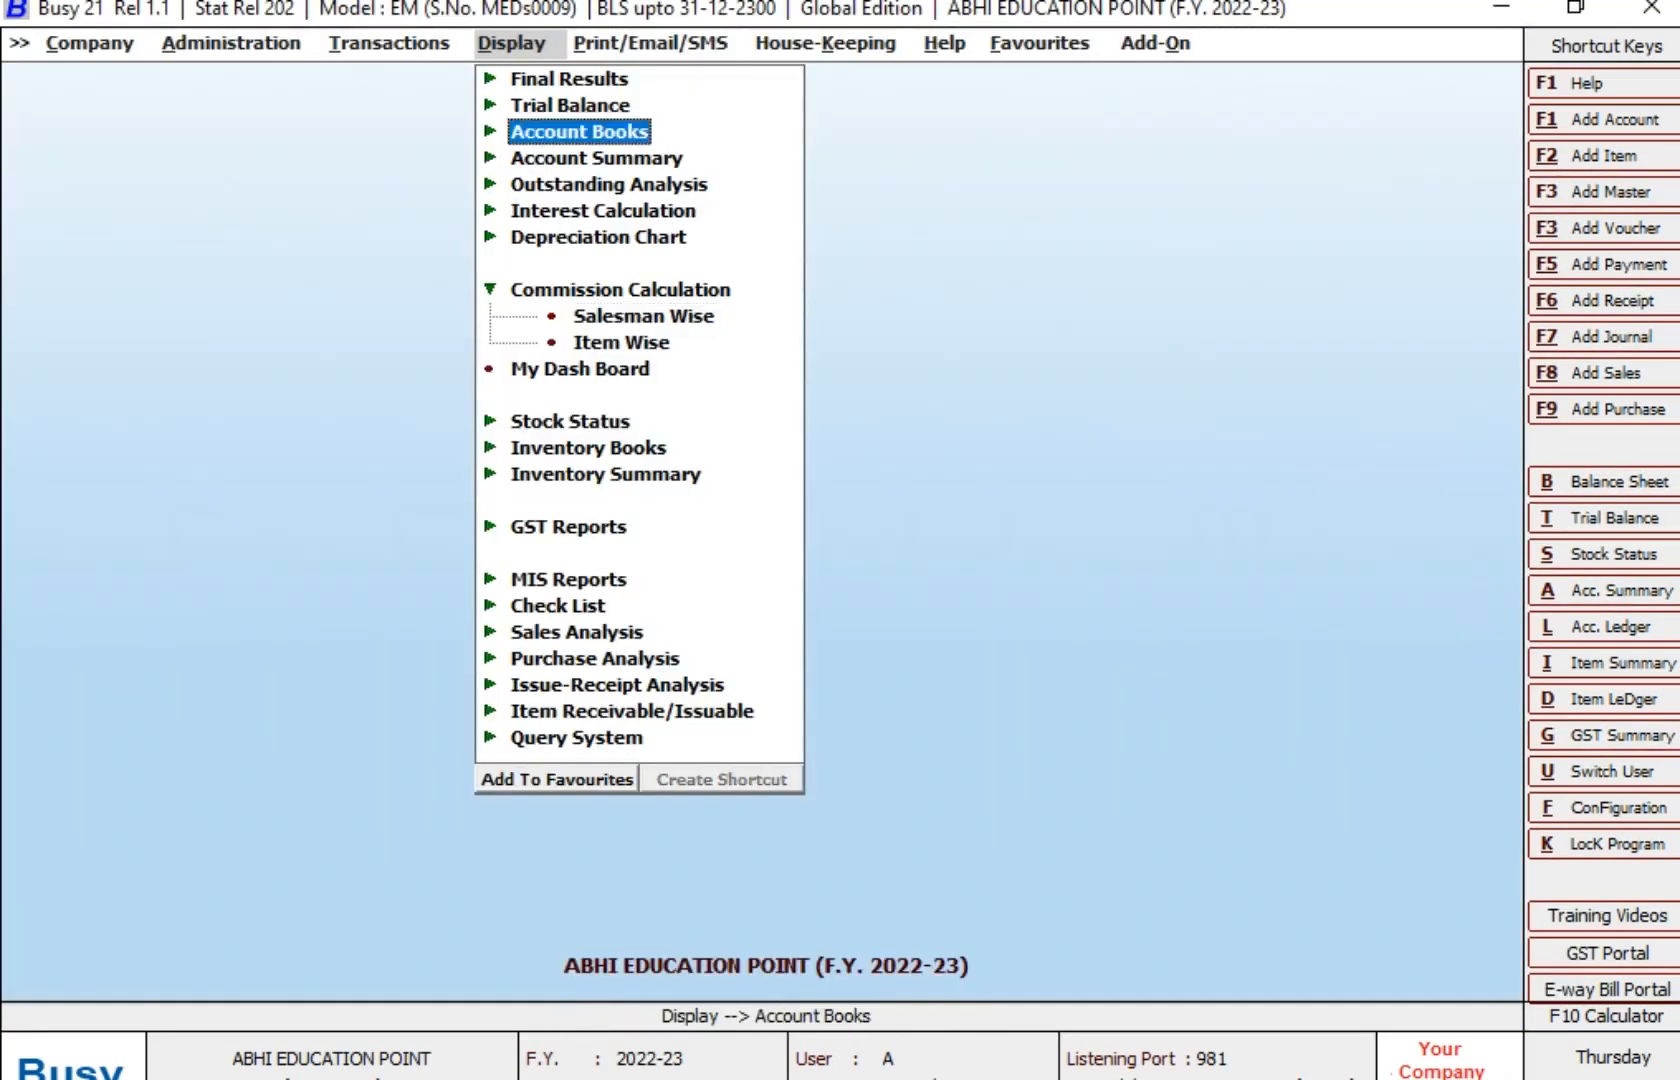
pyautogui.hotkey('alt', 'l')
pyautogui.write('T')
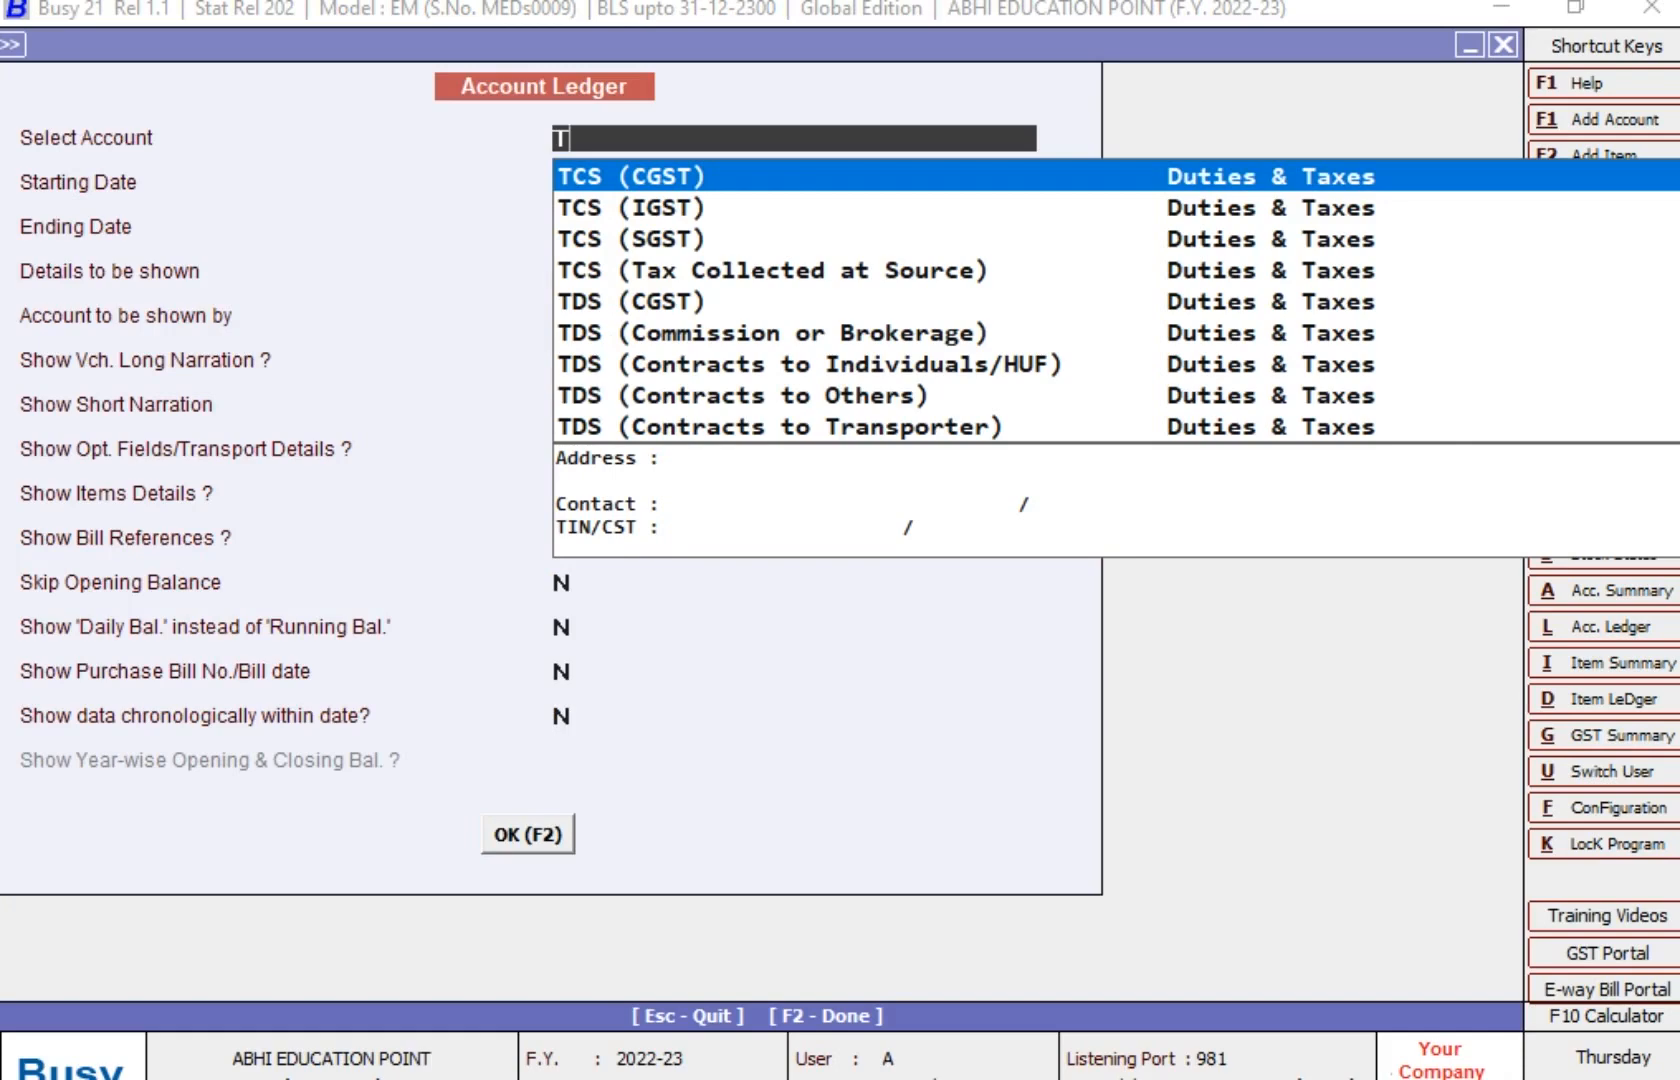
pyautogui.press('BackSpace')
pyautogui.write('AT')
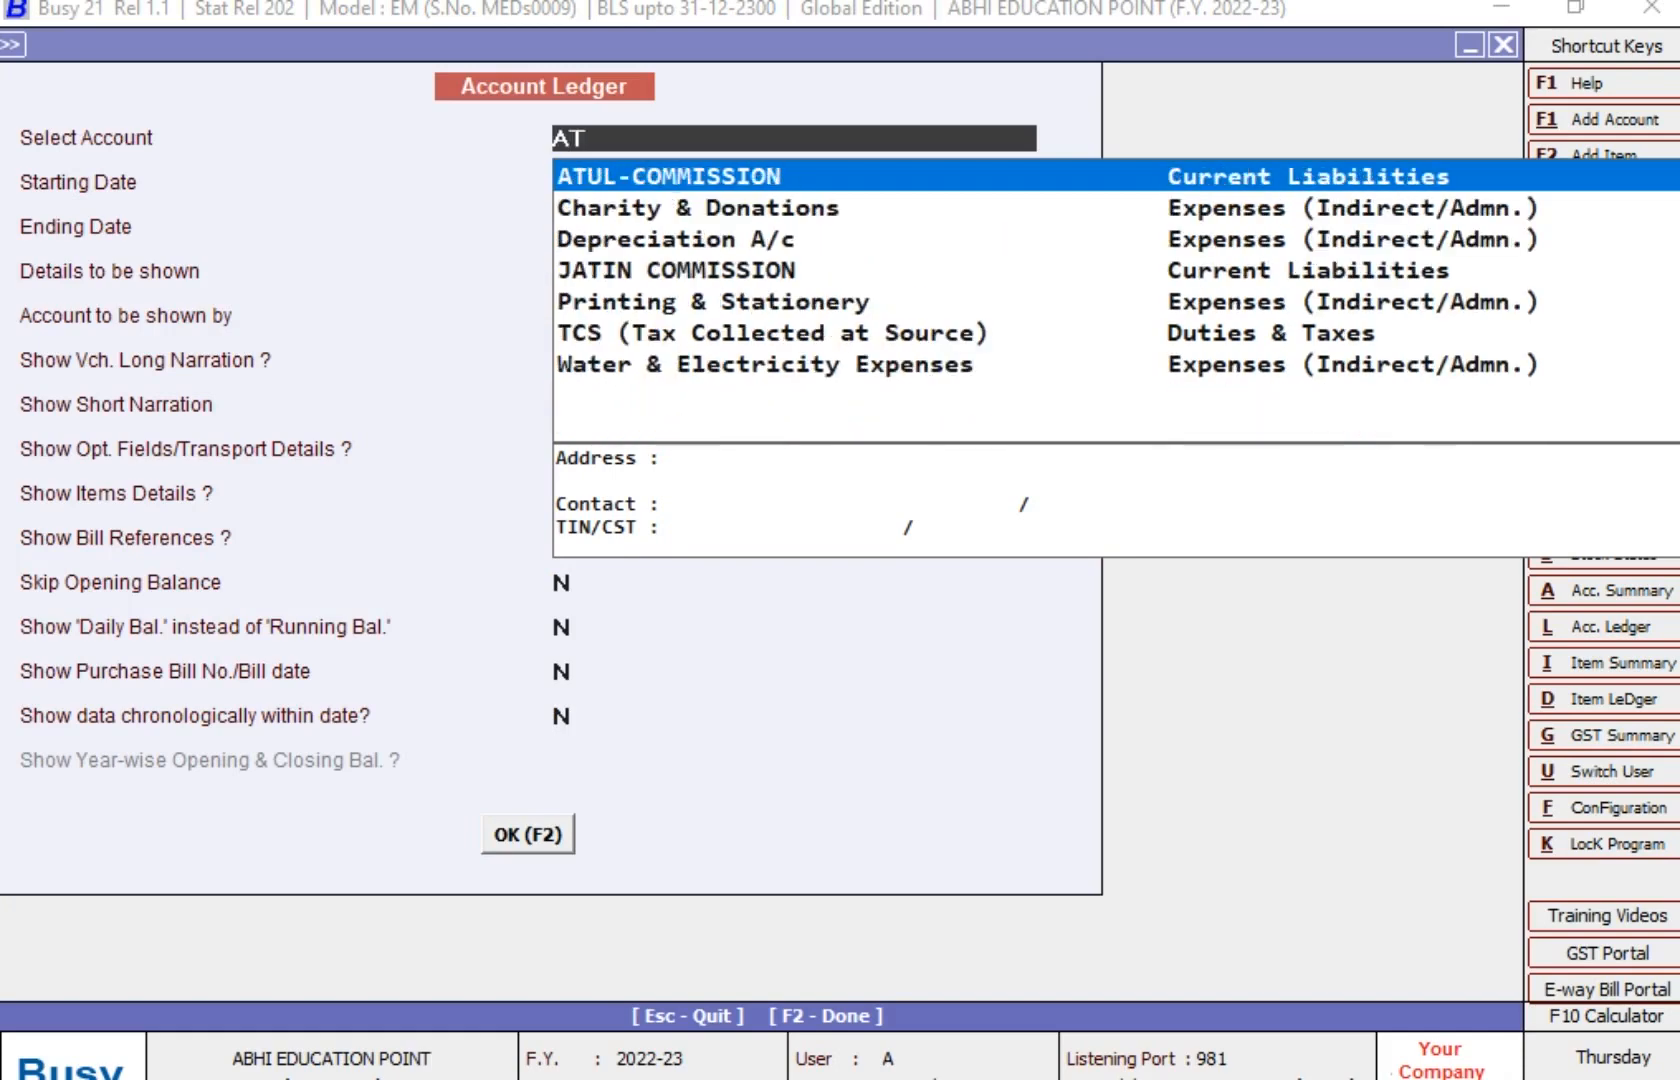
pyautogui.press('Return')
pyautogui.press('F2')
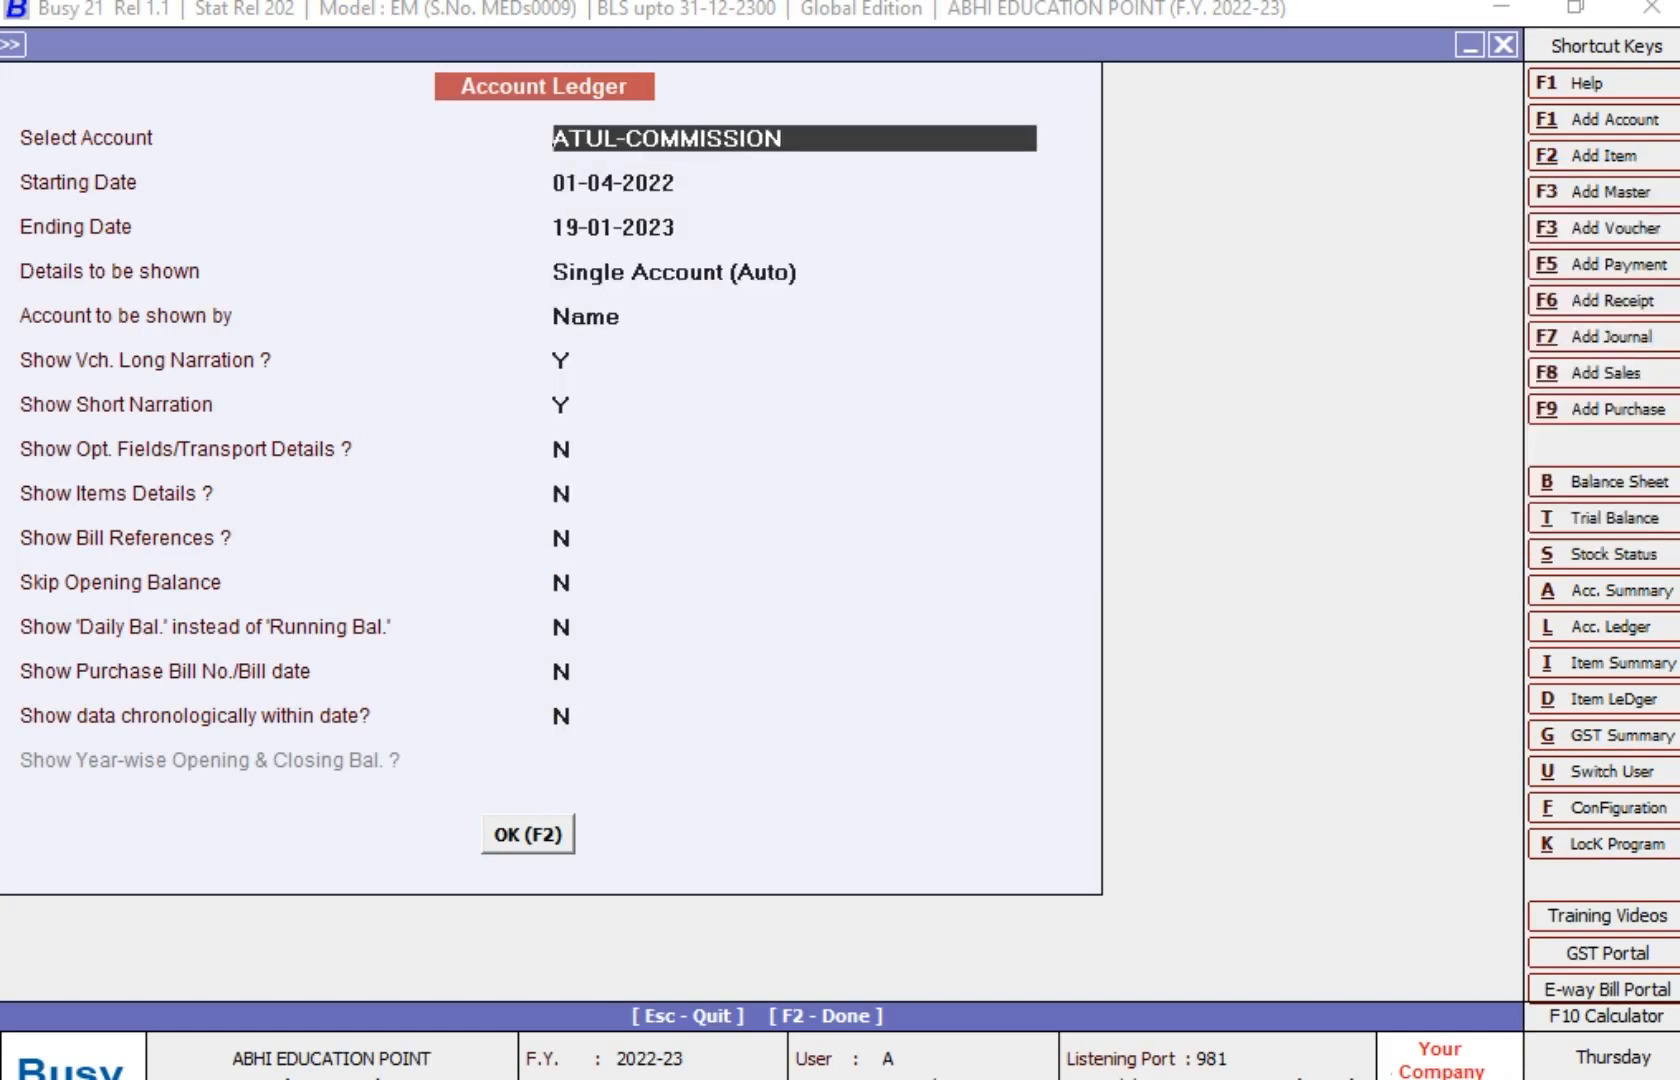
# Open the COMMISSION PAID journal entry from the ledger to check its debit and credit accounts, and return to the ledger
pyautogui.press('Down')
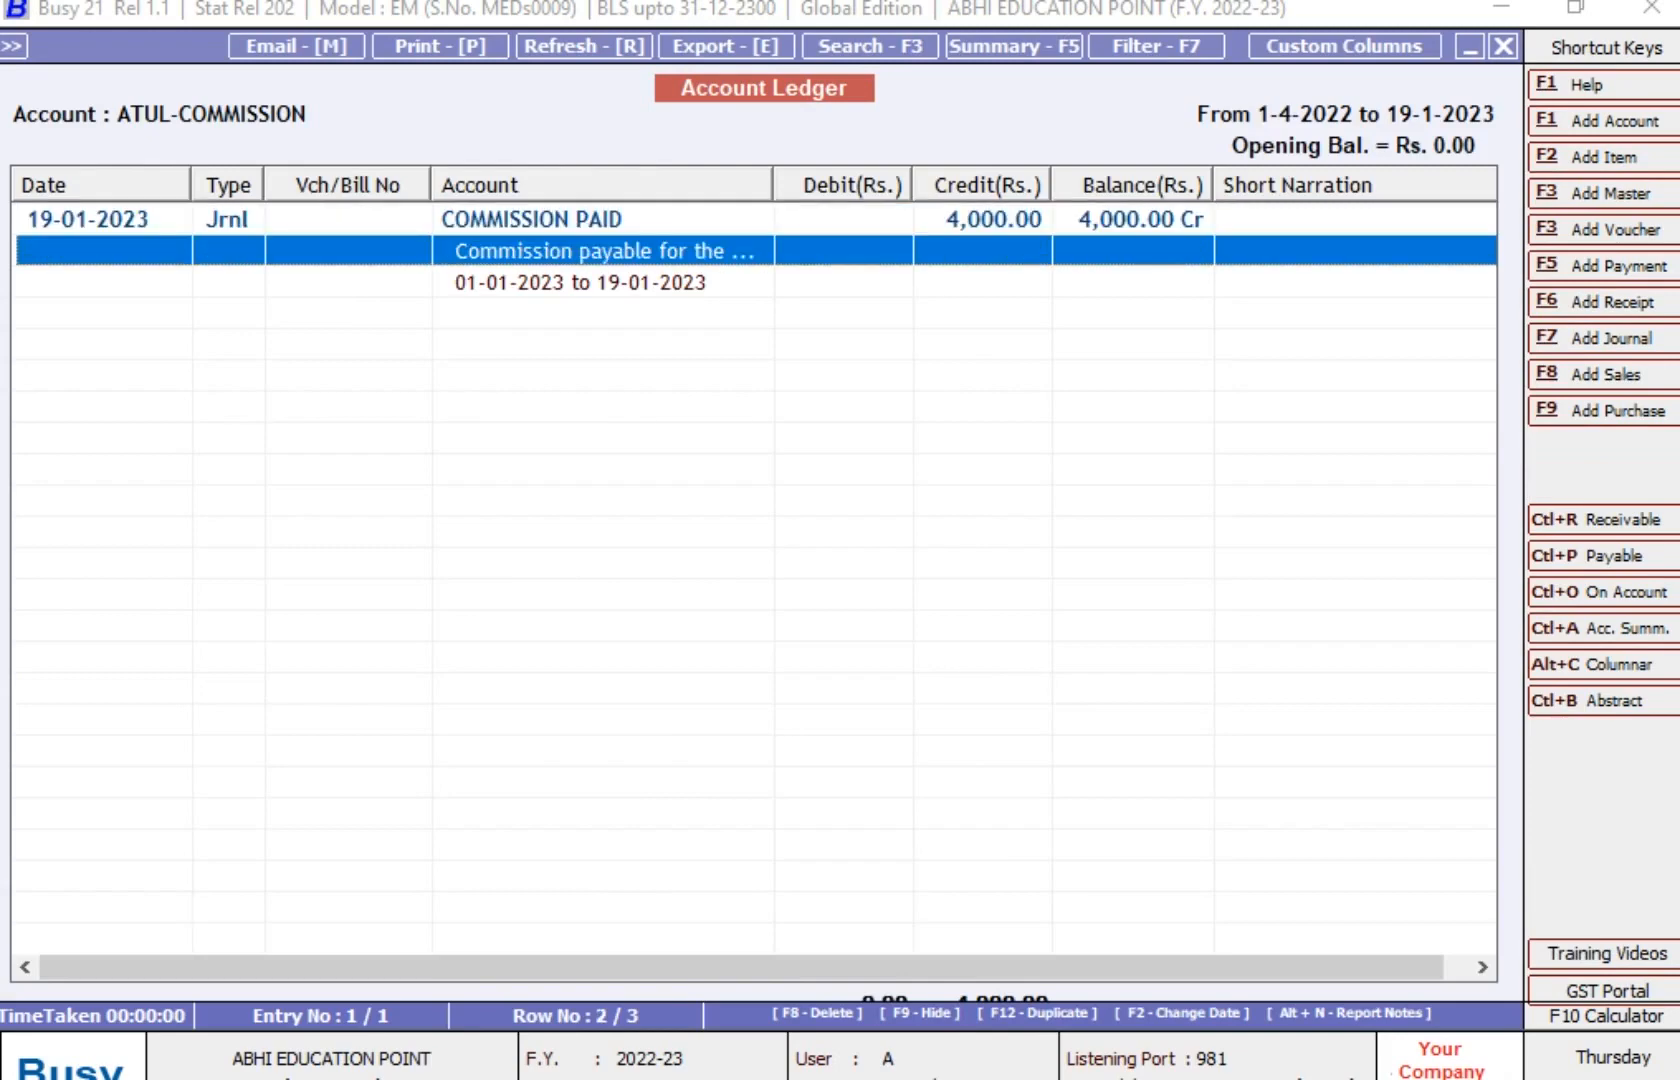
pyautogui.press('Up')
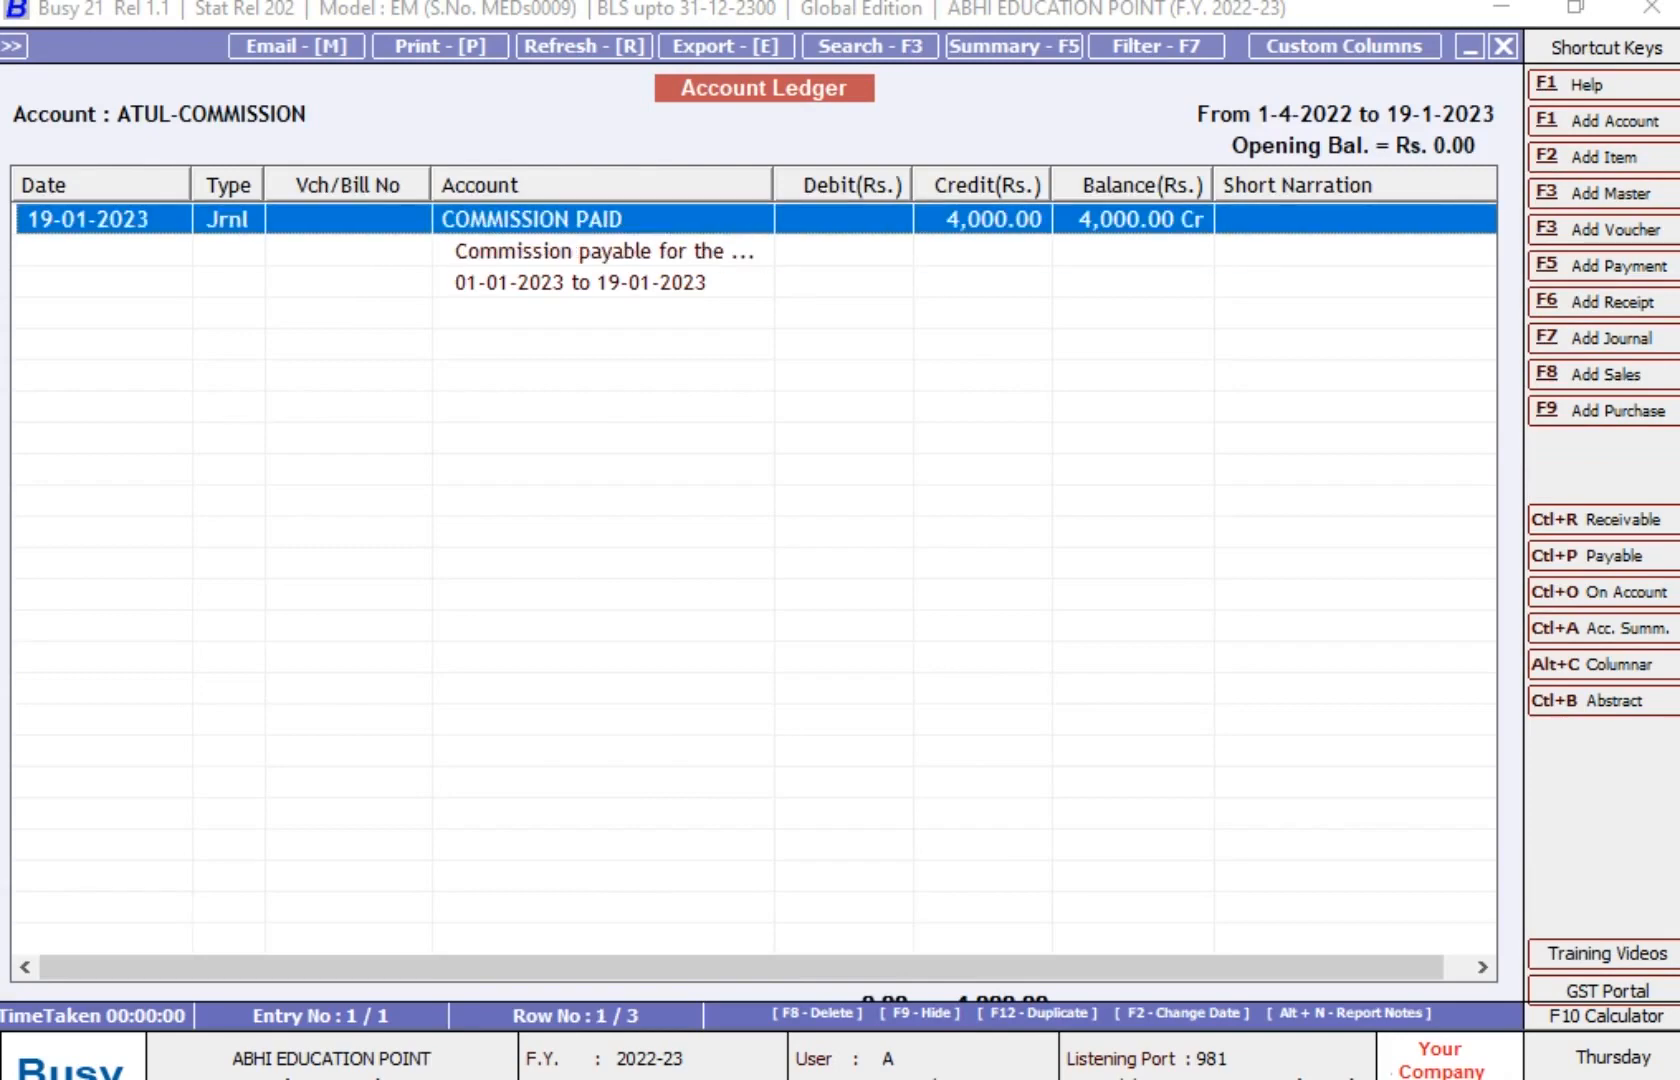
pyautogui.press('Return')
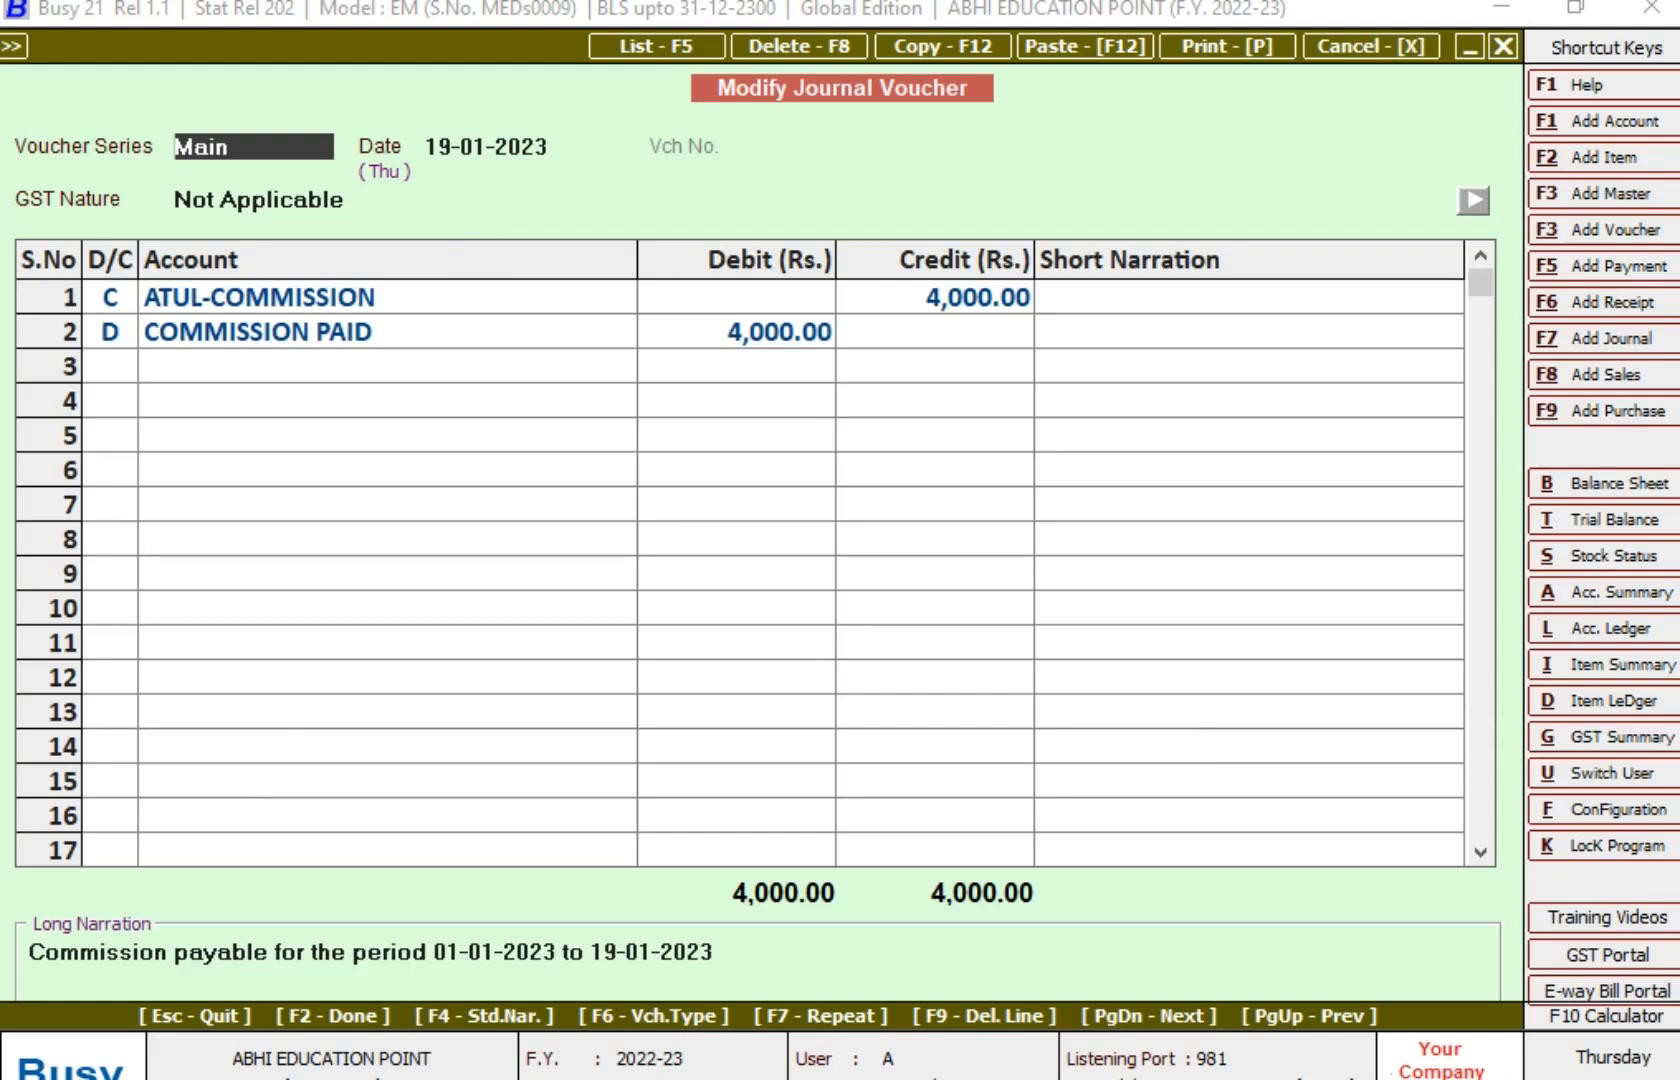
pyautogui.press('Escape')
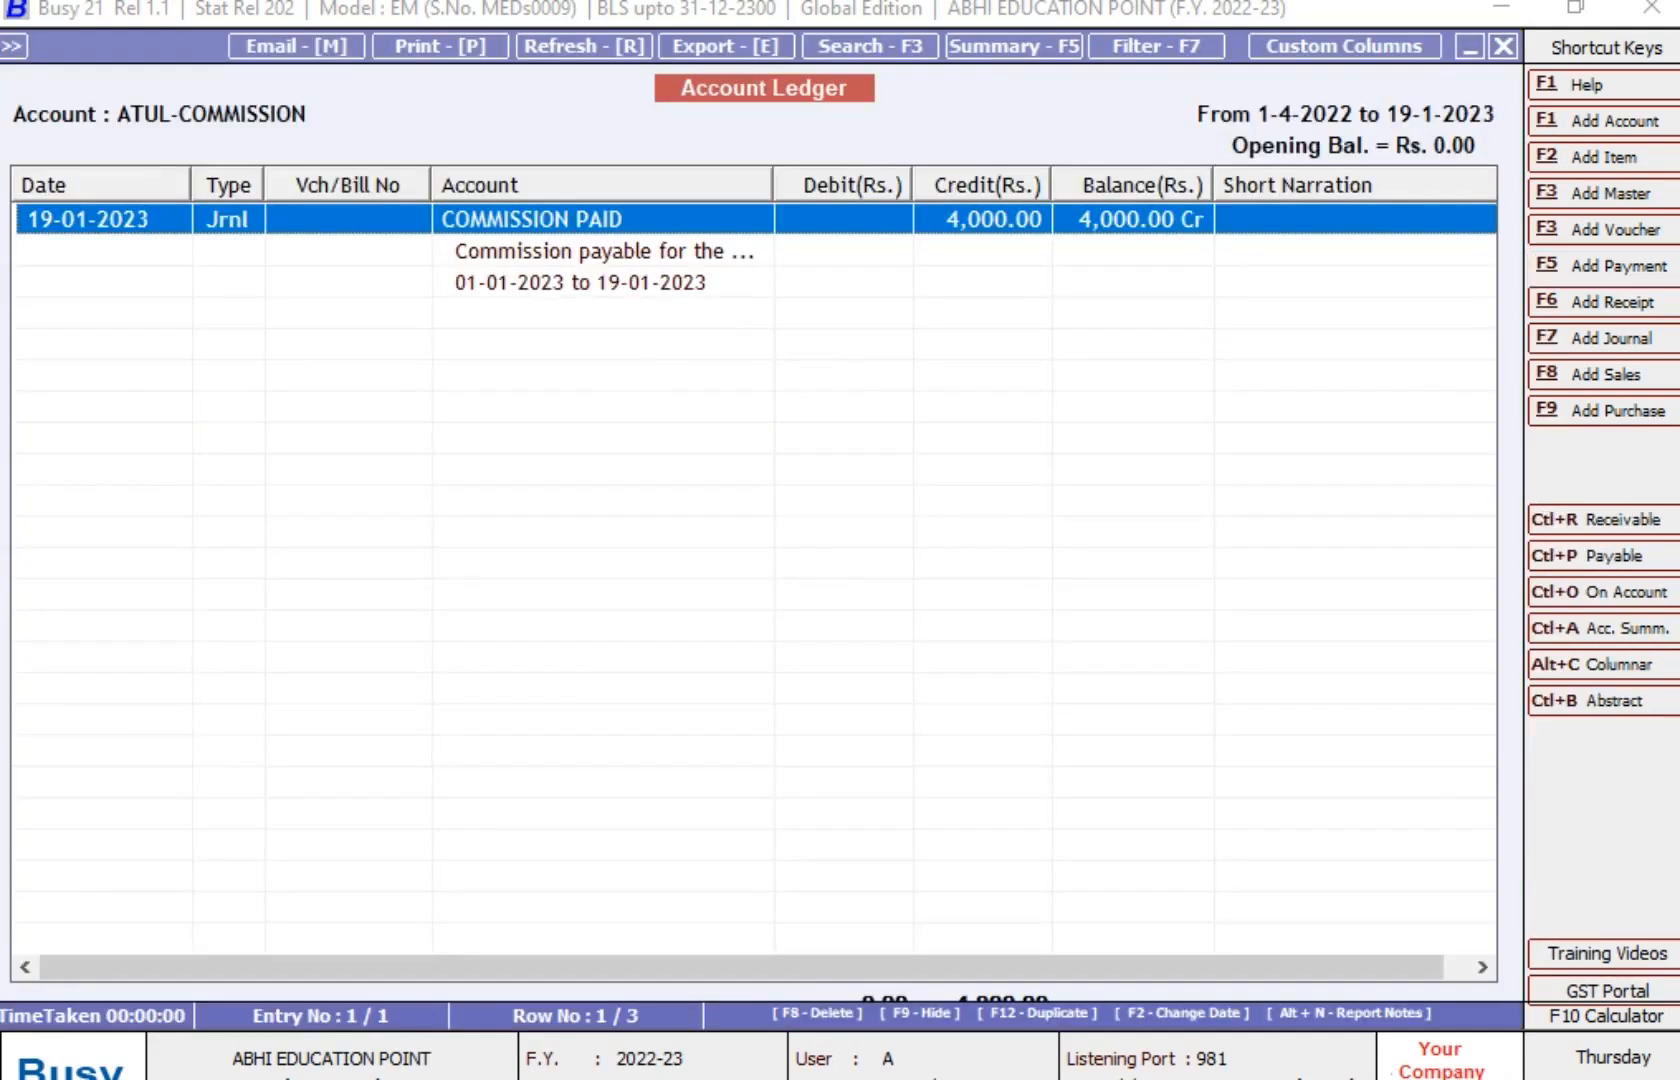
# Start a payment voucher in the Main series dated 19-01-2023 with GST nature Not Applicable
pyautogui.click(1607, 267)
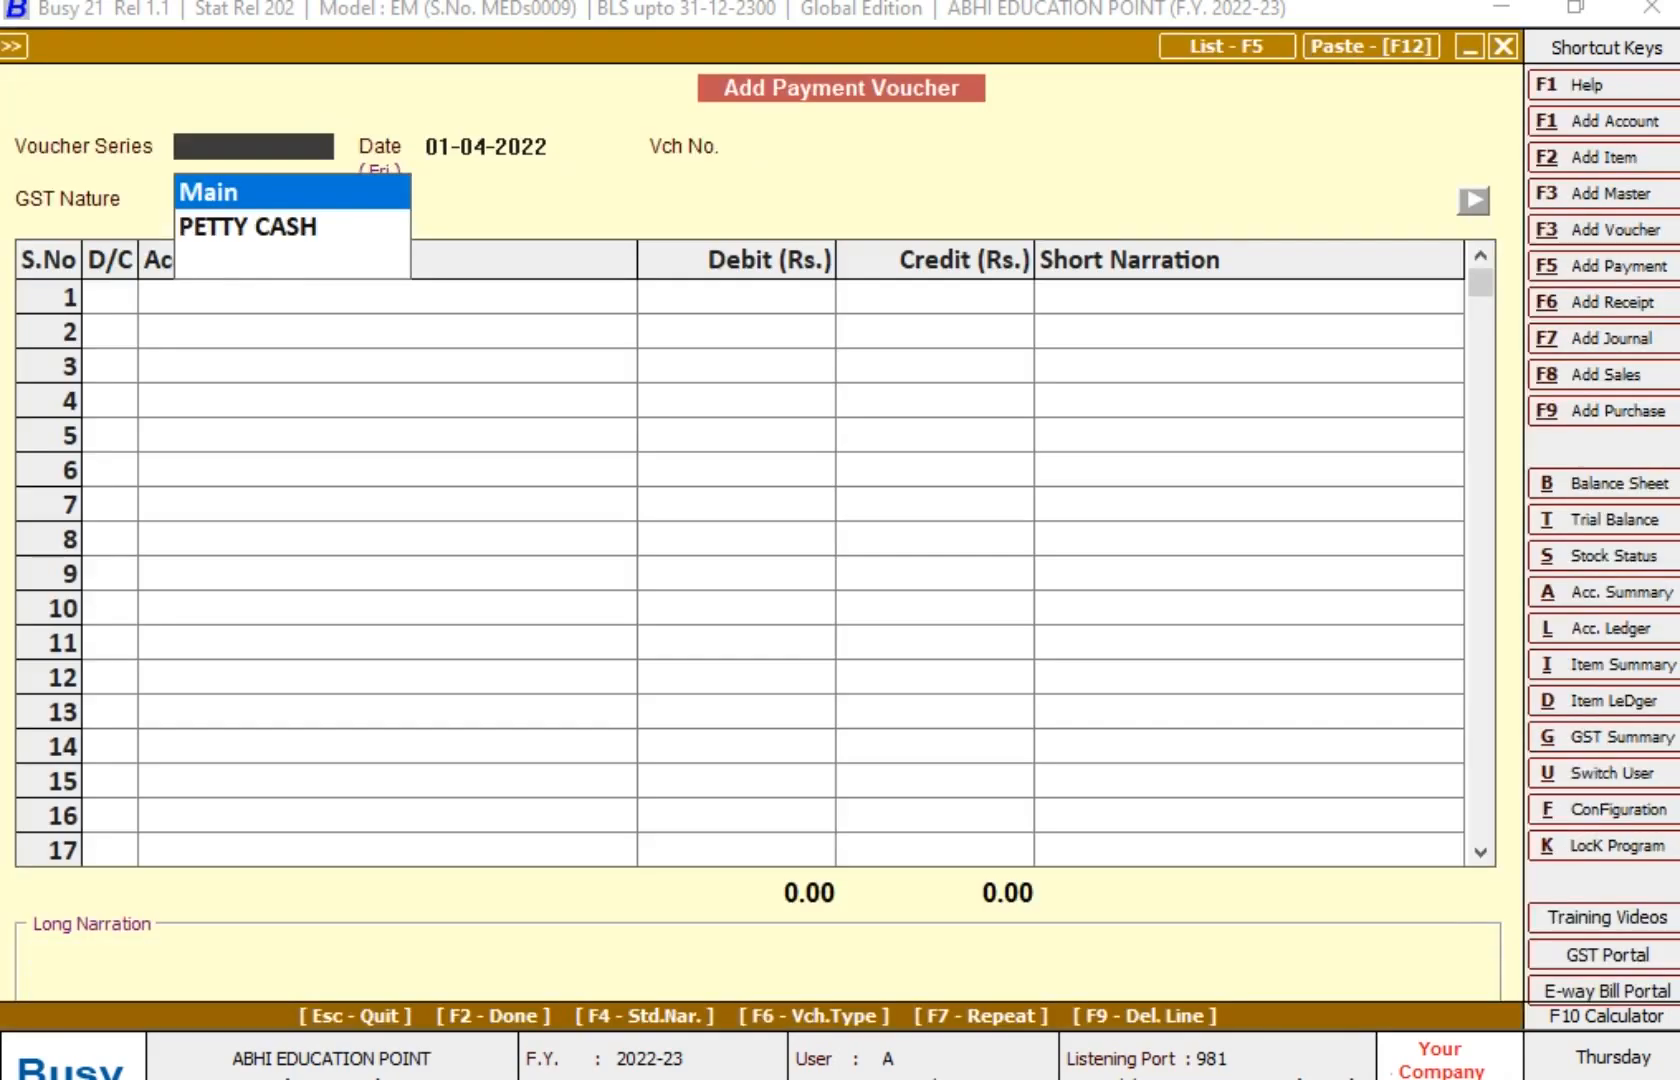
pyautogui.press('Return')
pyautogui.write('19-1')
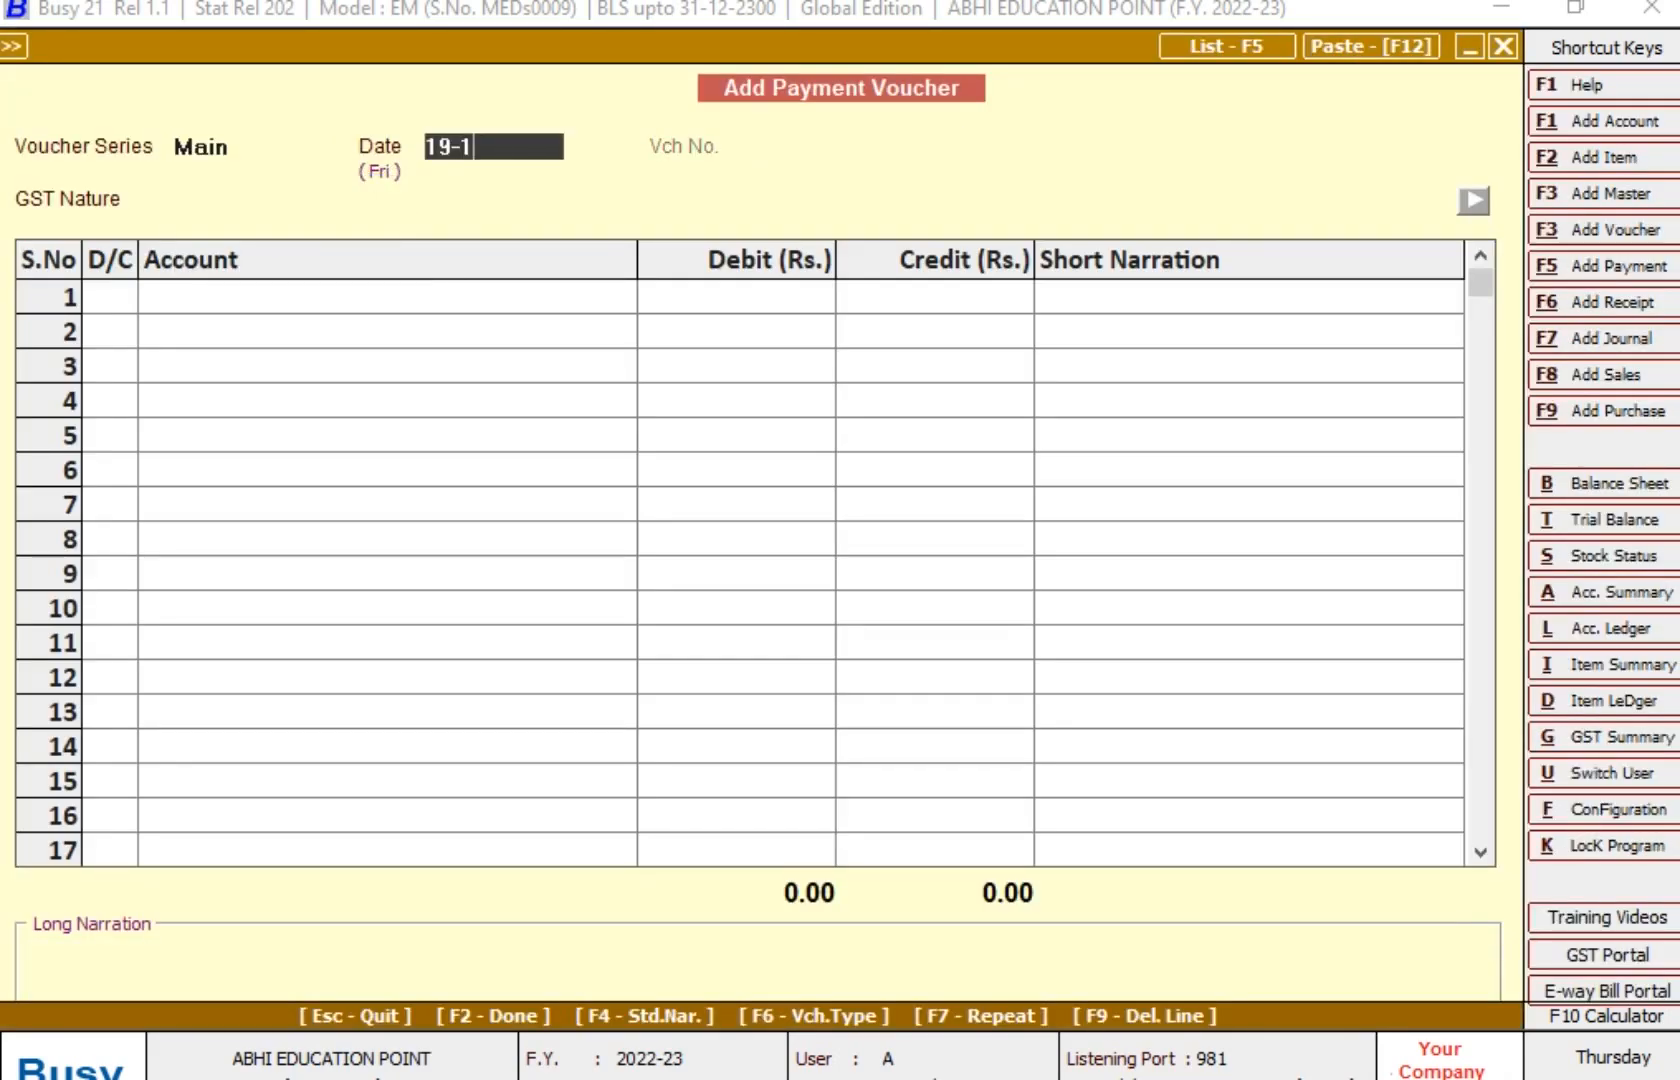
pyautogui.press('Return')
pyautogui.press('Return')
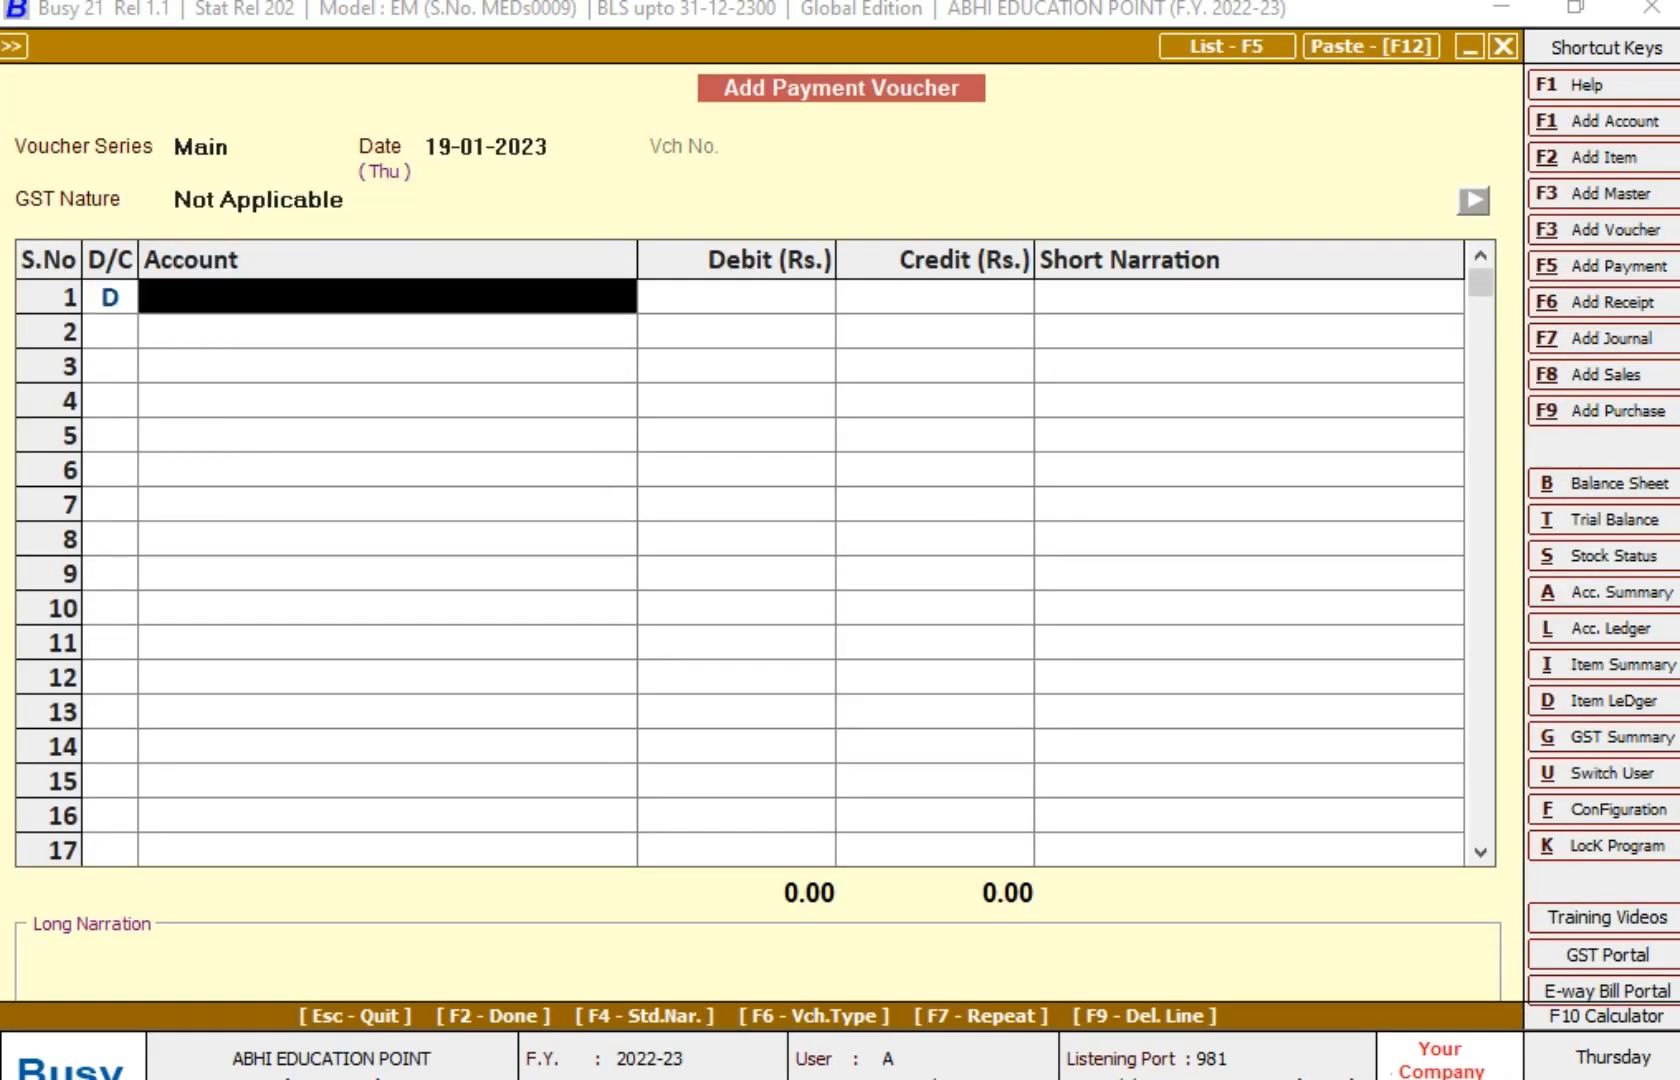
# Debit the salesman's commission account with Rs. 4,000 in the first voucher row, leaving the short narration blank
pyautogui.write('at')
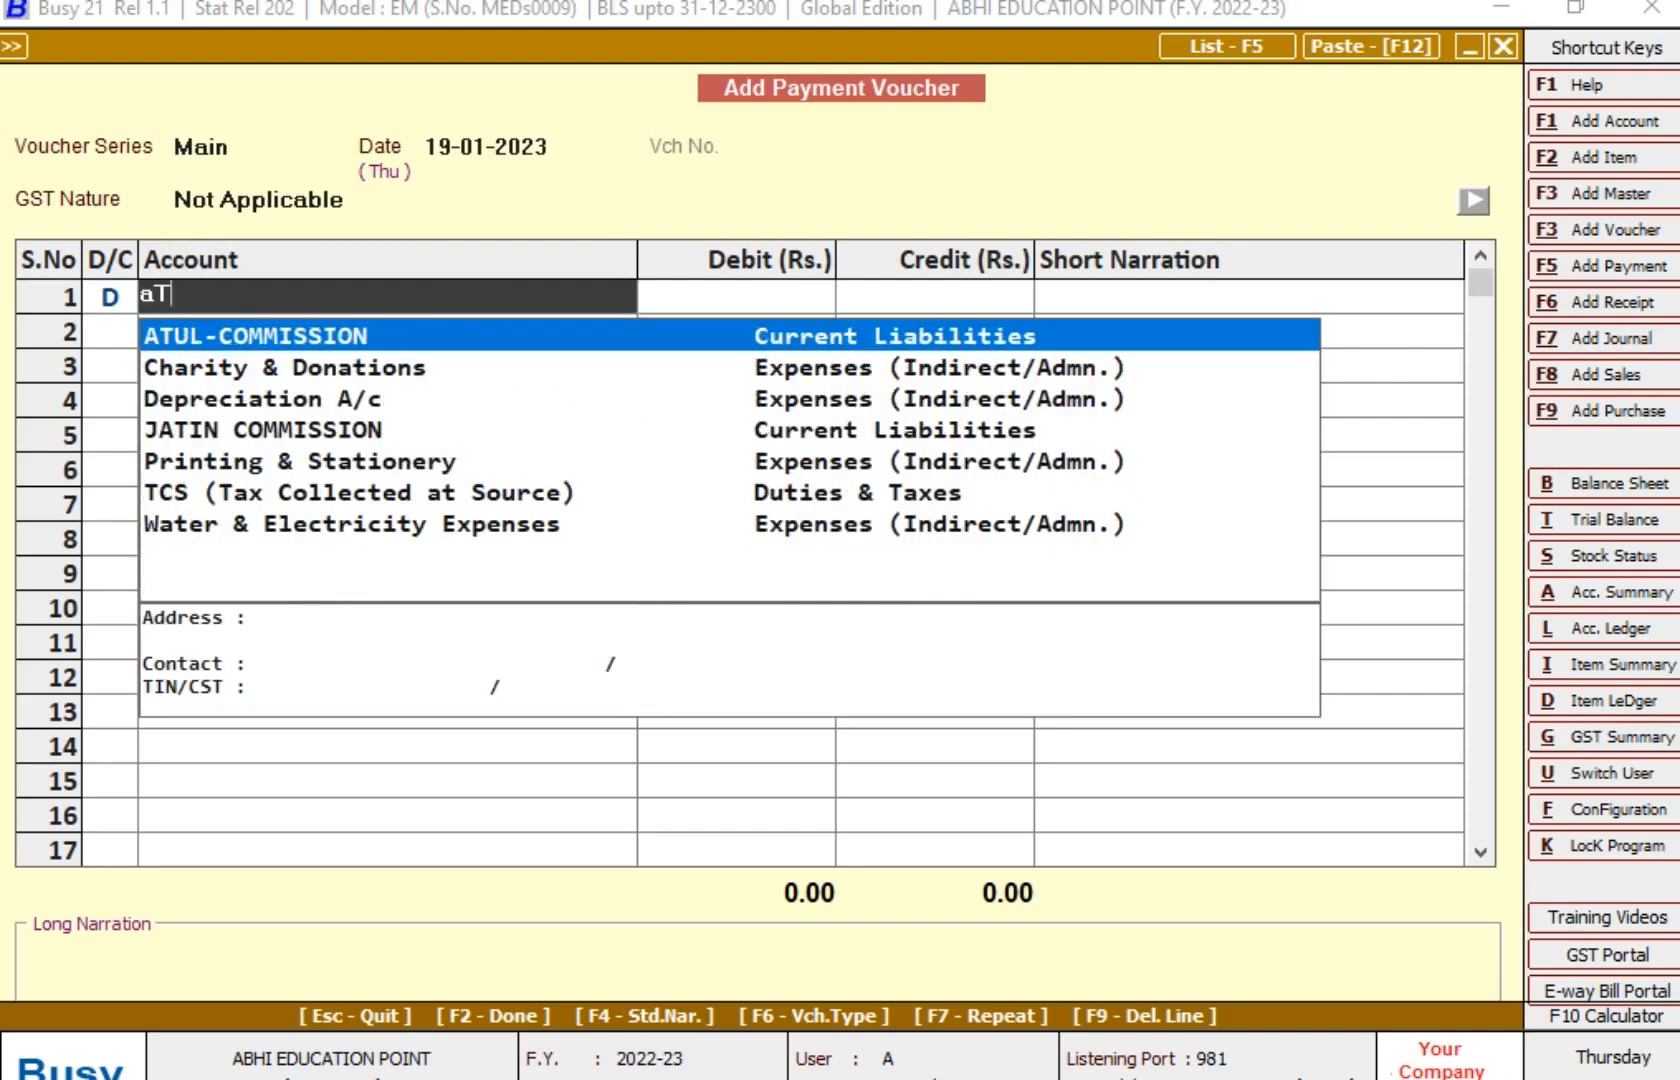
pyautogui.press('Return')
pyautogui.write('4,000')
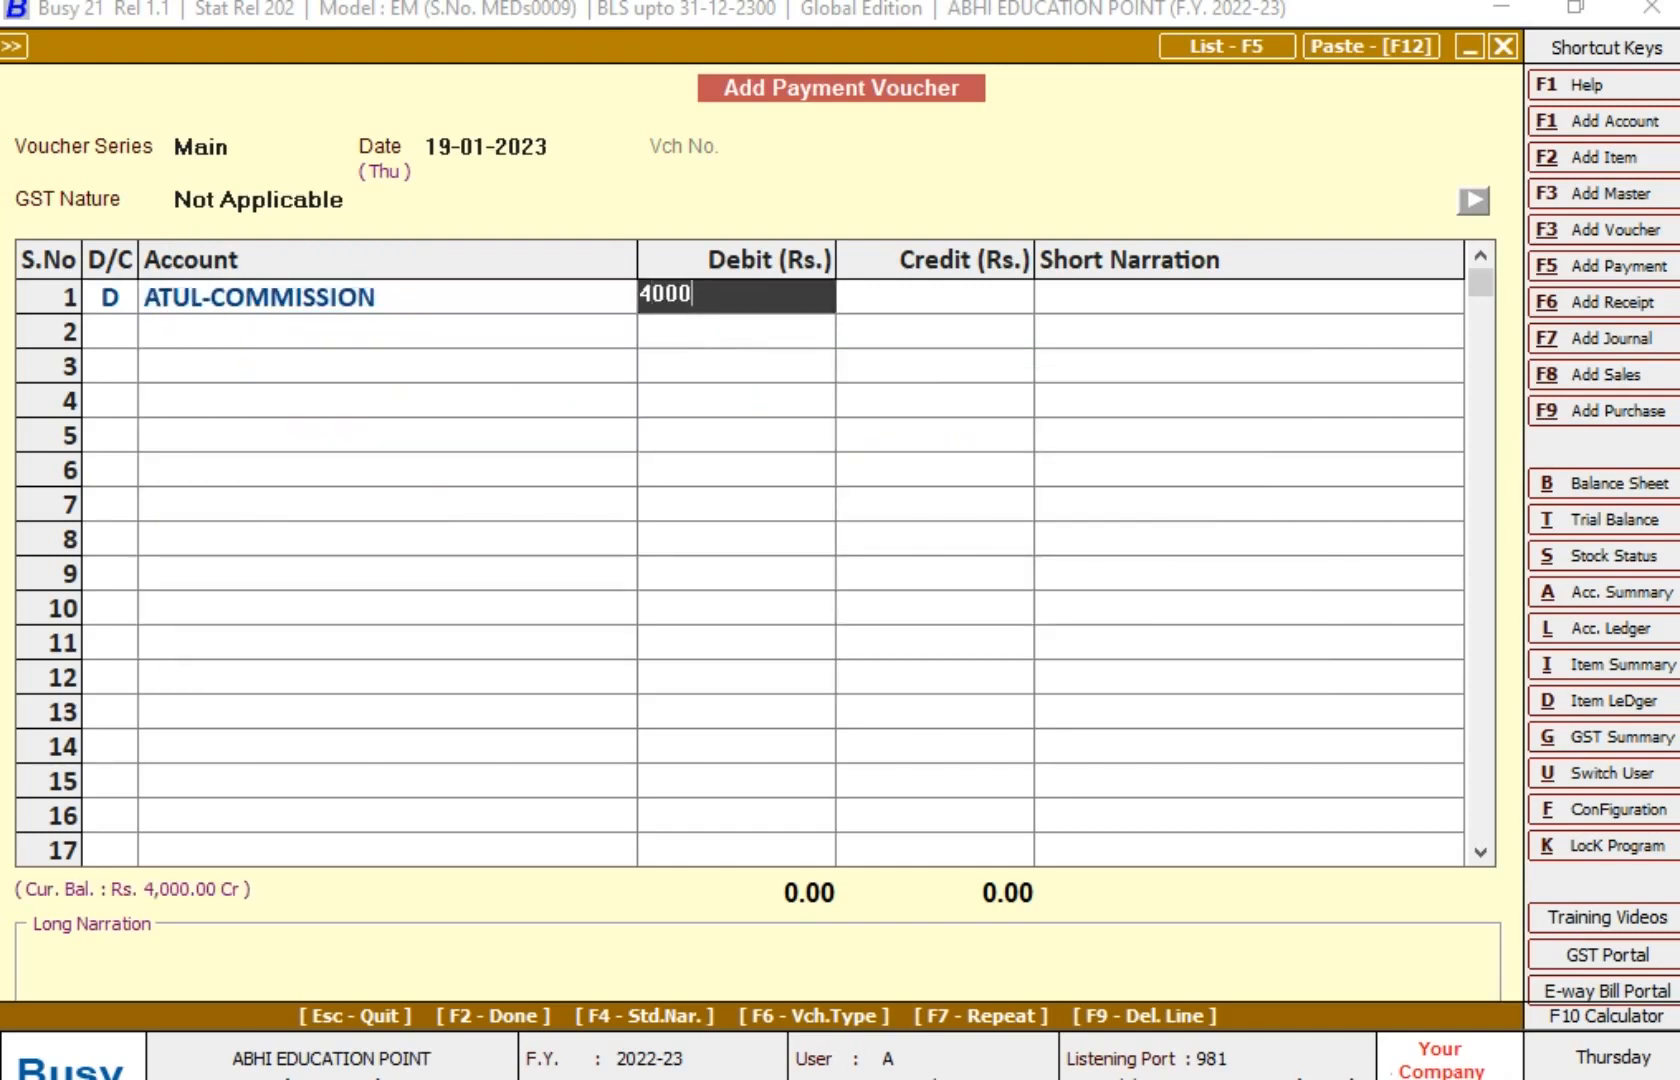
pyautogui.press('Return')
pyautogui.press('Return')
pyautogui.press('Return')
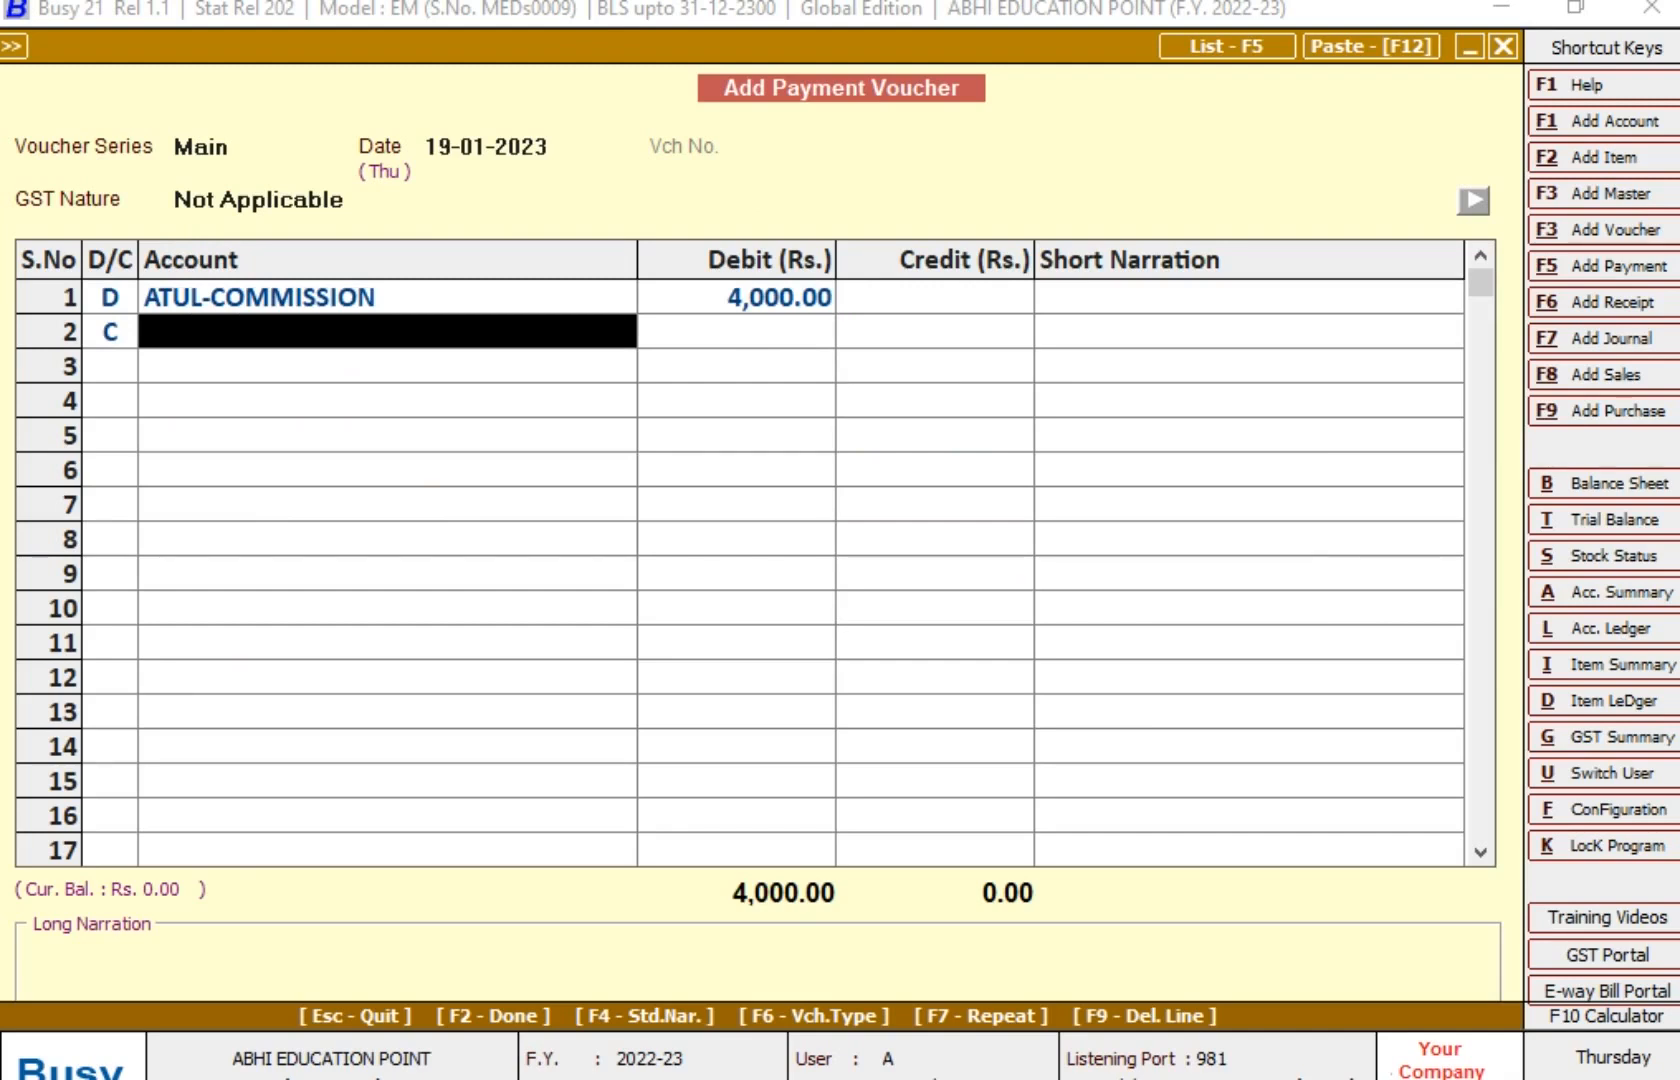
# Credit SBI BANK with Rs. 4,000 in the second row without any narration and save the payment voucher
pyautogui.write('sb')
pyautogui.press('Return')
pyautogui.press('Return')
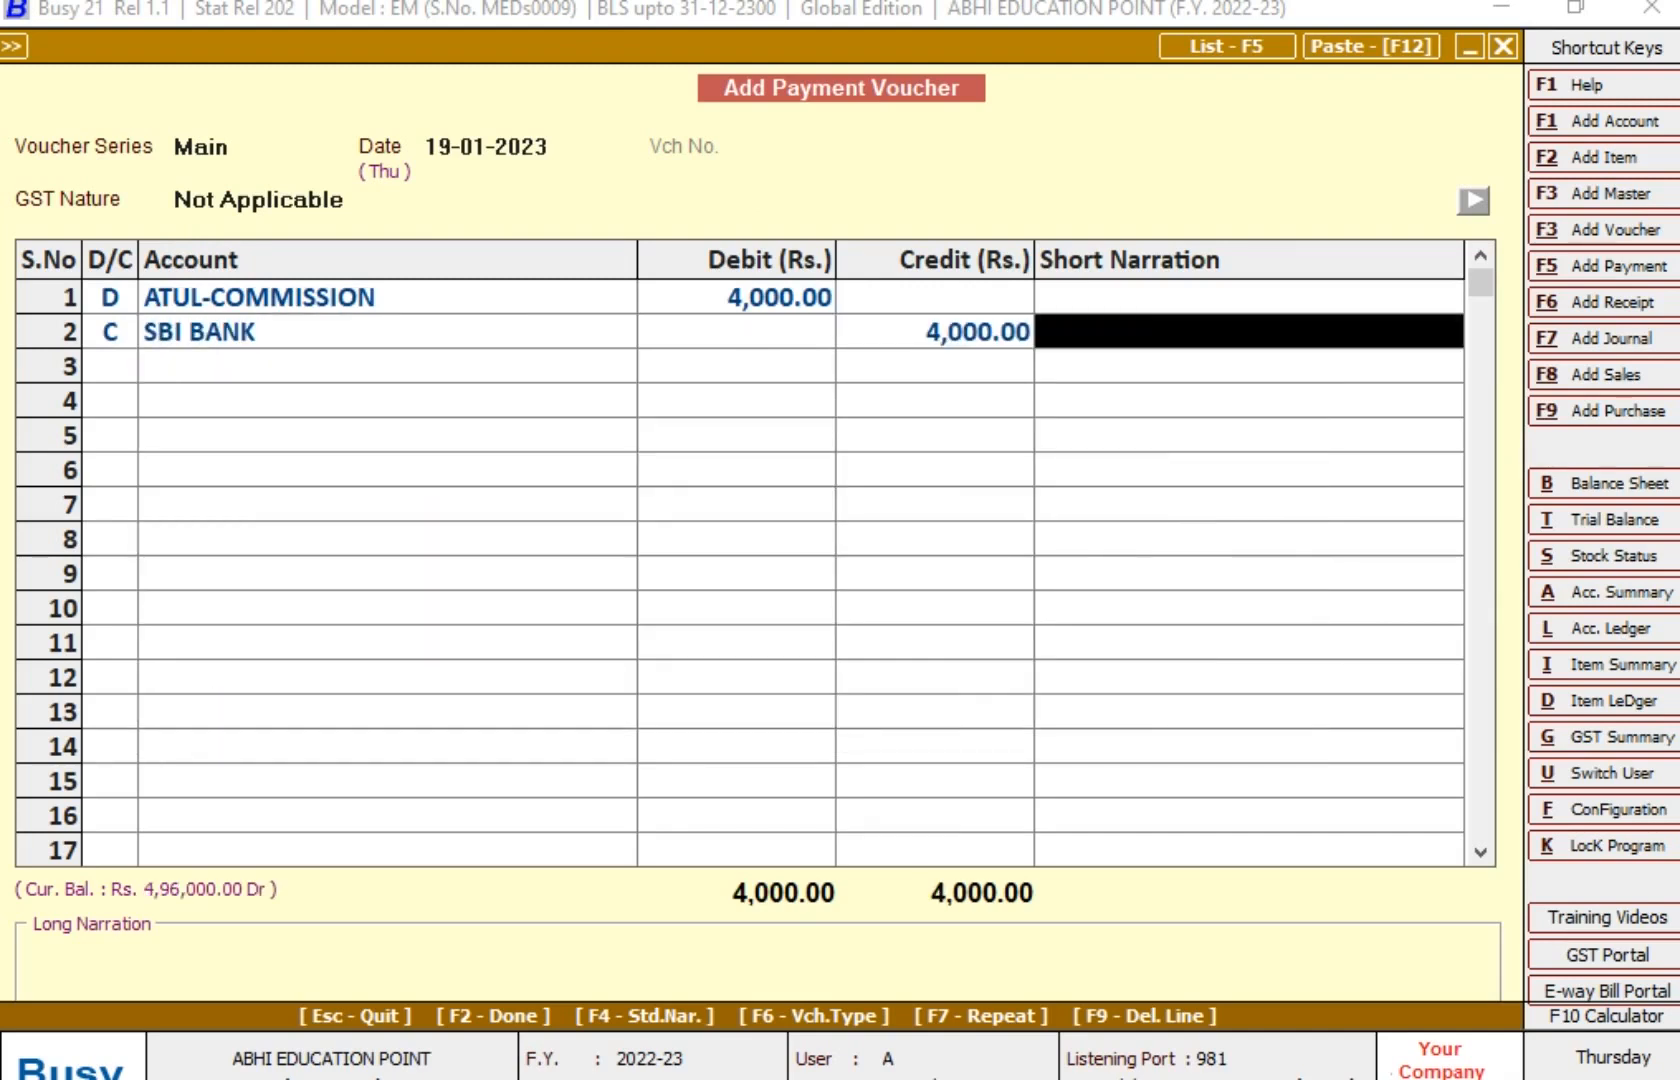
pyautogui.press('Return')
pyautogui.press('Return')
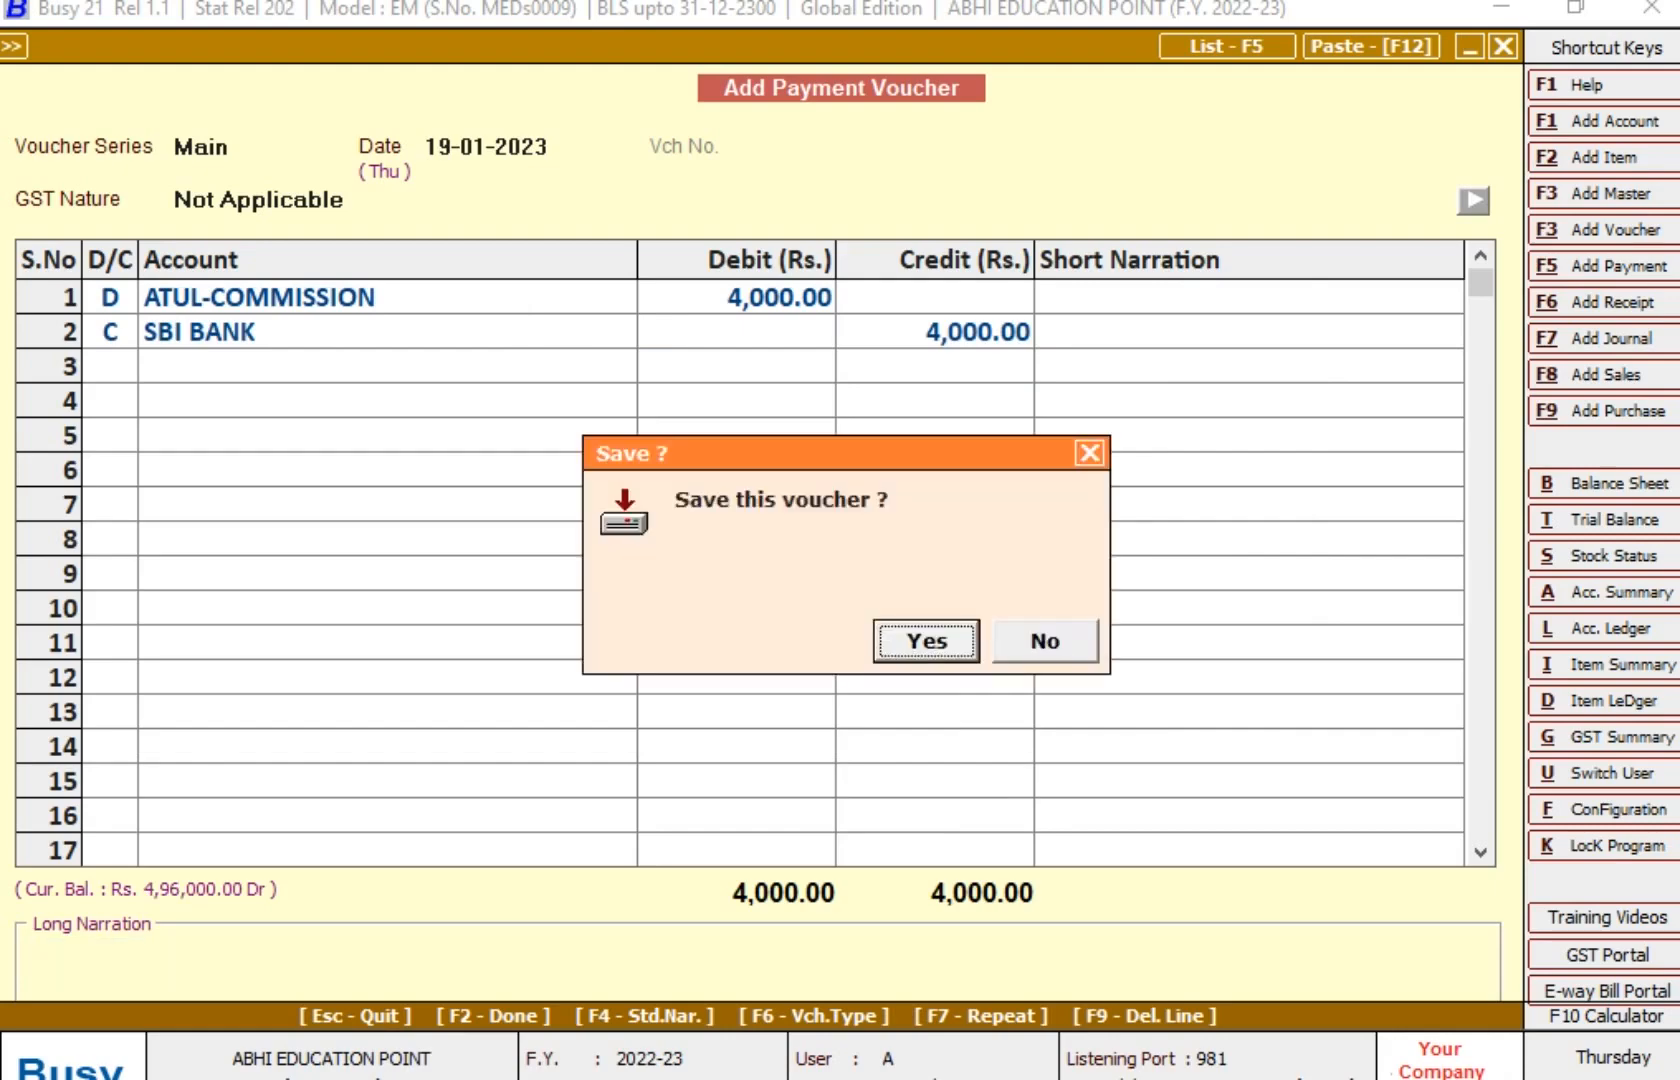
pyautogui.press('Return')
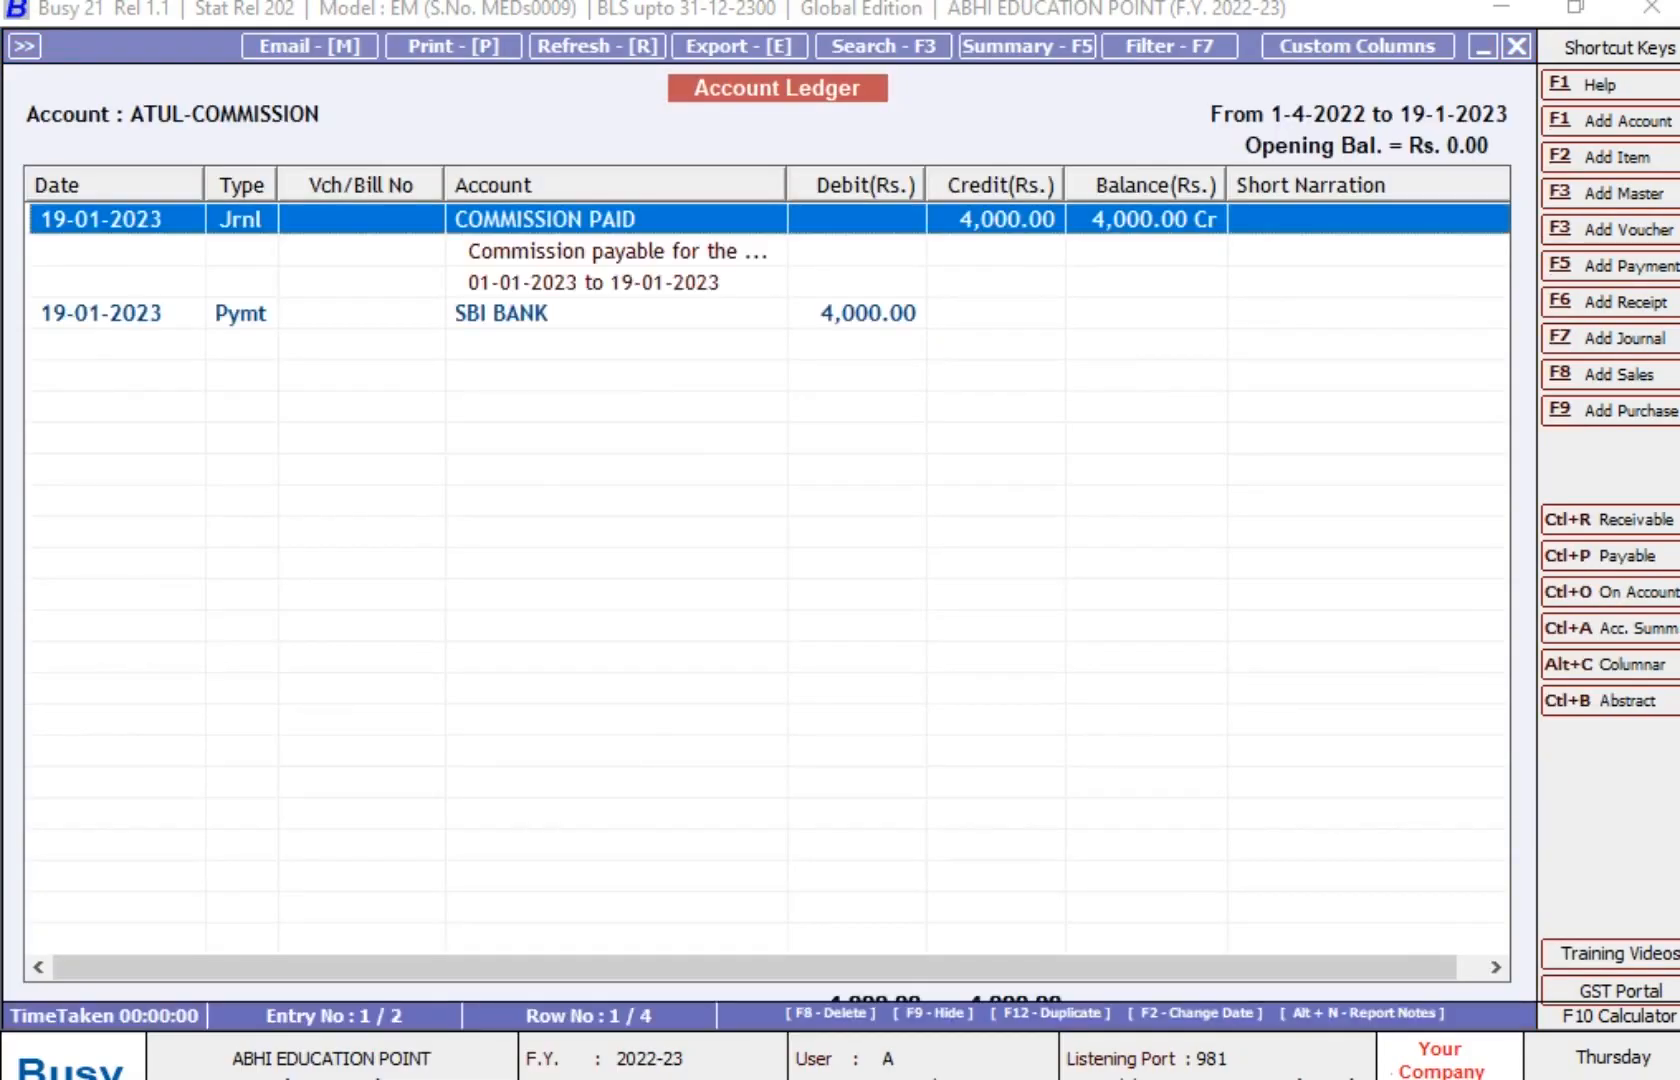
# Check the journal and SBI BANK payment entries in the salesman's commission ledger, and close the ledger
pyautogui.press('Down')
pyautogui.press('Up')
pyautogui.press('Down')
pyautogui.press('Down')
pyautogui.press('Down')
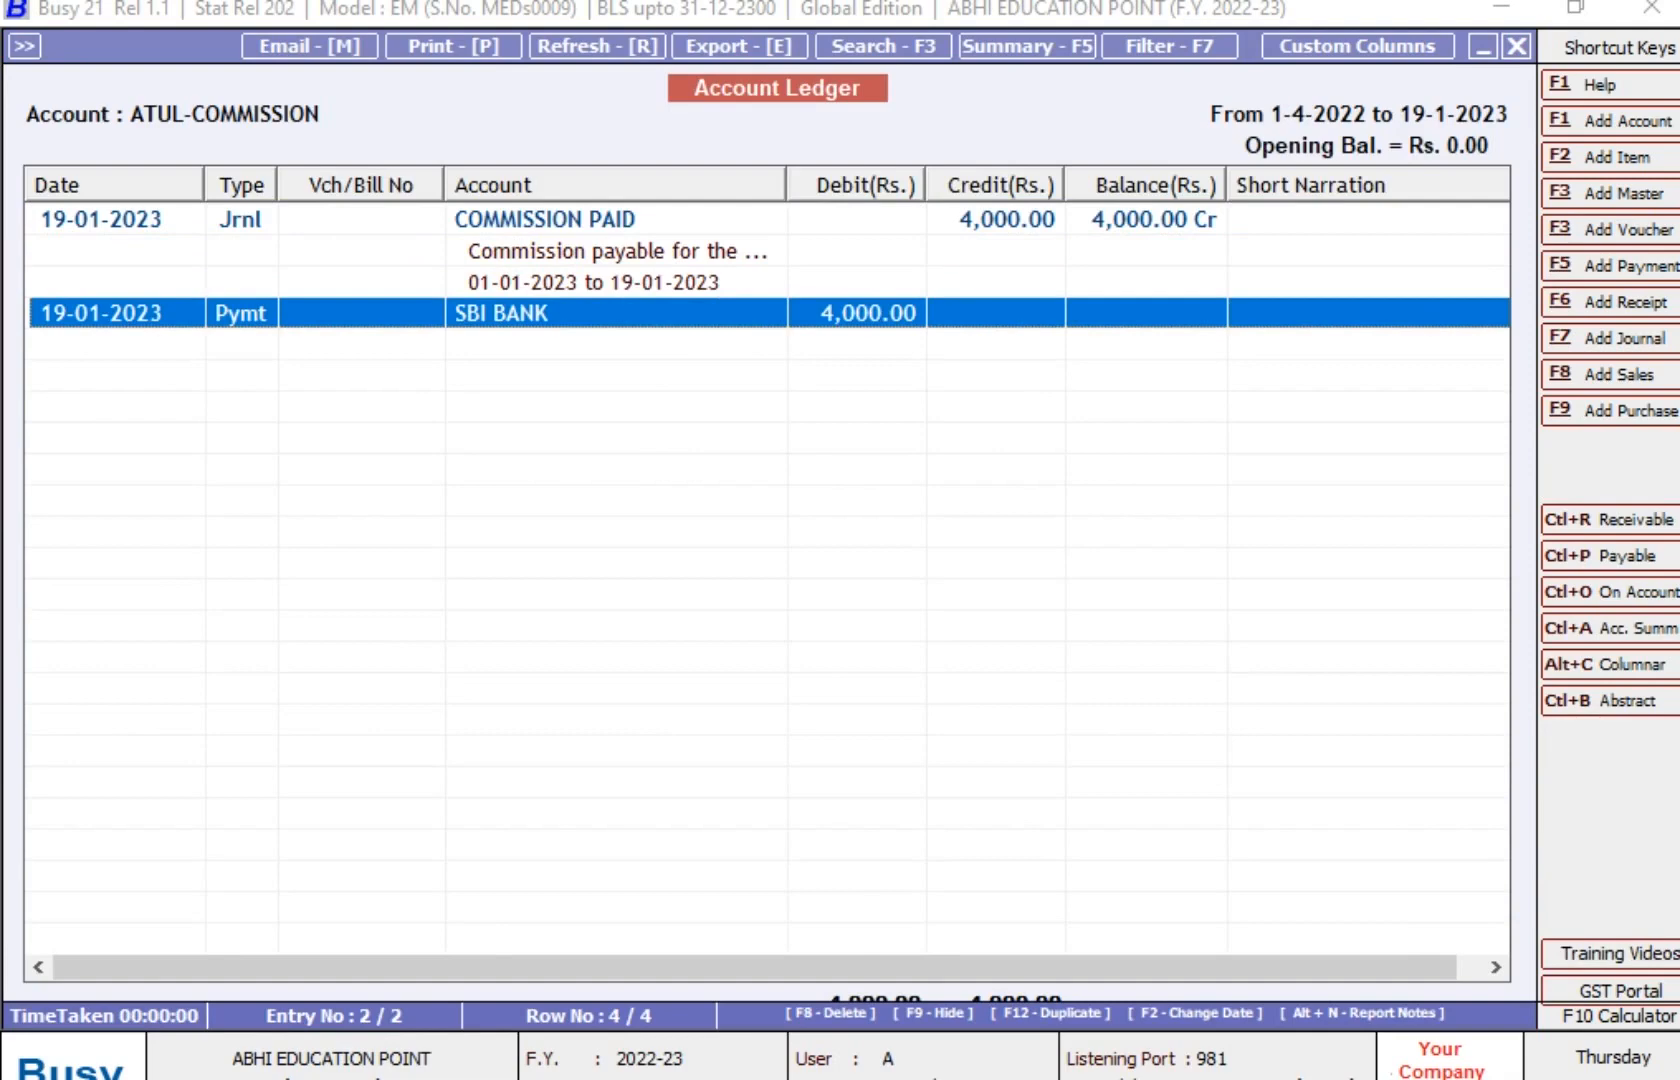
pyautogui.press('Escape')
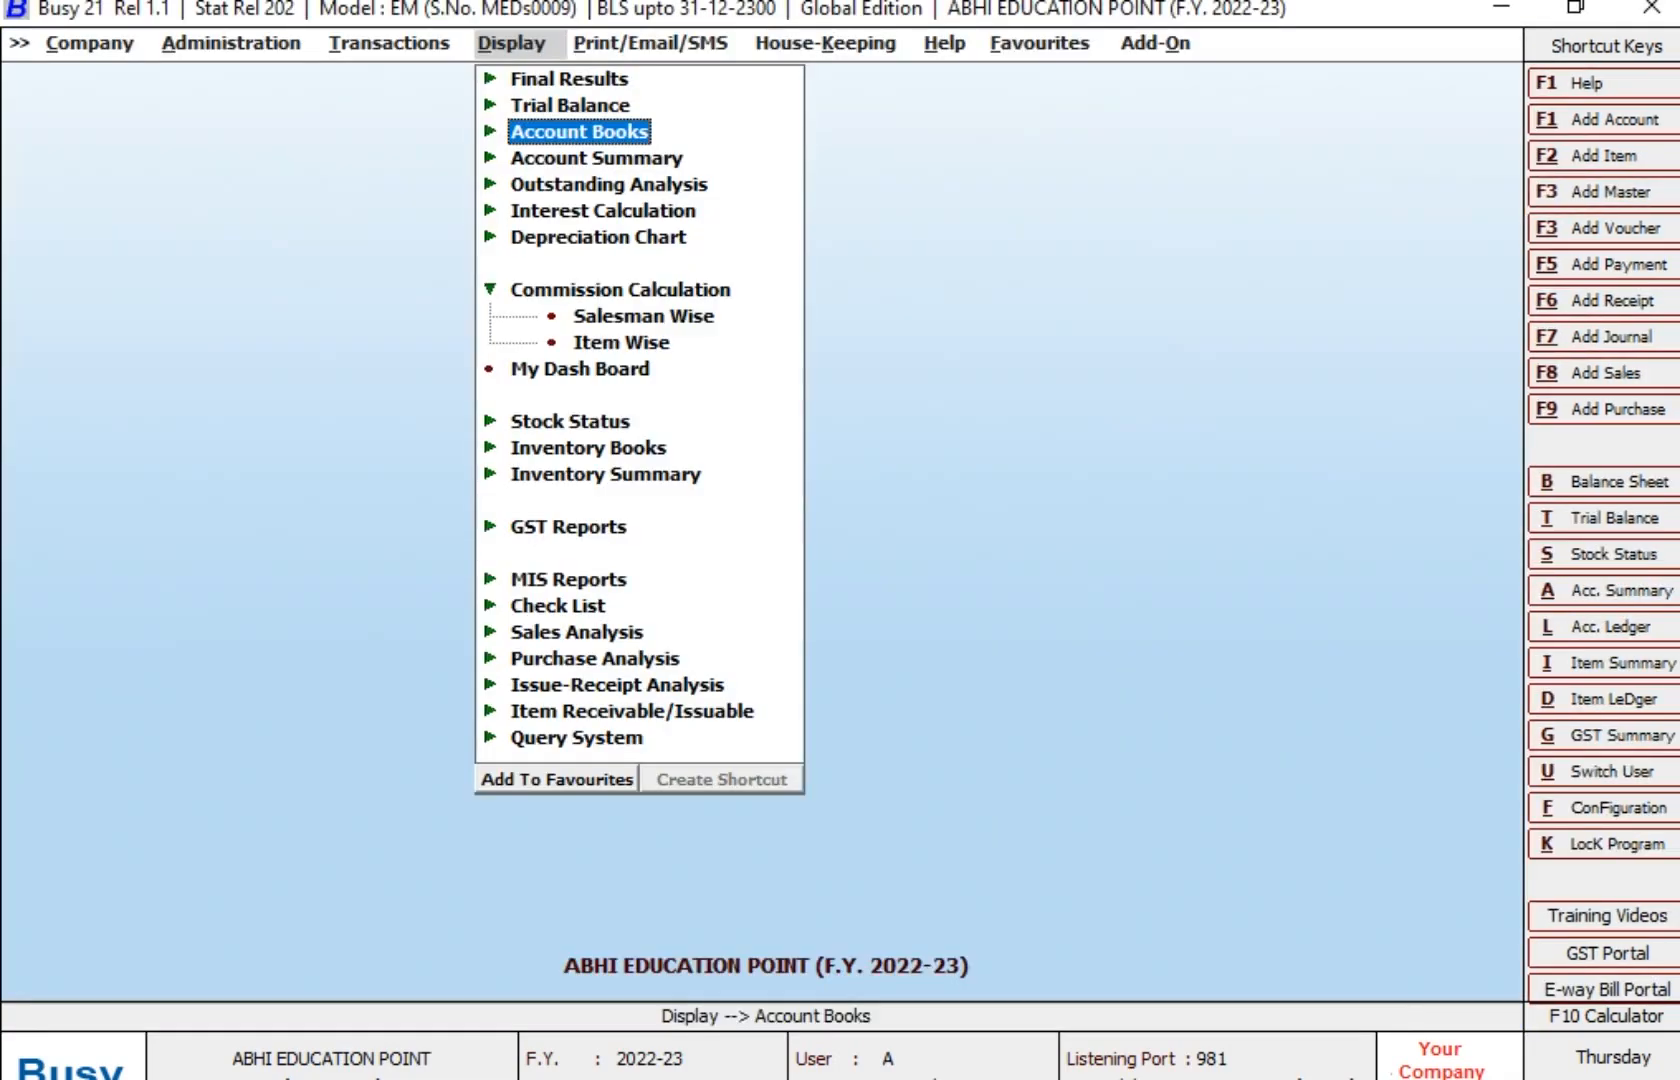
# Display the Profit & Loss account for 01-04-2022 to 19-01-2023 with the default options
pyautogui.press('Up')
pyautogui.press('Up')
pyautogui.press('Return')
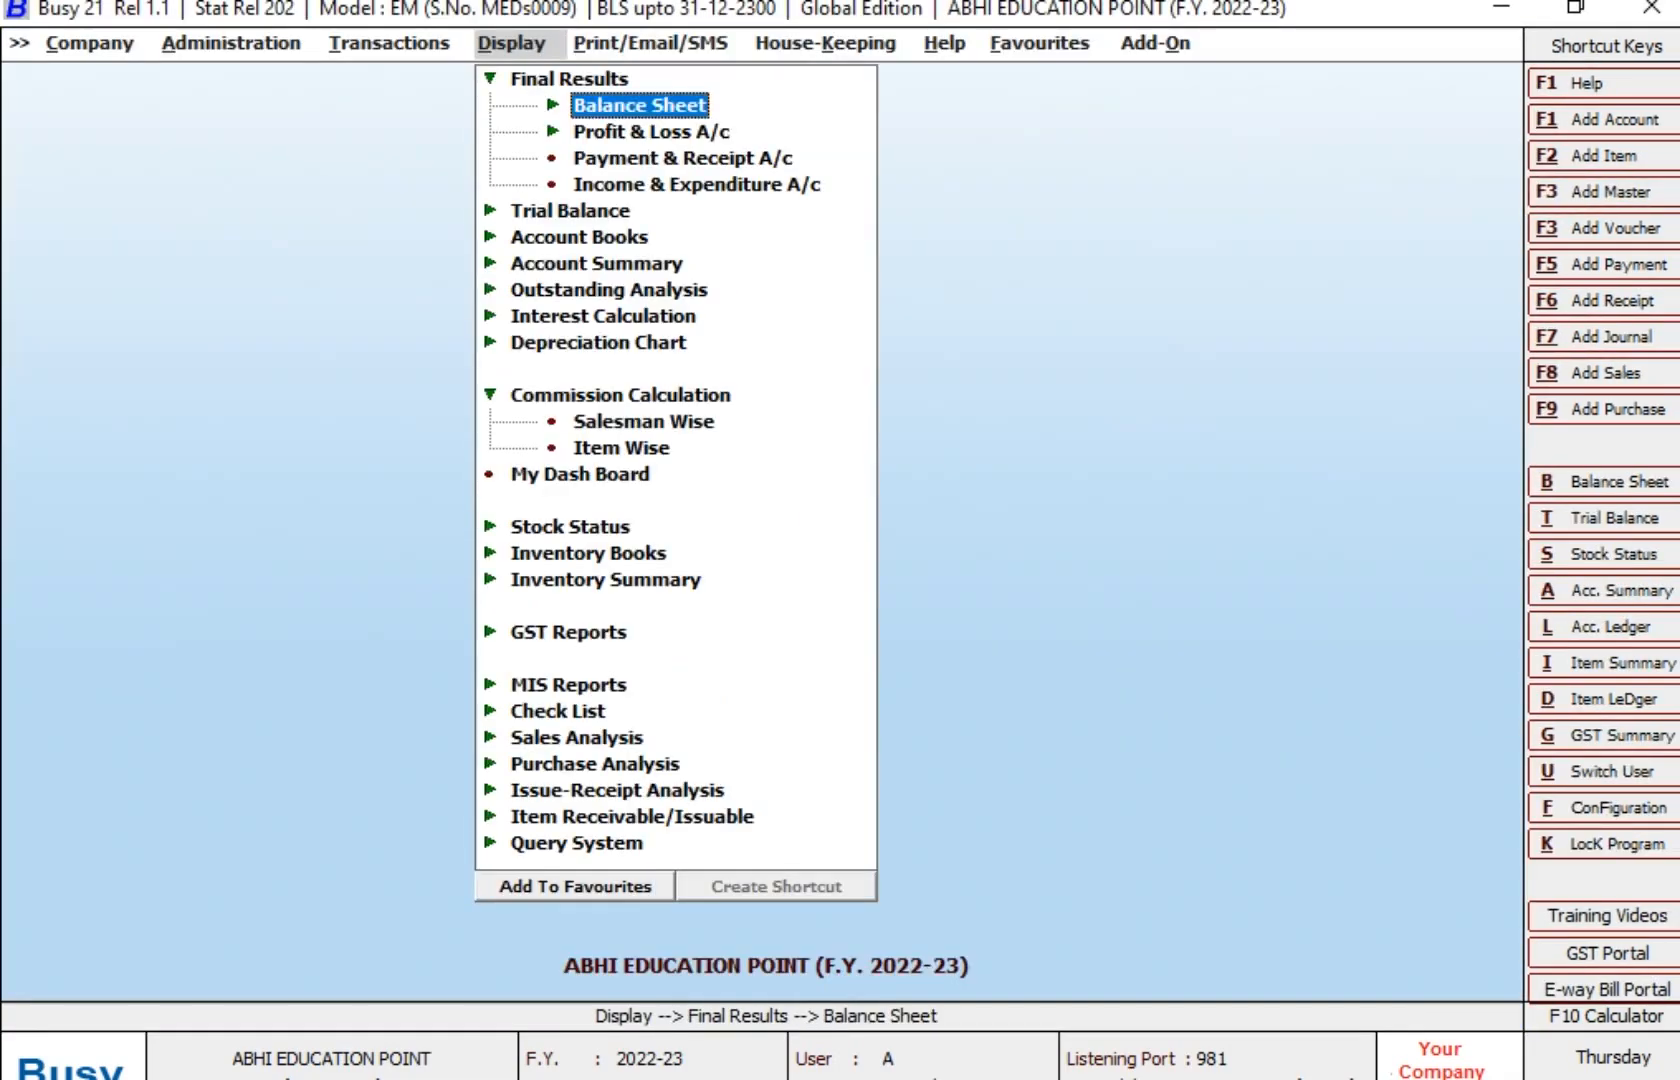
pyautogui.press('Down')
pyautogui.press('Return')
pyautogui.press('Return')
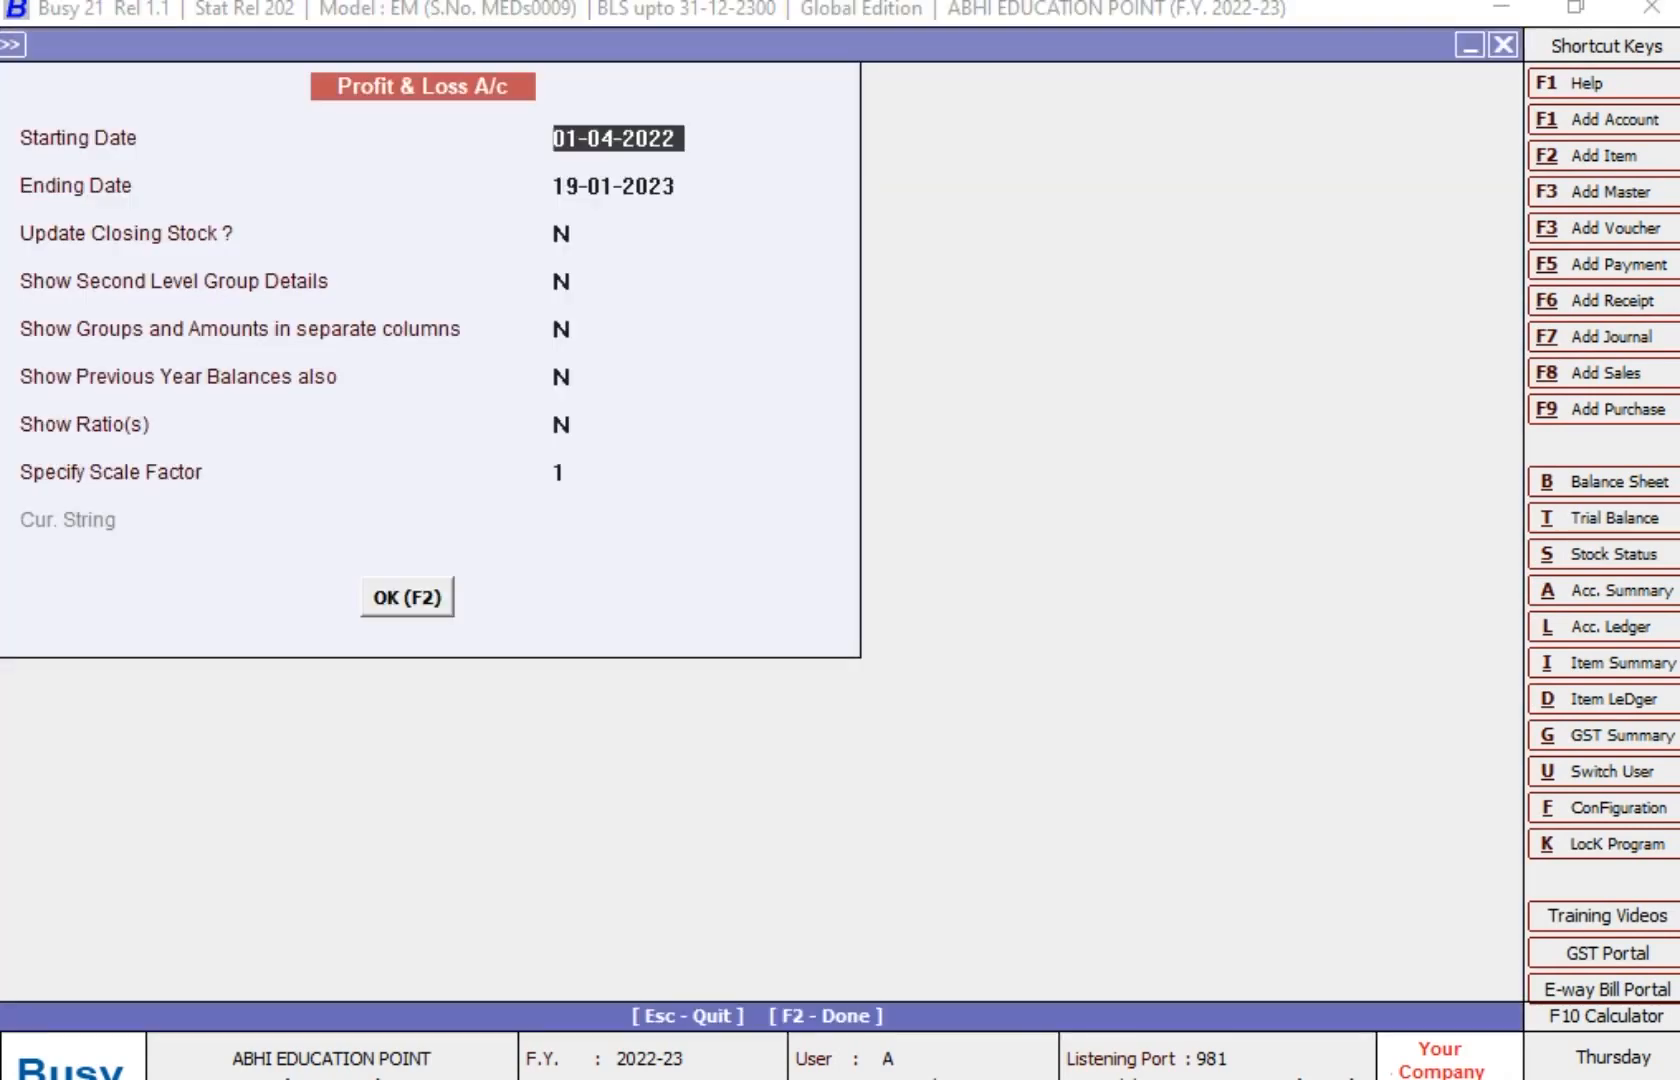
pyautogui.press('F2')
# Open the Expenses (Indirect/Admn.) group from the Profit & Loss account to examine its account balances, and close the report
pyautogui.press('Down')
pyautogui.press('Down')
pyautogui.press('Down')
pyautogui.press('Down')
pyautogui.press('Down')
pyautogui.press('Down')
pyautogui.press('Down')
pyautogui.press('Down')
pyautogui.press('Down')
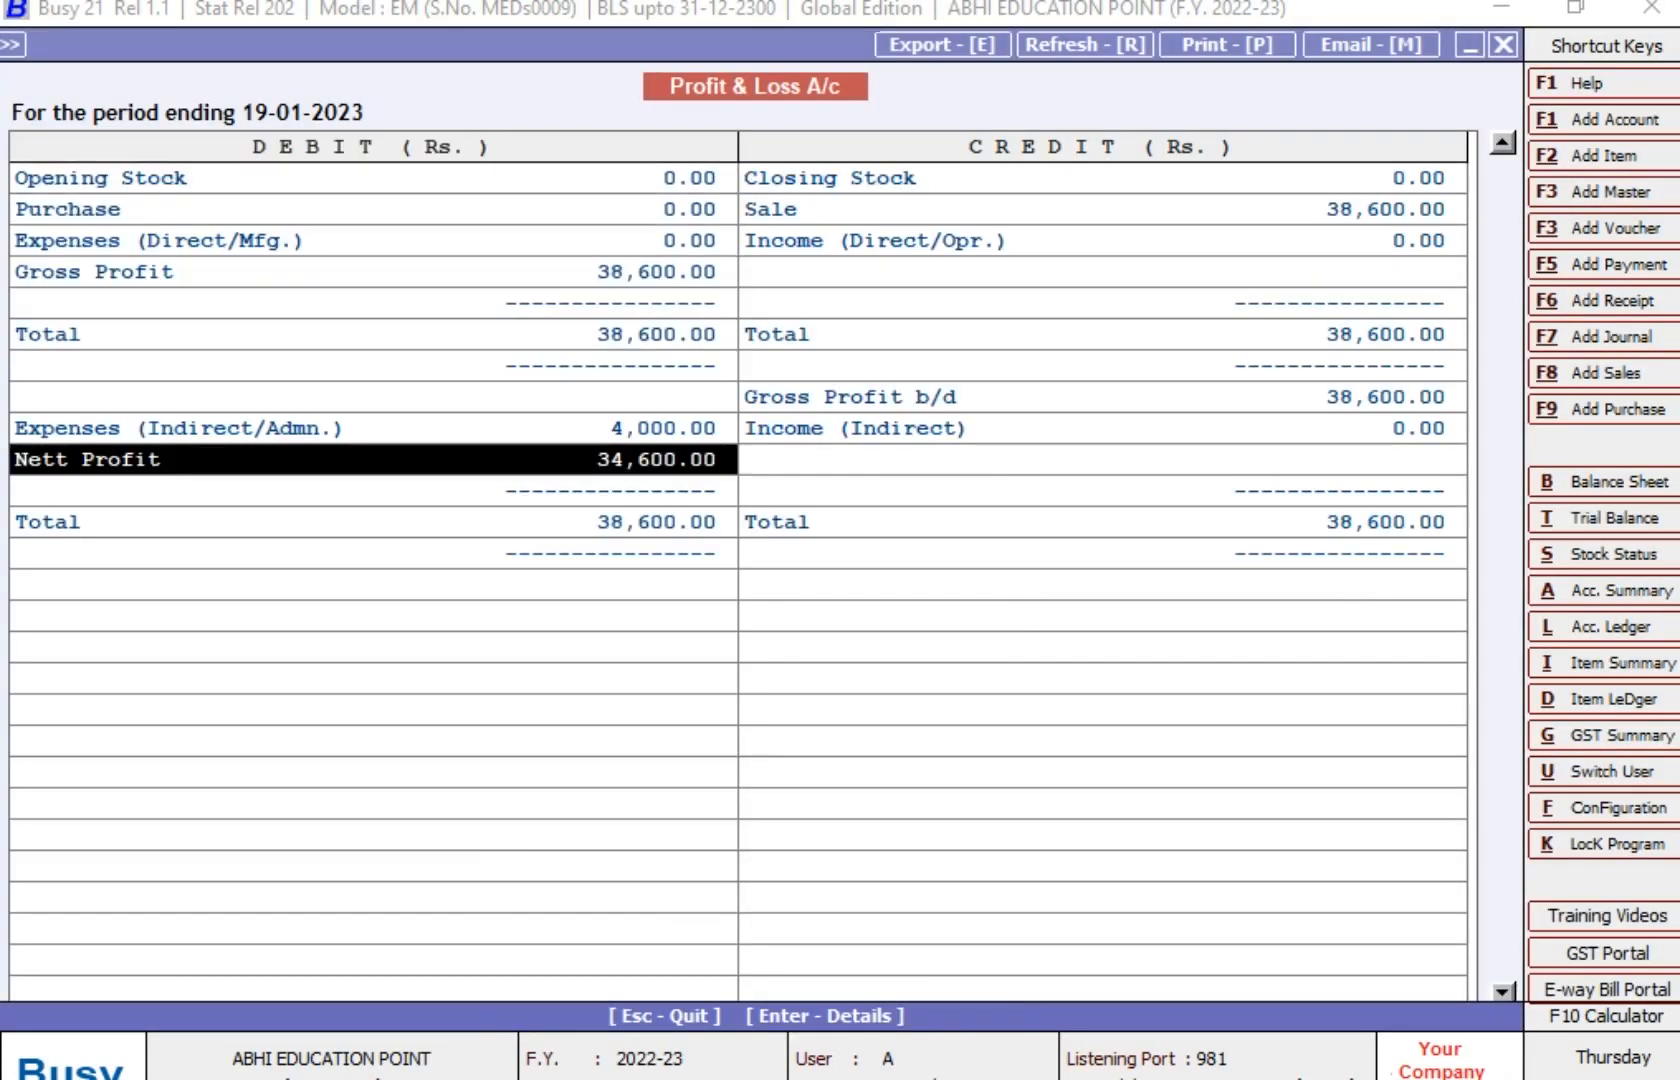
pyautogui.press('Up')
pyautogui.press('Return')
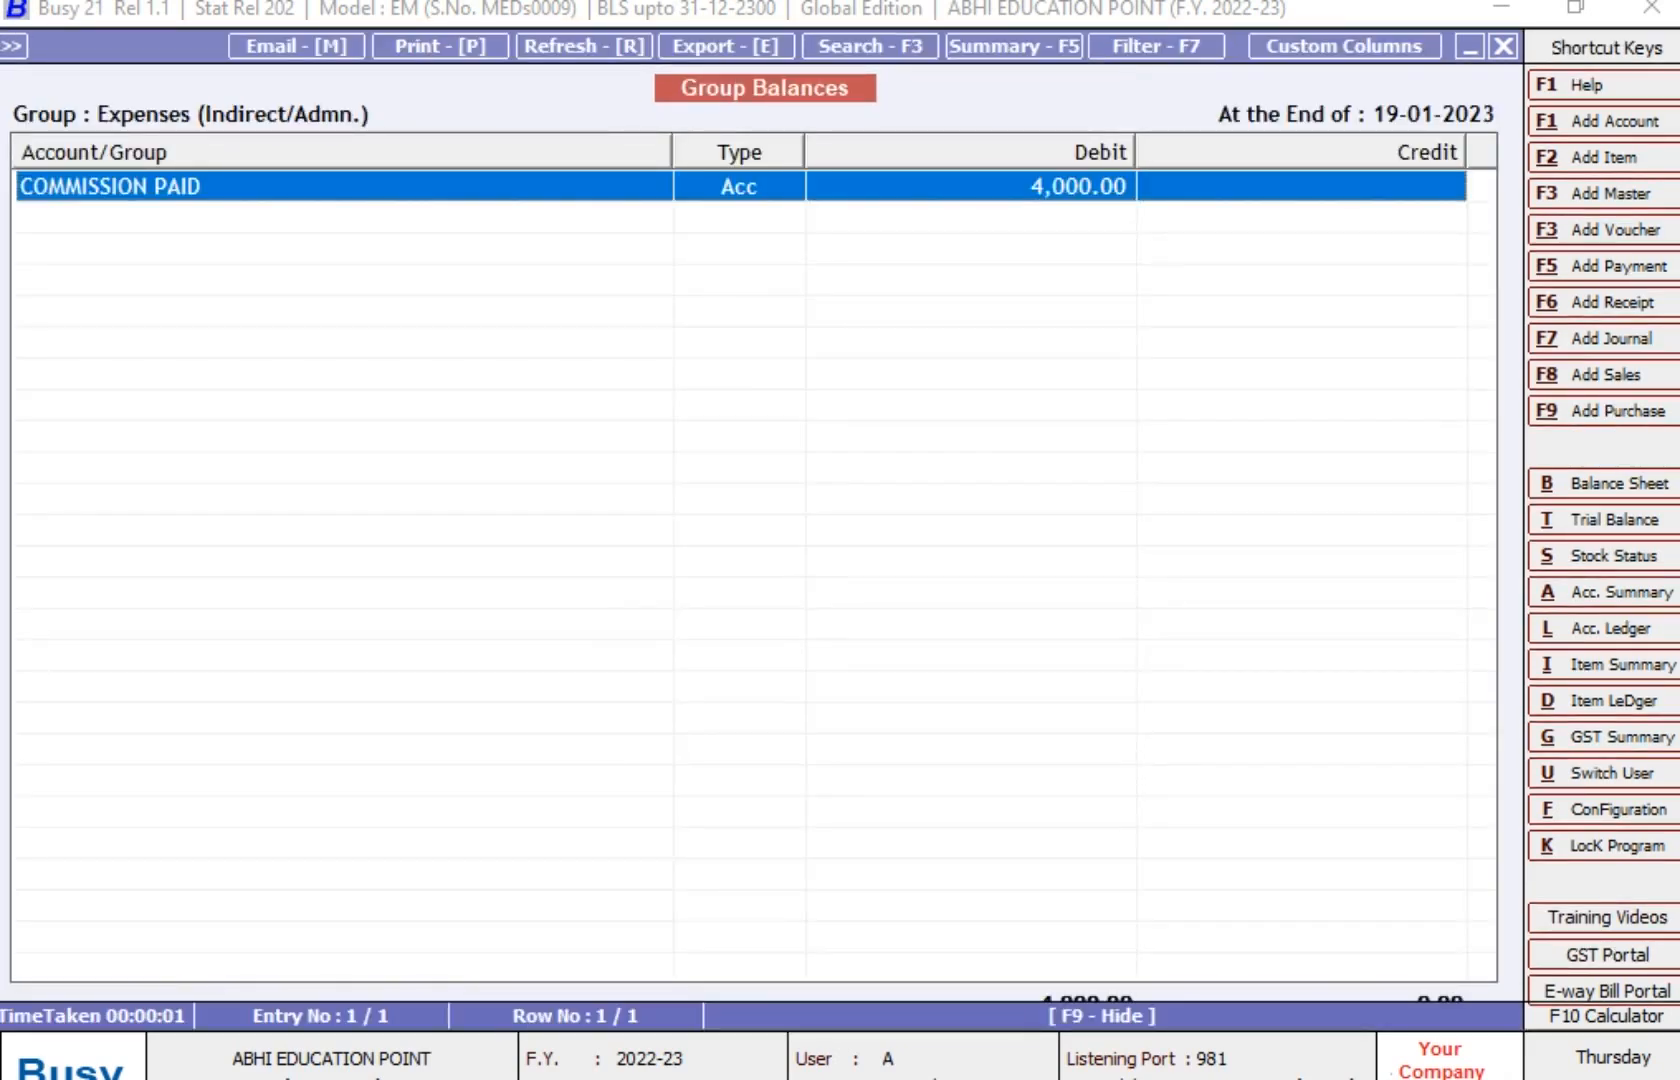
pyautogui.press('Escape')
pyautogui.press('Escape')
pyautogui.press('Escape')
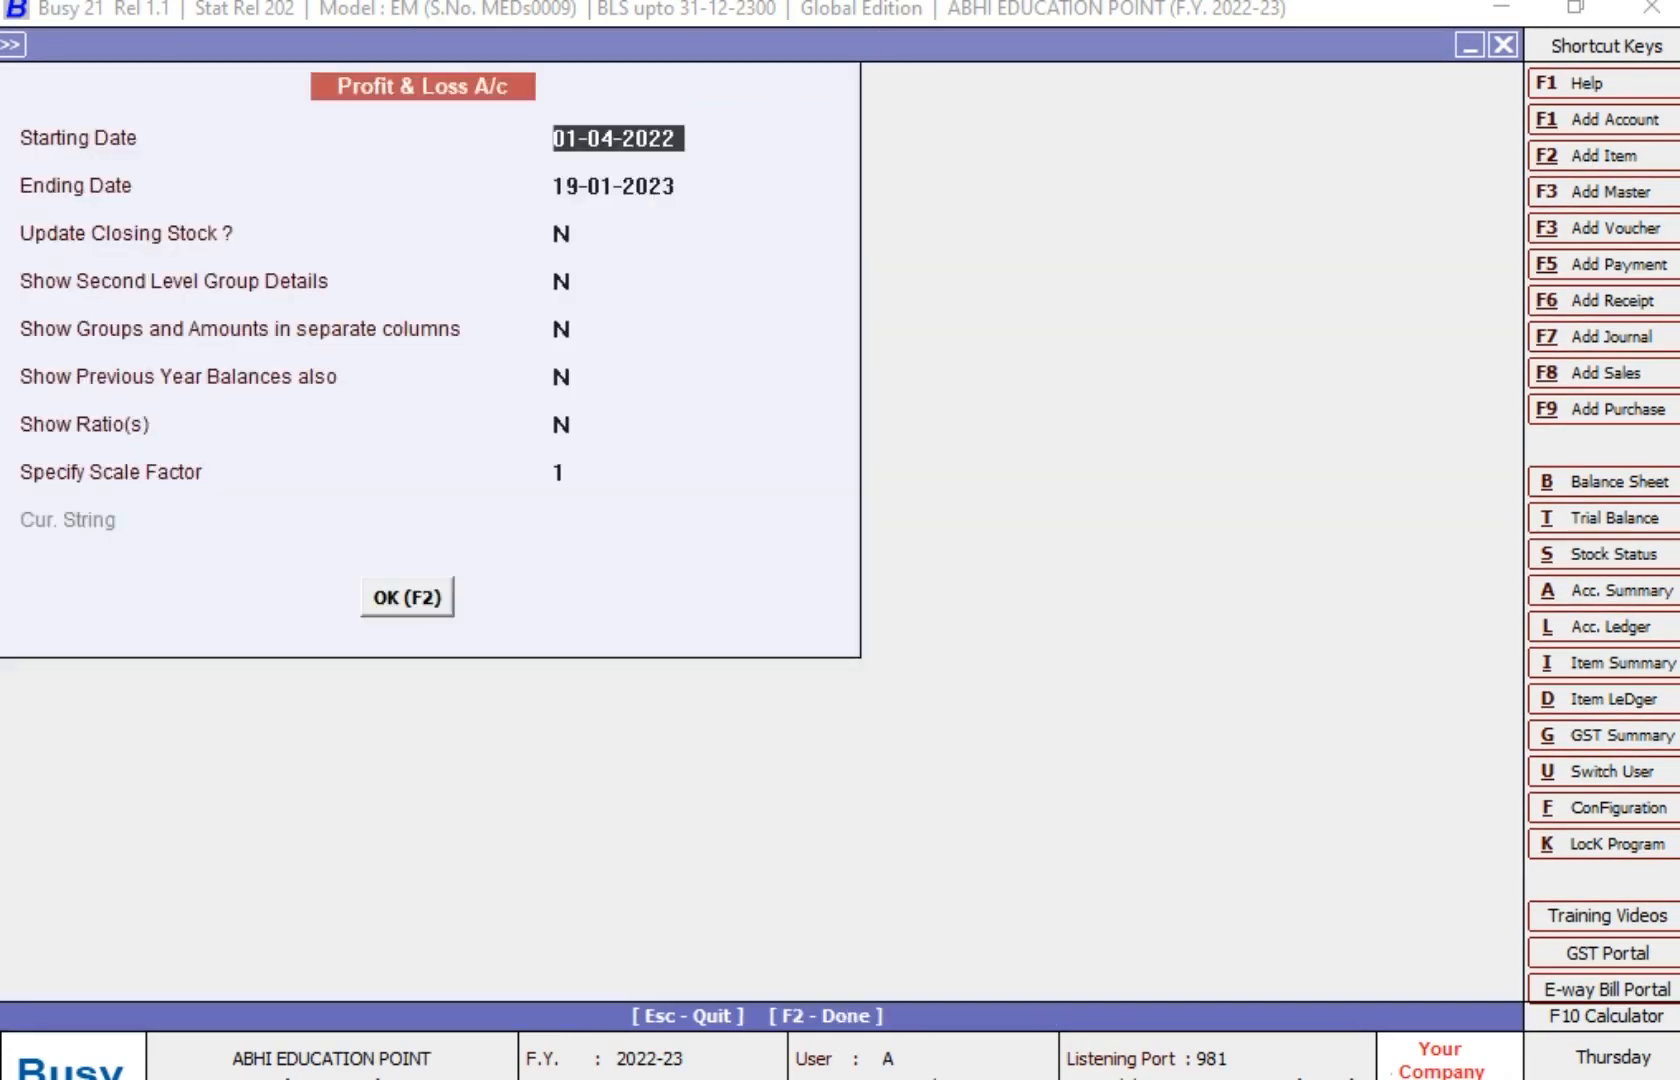